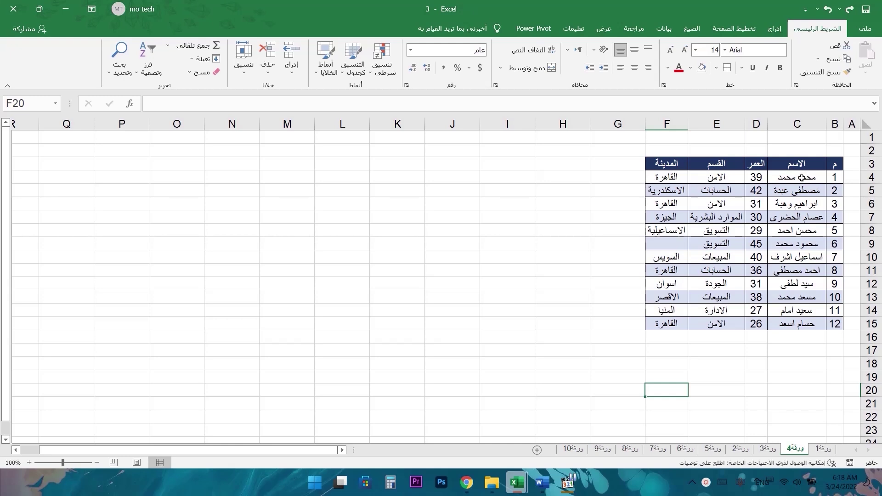
- Copy the employee name in C4 using the right-click menu
{"action": "left_click", "coordinate": [801, 178]}
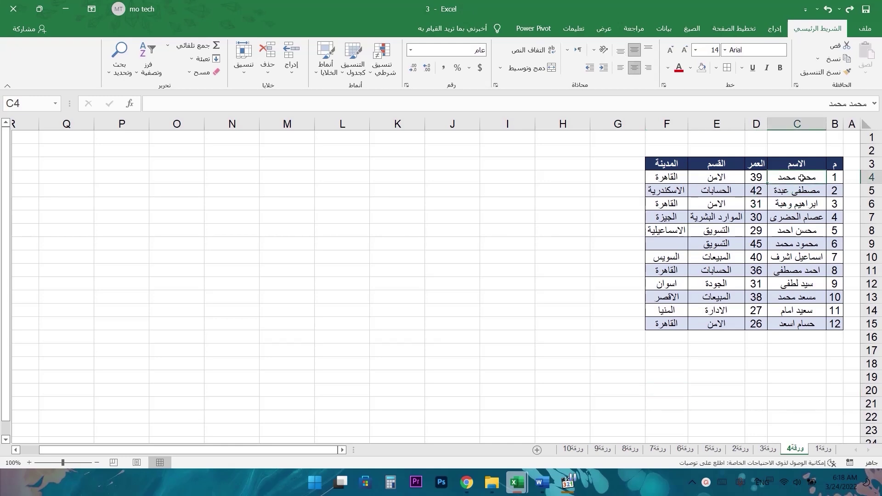
{"action": "left_click_drag", "start_coordinate": [801, 178], "coordinate": [798, 190]}
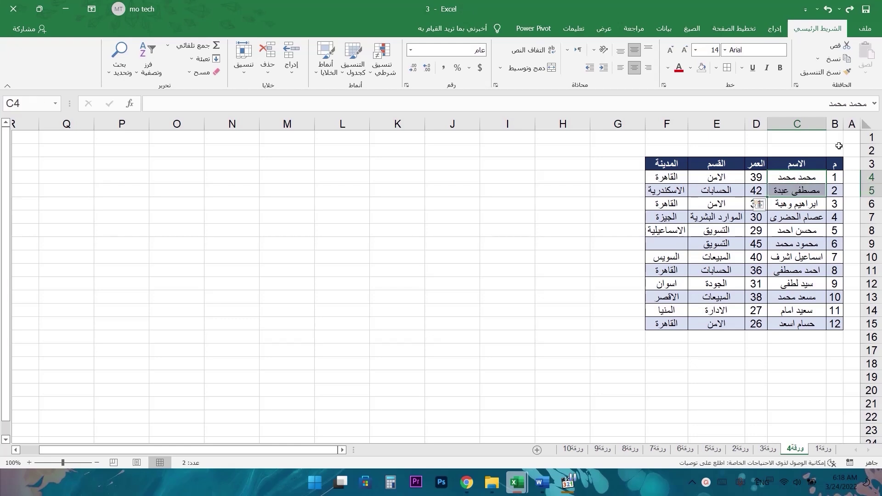
{"action": "left_click", "coordinate": [808, 179]}
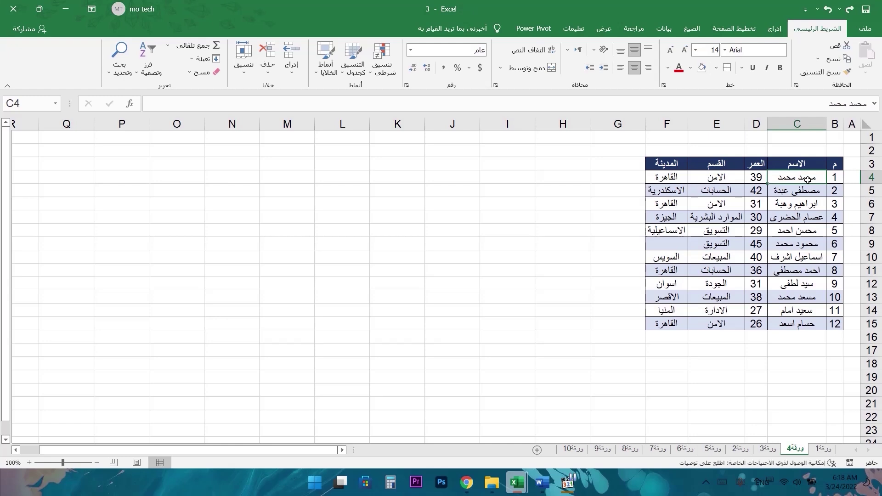
{"action": "right_click", "coordinate": [811, 178]}
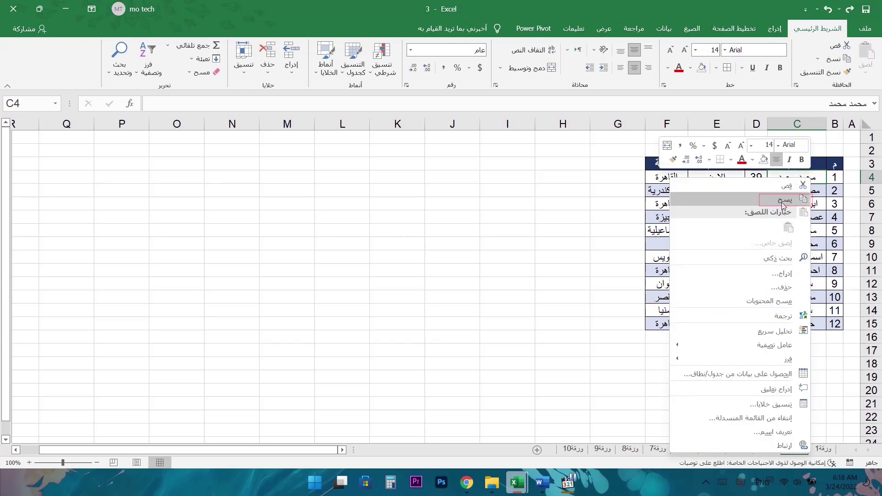
{"action": "left_click", "coordinate": [788, 200]}
- Paste the copied name into C19 from the context menu, then undo the paste
{"action": "left_click", "coordinate": [804, 373]}
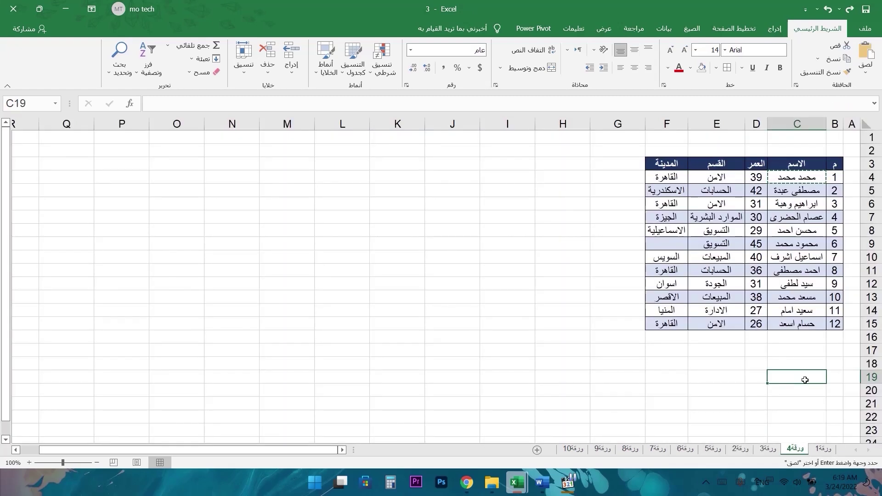
{"action": "right_click", "coordinate": [804, 375]}
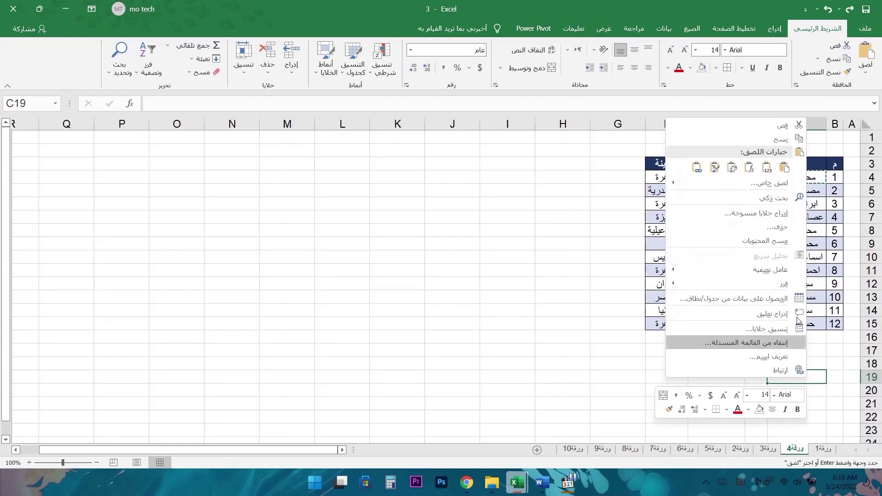
{"action": "left_click", "coordinate": [783, 167]}
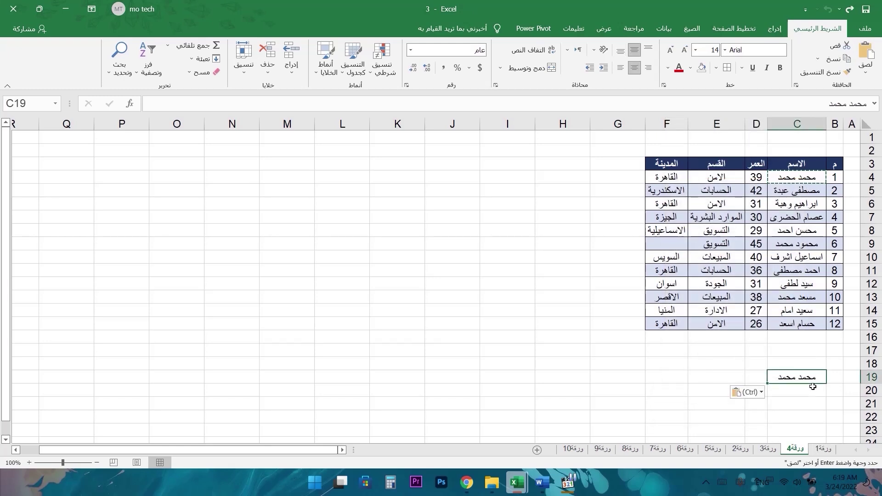
{"action": "key", "text": "ctrl+z"}
- Copy C4 with the Home Copy button, paste it into C17, then undo
{"action": "left_click", "coordinate": [812, 178]}
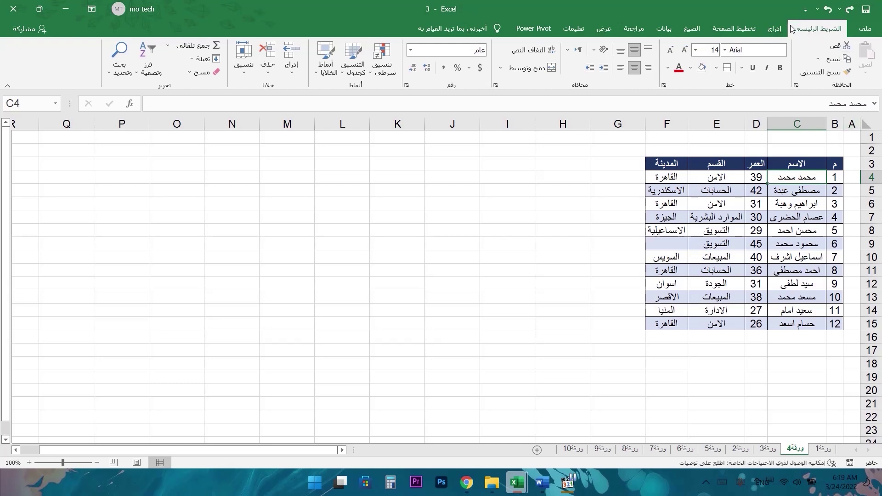
{"action": "left_click", "coordinate": [834, 59]}
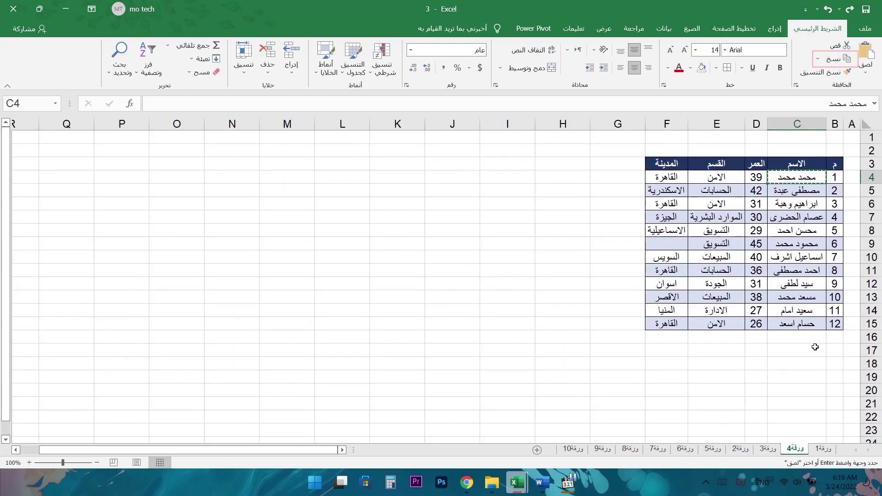
{"action": "left_click", "coordinate": [809, 352]}
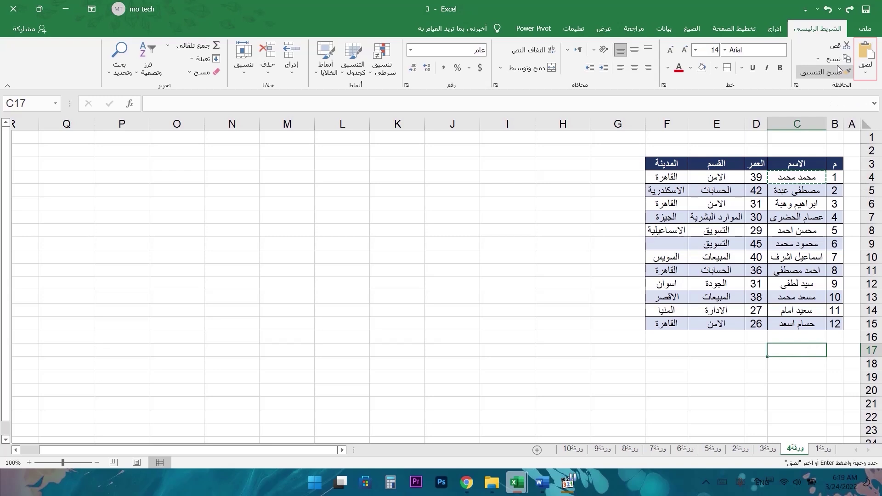
{"action": "left_click", "coordinate": [868, 57]}
{"action": "key", "text": "ctrl+z"}
- Copy the name in C4 again with Ctrl+C and select C18 as the destination
{"action": "left_click", "coordinate": [814, 177]}
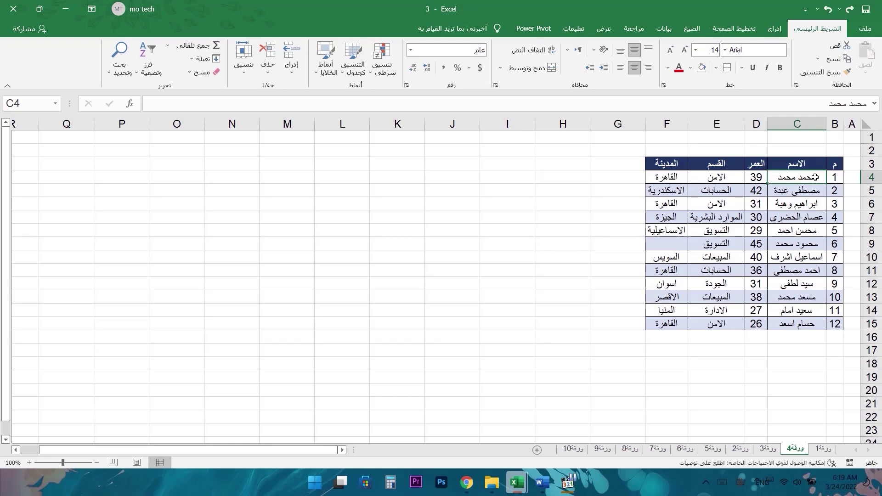
{"action": "key", "text": "ctrl+c"}
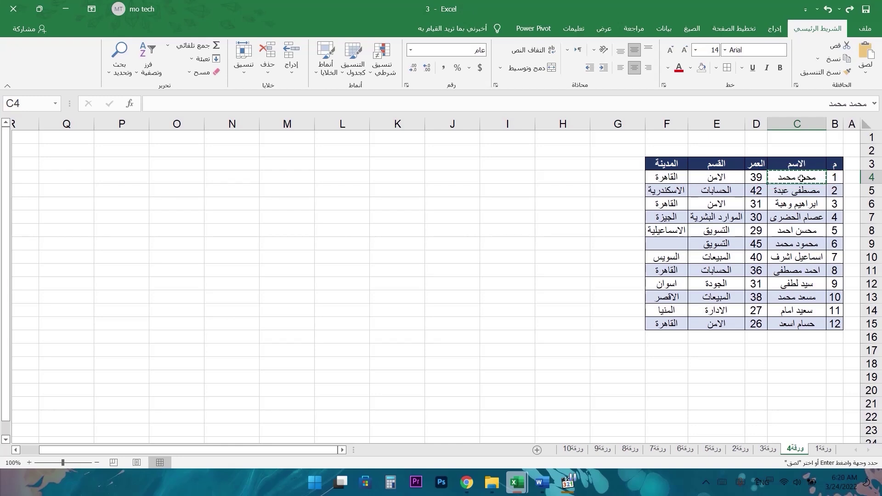
{"action": "left_click", "coordinate": [805, 364]}
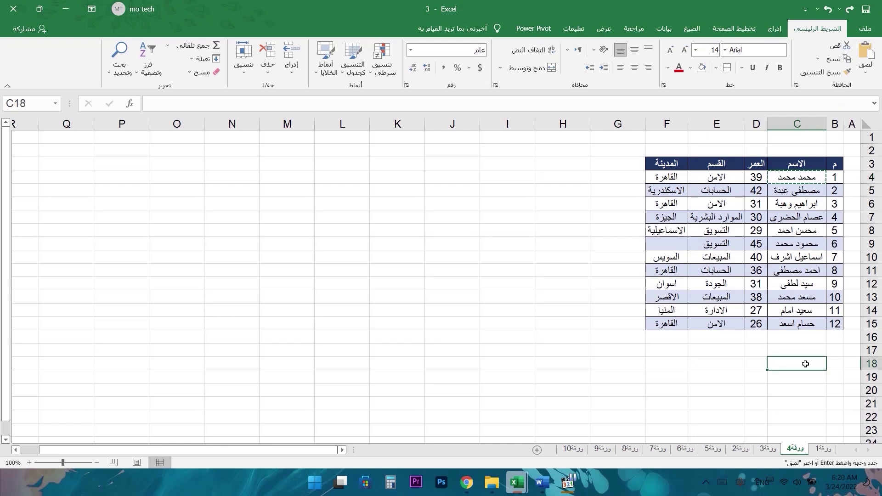
{"action": "key", "text": "ctrl+v"}
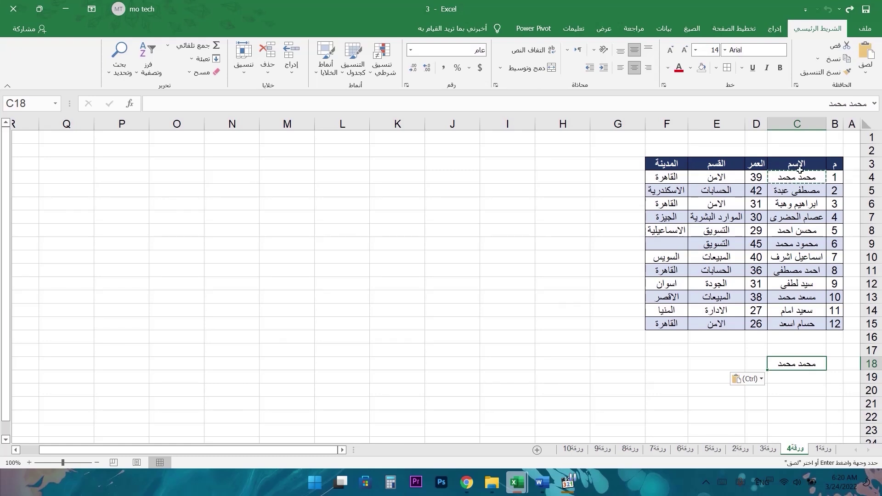
{"action": "left_click", "coordinate": [801, 378]}
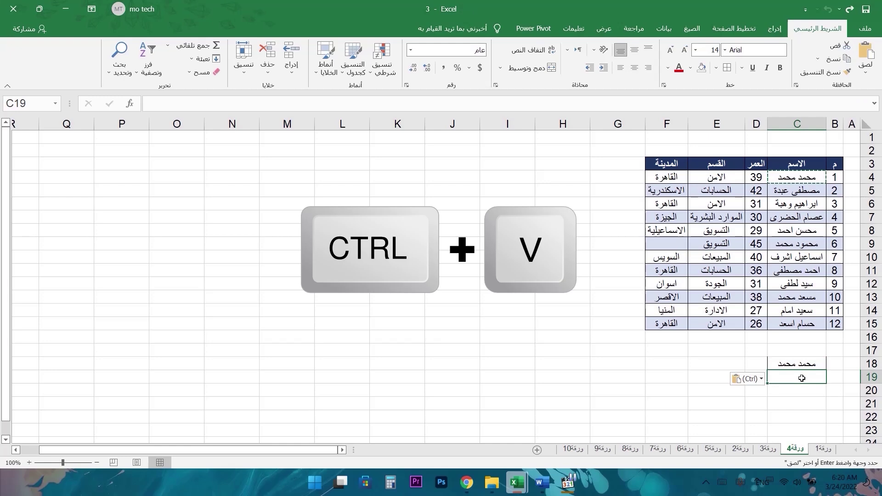
{"action": "key", "text": "ctrl+v"}
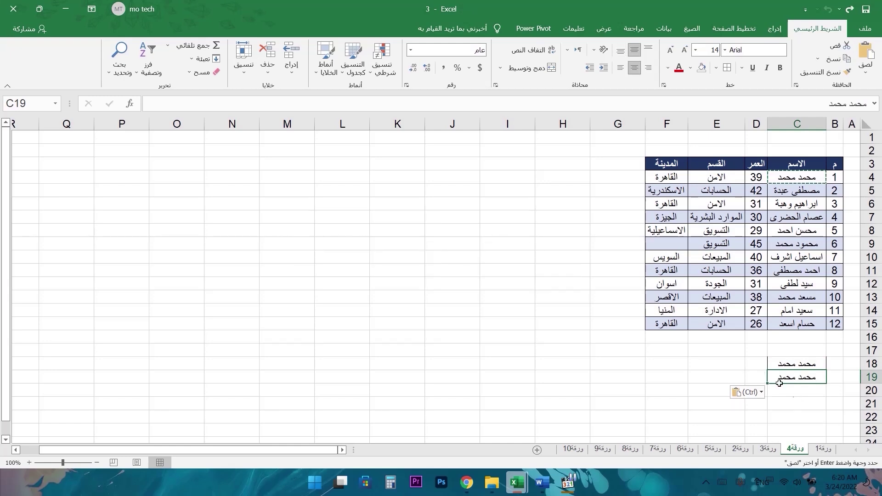
{"action": "left_click", "coordinate": [733, 350]}
{"action": "left_click_drag", "start_coordinate": [732, 354], "coordinate": [721, 407]}
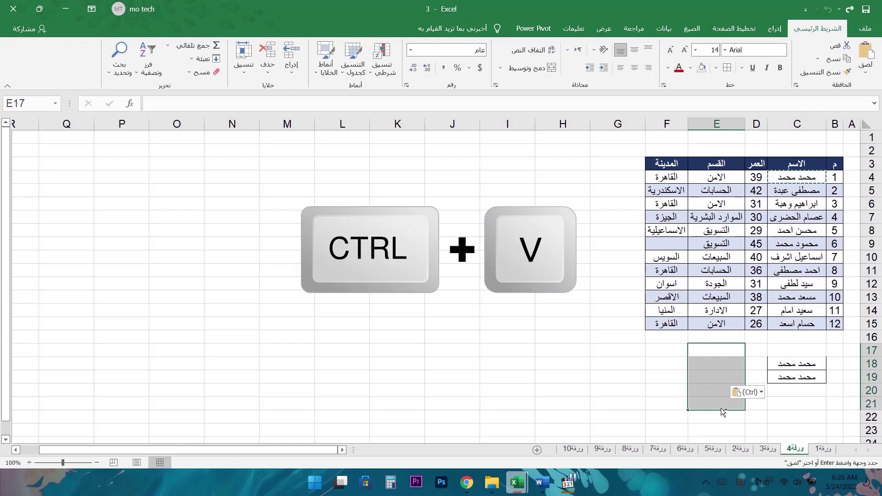
{"action": "key", "text": "ctrl+v"}
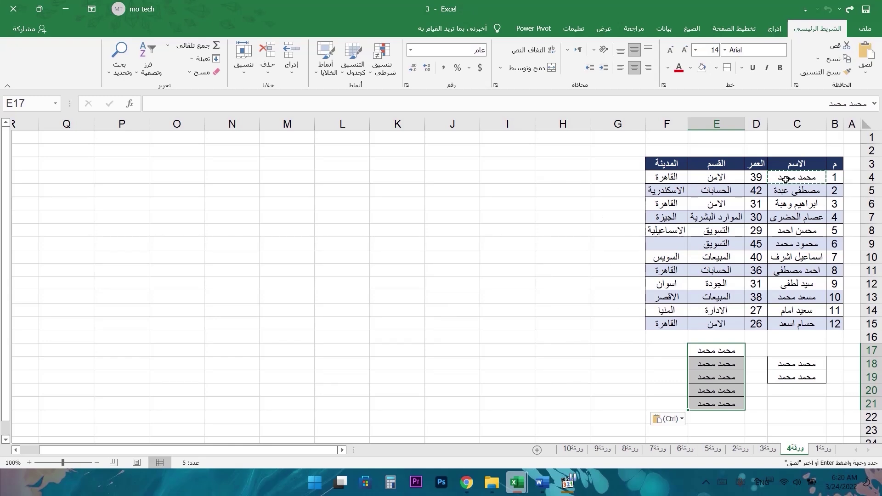
{"action": "key", "text": "Escape"}
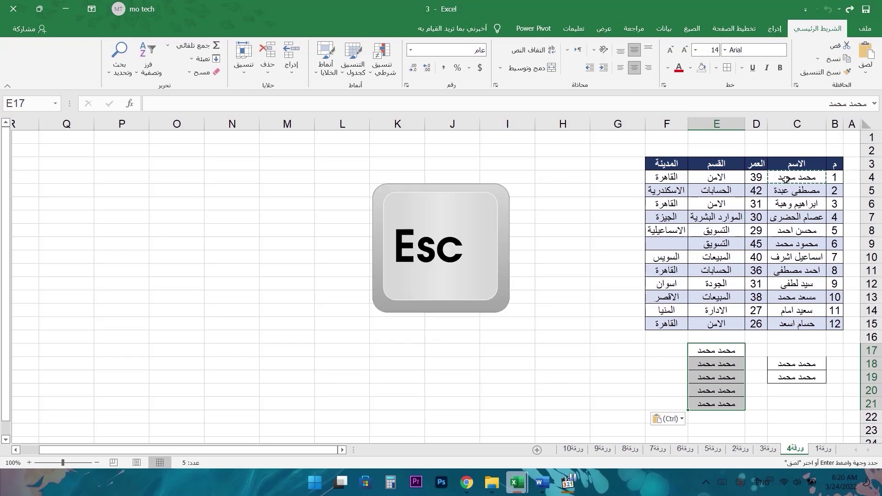
{"action": "left_click", "coordinate": [786, 179]}
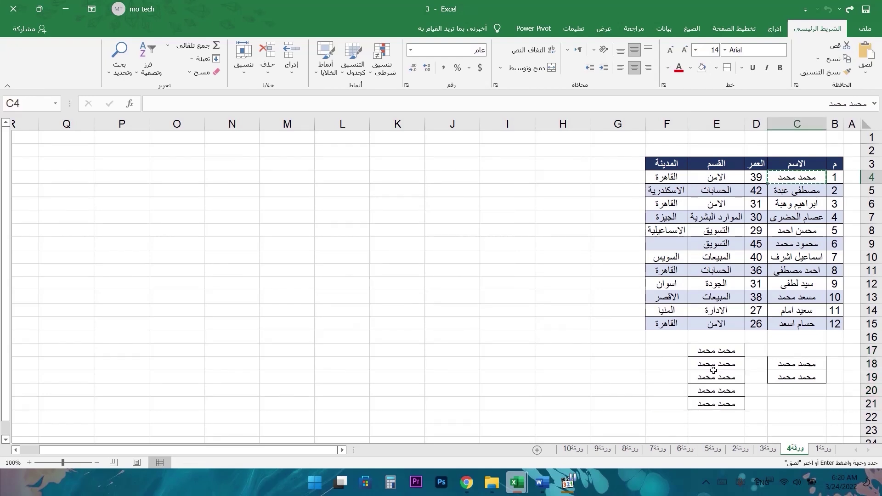
{"action": "double_click", "coordinate": [627, 350]}
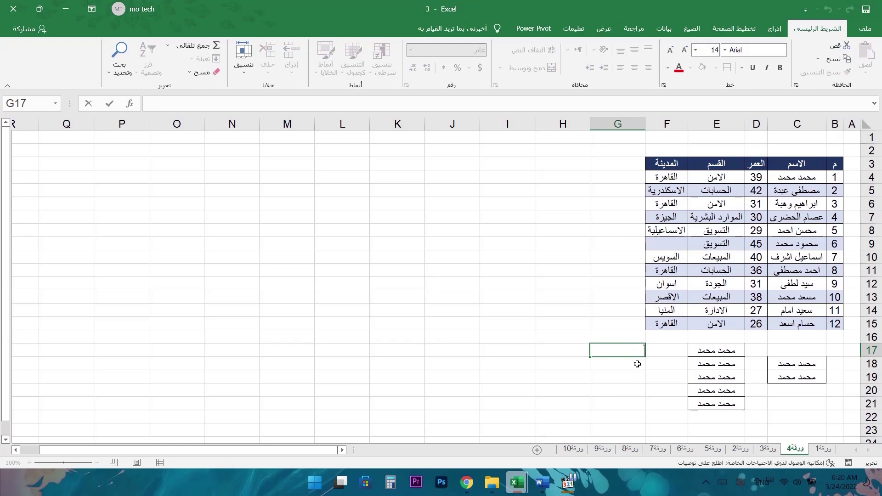
{"action": "key", "text": "ctrl+z"}
{"action": "key", "text": "ctrl+z"}
{"action": "key", "text": "ctrl+z"}
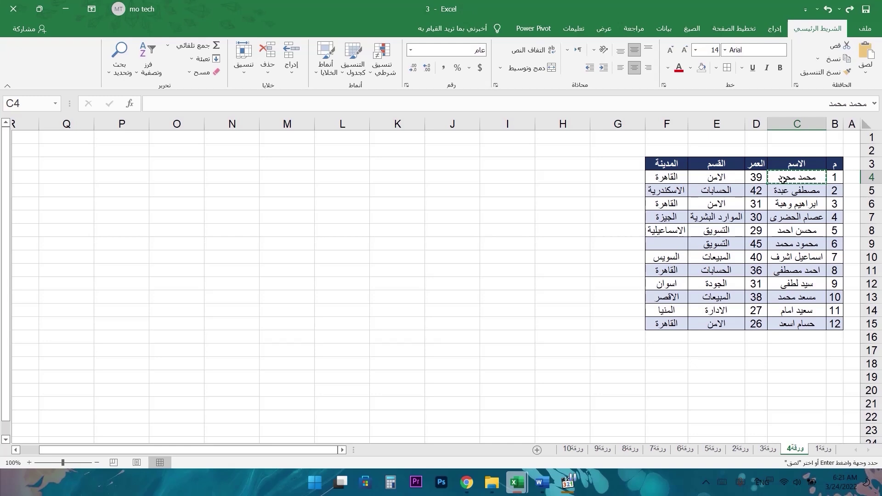
- Cancel the pending copy, Ctrl-drag the C4 name into C19, then undo it
{"action": "key", "text": "Escape"}
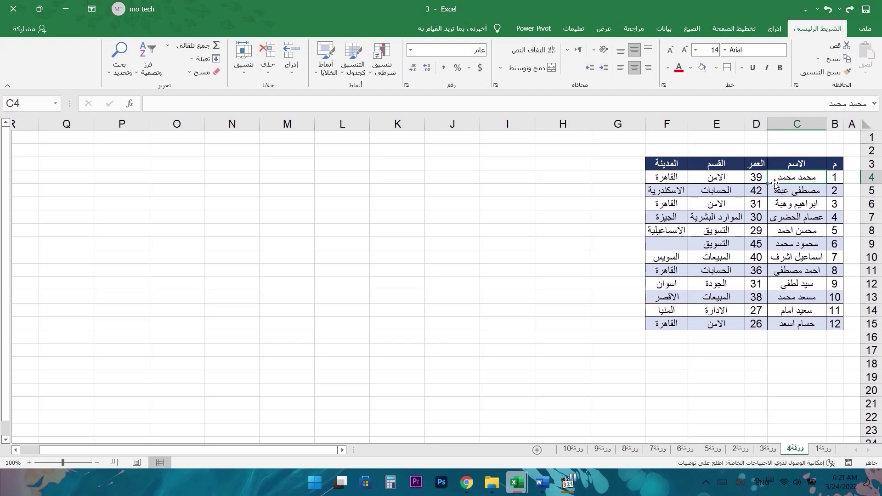
{"action": "left_click_drag", "start_coordinate": [775, 184], "coordinate": [790, 380]}
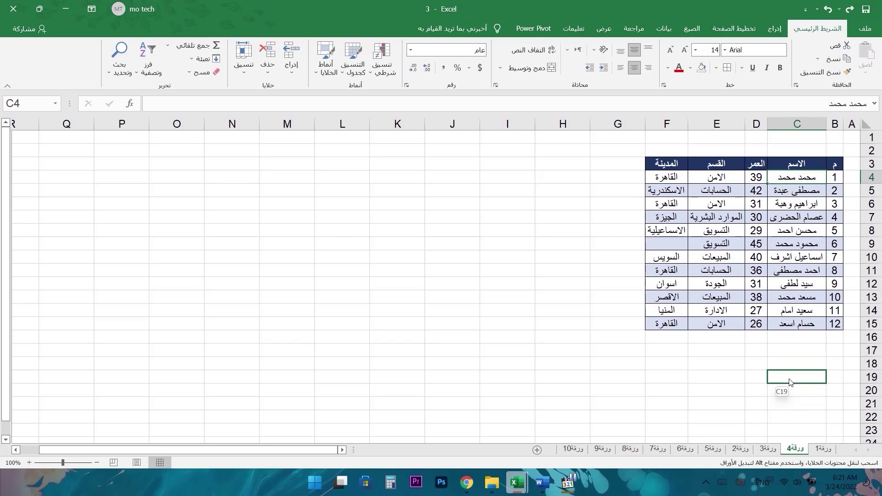
{"action": "key", "text": "ctrl"}
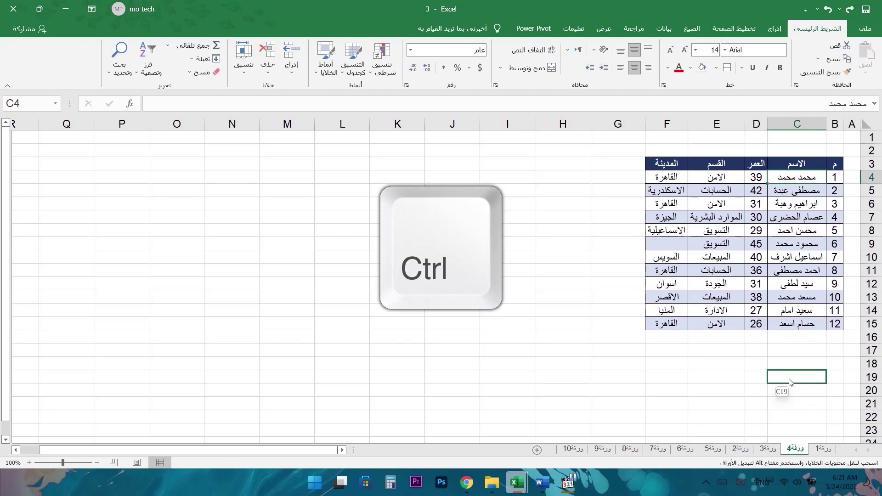
{"action": "left_click_drag", "start_coordinate": [790, 382], "coordinate": [783, 375]}
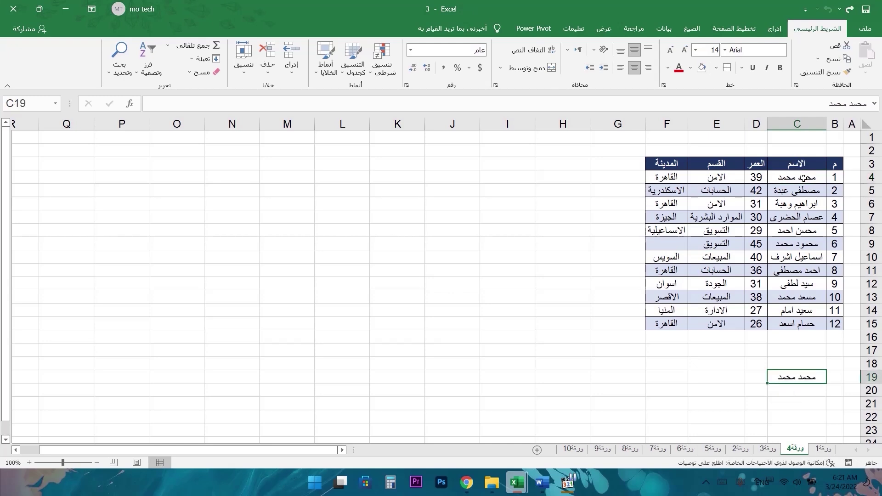
{"action": "key", "text": "ctrl+z"}
- Move the C4 name to C19 and back, then select the table B3:F15
{"action": "left_click_drag", "start_coordinate": [776, 184], "coordinate": [799, 382]}
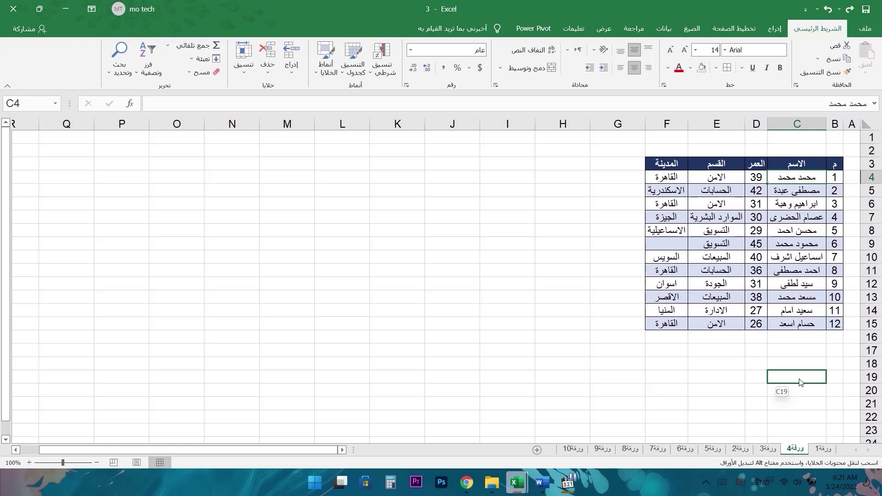
{"action": "left_click_drag", "start_coordinate": [800, 382], "coordinate": [799, 377]}
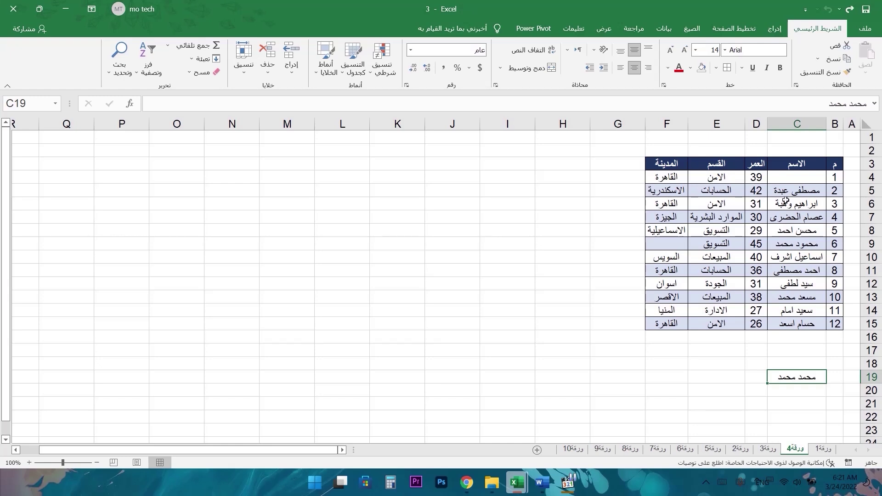
{"action": "left_click_drag", "start_coordinate": [785, 201], "coordinate": [813, 232]}
{"action": "left_click_drag", "start_coordinate": [805, 174], "coordinate": [683, 331]}
{"action": "left_click_drag", "start_coordinate": [835, 164], "coordinate": [672, 322]}
{"action": "key", "text": "ctrl+c"}
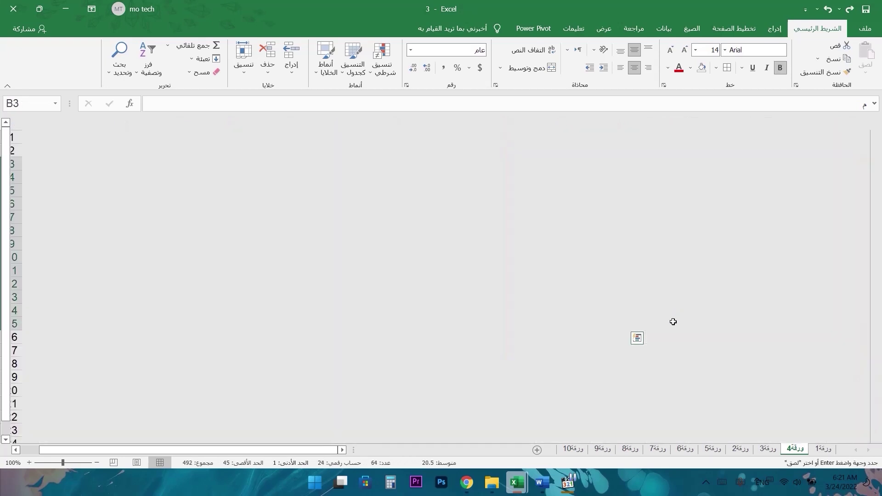
{"action": "left_click", "coordinate": [345, 164]}
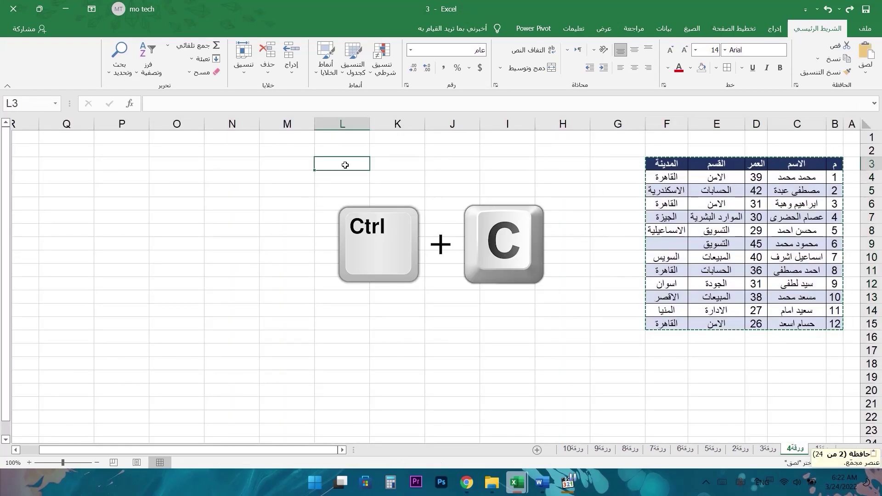
{"action": "key", "text": "ctrl+v"}
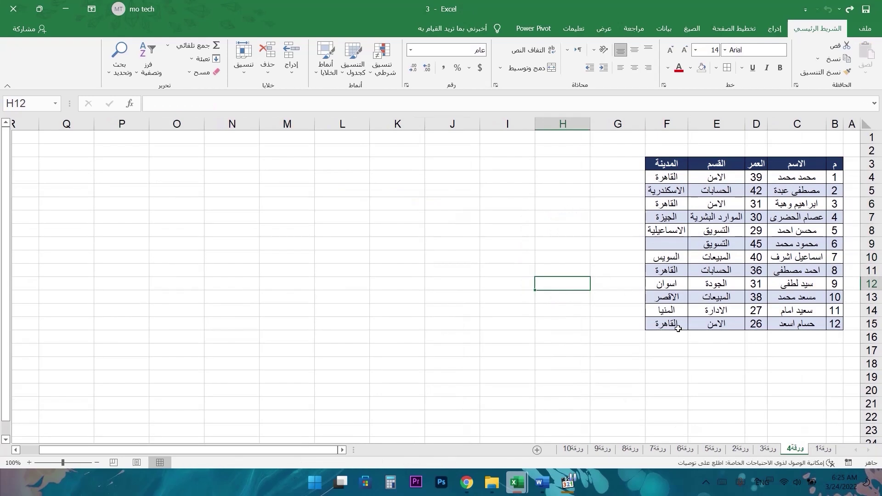
{"action": "left_click", "coordinate": [667, 324]}
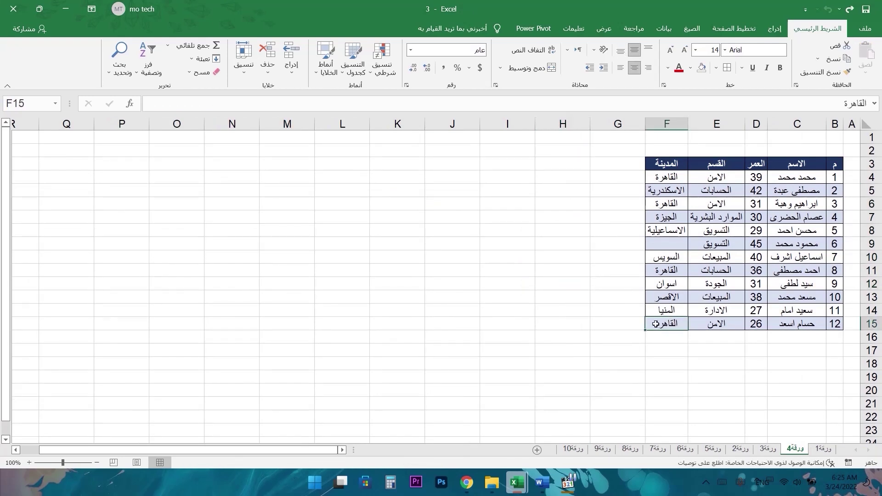
{"action": "left_click_drag", "start_coordinate": [646, 330], "coordinate": [651, 419]}
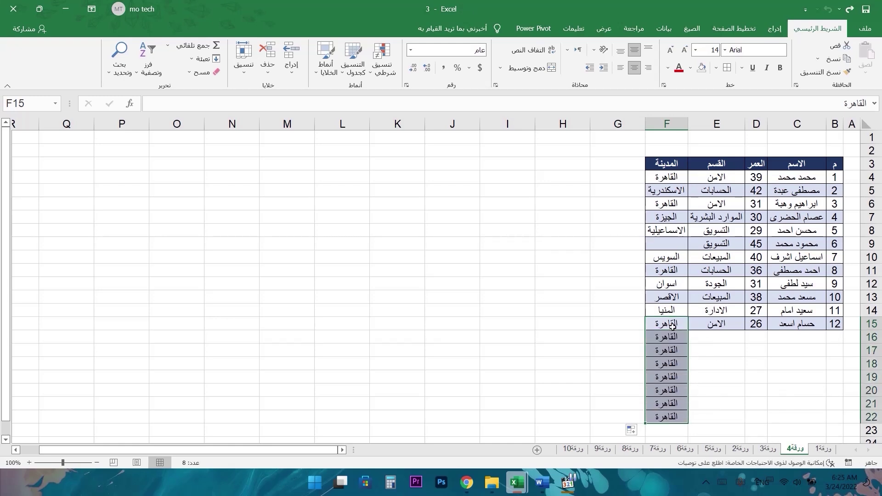
{"action": "left_click_drag", "start_coordinate": [678, 337], "coordinate": [675, 421]}
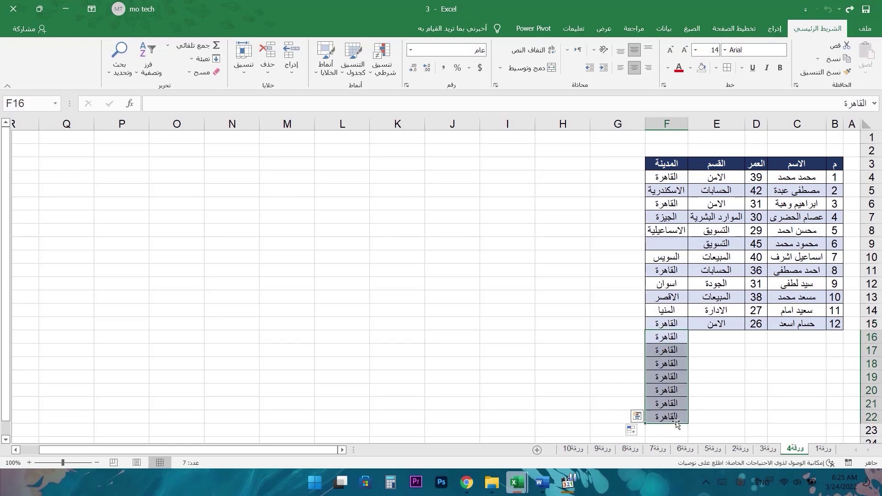
{"action": "key", "text": "ctrl+z"}
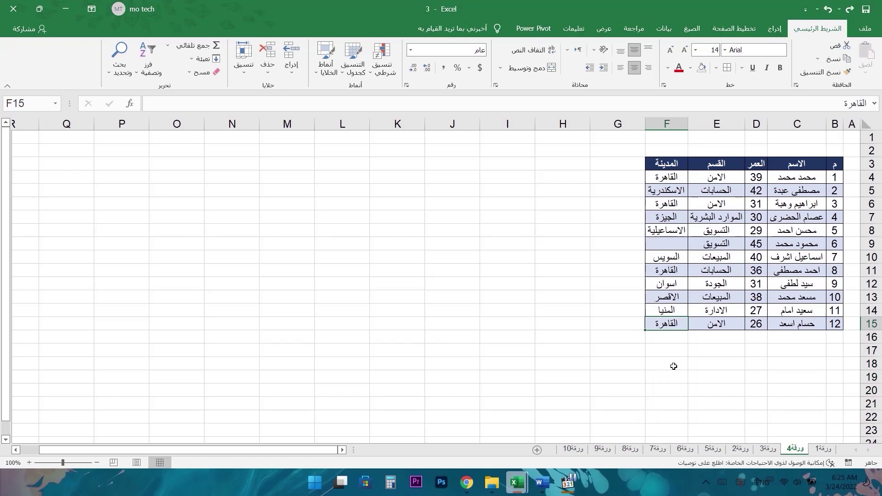
{"action": "left_click_drag", "start_coordinate": [645, 330], "coordinate": [645, 409]}
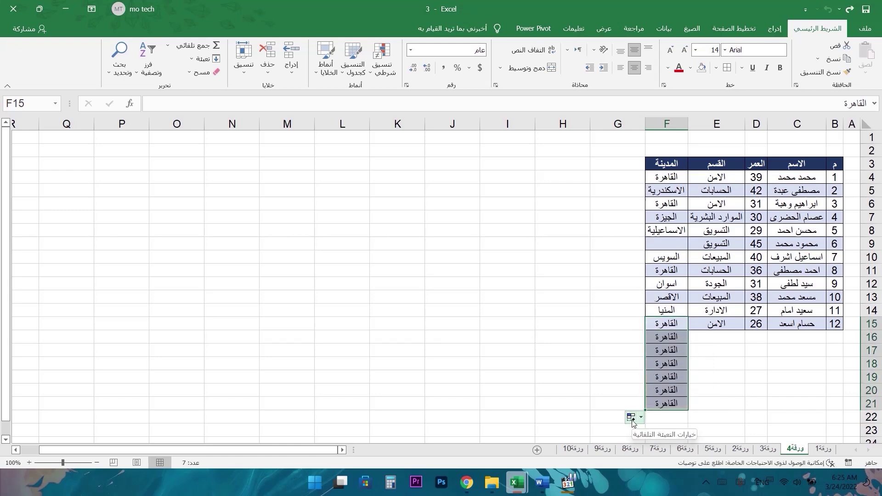
{"action": "left_click", "coordinate": [640, 418]}
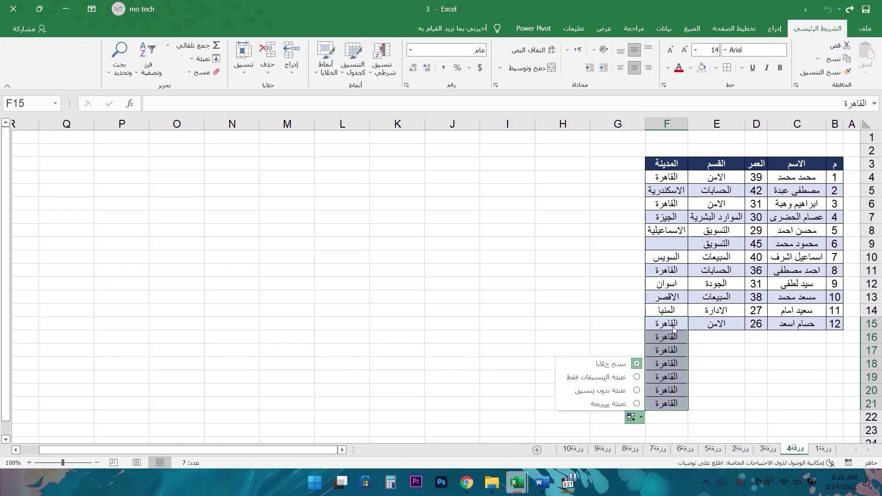
{"action": "left_click", "coordinate": [637, 377]}
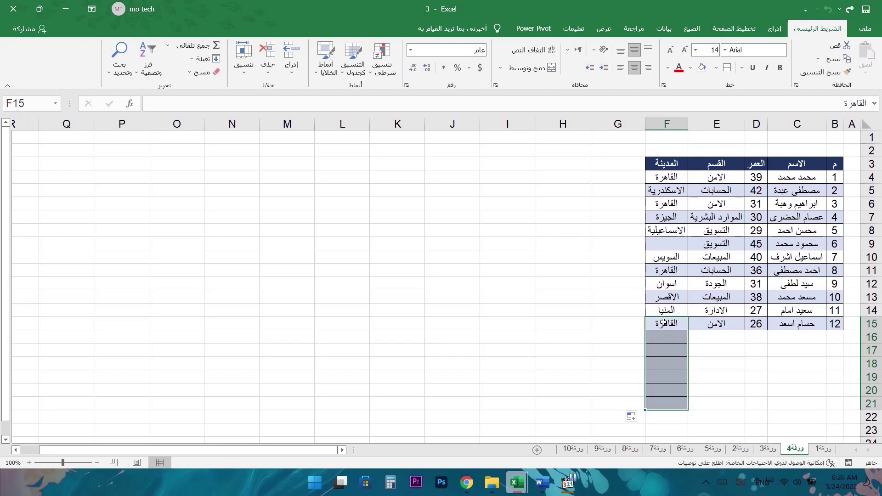
{"action": "left_click", "coordinate": [632, 416]}
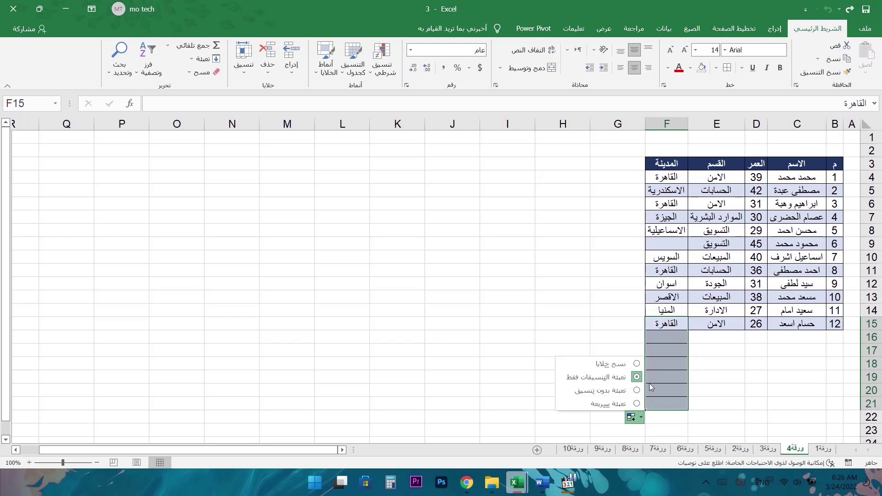
{"action": "left_click", "coordinate": [637, 390]}
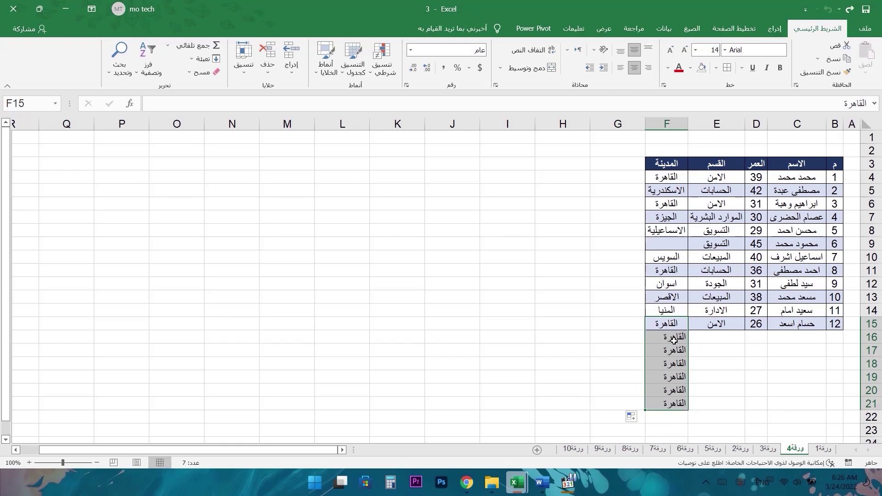
{"action": "key", "text": "ctrl+z"}
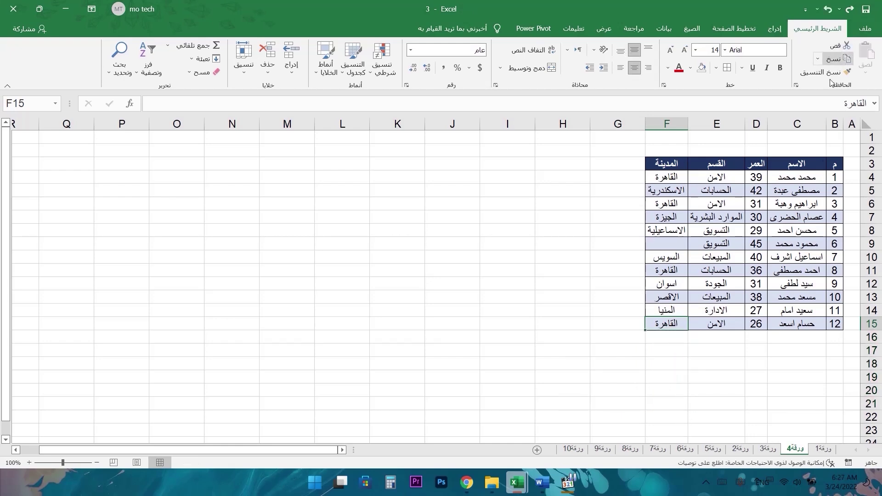
{"action": "left_click", "coordinate": [812, 176]}
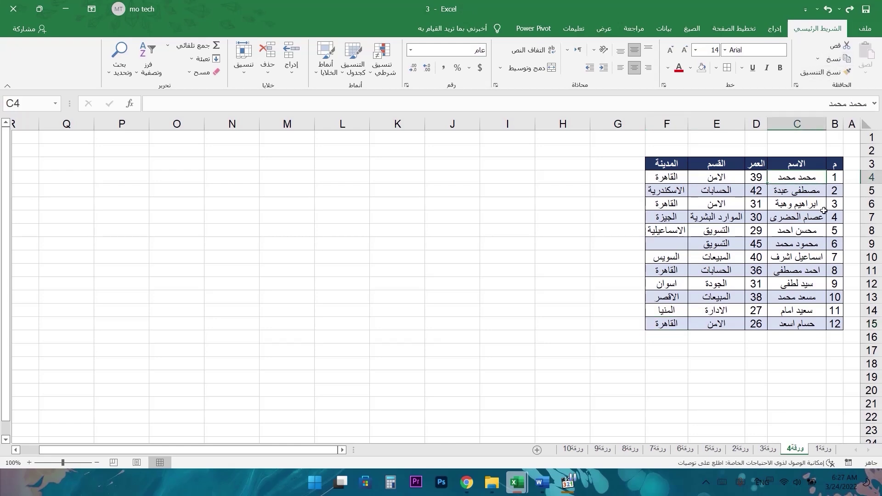
{"action": "left_click", "coordinate": [834, 58]}
{"action": "left_click", "coordinate": [807, 361]}
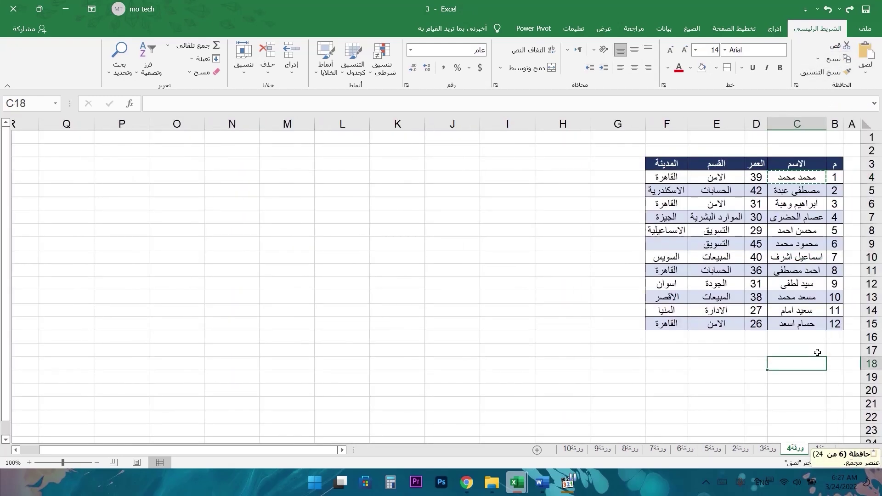
{"action": "left_click", "coordinate": [865, 54]}
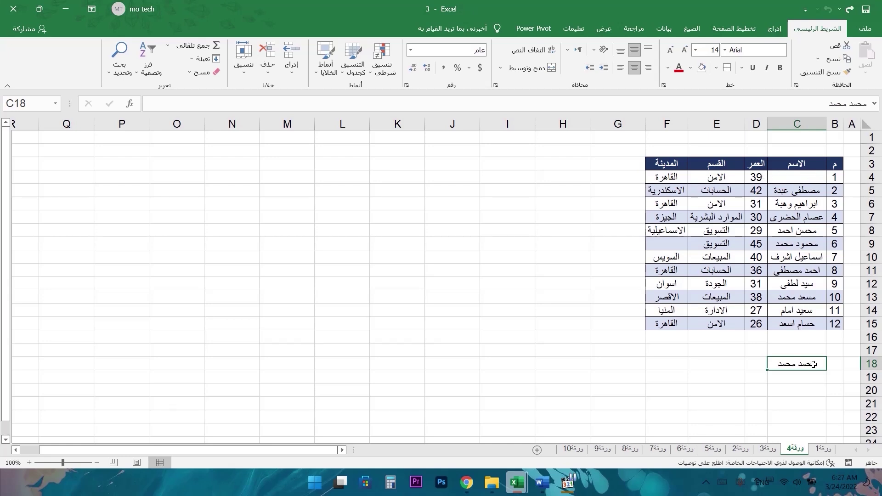
{"action": "key", "text": "ctrl+z"}
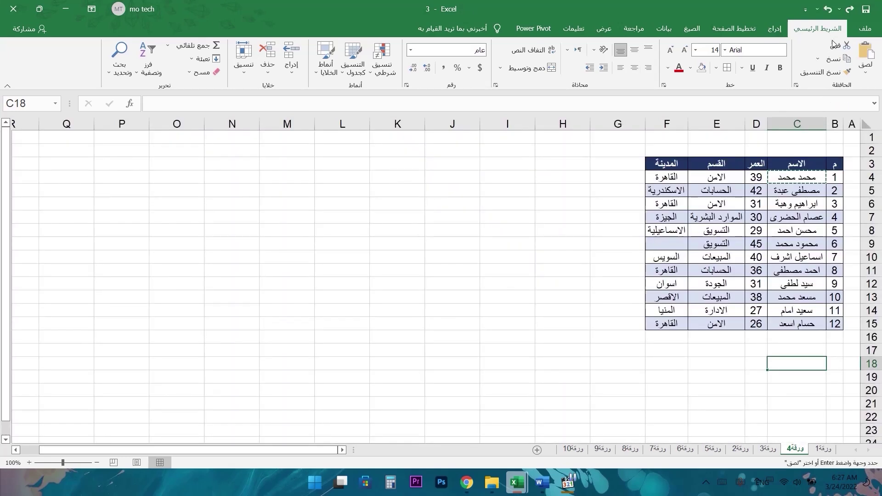
{"action": "left_click", "coordinate": [810, 179]}
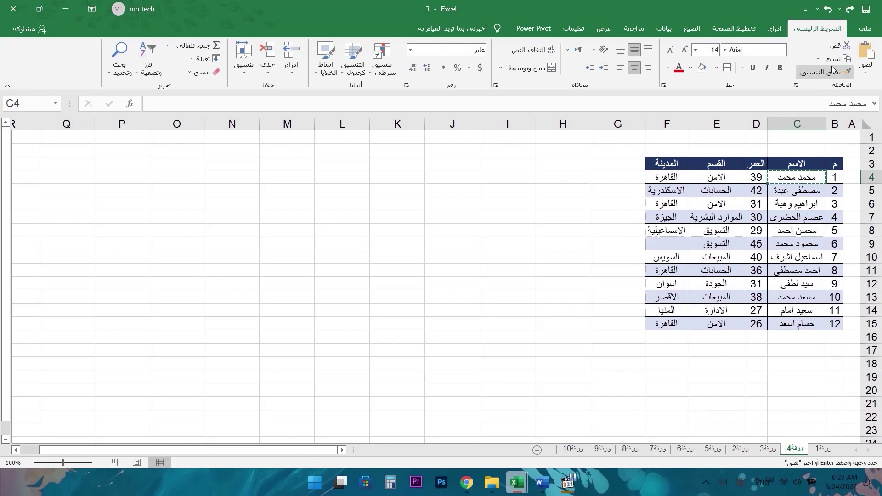
{"action": "right_click", "coordinate": [809, 178]}
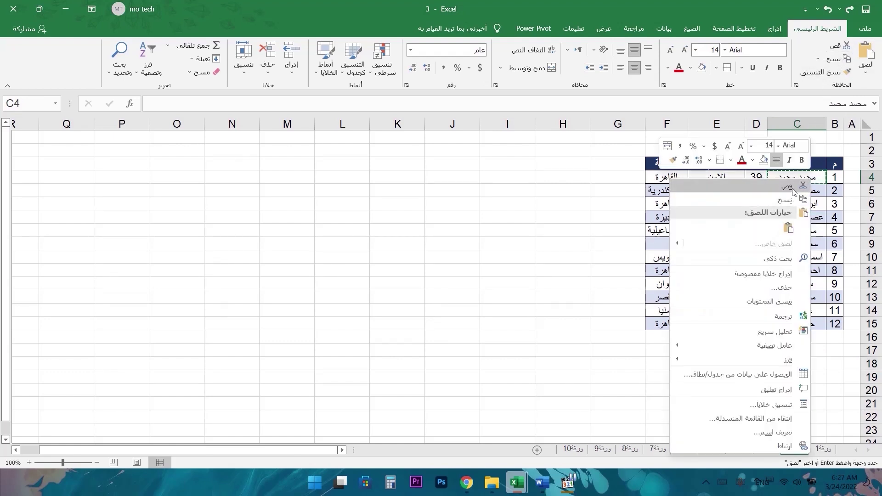
{"action": "left_click", "coordinate": [787, 186]}
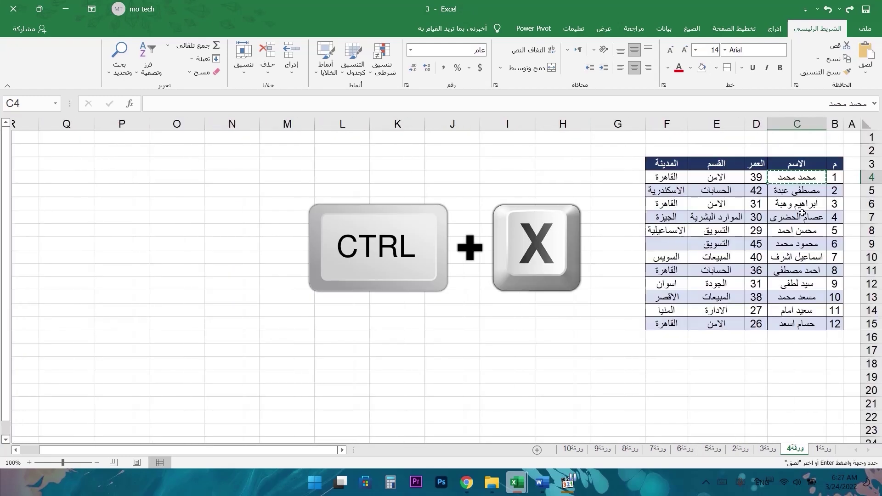
{"action": "left_click", "coordinate": [806, 363]}
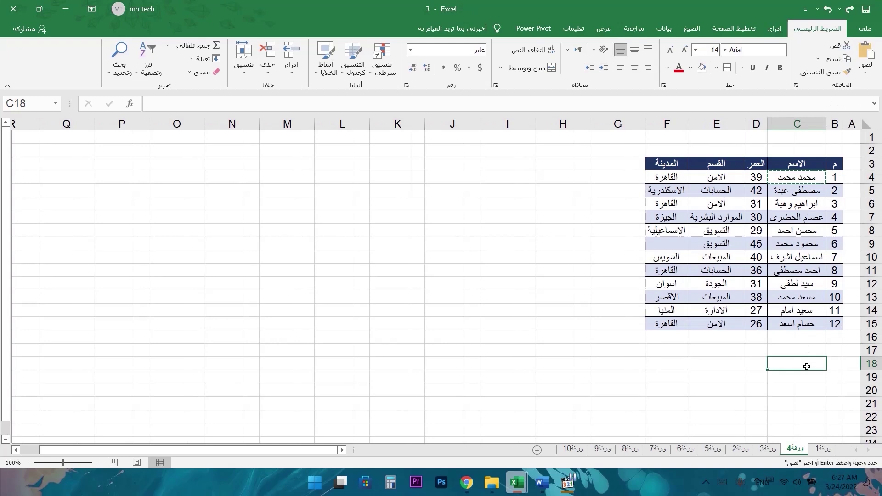
{"action": "key", "text": "ctrl+v"}
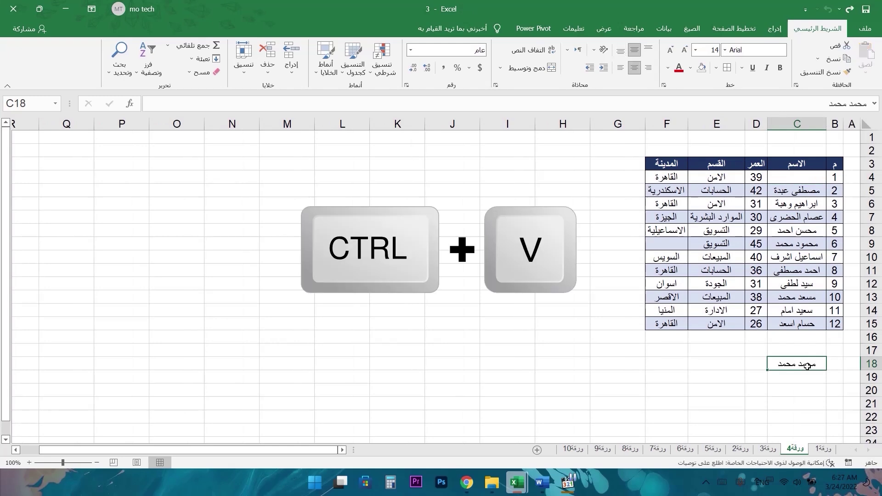
{"action": "left_click_drag", "start_coordinate": [807, 366], "coordinate": [779, 183]}
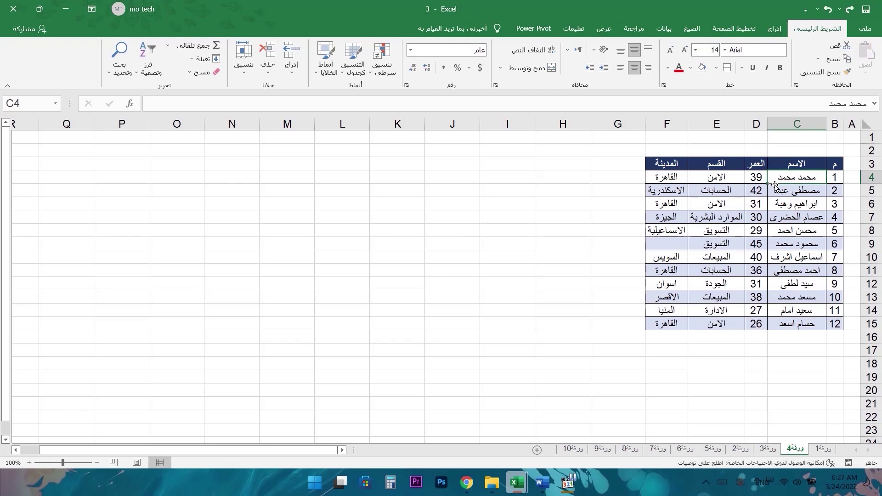
{"action": "left_click_drag", "start_coordinate": [774, 184], "coordinate": [796, 408]}
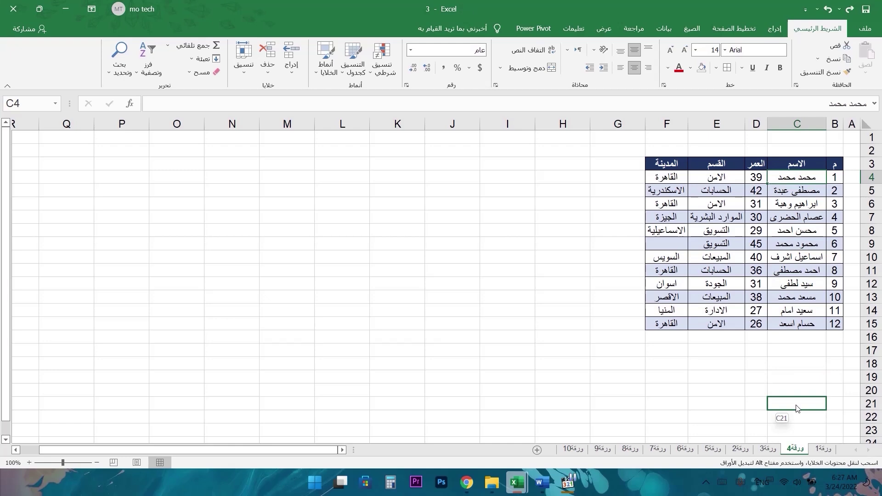
{"action": "left_click_drag", "start_coordinate": [796, 408], "coordinate": [797, 408]}
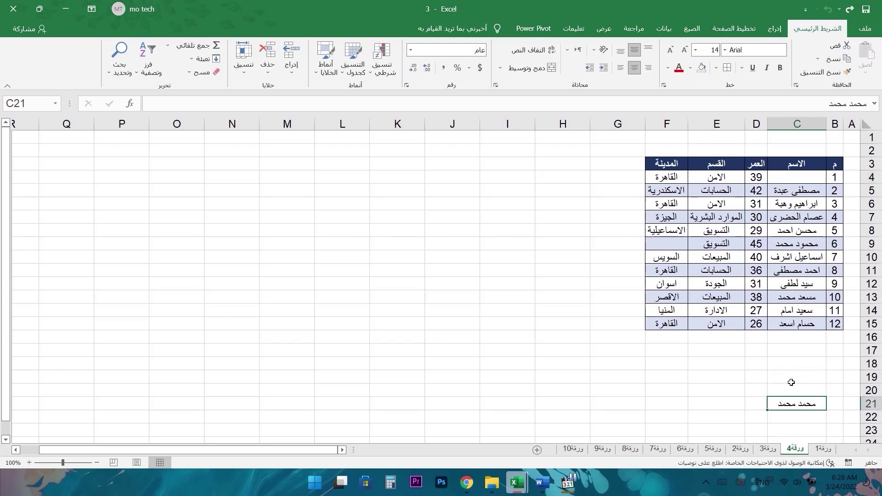
{"action": "left_click_drag", "start_coordinate": [794, 398], "coordinate": [482, 346]}
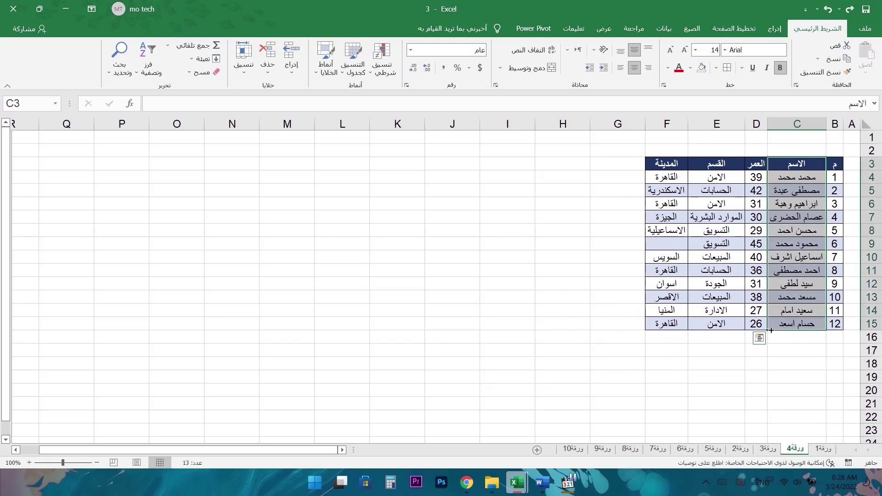
- Copy column C, paste the names into column I, then undo the paste
{"action": "left_click_drag", "start_coordinate": [772, 331], "coordinate": [503, 329]}
{"action": "left_click", "coordinate": [811, 120]}
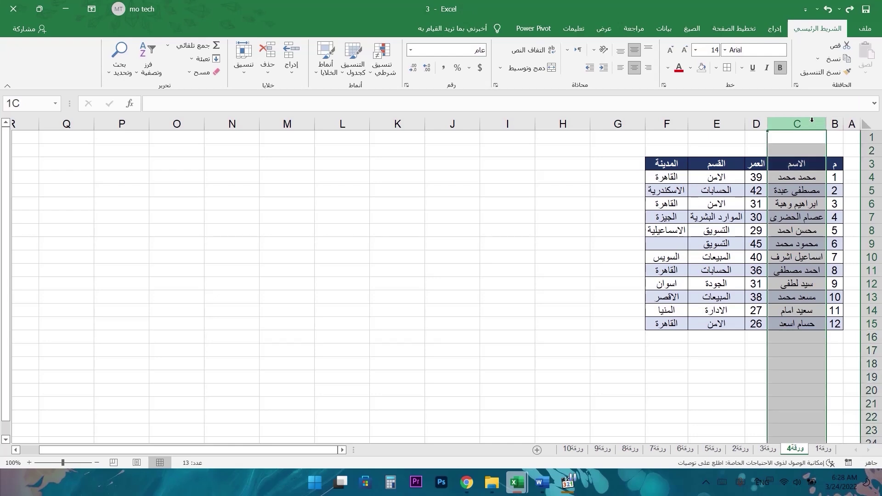
{"action": "right_click", "coordinate": [812, 121]}
{"action": "left_click", "coordinate": [792, 143]}
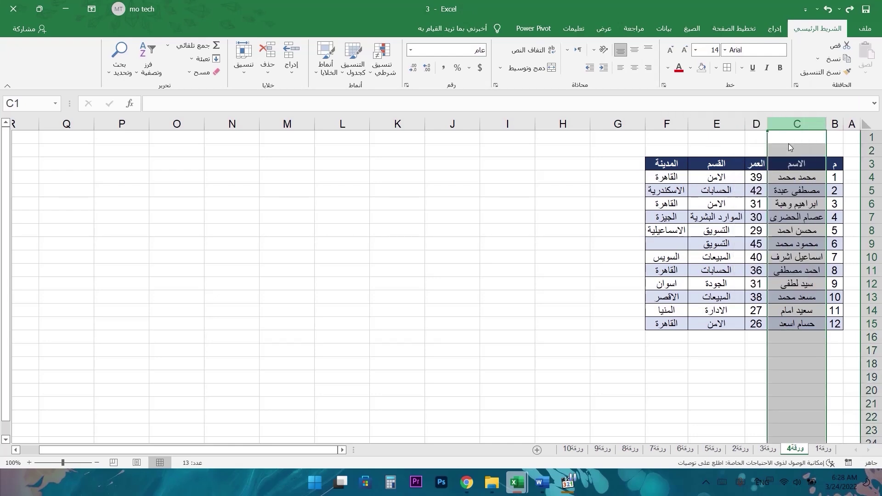
{"action": "right_click", "coordinate": [502, 124]}
{"action": "left_click", "coordinate": [485, 175]}
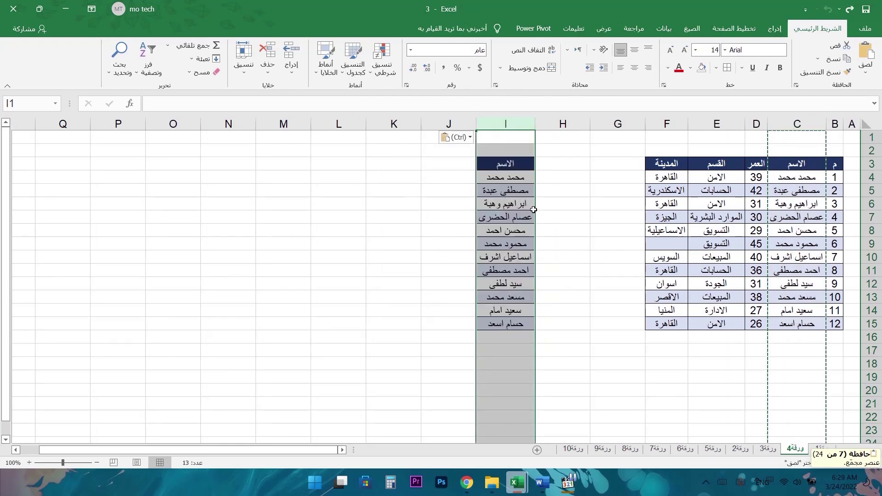
{"action": "key", "text": "ctrl+z"}
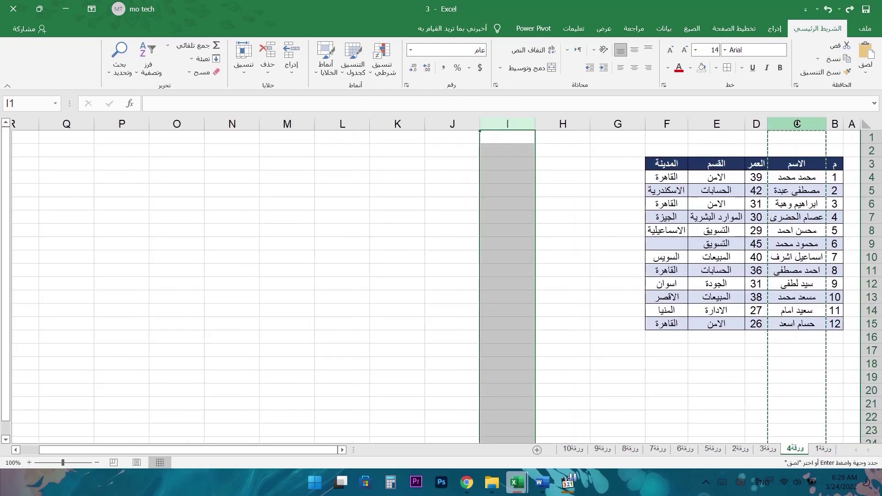
- Move the names from column C into column H, then undo the move
{"action": "left_click", "coordinate": [797, 124]}
{"action": "left_click", "coordinate": [558, 124]}
{"action": "right_click", "coordinate": [556, 125]}
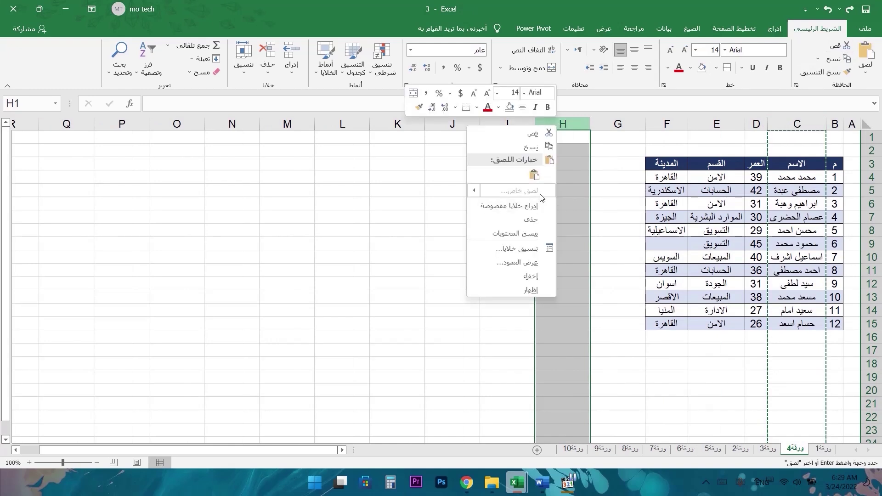
{"action": "left_click", "coordinate": [534, 175]}
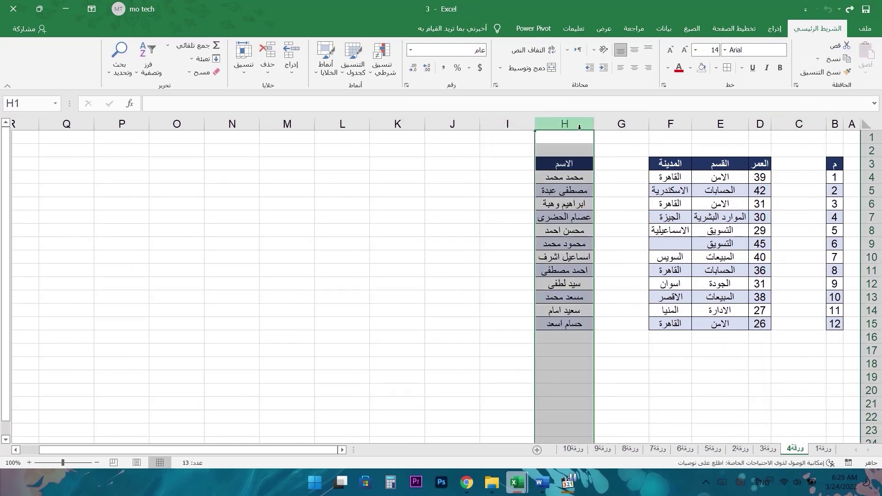
{"action": "key", "text": "ctrl+z"}
{"action": "left_click", "coordinate": [871, 191]}
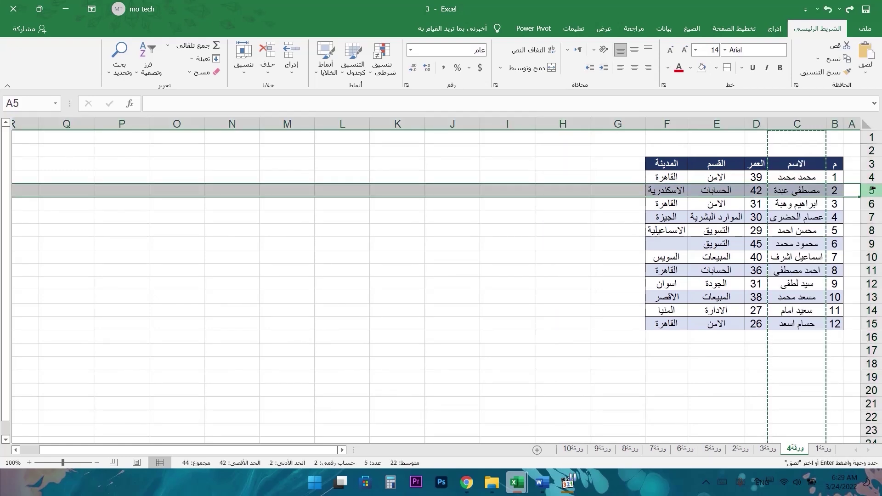
{"action": "key", "text": "ctrl+c"}
{"action": "left_click", "coordinate": [871, 363]}
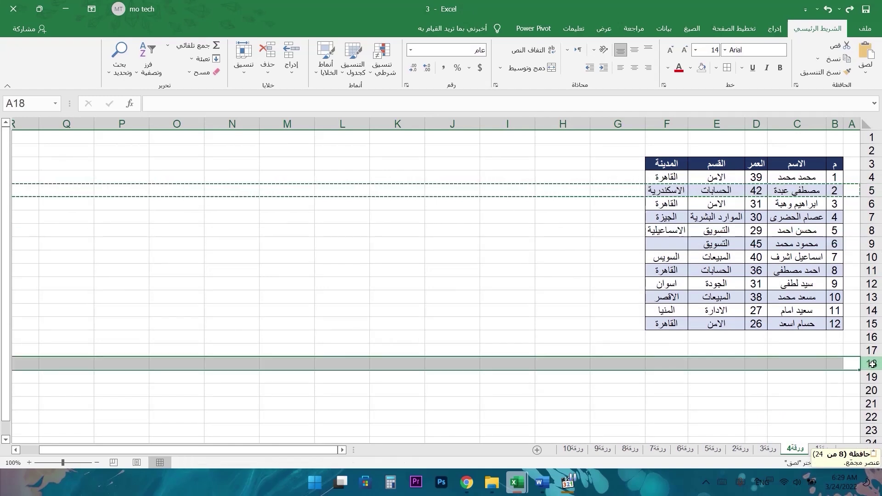
{"action": "key", "text": "ctrl+v"}
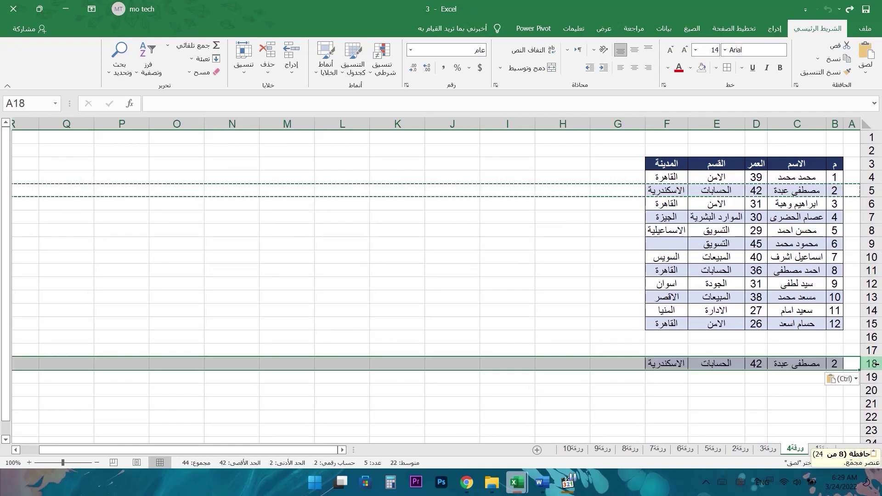
{"action": "key", "text": "ctrl+z"}
{"action": "left_click", "coordinate": [871, 190]}
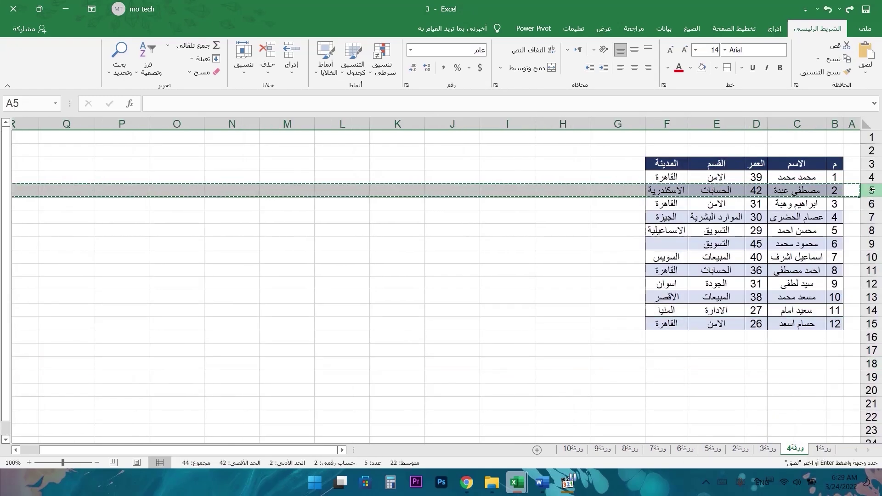
{"action": "left_click", "coordinate": [870, 363]}
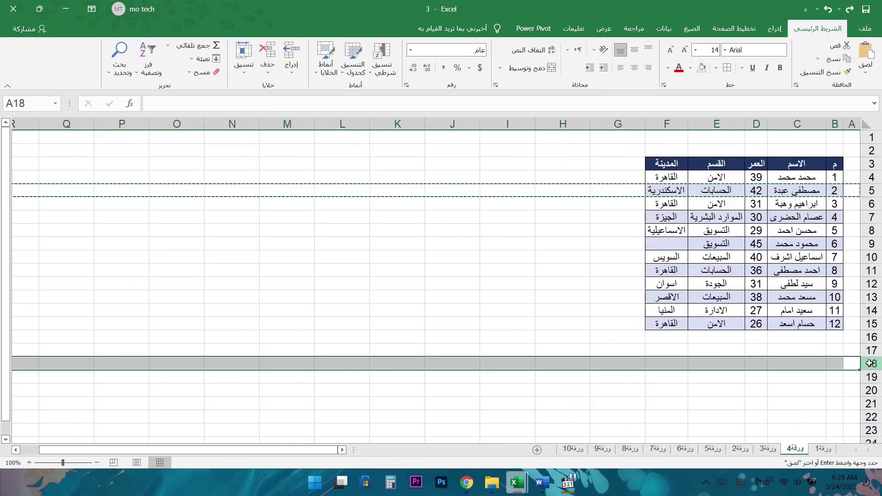
{"action": "key", "text": "ctrl+v"}
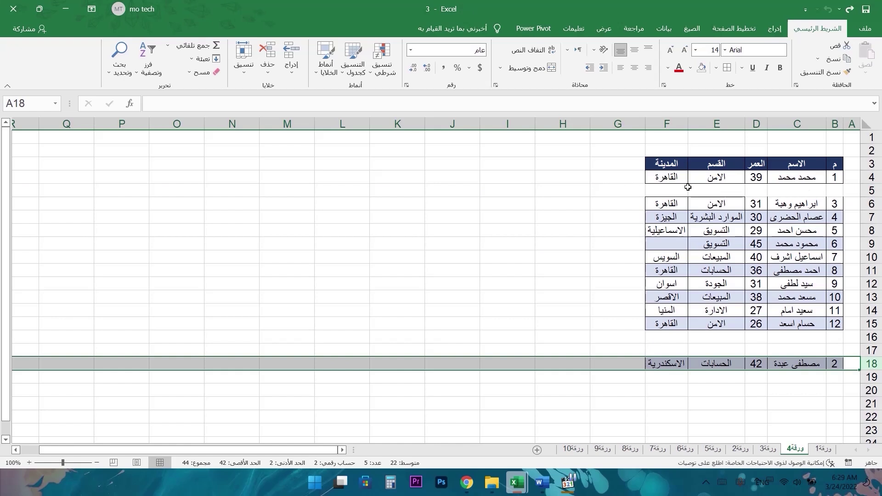
{"action": "left_click_drag", "start_coordinate": [675, 365], "coordinate": [809, 177]}
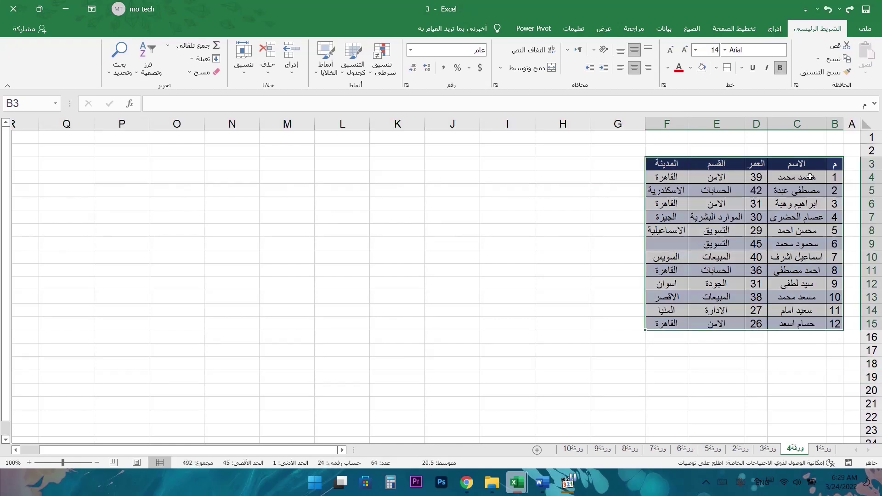
{"action": "left_click", "coordinate": [808, 177]}
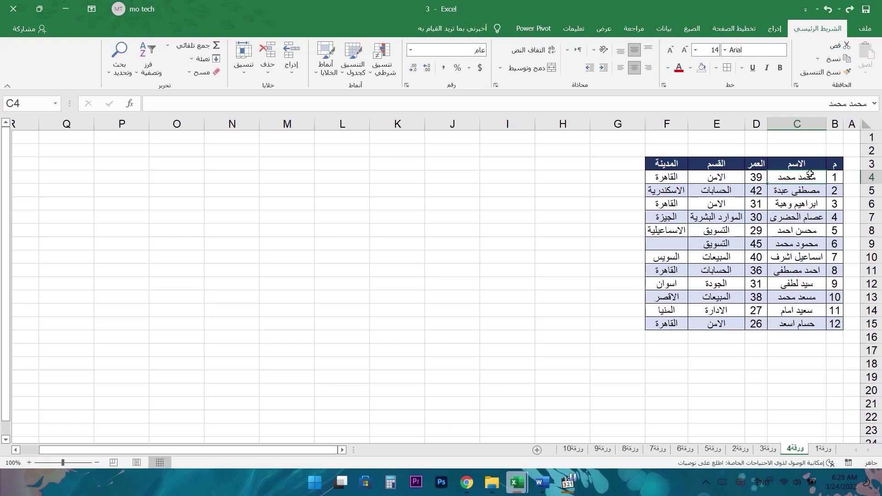
- Copy the employee name and paste it into I4 on ورقة4
{"action": "key", "text": "ctrl+c"}
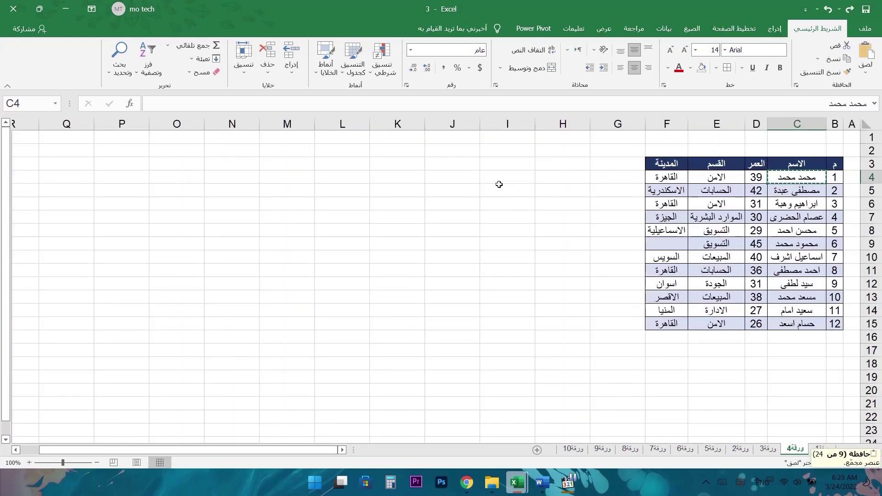
{"action": "left_click", "coordinate": [500, 176]}
{"action": "key", "text": "ctrl+v"}
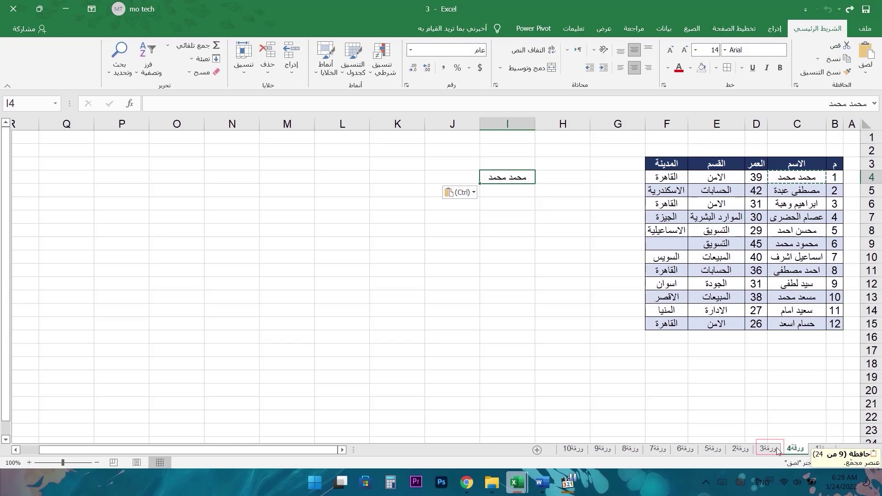
- Paste the name into H5 on sheet ورقة5, then copy H5
{"action": "left_click", "coordinate": [714, 448]}
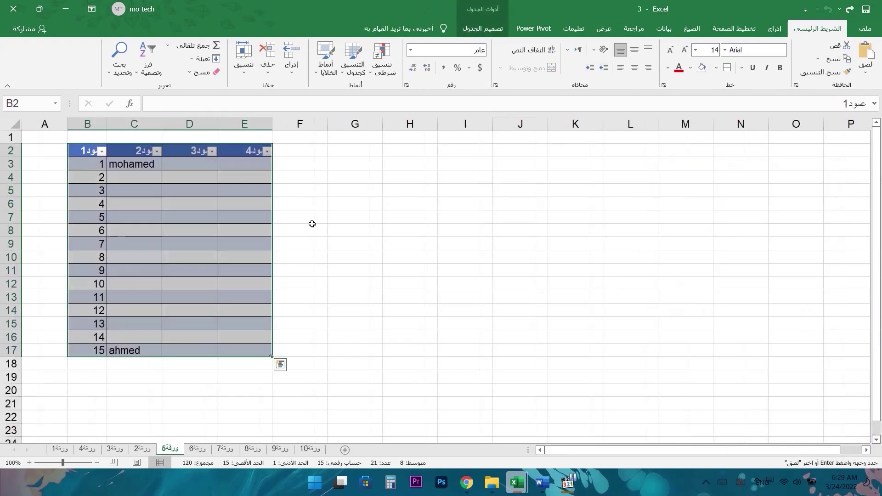
{"action": "left_click", "coordinate": [413, 197]}
{"action": "key", "text": "ctrl+v"}
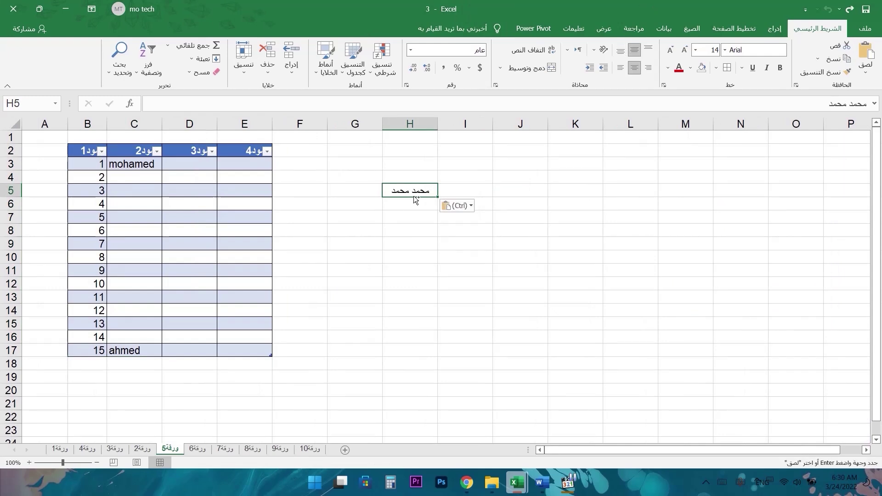
{"action": "key", "text": "ctrl+c"}
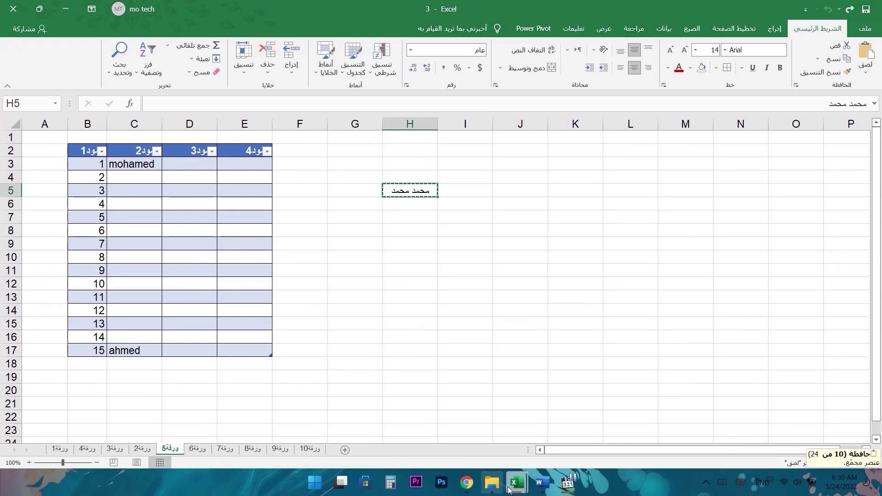
- Paste the name into L11 of the other workbook, open the clipboard pane, and return to ورقة4
{"action": "mouse_move", "coordinate": [515, 483]}
{"action": "left_click", "coordinate": [467, 444]}
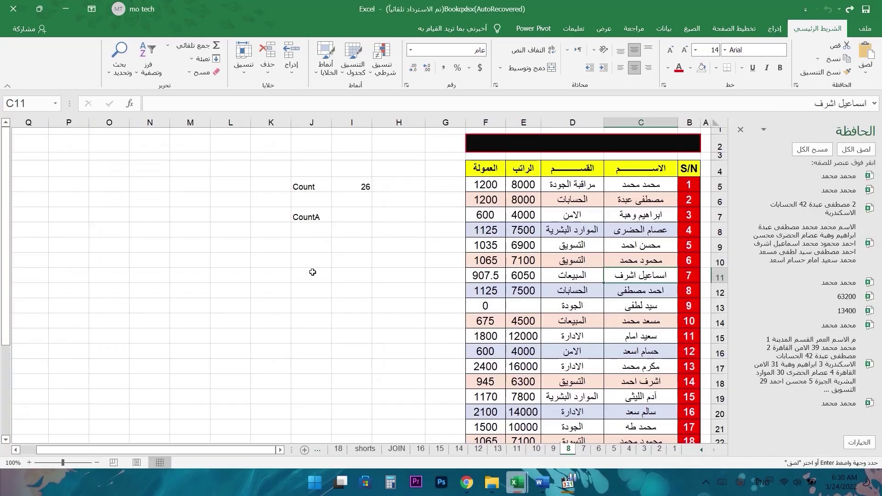
{"action": "left_click", "coordinate": [247, 275]}
{"action": "key", "text": "ctrl+v"}
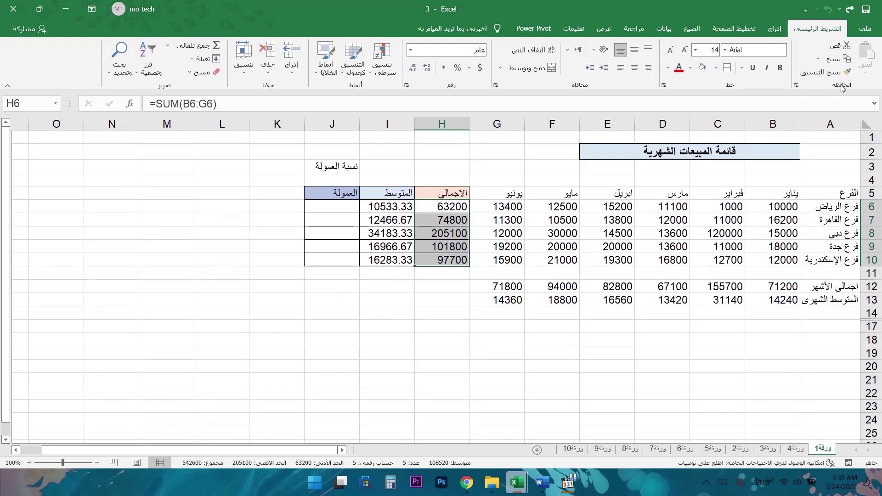
{"action": "left_click", "coordinate": [796, 86]}
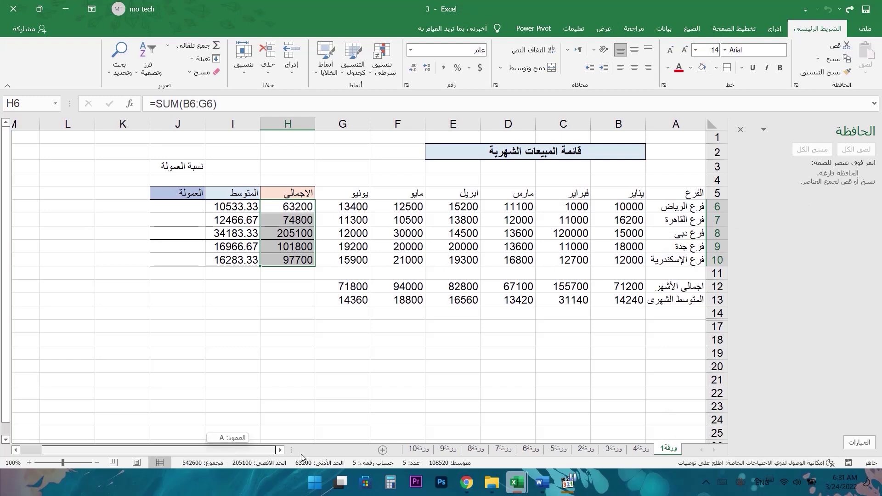
{"action": "left_click", "coordinate": [641, 448]}
- Copy the names in C4, C6, C7, C8 and C14 to the Office Clipboard one by one
{"action": "left_click", "coordinate": [650, 178]}
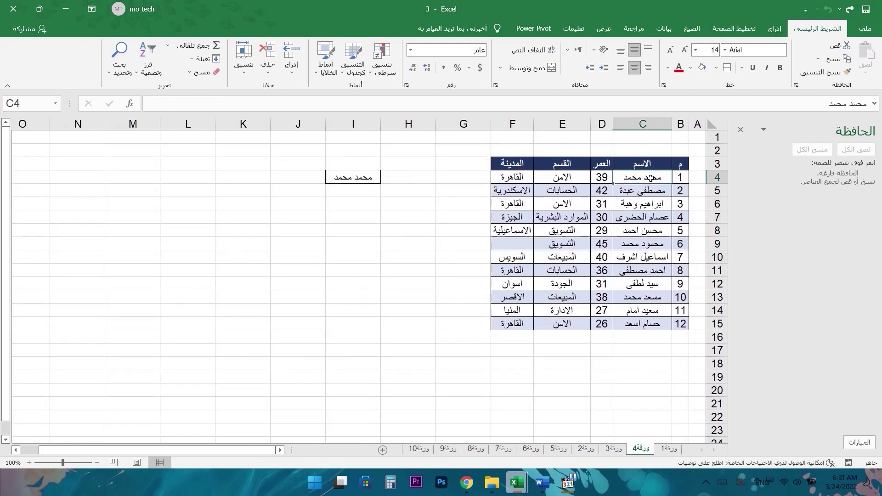
{"action": "key", "text": "ctrl+c"}
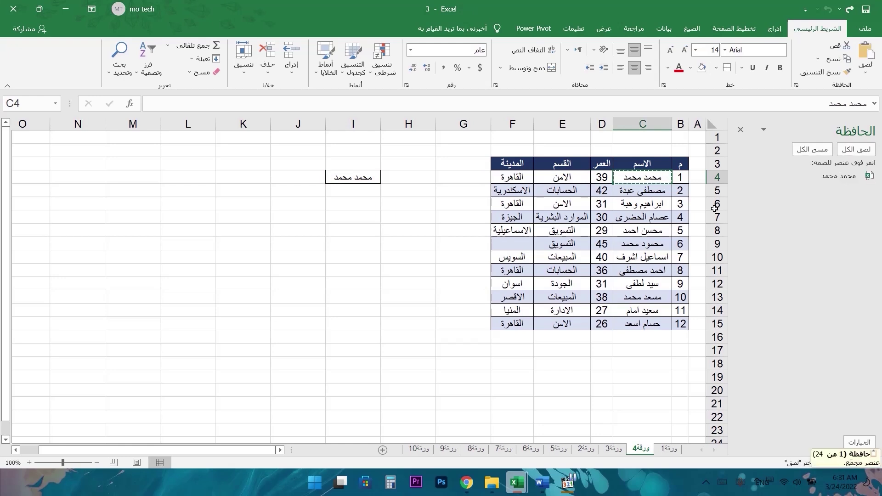
{"action": "left_click", "coordinate": [653, 204]}
{"action": "key", "text": "ctrl+c"}
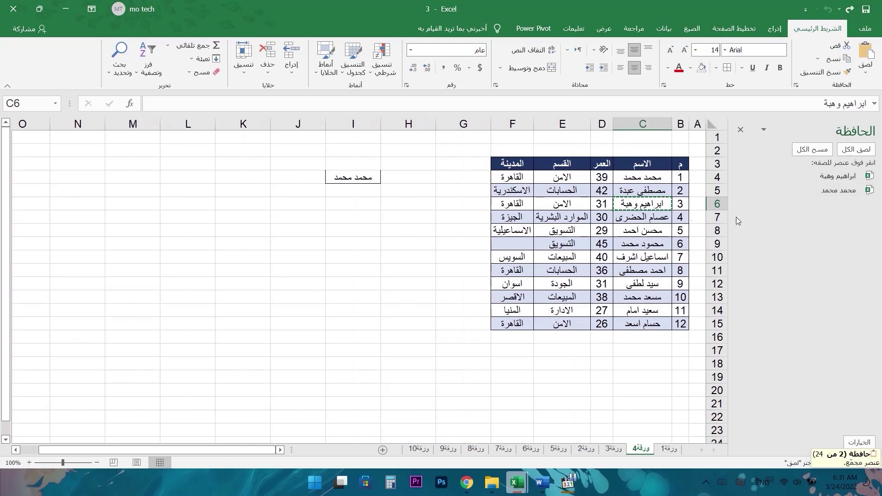
{"action": "left_click", "coordinate": [652, 219]}
{"action": "key", "text": "ctrl+c"}
{"action": "left_click", "coordinate": [656, 232]}
{"action": "key", "text": "ctrl+c"}
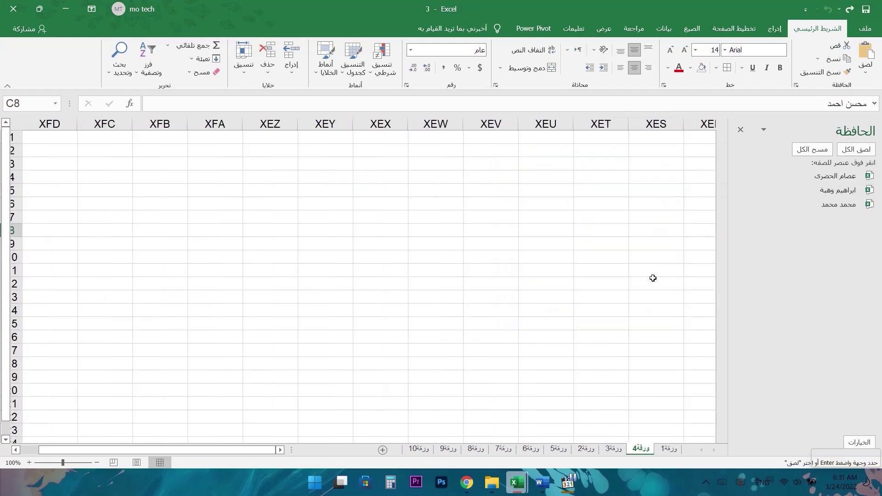
{"action": "left_click", "coordinate": [652, 311]}
{"action": "key", "text": "ctrl+c"}
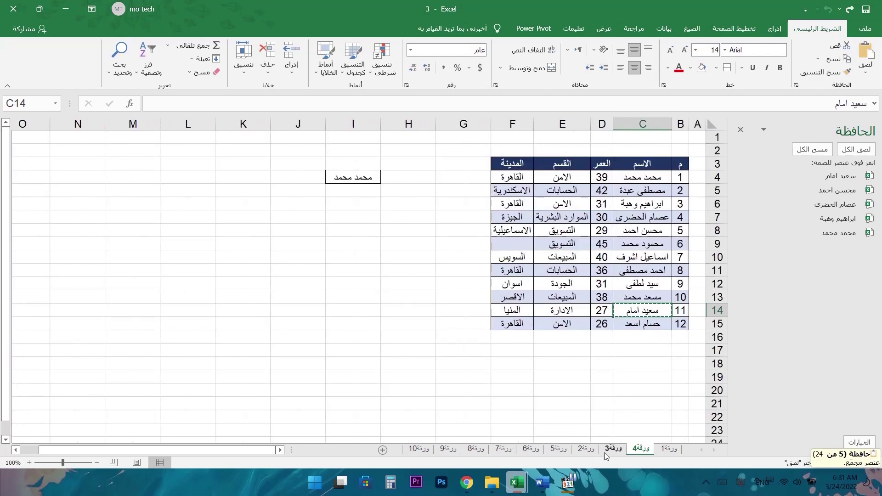
- Copy the branch name فرع الرياض from A6 of the monthly sales sheet
{"action": "key", "text": "ctrl+Page_Down"}
{"action": "left_click", "coordinate": [682, 206]}
{"action": "key", "text": "ctrl+c"}
- Copy the employee name in C19 of the other workbook and show the clipboard pane
{"action": "mouse_move", "coordinate": [516, 483]}
{"action": "left_click", "coordinate": [496, 443]}
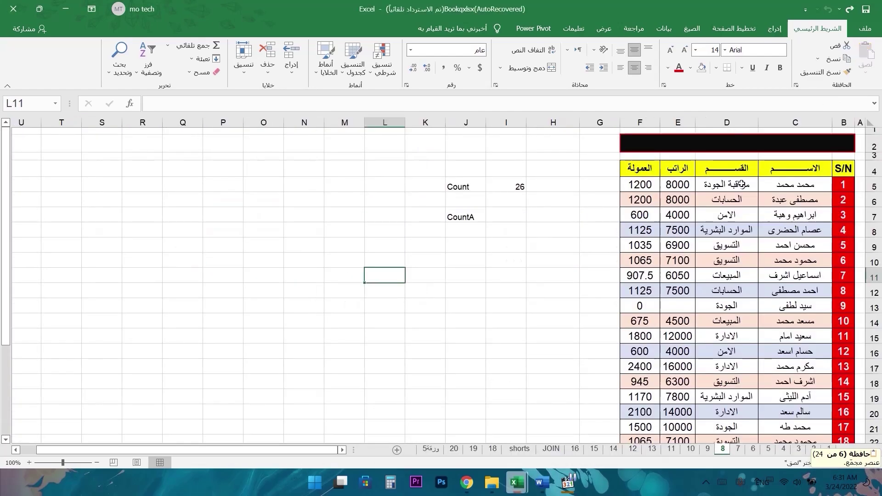
{"action": "left_click", "coordinate": [786, 395]}
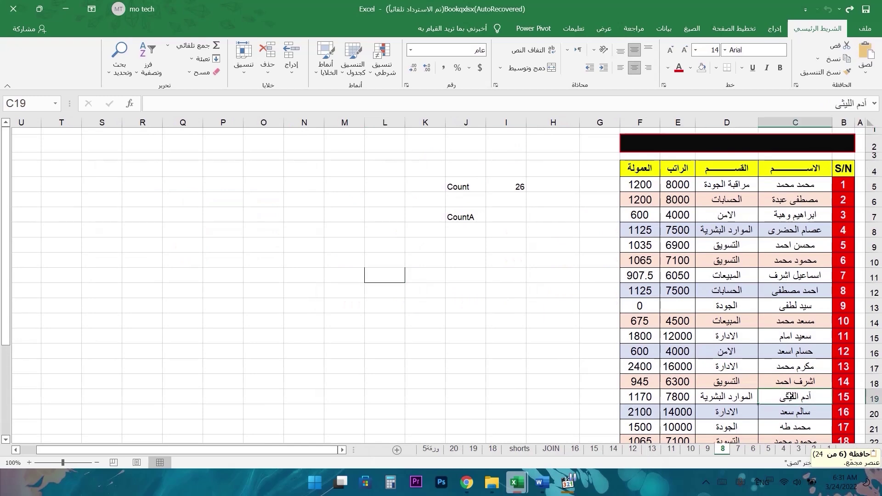
{"action": "key", "text": "ctrl+c"}
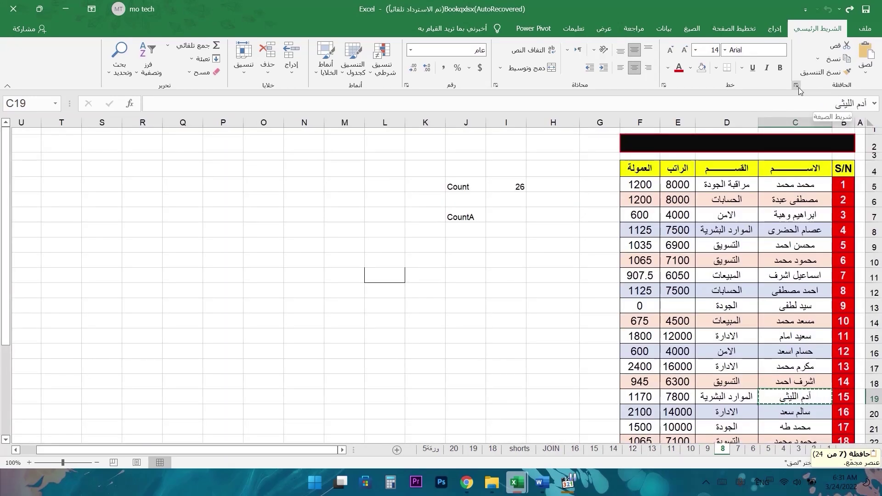
{"action": "left_click", "coordinate": [796, 86]}
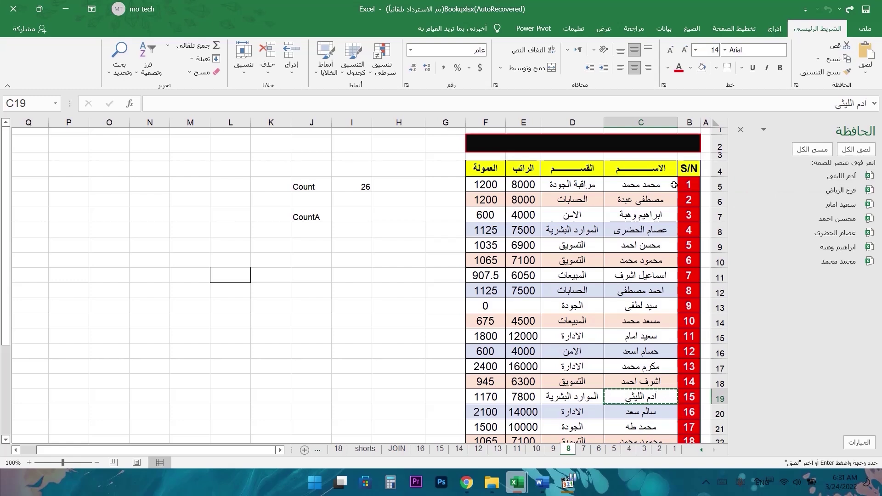
- Copy the employee table B4:F31 to the clipboard and switch to workbook 3's ورقة6
{"action": "left_click_drag", "start_coordinate": [688, 168], "coordinate": [485, 375]}
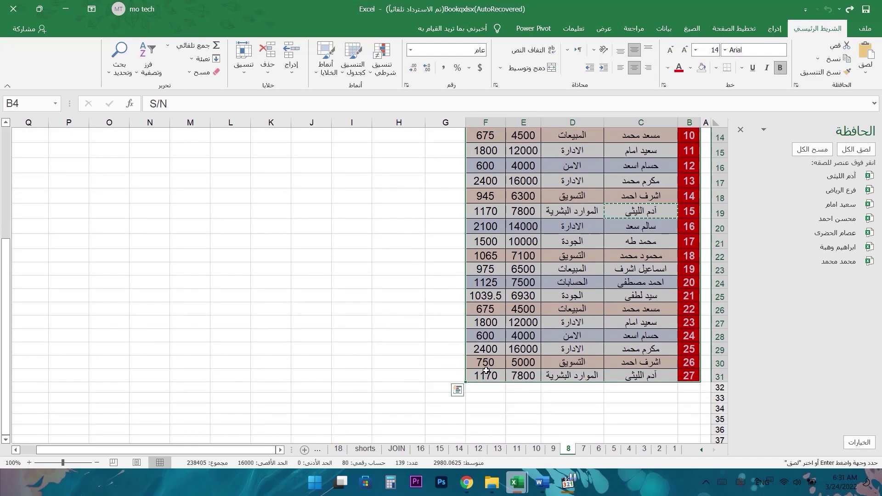
{"action": "key", "text": "ctrl+c"}
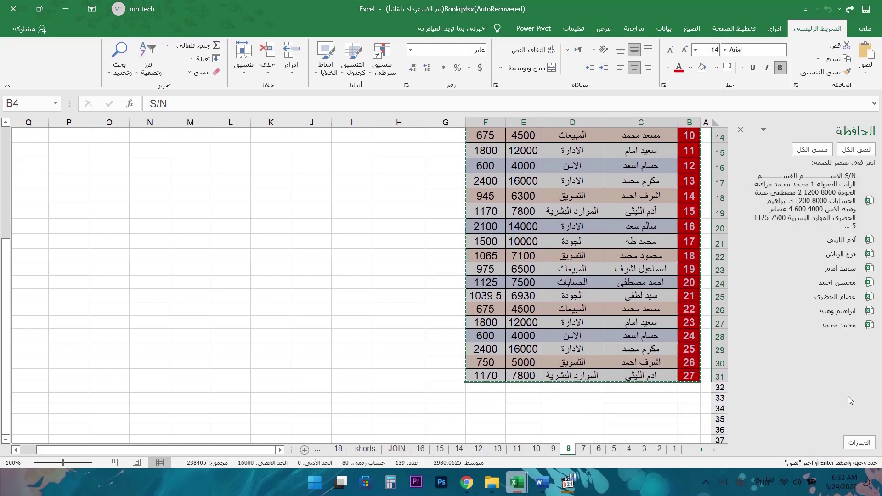
{"action": "key", "text": "alt+Tab"}
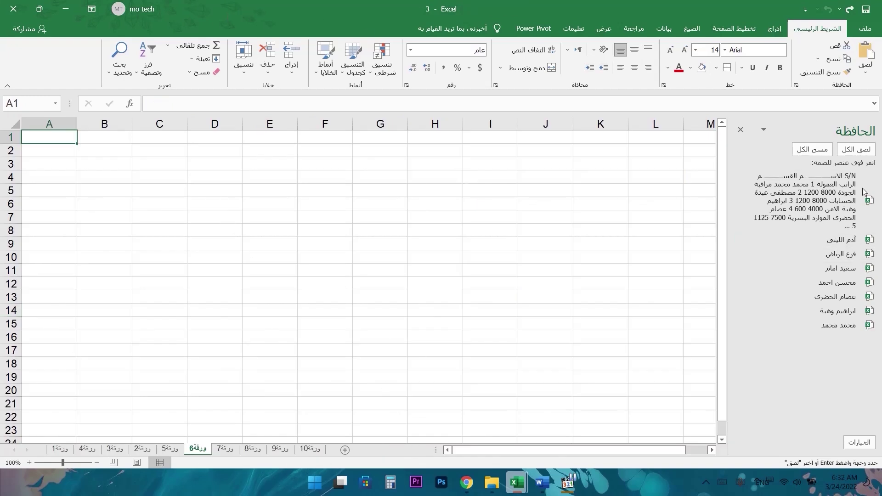
- Paste the coloured employee table at C4 on workbook 3's ورقة6
{"action": "mouse_move", "coordinate": [516, 481]}
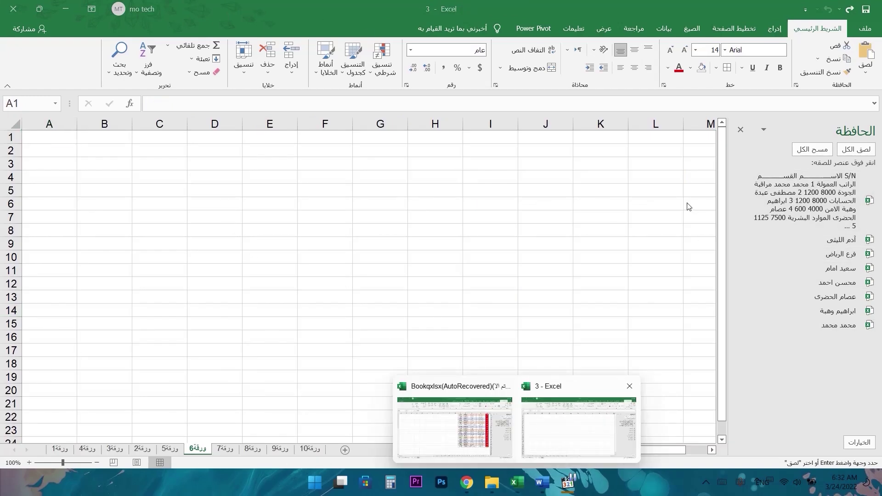
{"action": "left_click", "coordinate": [454, 427]}
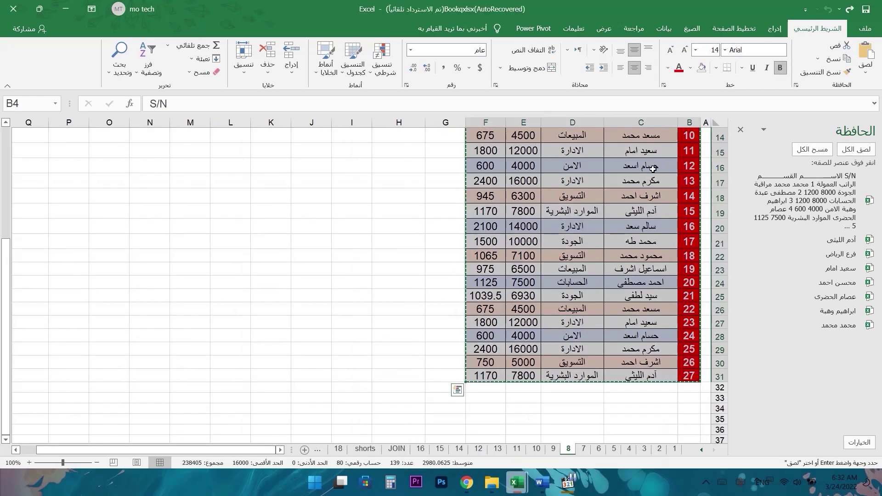
{"action": "mouse_move", "coordinate": [515, 481]}
{"action": "left_click", "coordinate": [572, 427]}
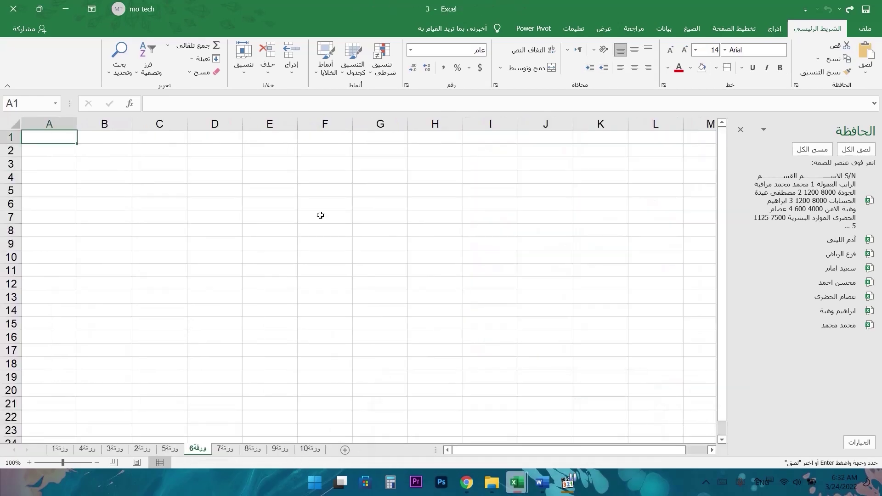
{"action": "left_click", "coordinate": [167, 179]}
{"action": "key", "text": "ctrl+v"}
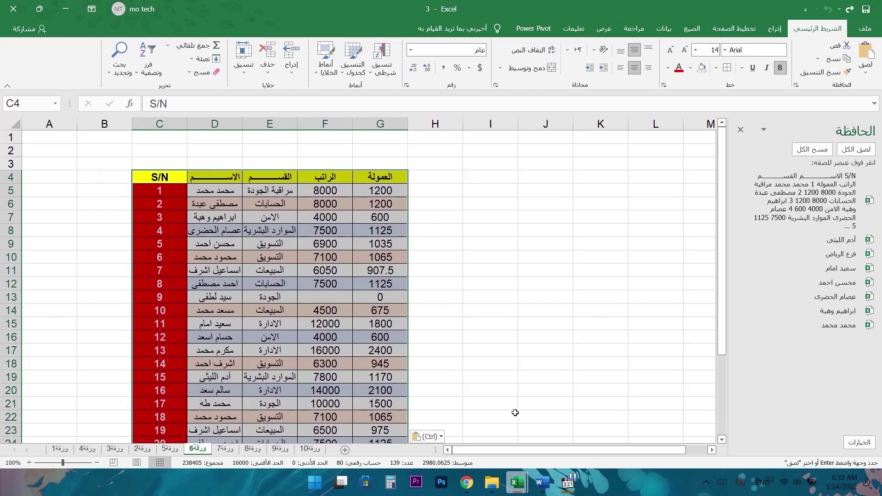
- Copy the employee name in C4 of sheet 7 in the other workbook
{"action": "mouse_move", "coordinate": [516, 481]}
{"action": "left_click", "coordinate": [456, 423]}
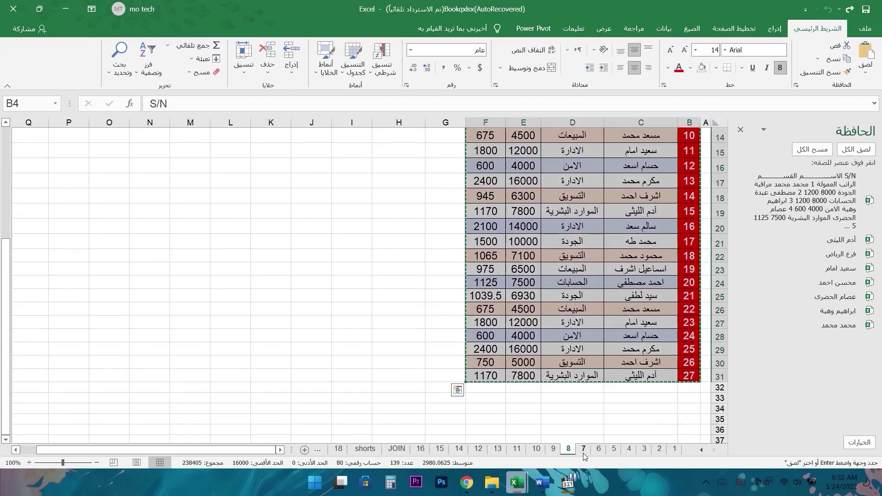
{"action": "left_click", "coordinate": [583, 449]}
{"action": "left_click", "coordinate": [653, 194]}
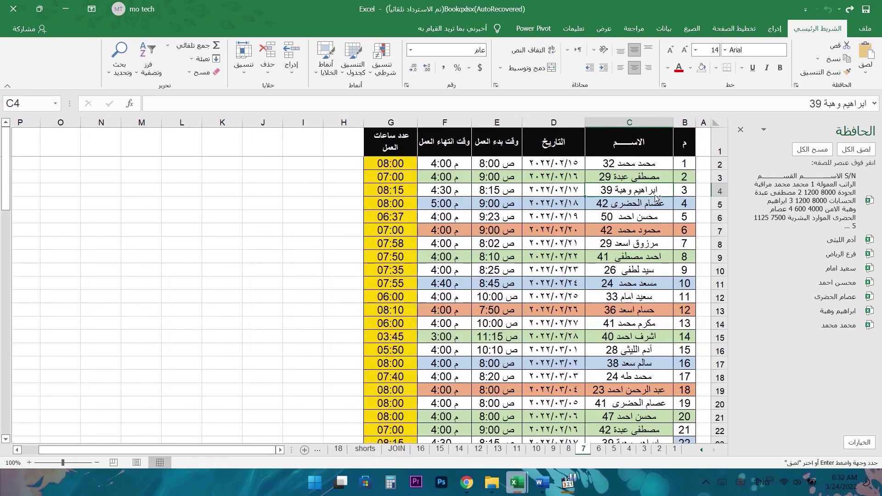
{"action": "key", "text": "ctrl+c"}
- Back in workbook 3, clear the pasted employee table from ورقة6
{"action": "mouse_move", "coordinate": [515, 481]}
{"action": "left_click", "coordinate": [572, 430]}
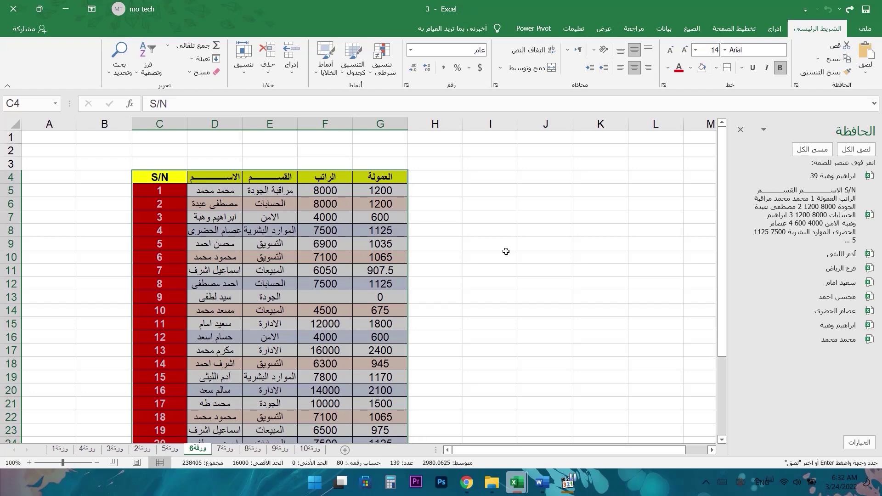
{"action": "key", "text": "alt+h"}
- Clear the pasted employee table from ورقة6
{"action": "key", "text": "e"}
{"action": "key", "text": "a"}
{"action": "left_click", "coordinate": [641, 178]}
- Switch ورقة6 to Sheet Right-to-Left and select cell B3
{"action": "key", "text": "alt+p"}
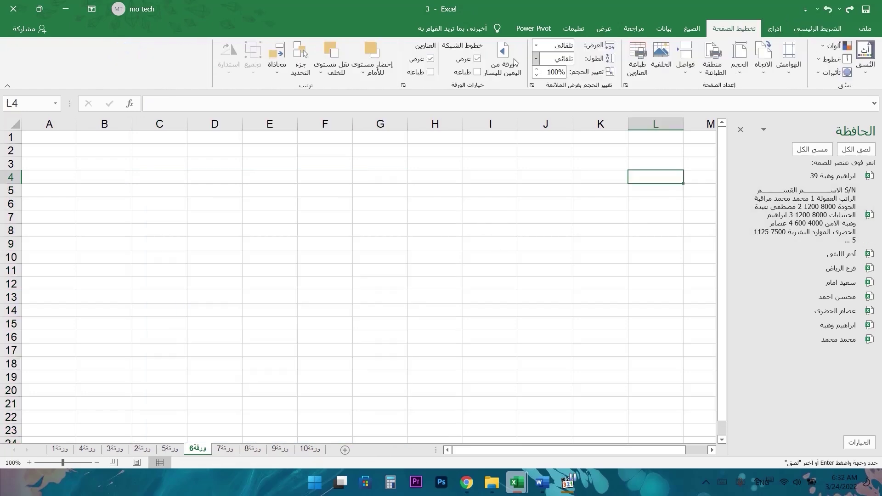
{"action": "key", "text": "s"}
{"action": "key", "text": "r"}
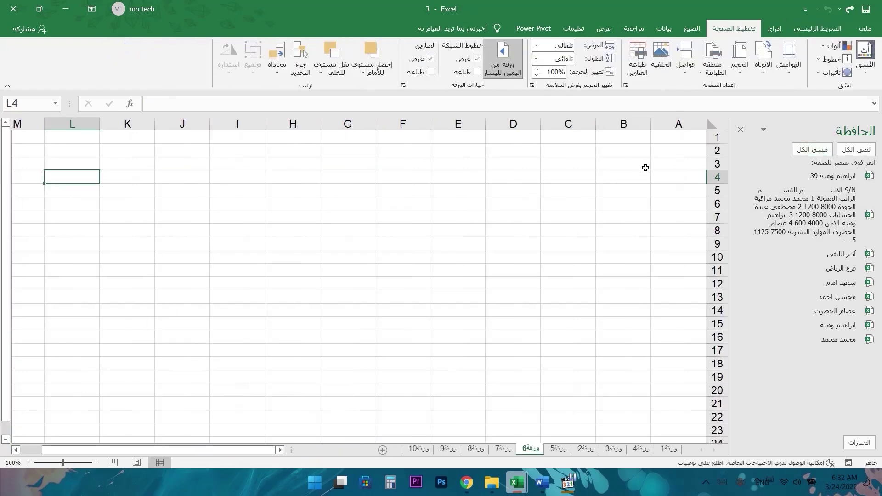
{"action": "left_click", "coordinate": [665, 161]}
{"action": "left_click", "coordinate": [626, 163]}
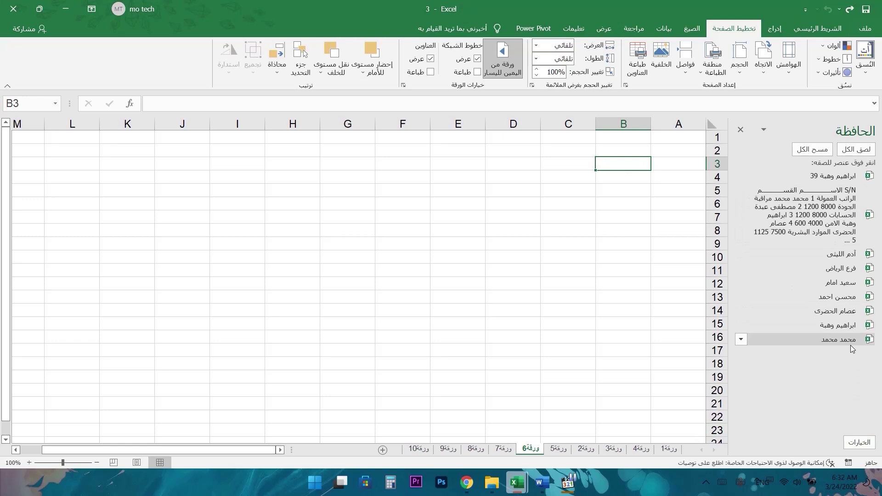
- Paste copied employee names from the Clipboard pane into B3, B5, B6 and B7
{"action": "left_click", "coordinate": [838, 340]}
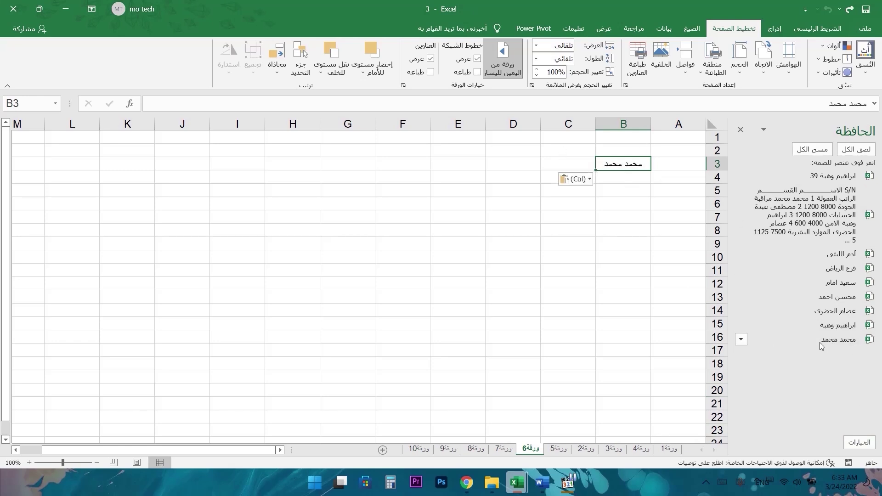
{"action": "left_click", "coordinate": [630, 198]}
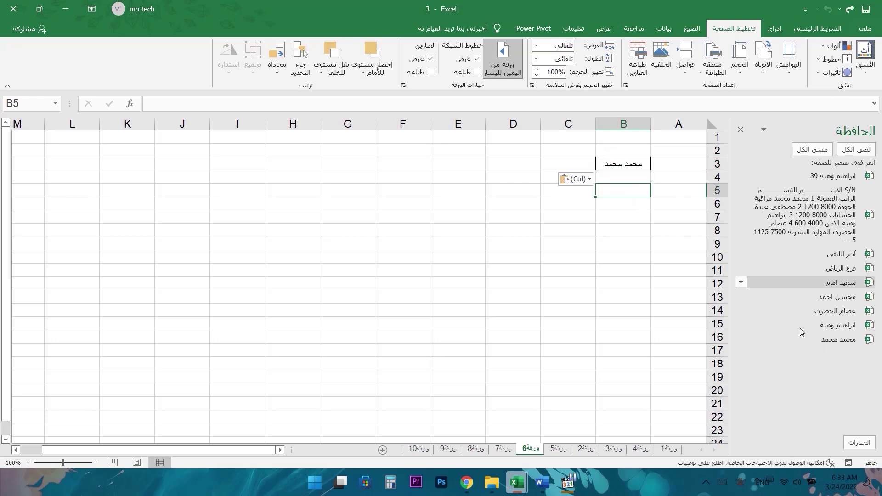
{"action": "left_click", "coordinate": [838, 340]}
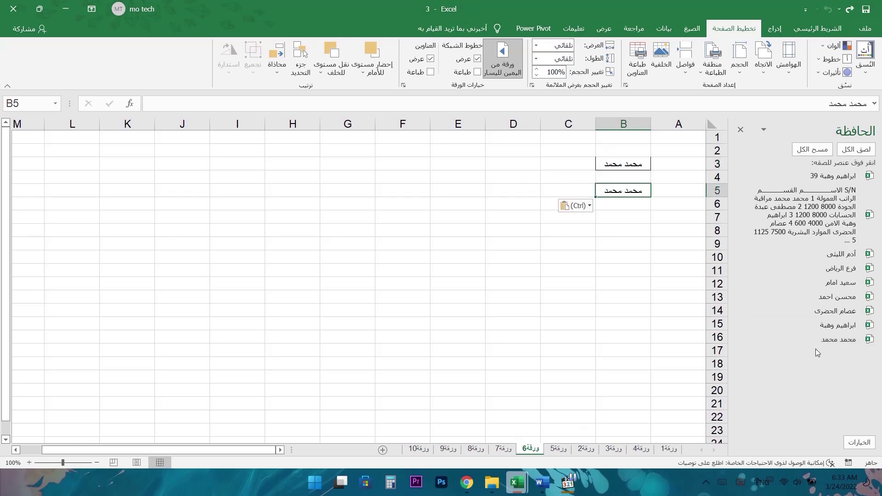
{"action": "left_click", "coordinate": [625, 206]}
{"action": "left_click", "coordinate": [831, 326]}
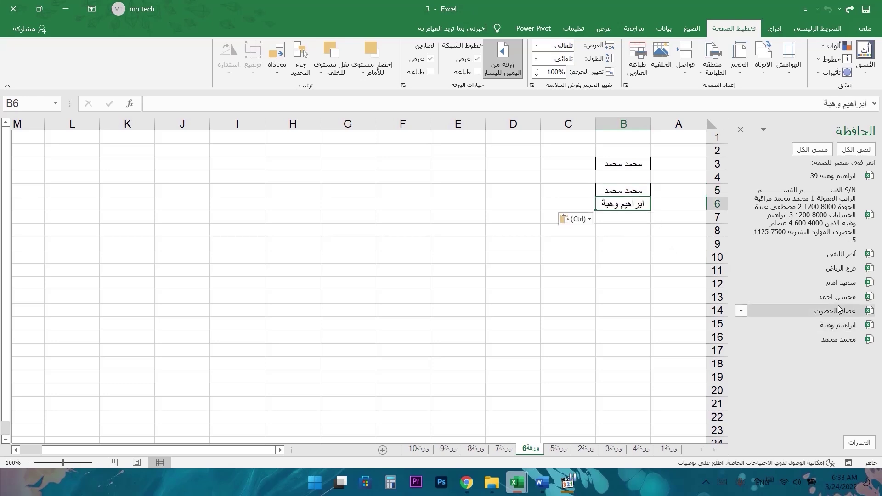
{"action": "left_click", "coordinate": [624, 217]}
{"action": "left_click", "coordinate": [837, 297]}
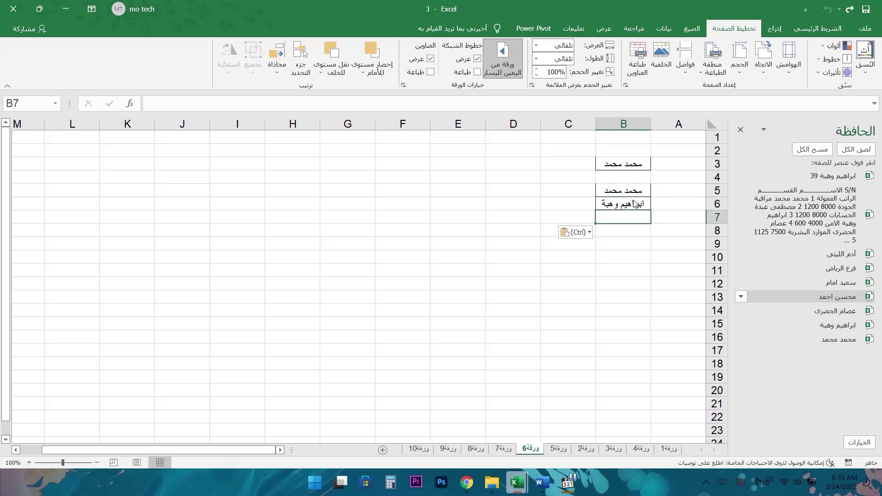
- Paste the copied S/N employee table starting at B9
{"action": "left_click", "coordinate": [639, 231]}
{"action": "left_click", "coordinate": [632, 244]}
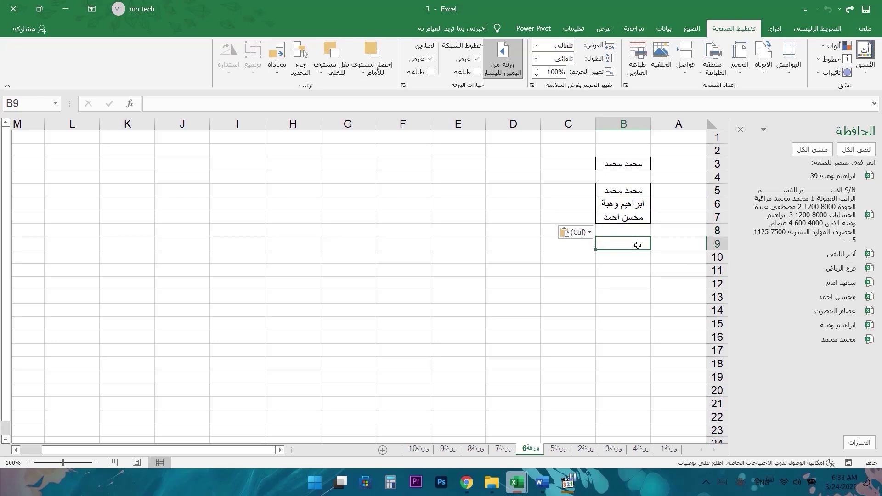
{"action": "left_click", "coordinate": [781, 212]}
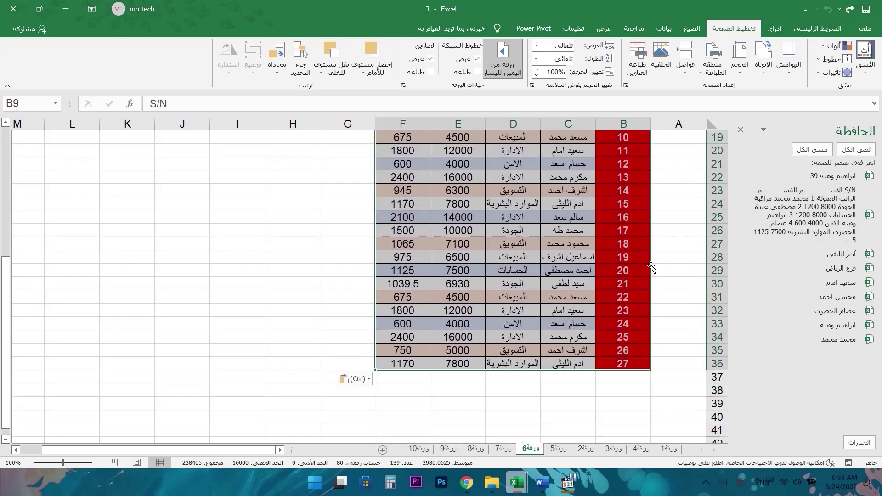
- Paste فرع الرياض into B38 and B41 and employee names into B39 and B40
{"action": "left_click", "coordinate": [834, 268]}
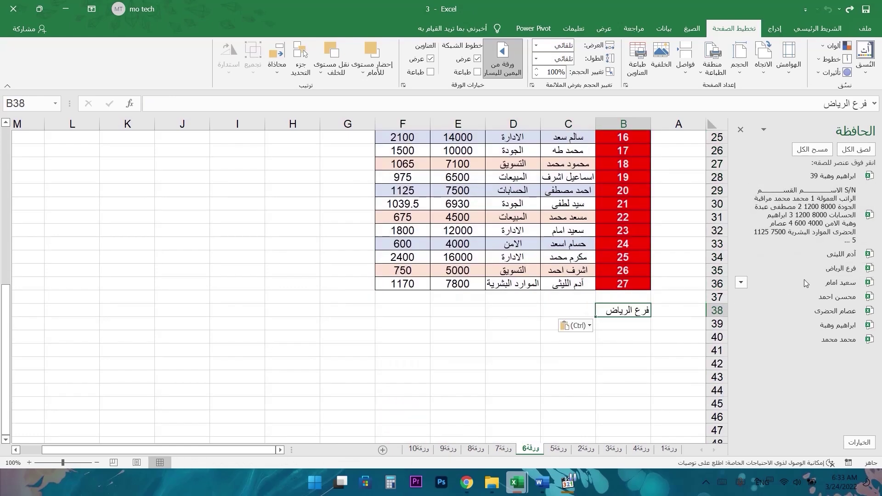
{"action": "left_click", "coordinate": [647, 329]}
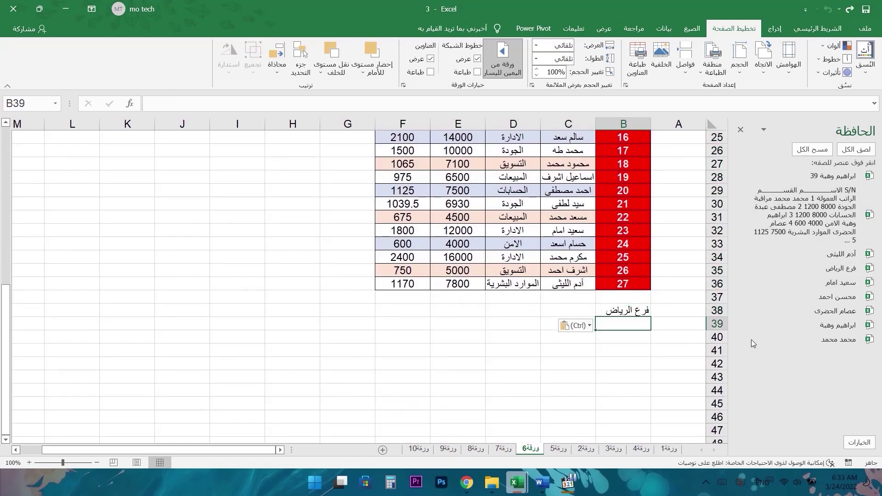
{"action": "left_click", "coordinate": [839, 284]}
{"action": "left_click", "coordinate": [637, 348]}
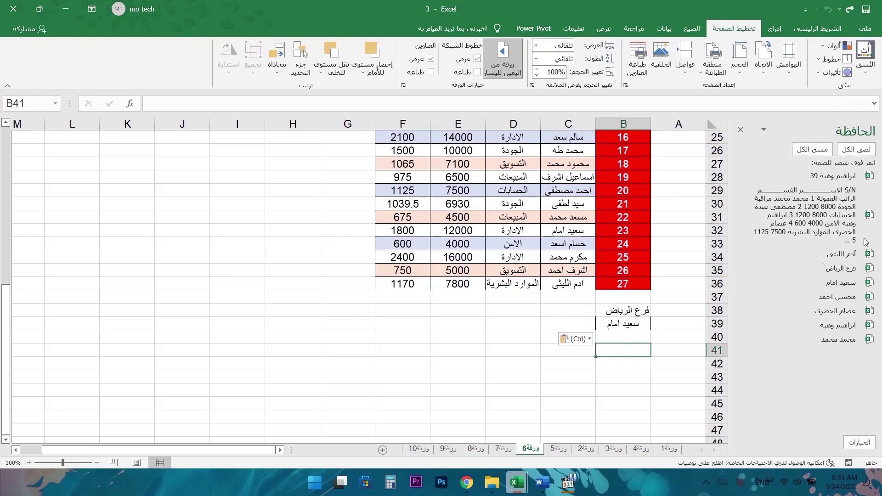
{"action": "left_click", "coordinate": [851, 267]}
{"action": "left_click", "coordinate": [637, 336]}
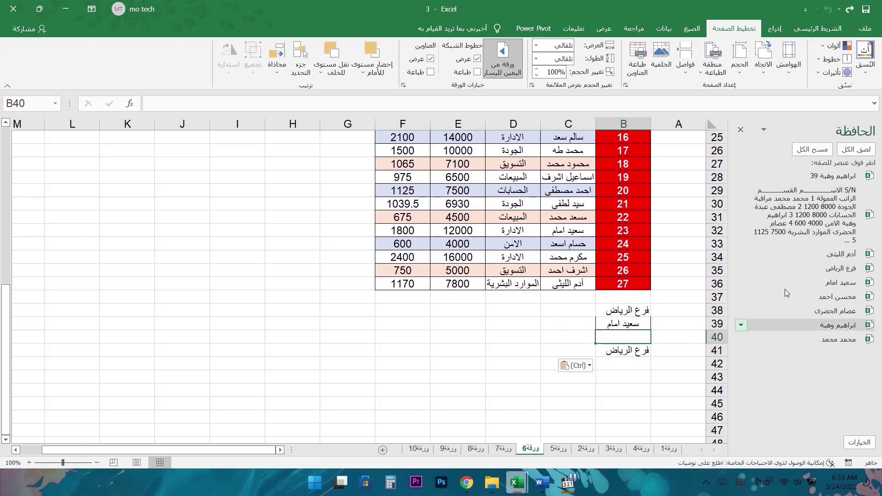
{"action": "left_click", "coordinate": [840, 253]}
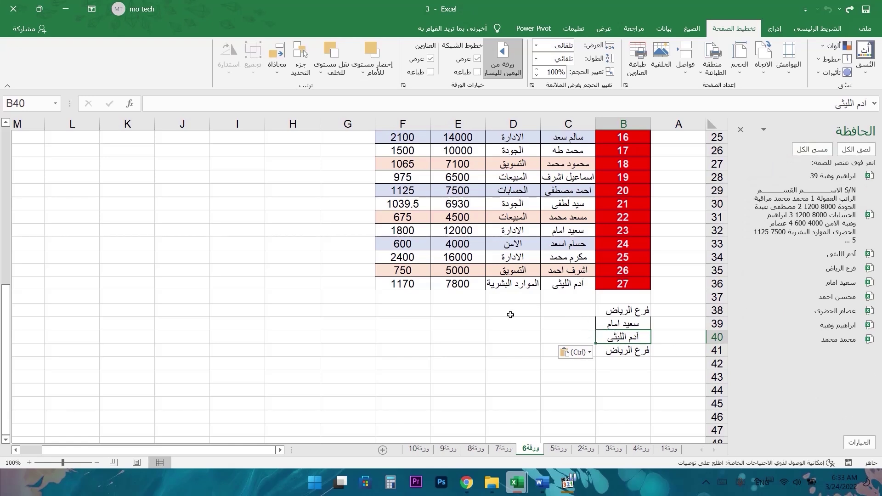
{"action": "scroll", "coordinate": [510, 315], "scroll_direction": "up", "scroll_amount": 8}
{"action": "left_click", "coordinate": [237, 150]}
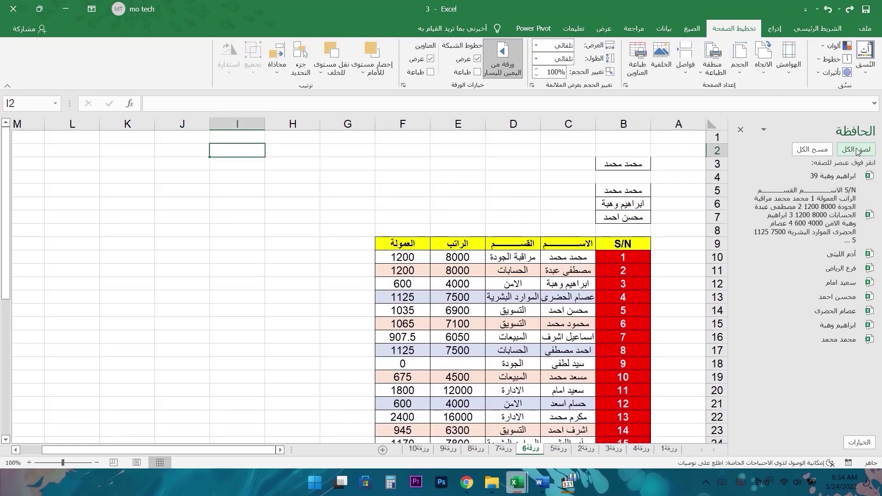
- Paste all eight clipboard items into I2:I9, then delete one item, clear the clipboard and close it
{"action": "left_click", "coordinate": [857, 150]}
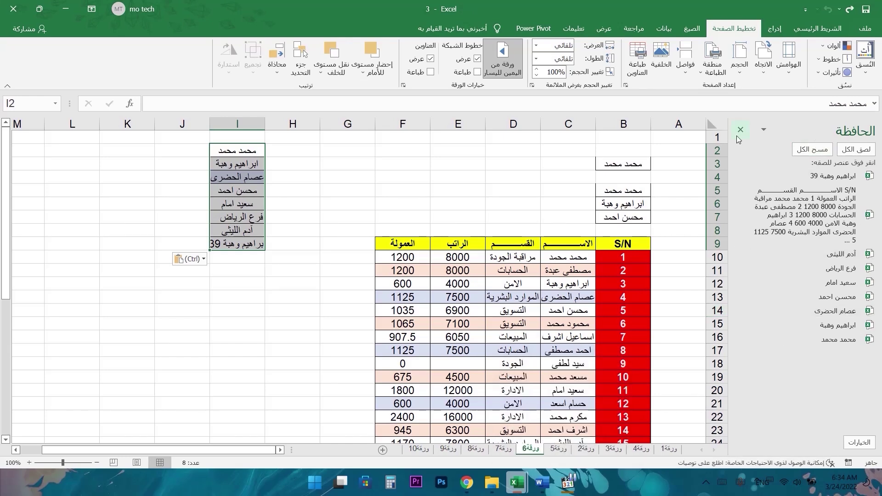
{"action": "right_click", "coordinate": [852, 254]}
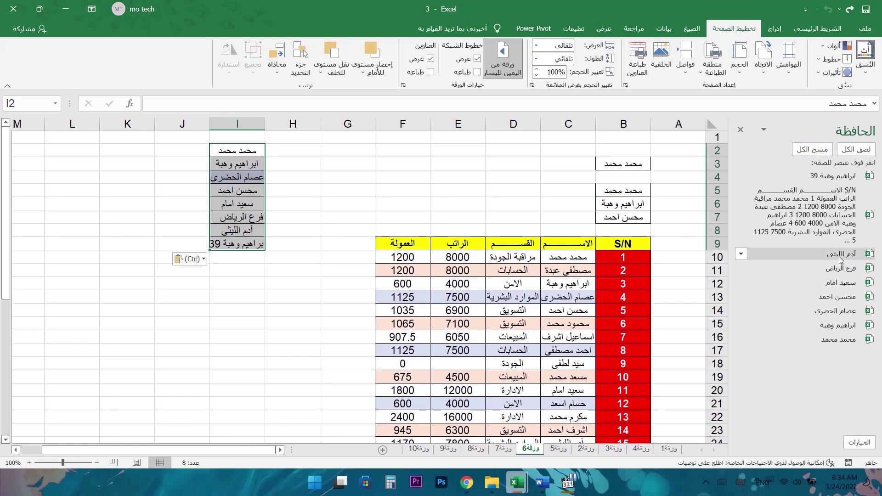
{"action": "left_click", "coordinate": [764, 286]}
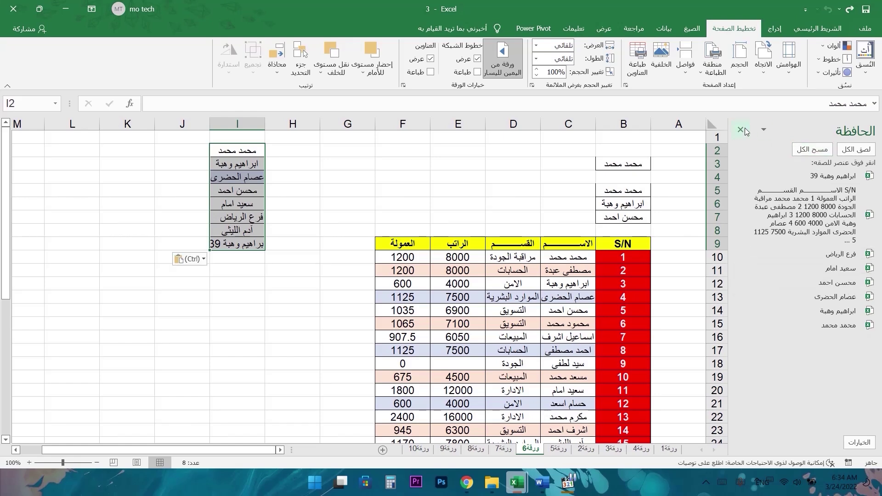
{"action": "left_click", "coordinate": [806, 151]}
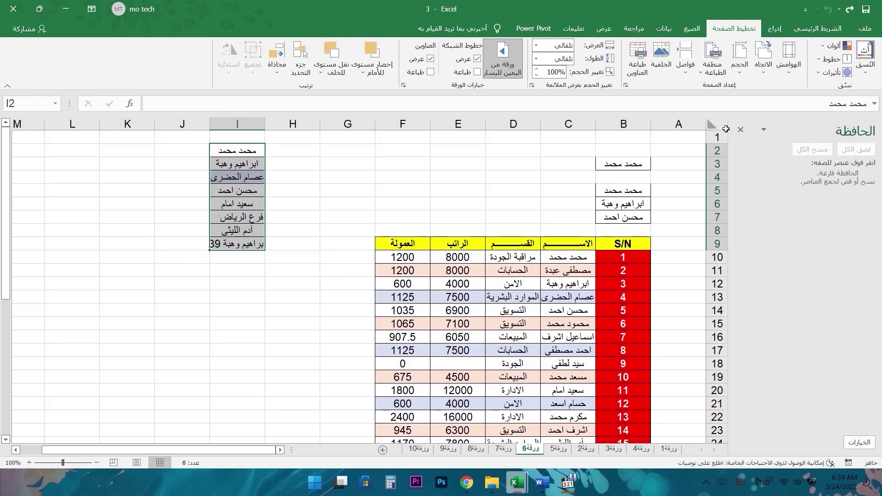
{"action": "left_click", "coordinate": [739, 130]}
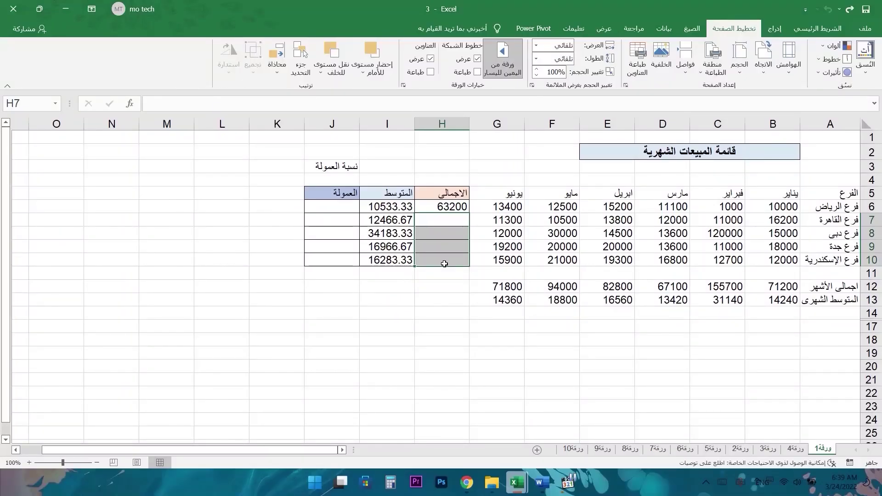
- Try filling June's G10 value into G11, undo it, and select H6's =SUM(B6:G6) total
{"action": "left_click", "coordinate": [497, 260]}
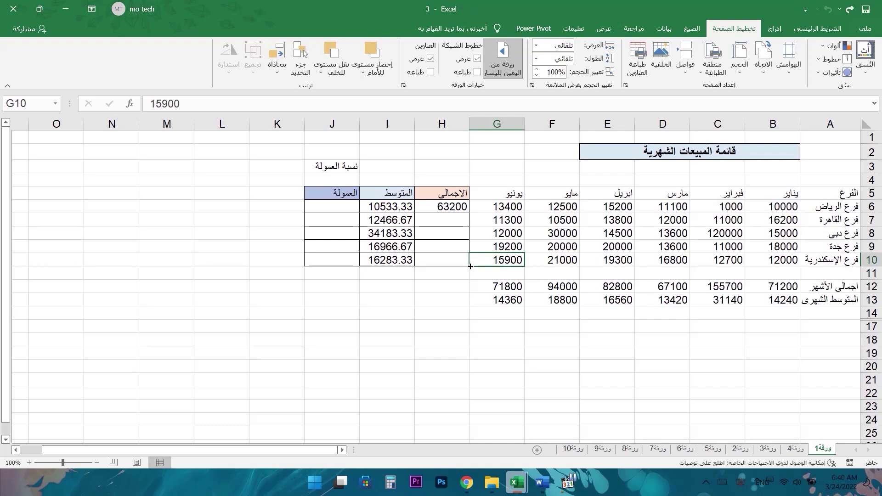
{"action": "left_click_drag", "start_coordinate": [469, 266], "coordinate": [470, 277]}
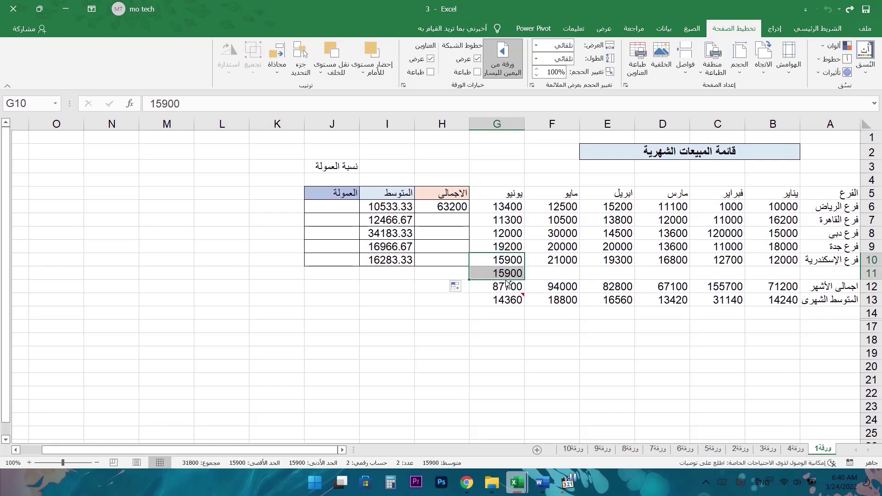
{"action": "key", "text": "ctrl+z"}
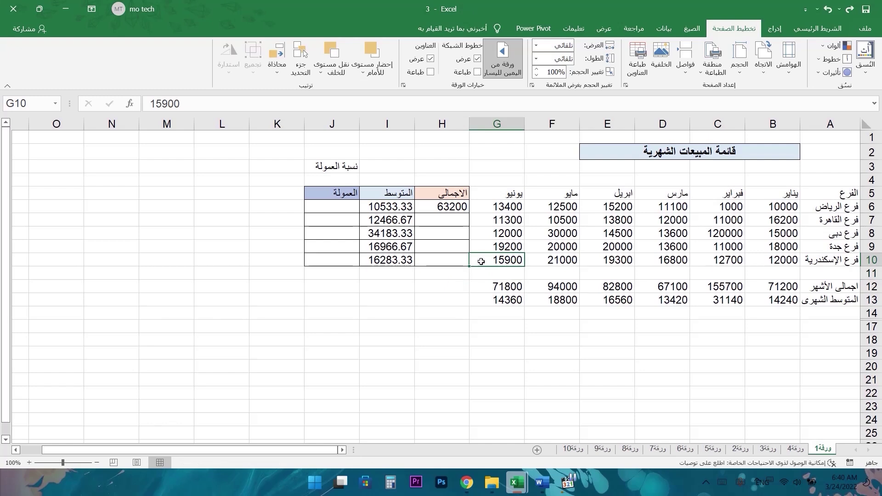
{"action": "left_click_drag", "start_coordinate": [468, 266], "coordinate": [470, 283]}
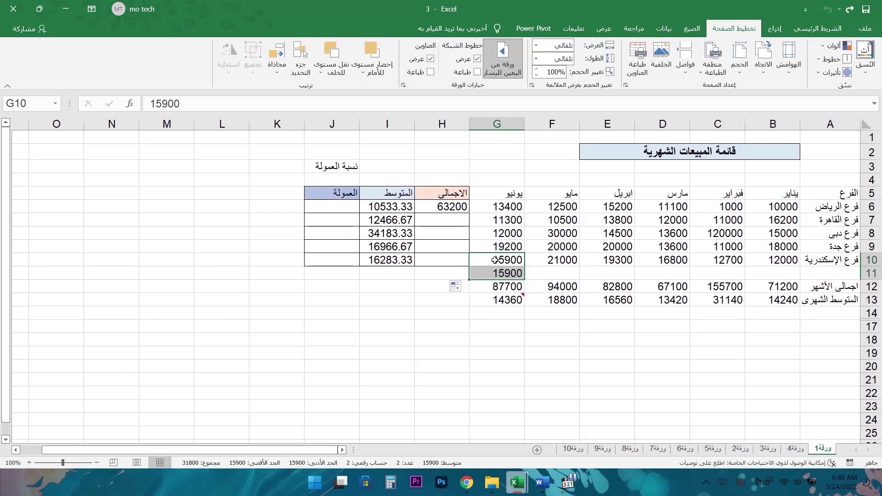
{"action": "key", "text": "ctrl+z"}
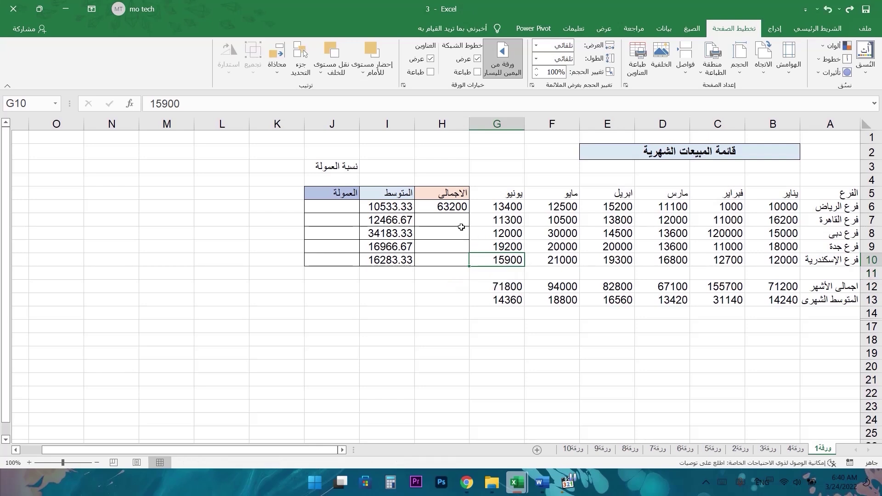
{"action": "left_click", "coordinate": [452, 207]}
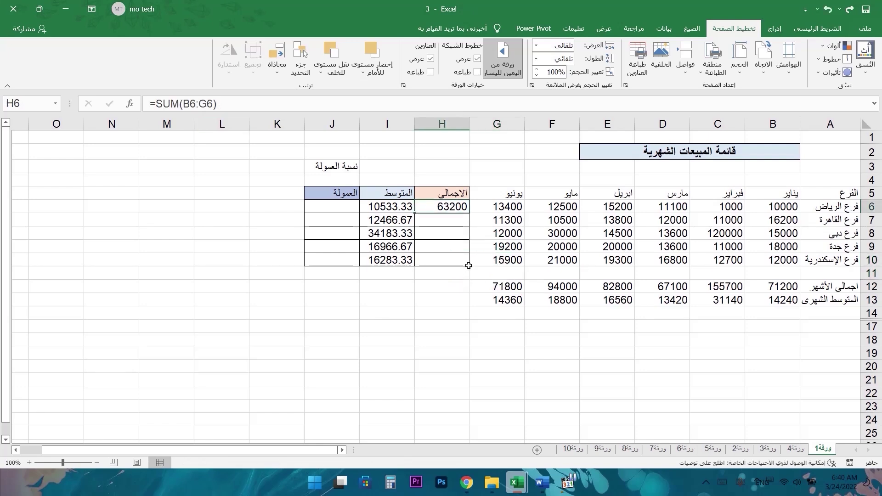
- Copy H6's =SUM(B6:G6) down to H10, giving totals 74800, 205100, 101800 and 97700
{"action": "left_click_drag", "start_coordinate": [501, 207], "coordinate": [784, 210]}
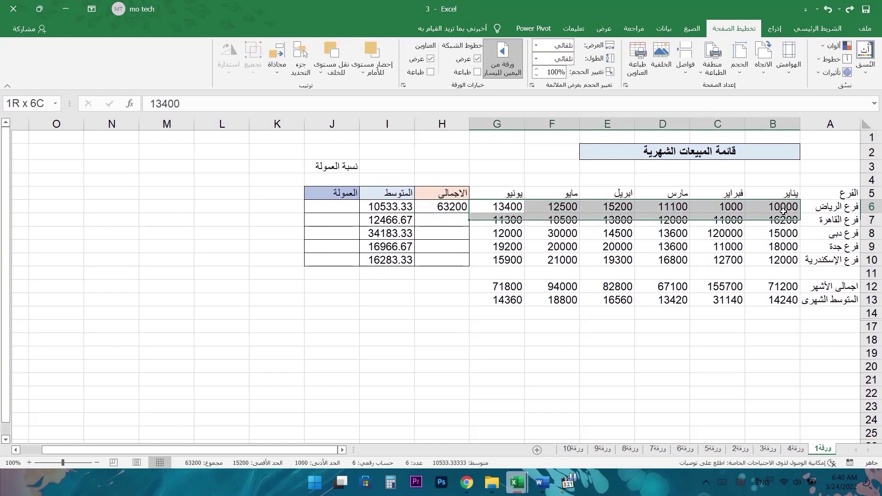
{"action": "left_click", "coordinate": [441, 207]}
{"action": "left_click_drag", "start_coordinate": [414, 212], "coordinate": [417, 267]}
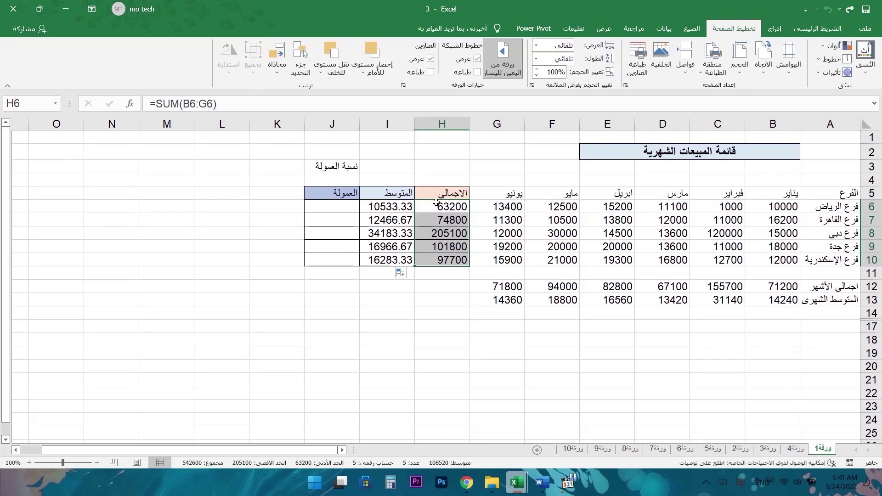
{"action": "left_click", "coordinate": [439, 221]}
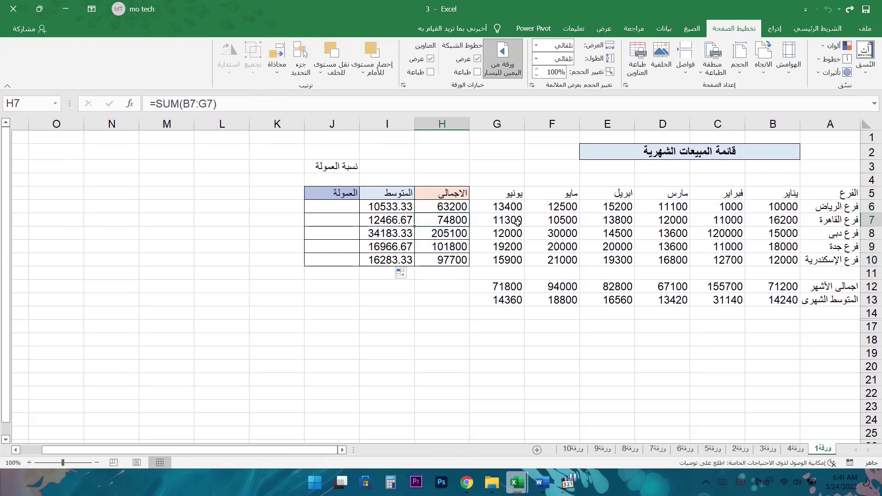
{"action": "left_click_drag", "start_coordinate": [438, 207], "coordinate": [433, 255]}
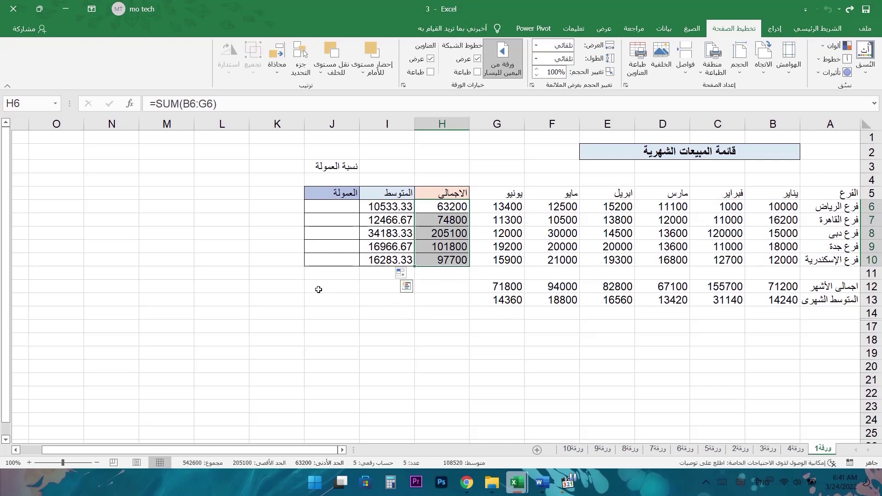
- Enter 1 in L5, fill it down to row 22 as repeated 1s, then undo
{"action": "left_click", "coordinate": [240, 193]}
{"action": "type", "text": "1"}
{"action": "key", "text": "Return"}
{"action": "left_click", "coordinate": [232, 194]}
{"action": "left_click_drag", "start_coordinate": [195, 199], "coordinate": [202, 399]}
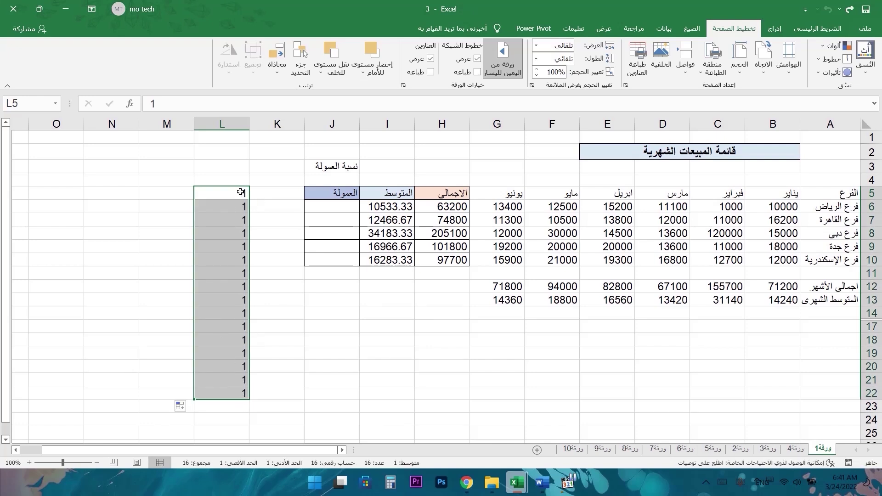
{"action": "key", "text": "ctrl+z"}
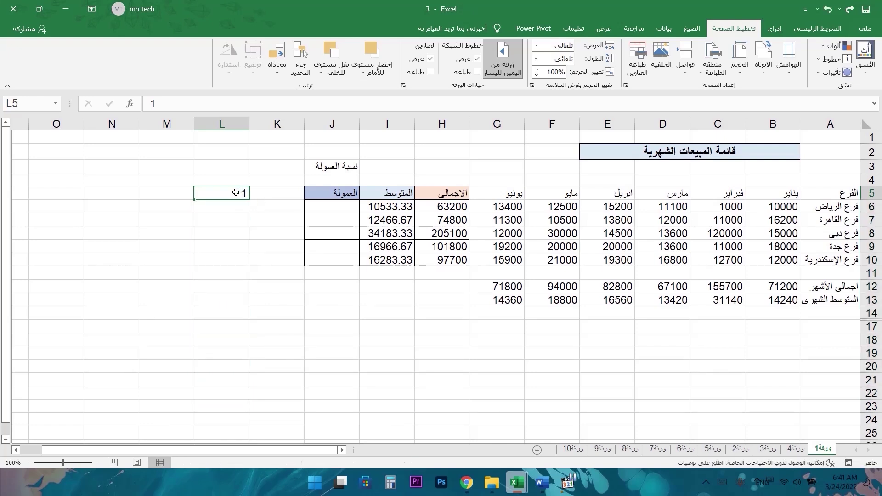
- Add 2 in L6 and extend the 1, 2 series down column L
{"action": "left_click", "coordinate": [240, 208]}
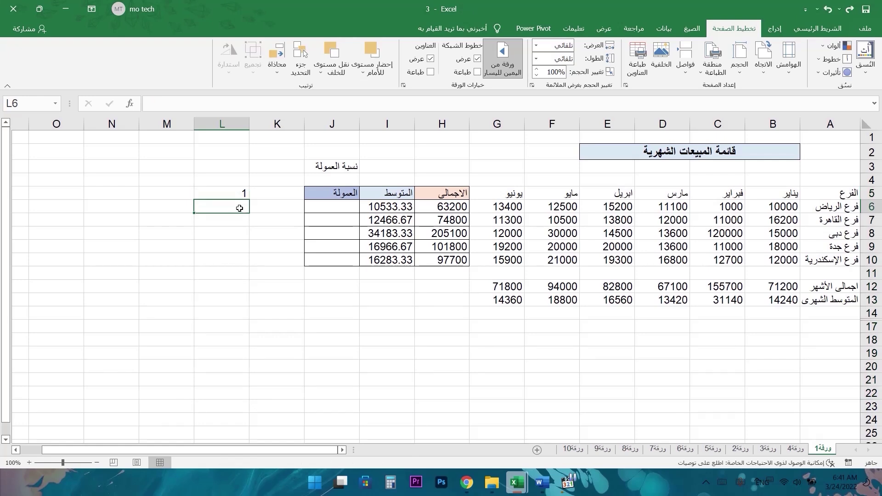
{"action": "type", "text": "2"}
{"action": "key", "text": "Return"}
{"action": "mouse_move", "coordinate": [237, 192]}
{"action": "left_mouse_down"}
{"action": "mouse_move", "coordinate": [236, 216]}
{"action": "mouse_move", "coordinate": [238, 204]}
{"action": "left_mouse_up"}
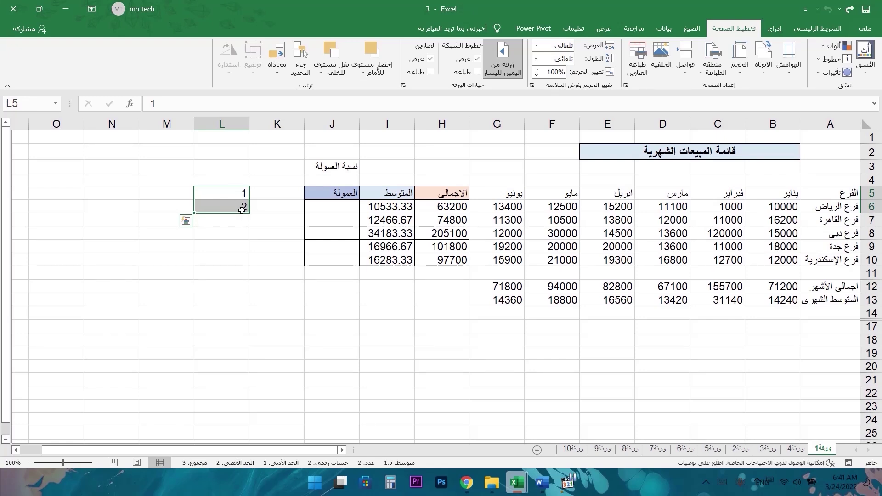
{"action": "left_click_drag", "start_coordinate": [194, 213], "coordinate": [194, 426]}
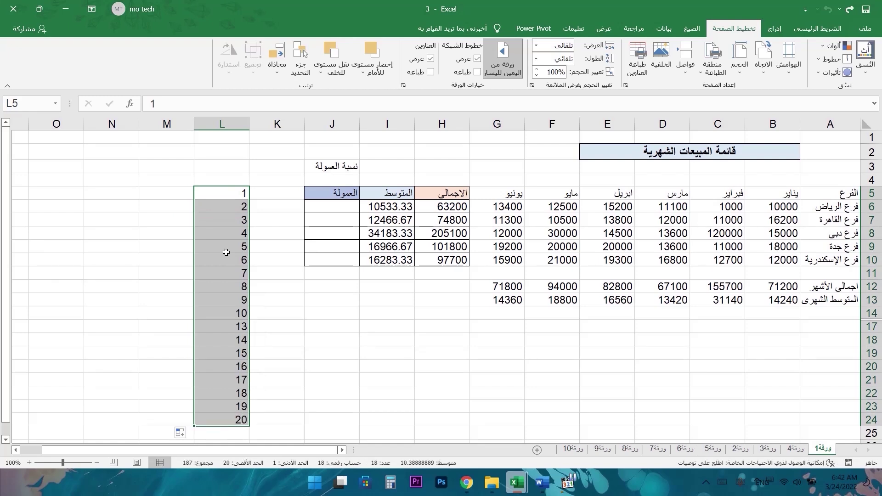
{"action": "mouse_move", "coordinate": [236, 191]}
{"action": "left_mouse_down"}
{"action": "mouse_move", "coordinate": [236, 410]}
{"action": "mouse_move", "coordinate": [242, 220]}
{"action": "left_mouse_up"}
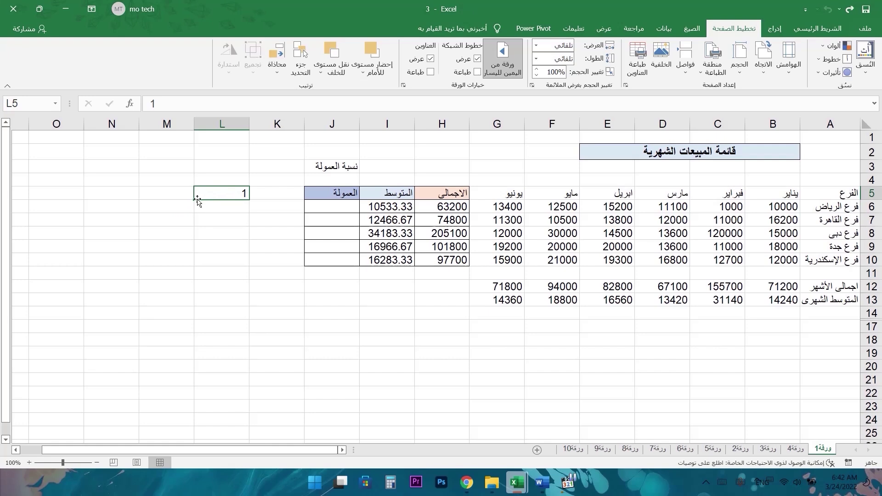
- Copy 1 down to row 23, convert it to a 1–19 Fill Series, then undo back to L5
{"action": "left_click_drag", "start_coordinate": [197, 199], "coordinate": [197, 412]}
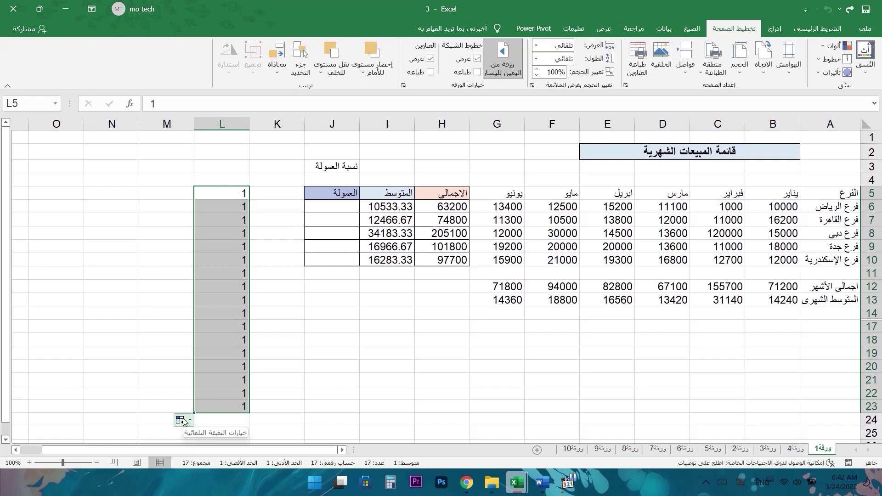
{"action": "left_click", "coordinate": [184, 421]}
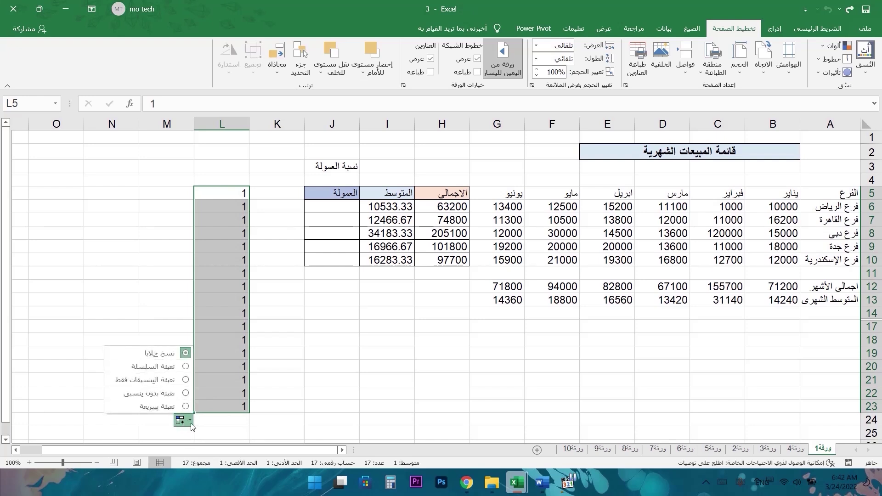
{"action": "left_click", "coordinate": [170, 367]}
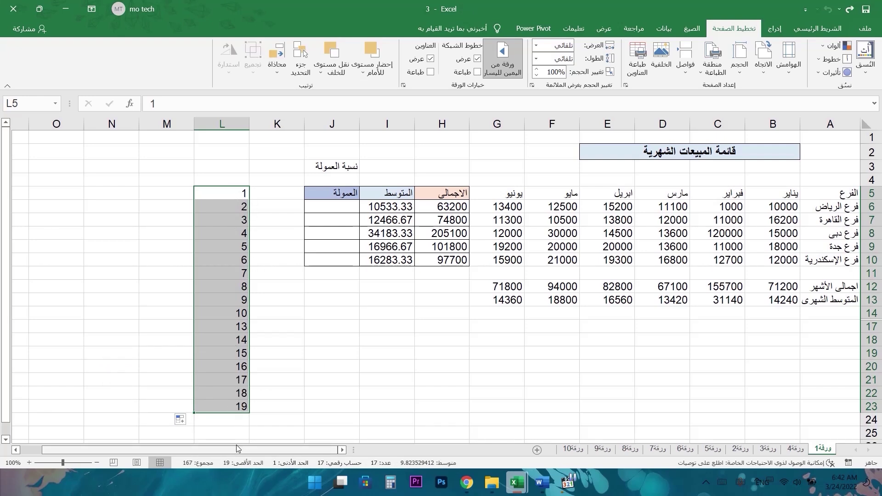
{"action": "left_click_drag", "start_coordinate": [194, 413], "coordinate": [194, 436]}
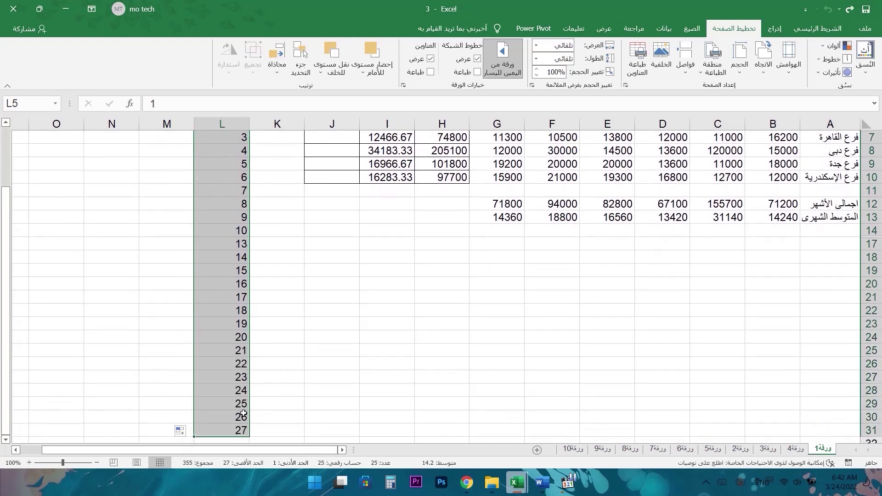
{"action": "scroll", "coordinate": [258, 374], "scroll_direction": "up", "scroll_amount": 2}
{"action": "key", "text": "ctrl+z"}
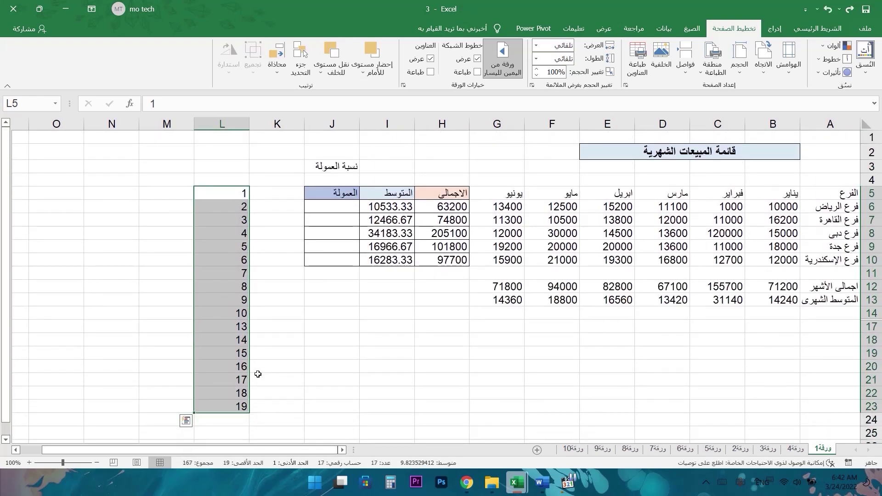
{"action": "key", "text": "ctrl+z"}
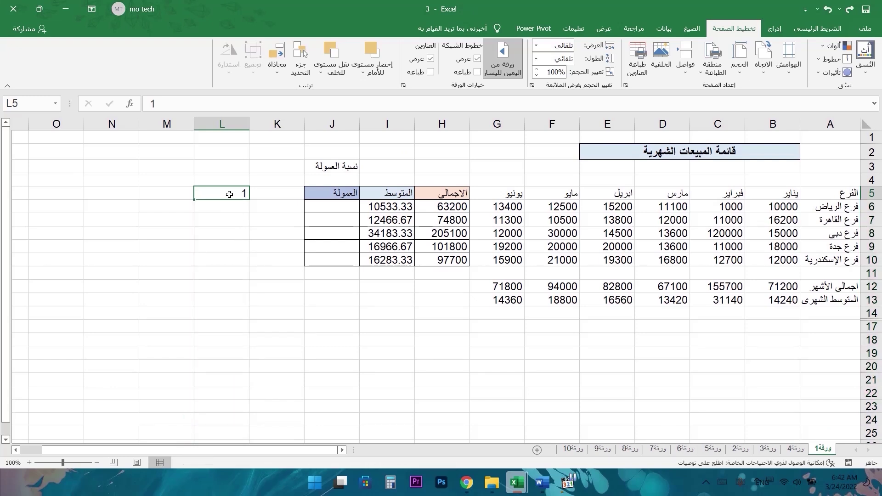
- Try an odd-number series starting 1, 3 in column L, then delete the 3
{"action": "left_click", "coordinate": [232, 202]}
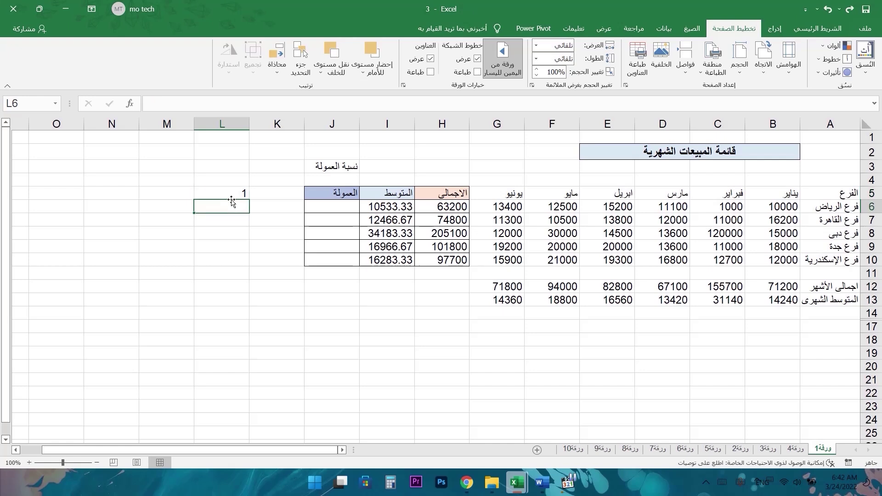
{"action": "type", "text": "3"}
{"action": "left_click_drag", "start_coordinate": [235, 192], "coordinate": [232, 207]}
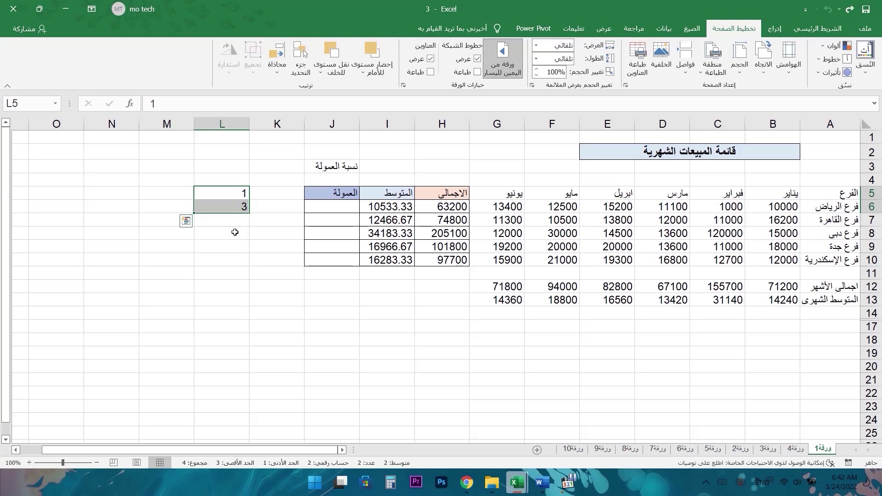
{"action": "left_click_drag", "start_coordinate": [194, 213], "coordinate": [187, 368]}
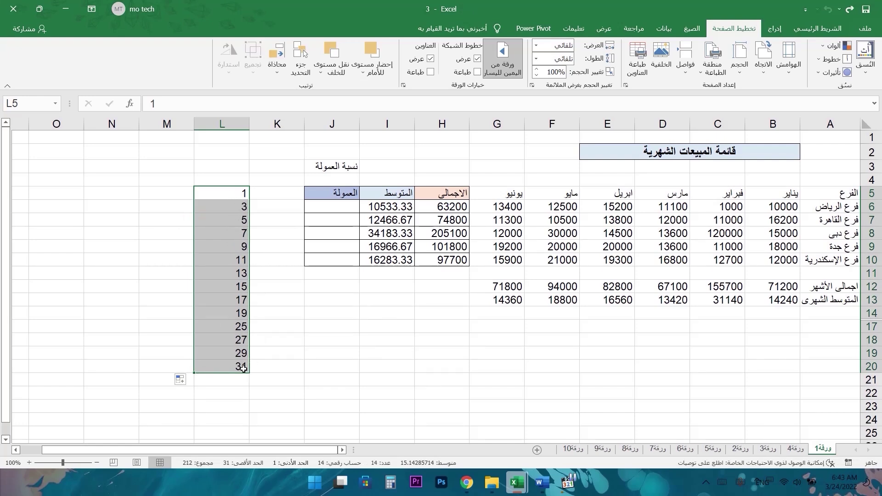
{"action": "left_click_drag", "start_coordinate": [248, 373], "coordinate": [243, 213]}
{"action": "left_click", "coordinate": [236, 208]}
{"action": "key", "text": "Delete"}
- Try a count-by-ten series starting 10, 20 in L5:L6, then delete it
{"action": "left_click", "coordinate": [235, 193]}
{"action": "type", "text": "10"}
{"action": "key", "text": "Return"}
{"action": "type", "text": "20"}
{"action": "key", "text": "Return"}
{"action": "left_click_drag", "start_coordinate": [227, 193], "coordinate": [229, 395]}
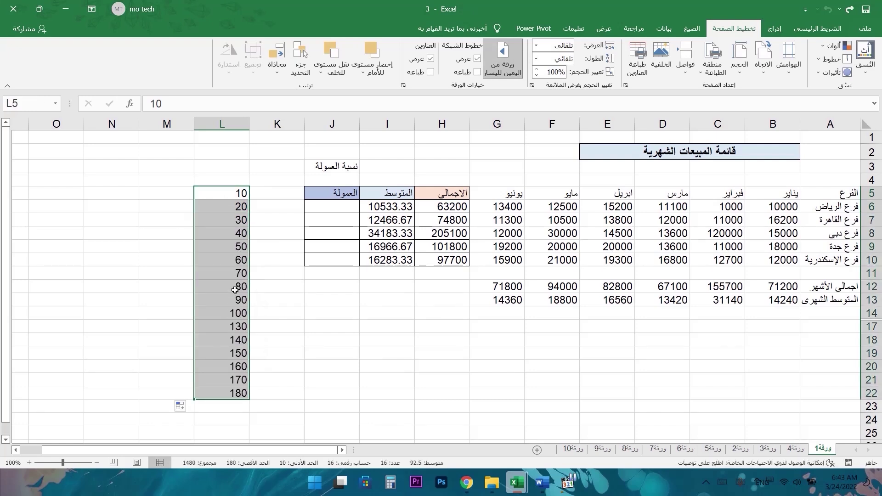
{"action": "left_click_drag", "start_coordinate": [236, 193], "coordinate": [231, 393]}
{"action": "key", "text": "Delete"}
- Try a series starting 1000, 1001, undo it, and clear L5:L6
{"action": "left_click", "coordinate": [240, 192]}
{"action": "type", "text": "100"}
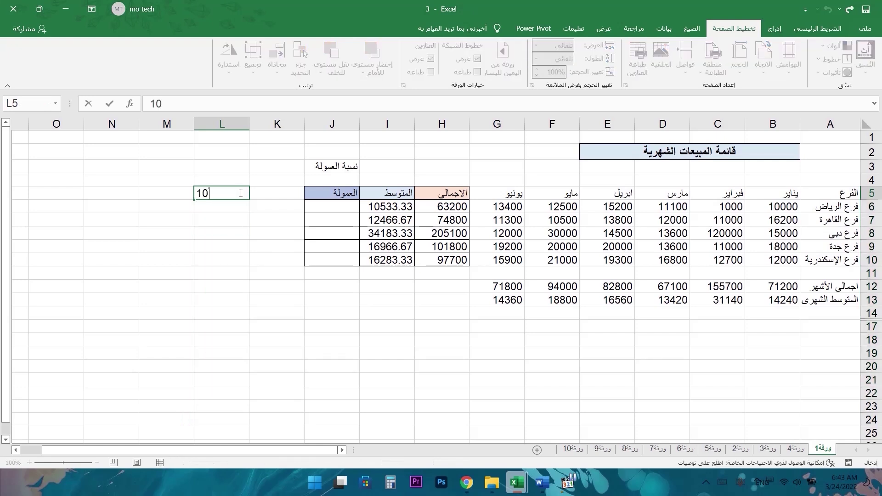
{"action": "type", "text": "0"}
{"action": "key", "text": "Return"}
{"action": "type", "text": "1001"}
{"action": "key", "text": "Return"}
{"action": "left_click_drag", "start_coordinate": [239, 193], "coordinate": [220, 381]}
{"action": "key", "text": "ctrl+z"}
{"action": "left_click_drag", "start_coordinate": [234, 193], "coordinate": [228, 216]}
{"action": "key", "text": "Delete"}
{"action": "left_click", "coordinate": [237, 191]}
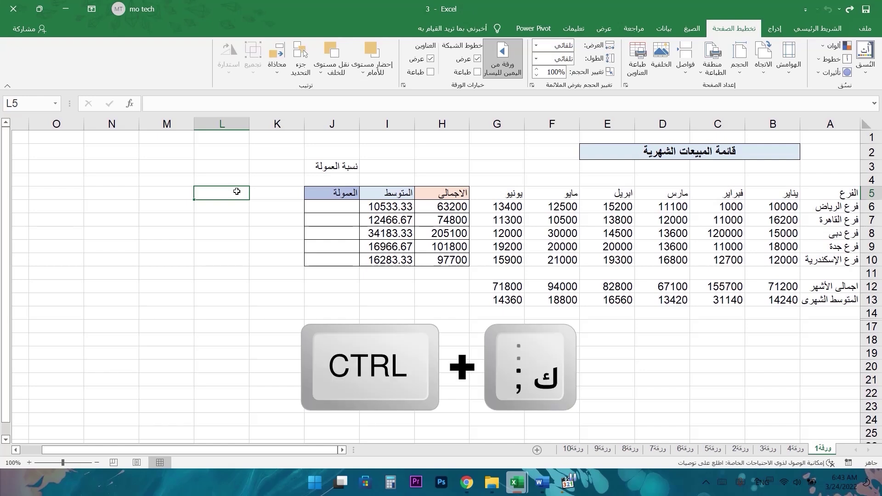
- Insert today's date in L5 with Ctrl+; and fill dates 3/20/2022 to 4/11/2022 in column L
{"action": "key", "text": "ctrl+semicolon"}
{"action": "key", "text": "Return"}
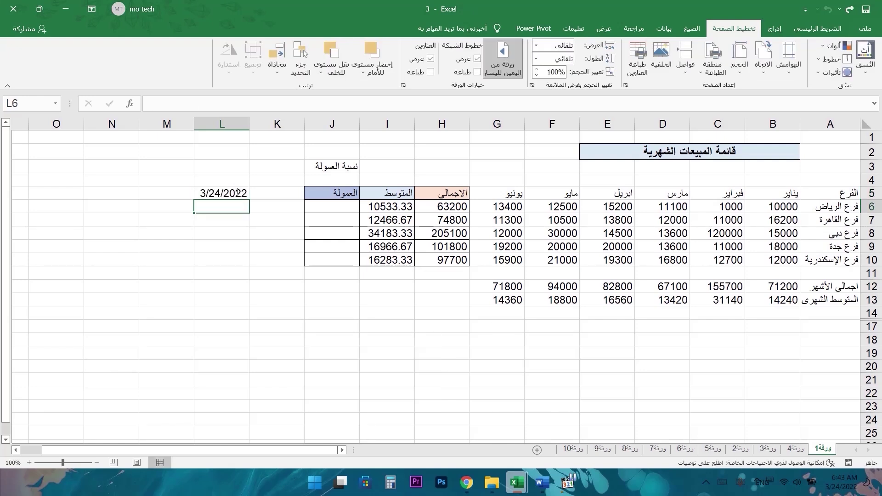
{"action": "left_click", "coordinate": [237, 193]}
{"action": "left_click_drag", "start_coordinate": [195, 198], "coordinate": [203, 409]}
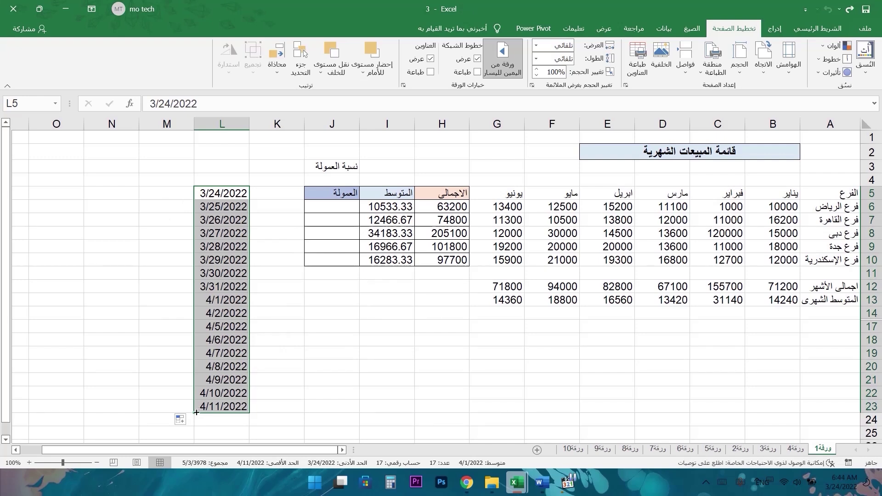
{"action": "left_click_drag", "start_coordinate": [193, 413], "coordinate": [205, 133]}
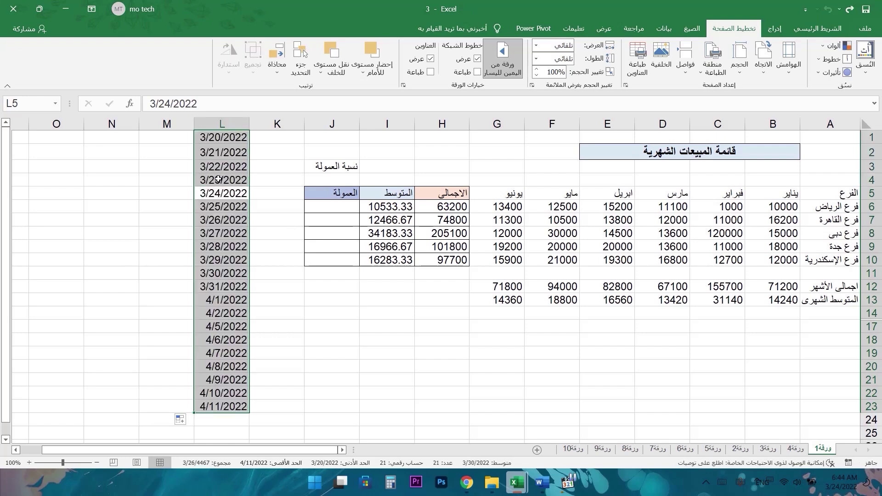
{"action": "left_click_drag", "start_coordinate": [194, 412], "coordinate": [142, 412]}
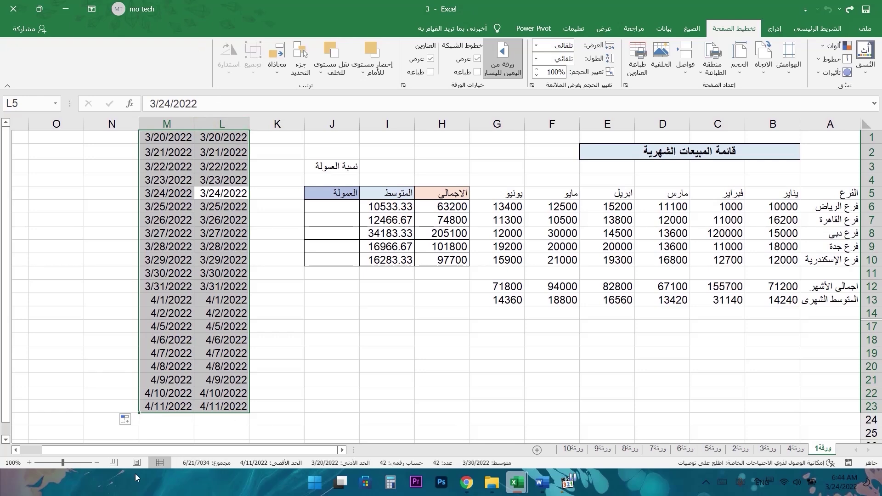
{"action": "left_click_drag", "start_coordinate": [141, 415], "coordinate": [282, 409]}
- Fill J5's العمولة header down to J10, then apply Fill Without Formatting to leave J6:J10 blank
{"action": "left_click", "coordinate": [314, 195]}
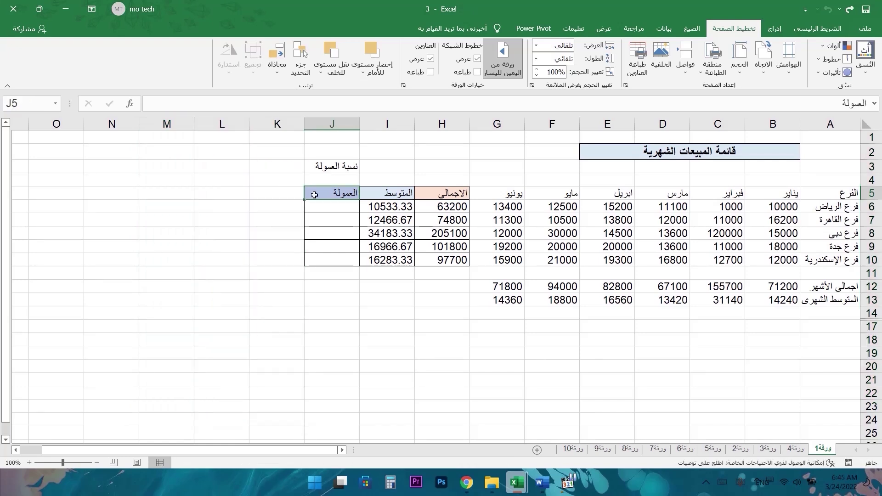
{"action": "left_click_drag", "start_coordinate": [304, 199], "coordinate": [306, 262]}
{"action": "left_click", "coordinate": [290, 272]}
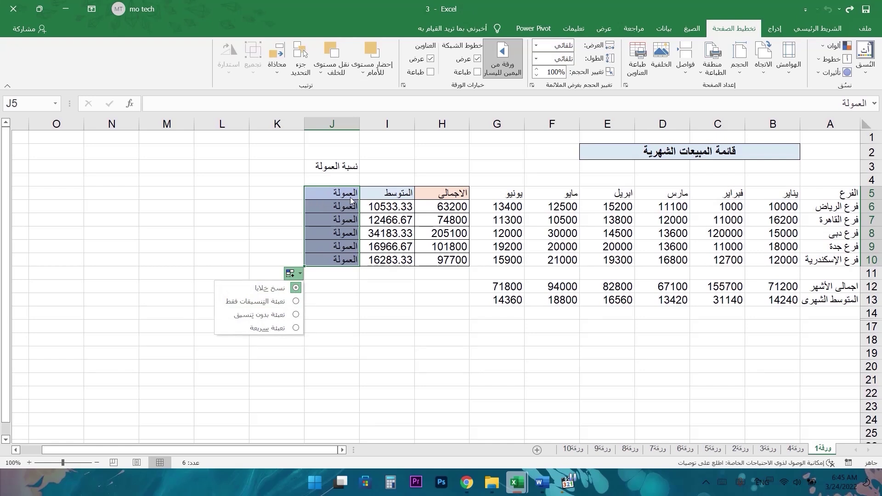
{"action": "left_click", "coordinate": [266, 301]}
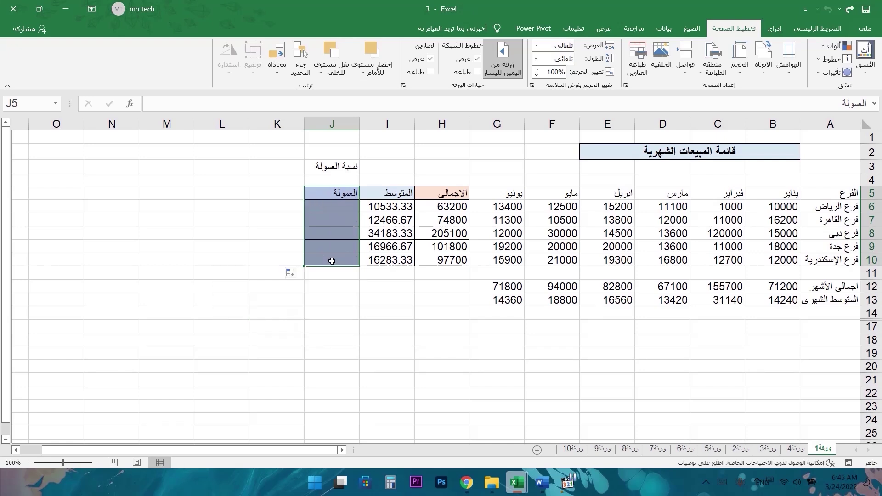
{"action": "left_click", "coordinate": [299, 274]}
{"action": "left_click", "coordinate": [292, 273]}
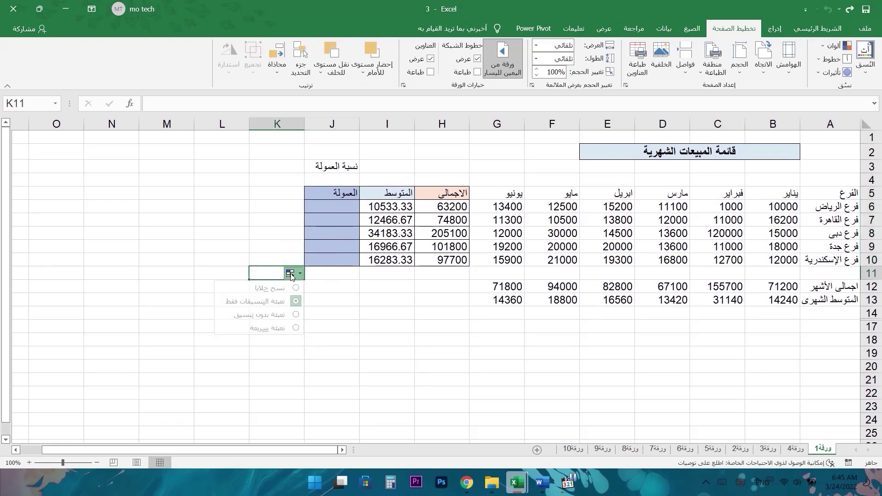
{"action": "left_click", "coordinate": [286, 316]}
{"action": "left_click", "coordinate": [221, 193]}
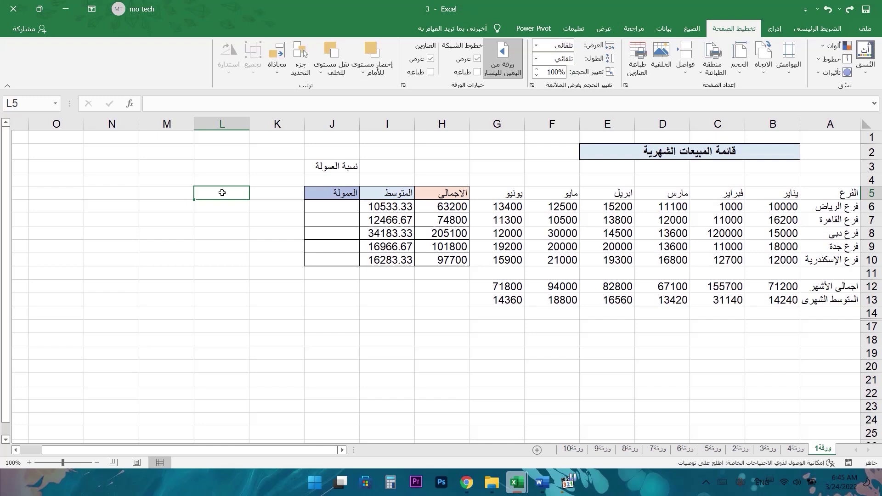
{"action": "type", "text": "ت"}
{"action": "key", "text": "BackSpace"}
{"action": "type", "text": "jan"}
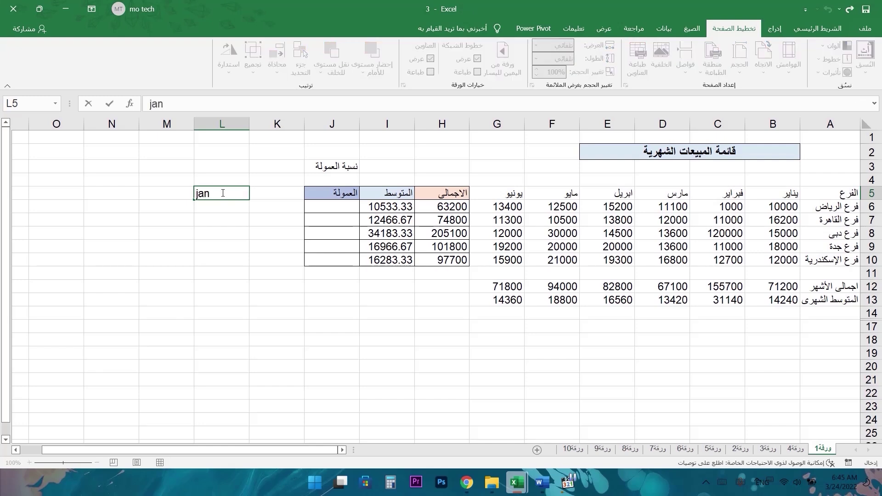
{"action": "key", "text": "Return"}
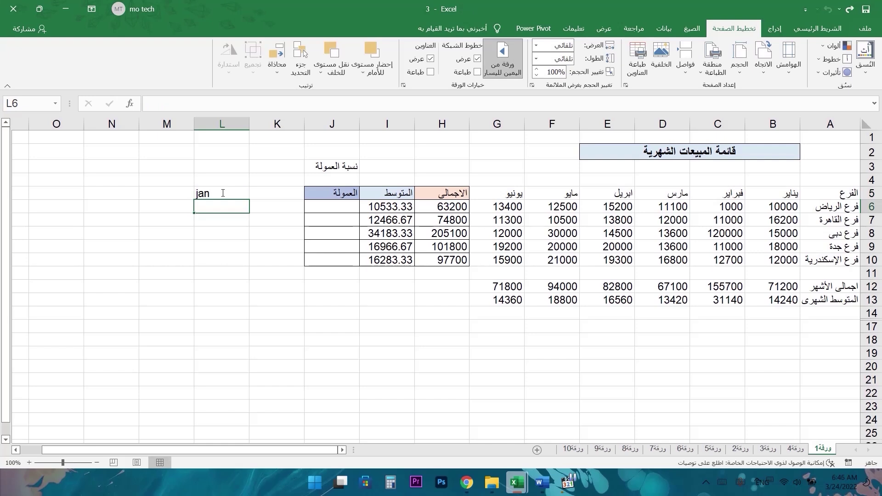
{"action": "type", "text": "feb"}
{"action": "key", "text": "Return"}
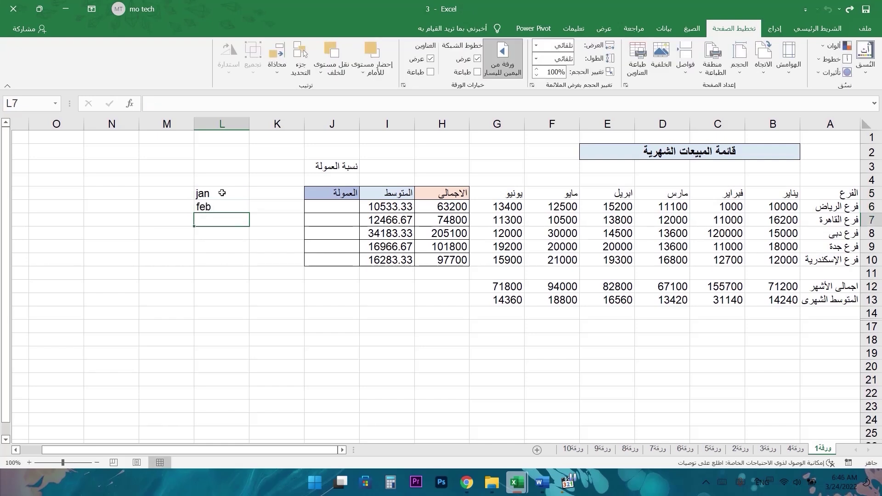
{"action": "left_click_drag", "start_coordinate": [223, 192], "coordinate": [240, 383]}
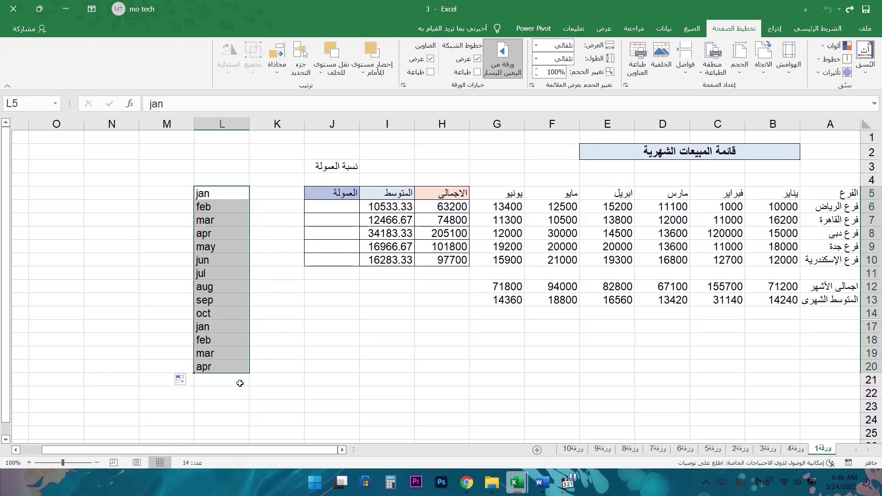
{"action": "key", "text": "Delete"}
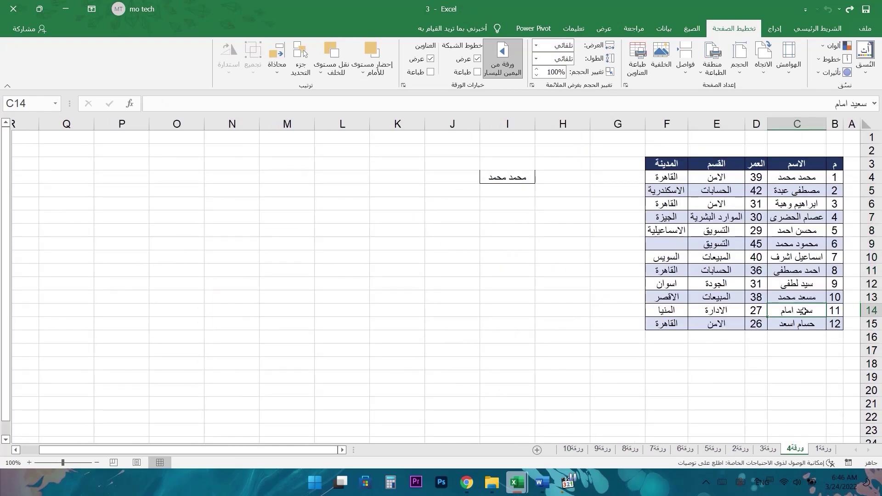
- Repeat the employee names down column C, then drag H6's total toward H10 on ورقة1
{"action": "left_click_drag", "start_coordinate": [803, 311], "coordinate": [762, 437]}
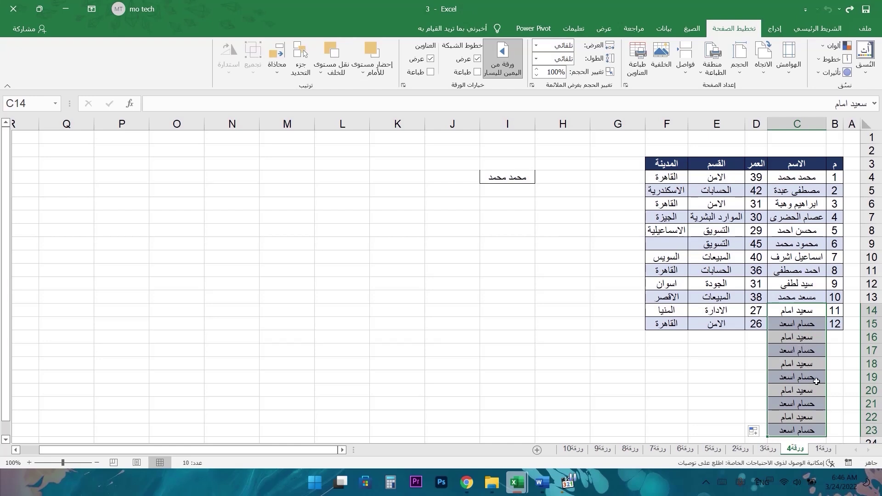
{"action": "scroll", "coordinate": [806, 377], "scroll_direction": "down", "scroll_amount": 2}
{"action": "key", "text": "ctrl+z"}
{"action": "left_click_drag", "start_coordinate": [808, 205], "coordinate": [801, 244]}
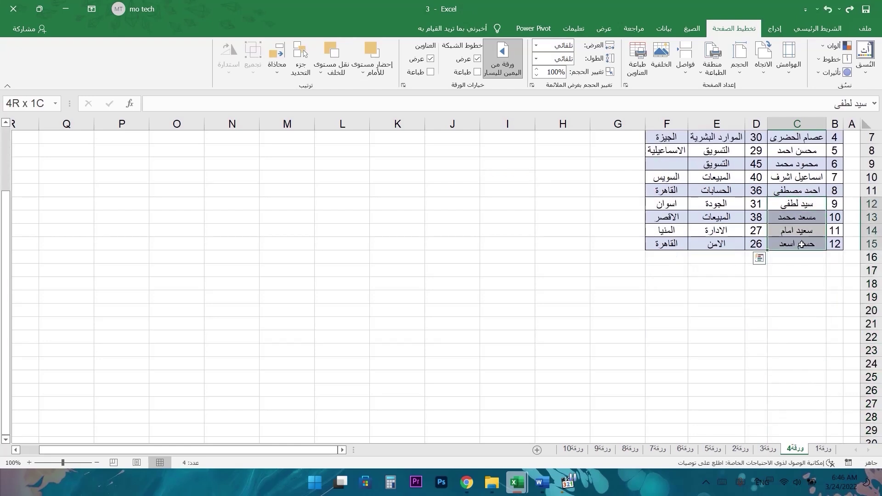
{"action": "scroll", "coordinate": [801, 244], "scroll_direction": "up", "scroll_amount": 2}
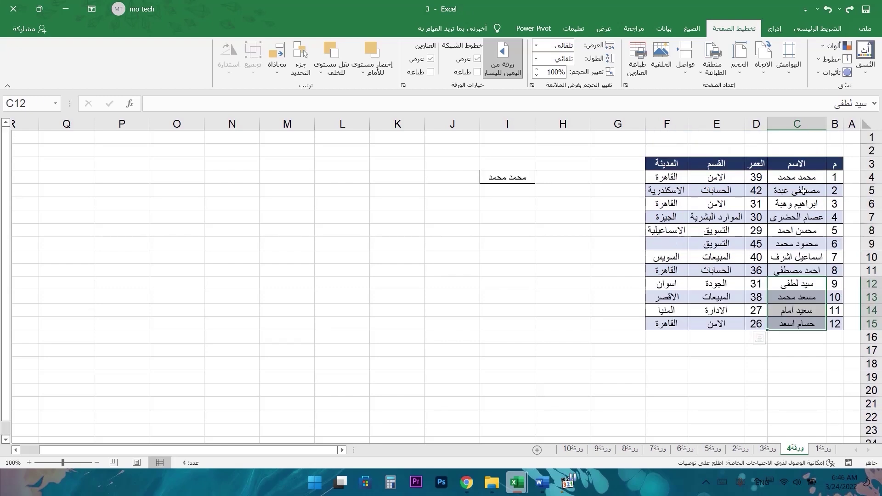
{"action": "left_click_drag", "start_coordinate": [801, 177], "coordinate": [783, 429]}
{"action": "scroll", "coordinate": [787, 304], "scroll_direction": "up", "scroll_amount": 8}
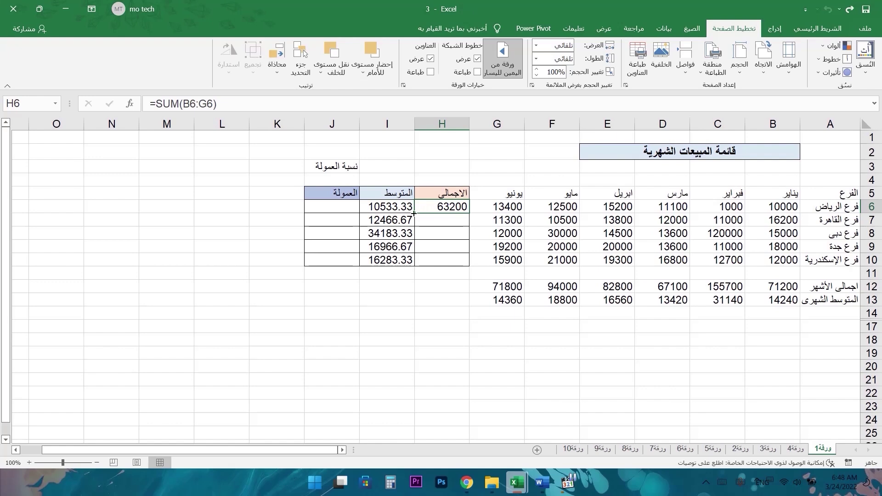
{"action": "left_click_drag", "start_coordinate": [413, 213], "coordinate": [420, 262]}
- Undo the dragged fill and copy H6's total formula down to H7:H10 instead
{"action": "key", "text": "ctrl+z"}
{"action": "double_click", "coordinate": [414, 213]}
{"action": "left_click", "coordinate": [422, 208]}
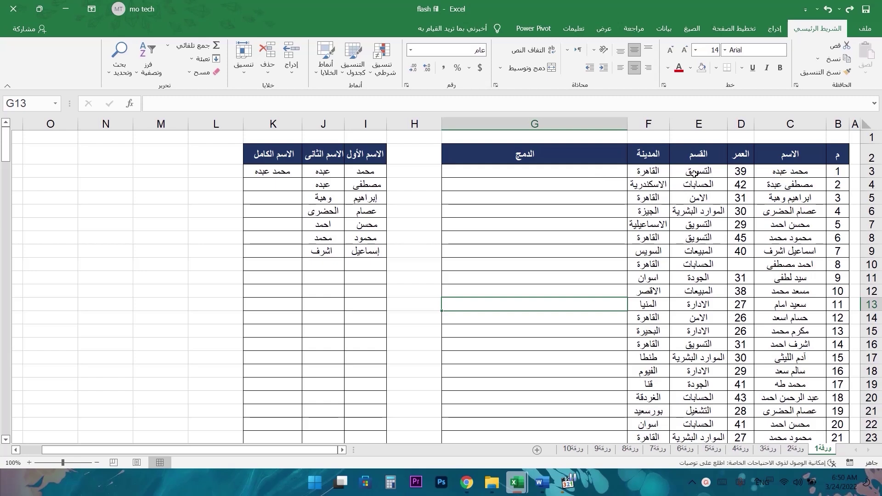
{"action": "left_click", "coordinate": [698, 154]}
{"action": "left_click", "coordinate": [802, 155]}
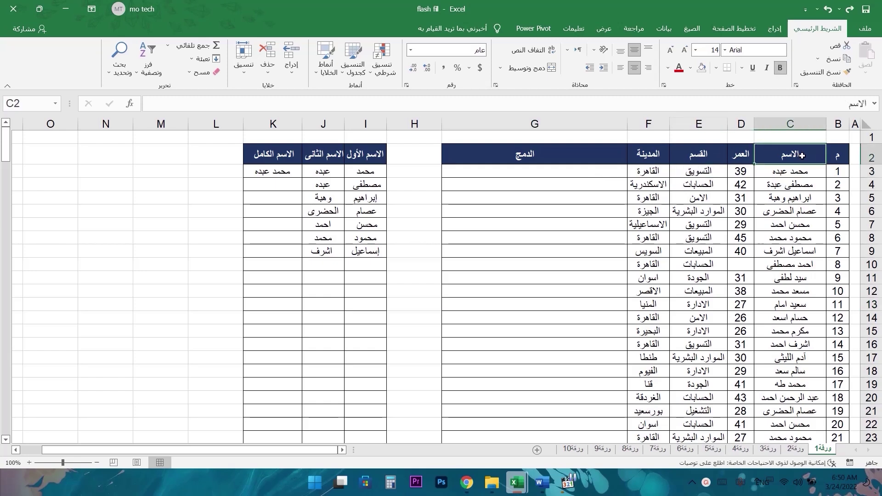
{"action": "left_click", "coordinate": [745, 150]}
{"action": "left_click", "coordinate": [648, 154]}
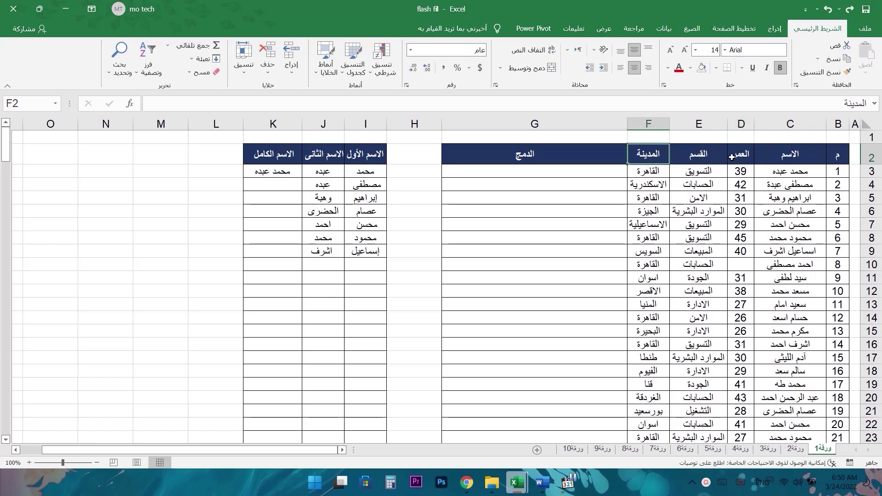
{"action": "key", "text": "Down"}
{"action": "key", "text": "Left"}
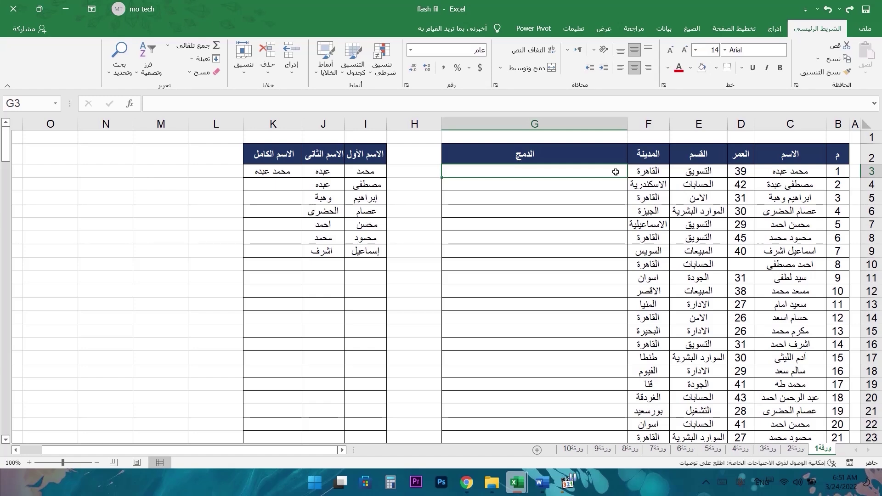
- Put the first employee's name from C3 into G3, followed by '/39/'
{"action": "left_click", "coordinate": [799, 174]}
{"action": "double_click", "coordinate": [776, 170]}
{"action": "left_click_drag", "start_coordinate": [776, 171], "coordinate": [838, 173]}
{"action": "key", "text": "ctrl+c"}
{"action": "double_click", "coordinate": [612, 171]}
{"action": "key", "text": "ctrl+v"}
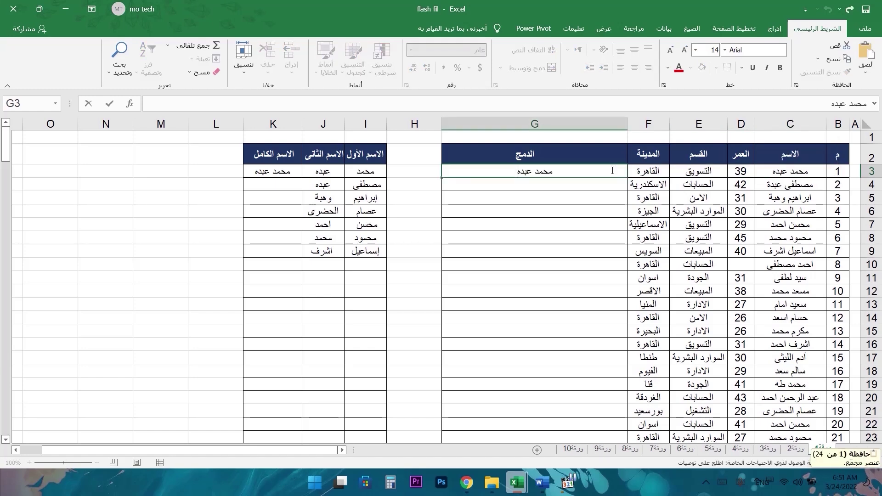
{"action": "type", "text": "/"}
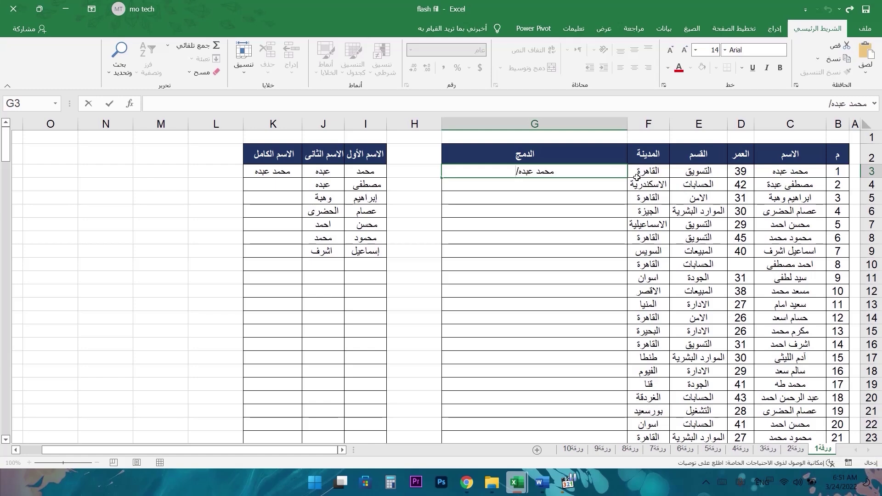
{"action": "type", "text": "39/"}
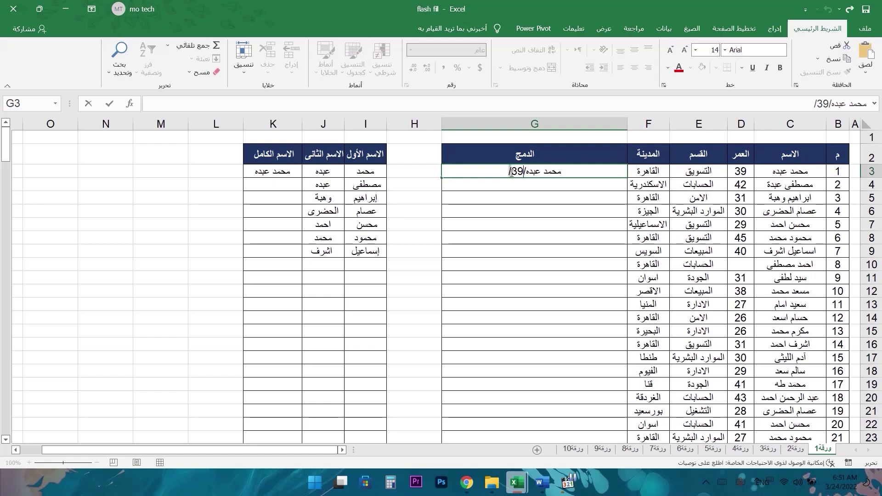
- Append the department التسويق, a slash, and the city القاهرة to G3
{"action": "left_click", "coordinate": [681, 171]}
{"action": "double_click", "coordinate": [681, 171]}
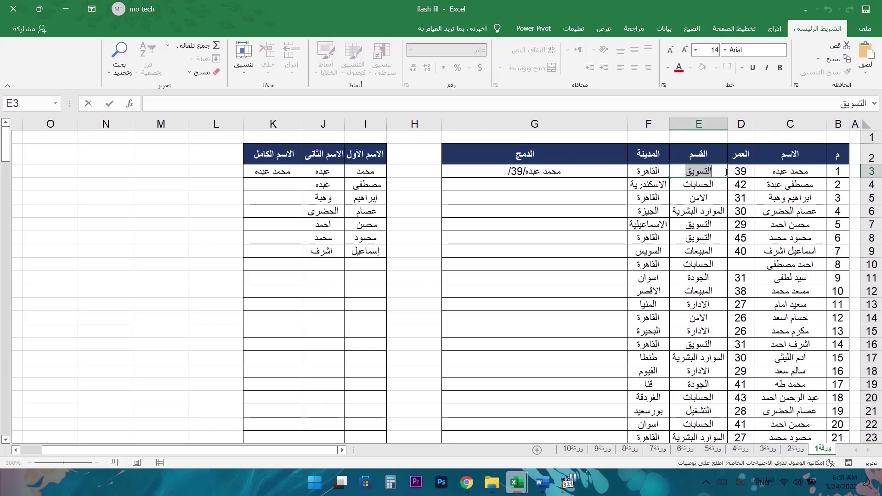
{"action": "key", "text": "ctrl+c"}
{"action": "double_click", "coordinate": [501, 171]}
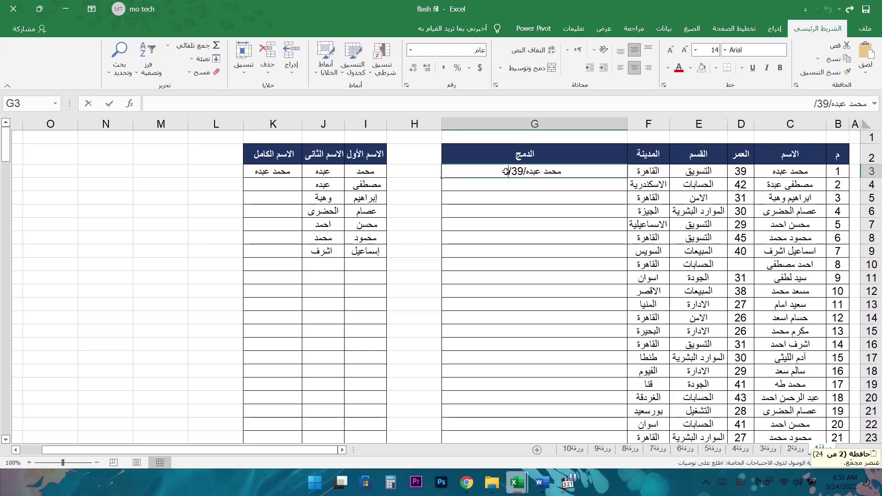
{"action": "key", "text": "ctrl+v"}
{"action": "type", "text": "/"}
{"action": "double_click", "coordinate": [647, 172]}
{"action": "left_click_drag", "start_coordinate": [638, 172], "coordinate": [671, 172]}
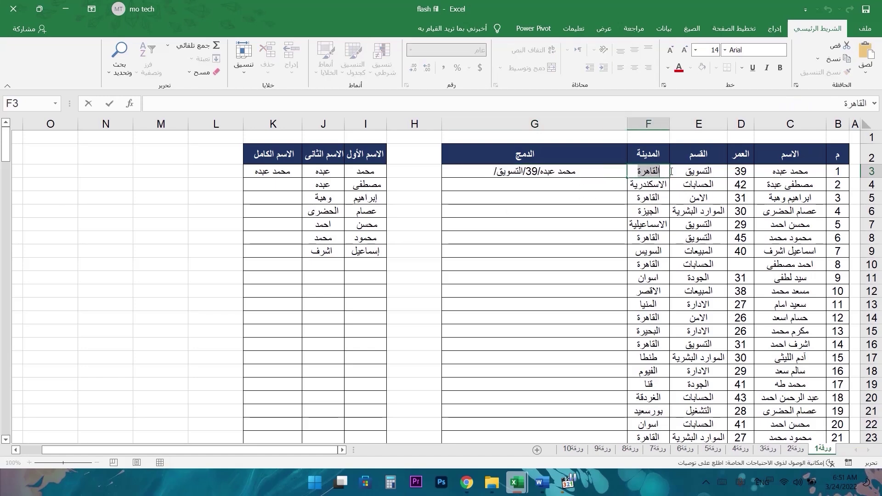
{"action": "key", "text": "ctrl+c"}
{"action": "double_click", "coordinate": [510, 173]}
{"action": "key", "text": "ctrl+v"}
{"action": "left_click", "coordinate": [580, 186]}
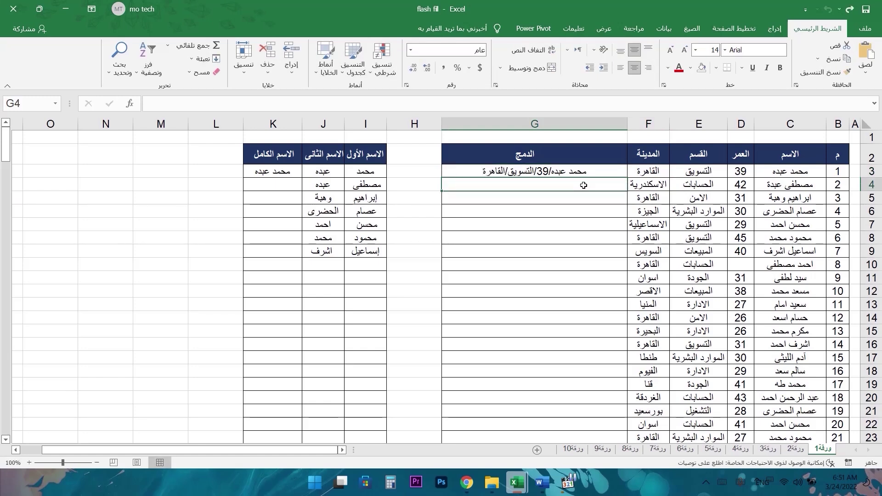
- Start G4 with the second employee's name and a slash, then accept Flash Fill for column G
{"action": "left_click", "coordinate": [790, 185]}
{"action": "double_click", "coordinate": [790, 184]}
{"action": "left_click_drag", "start_coordinate": [820, 185], "coordinate": [720, 200]}
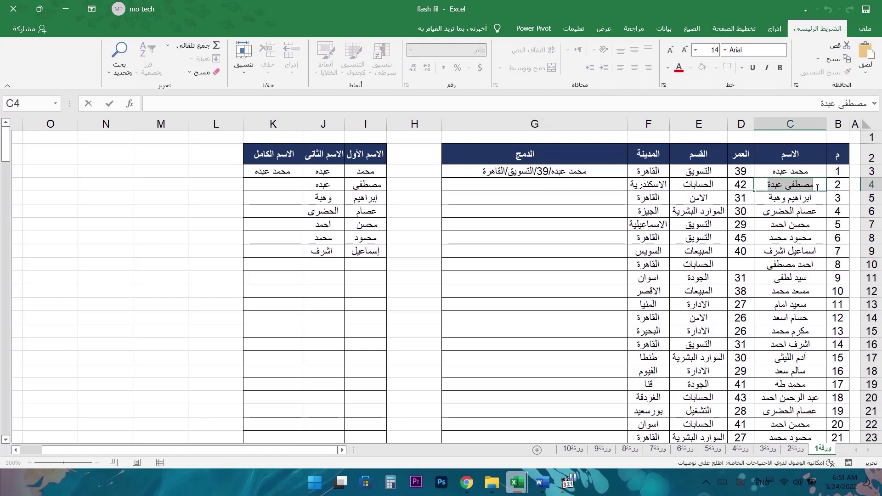
{"action": "key", "text": "ctrl+c"}
{"action": "left_click", "coordinate": [605, 184]}
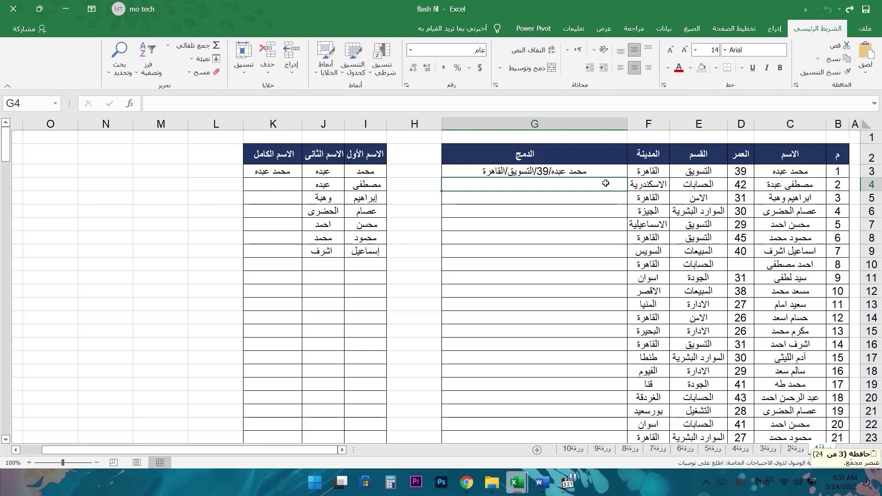
{"action": "key", "text": "ctrl+v"}
{"action": "double_click", "coordinate": [510, 185]}
{"action": "key", "text": "BackSpace"}
{"action": "type", "text": "/"}
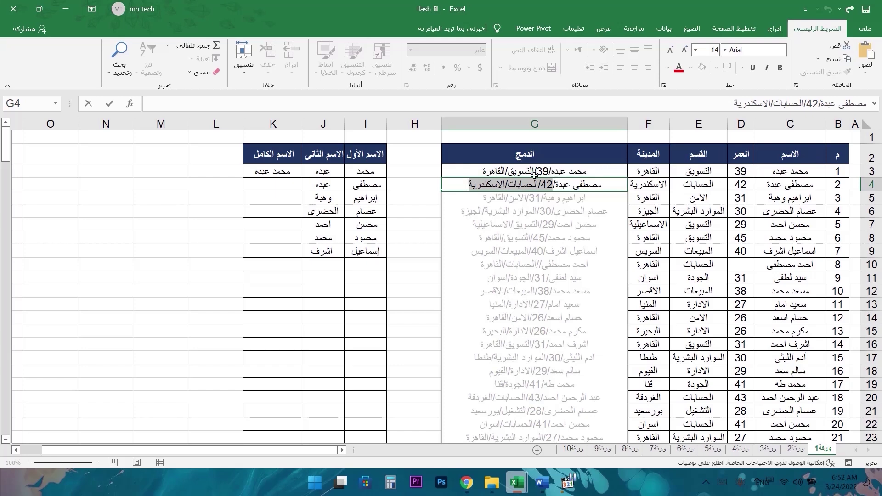
{"action": "left_click_drag", "start_coordinate": [534, 174], "coordinate": [550, 171]}
{"action": "key", "text": "Return"}
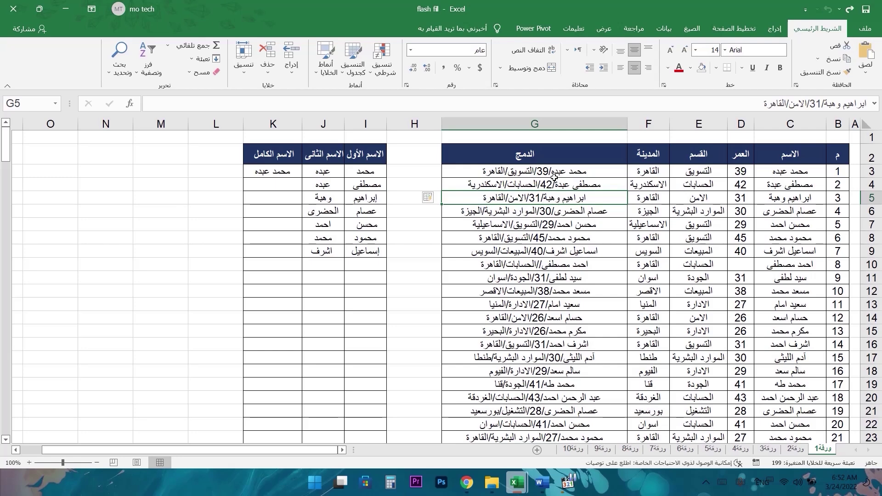
- Clear the existing full name from K3
{"action": "scroll", "coordinate": [528, 201], "scroll_direction": "down", "scroll_amount": 10}
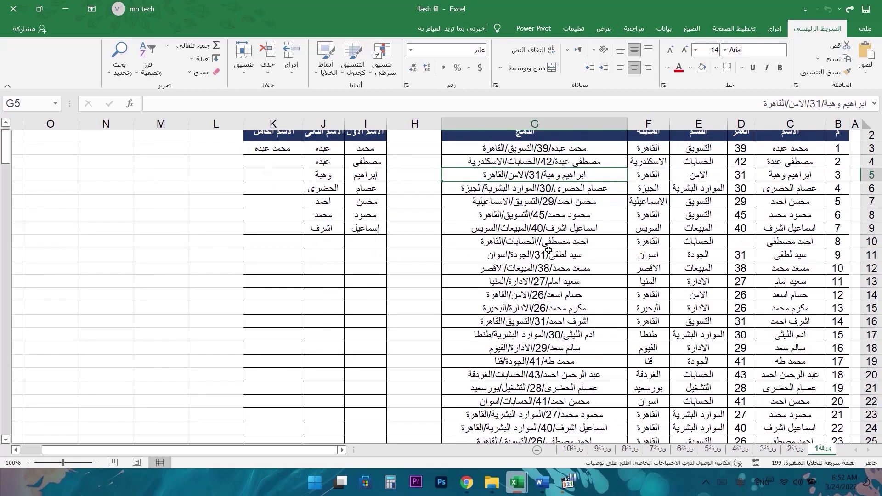
{"action": "scroll", "coordinate": [592, 391], "scroll_direction": "up", "scroll_amount": 10}
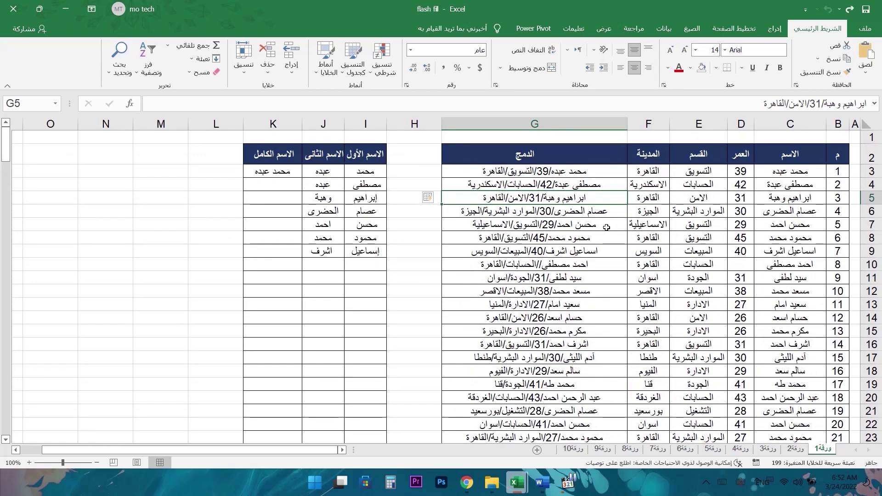
{"action": "left_click", "coordinate": [267, 174]}
{"action": "key", "text": "Delete"}
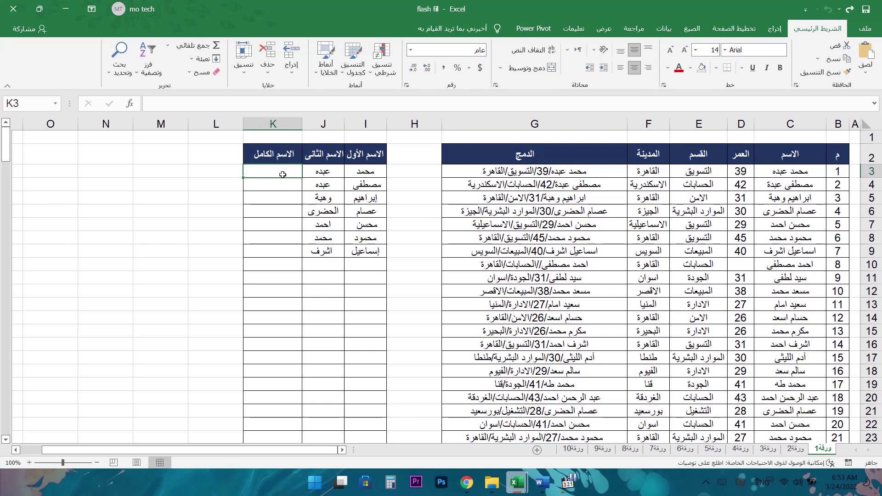
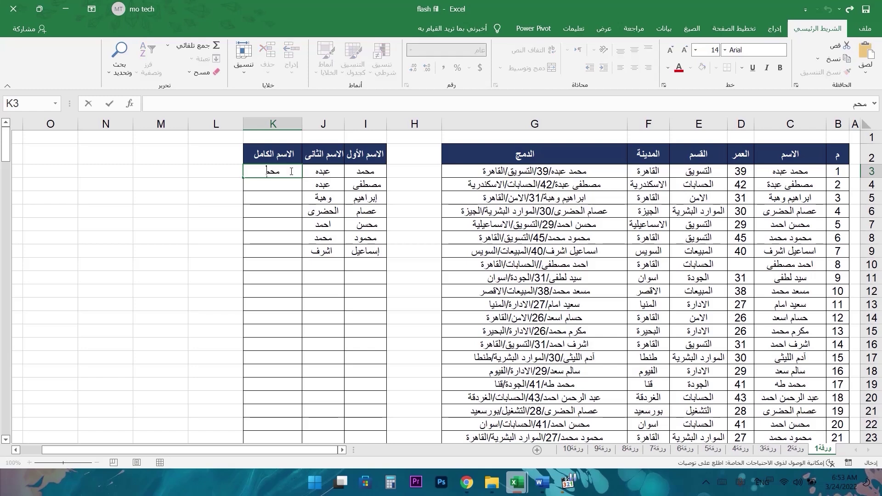
- Type the first two full names in K3 and K4, accept Flash Fill, and select K3:K9
{"action": "key", "text": "Return"}
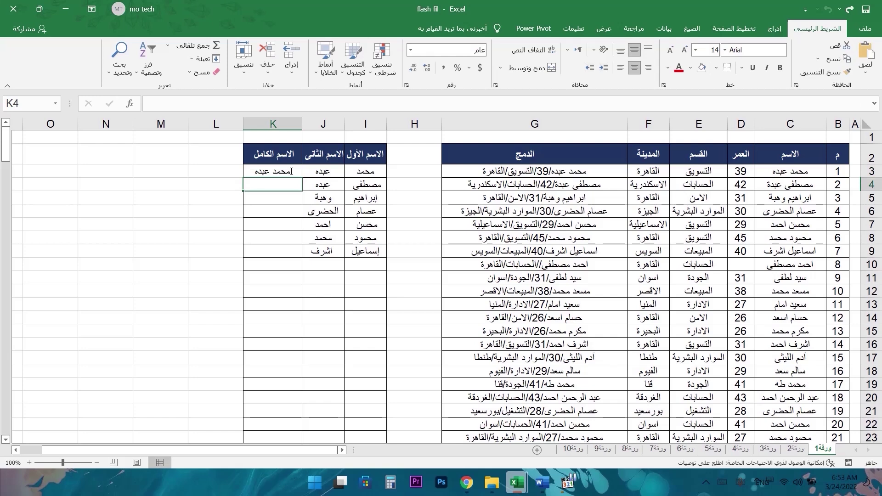
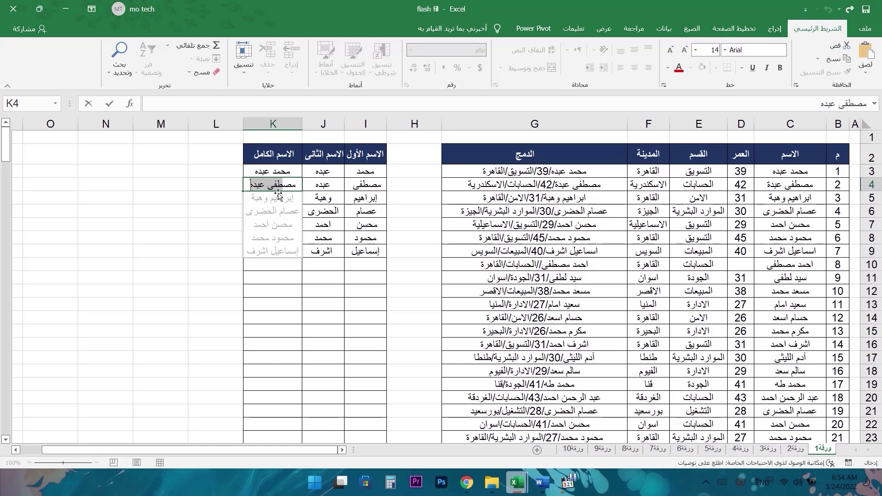
{"action": "key", "text": "Return"}
{"action": "left_click_drag", "start_coordinate": [286, 173], "coordinate": [286, 251]}
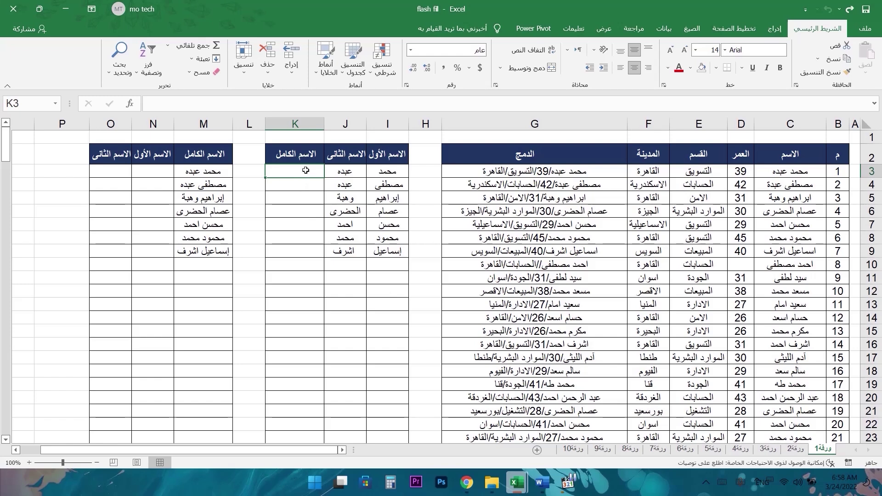
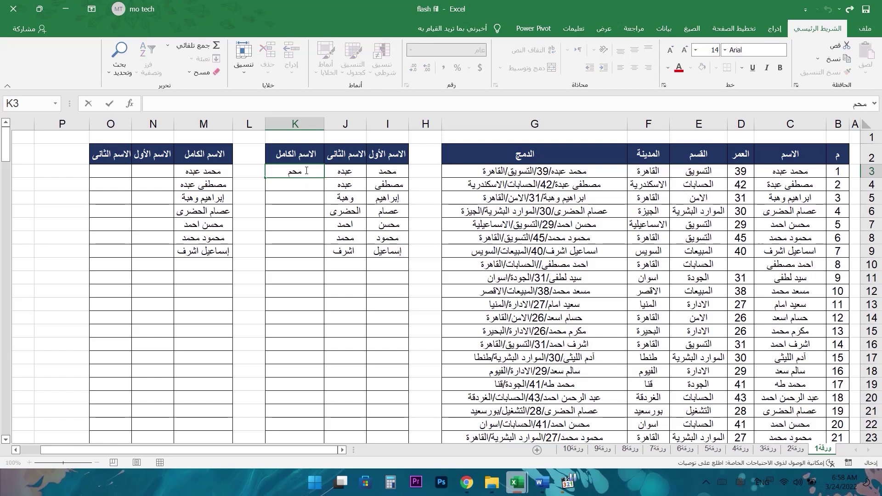
- Retype the first employee's full name in K3, then try Ctrl+E to Flash Fill below
{"action": "key", "text": "Return"}
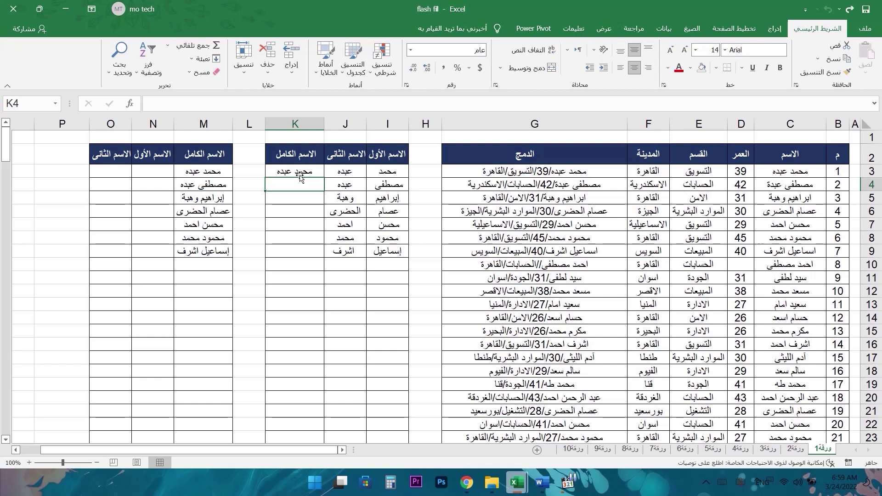
{"action": "key", "text": "ctrl+e"}
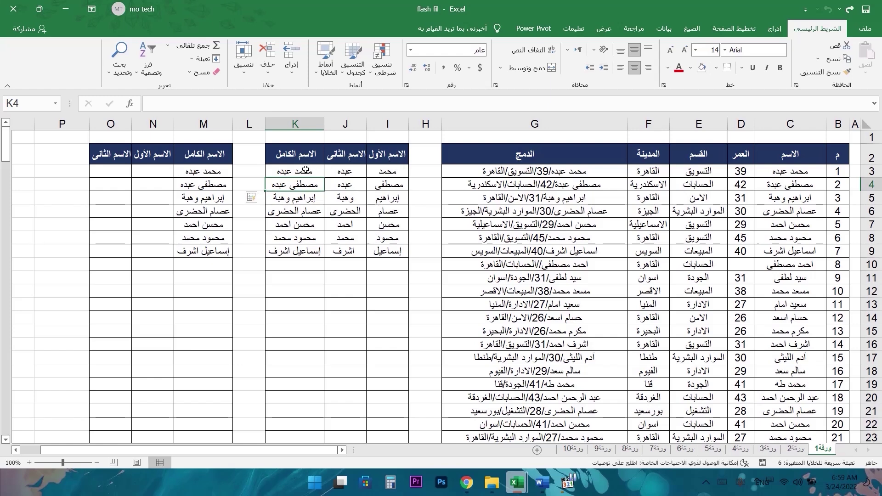
- Type first names in N3:N5 and second names in O3:O5 for the first three employees
{"action": "left_click", "coordinate": [153, 174]}
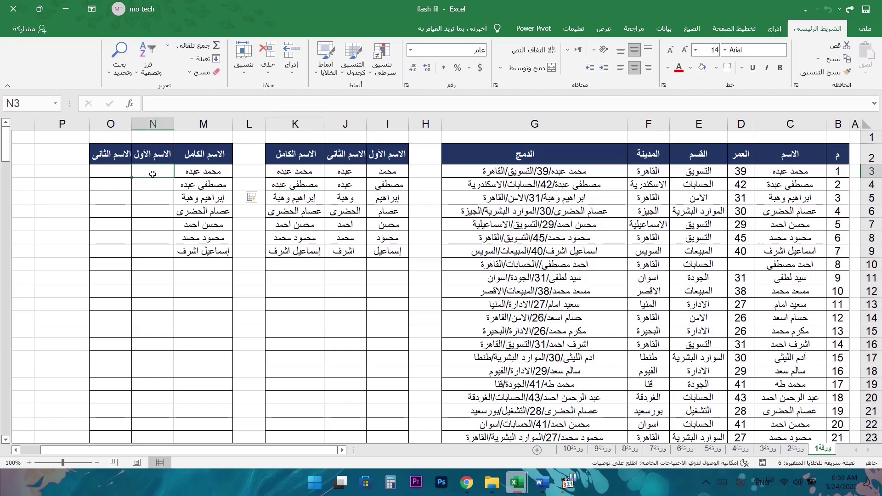
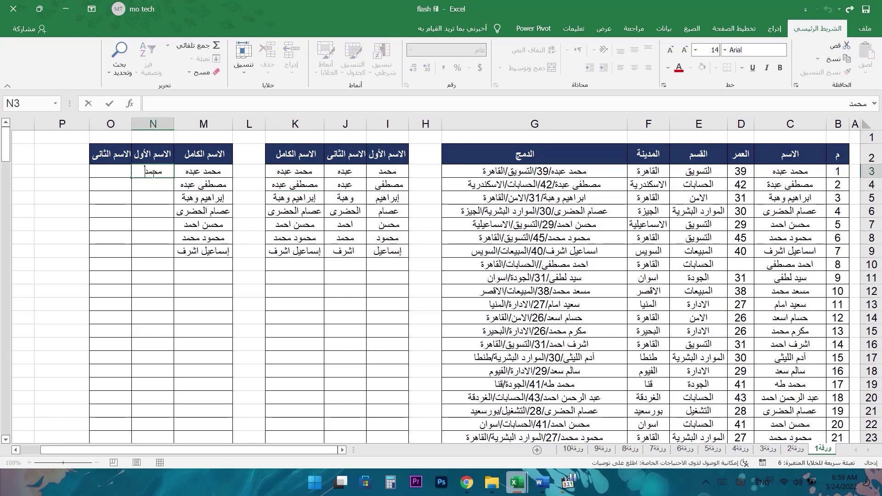
{"action": "key", "text": "Tab"}
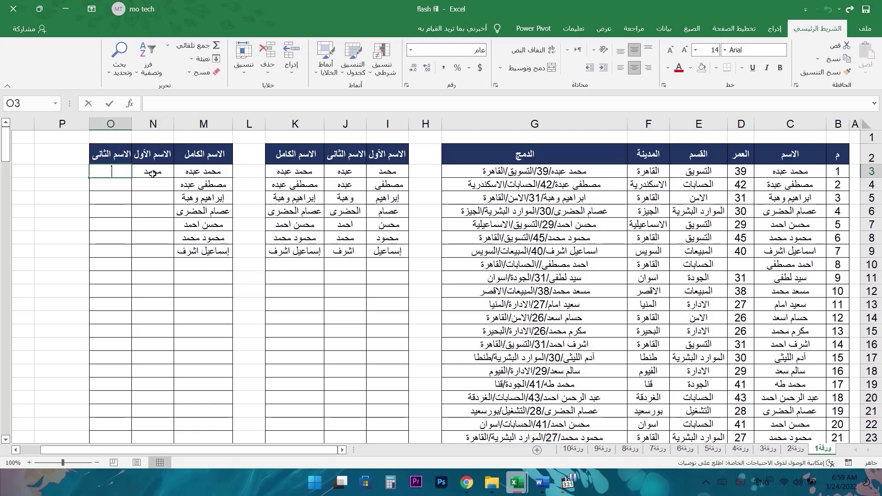
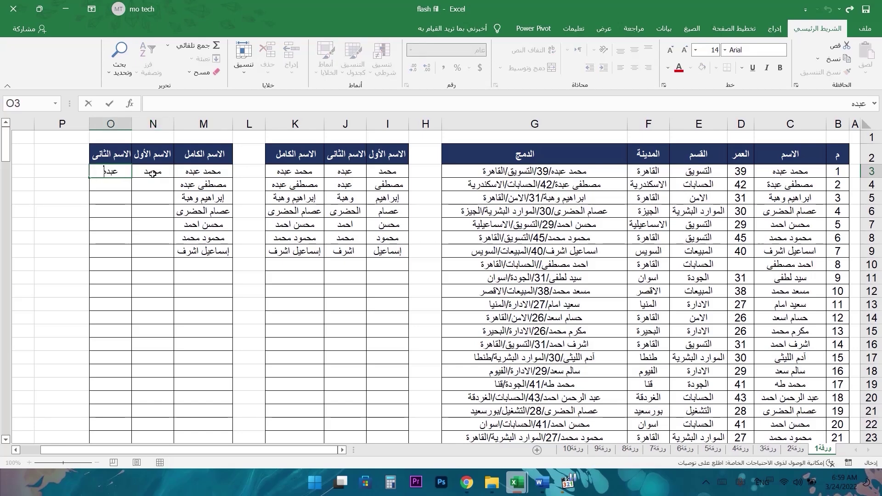
{"action": "key", "text": "Return"}
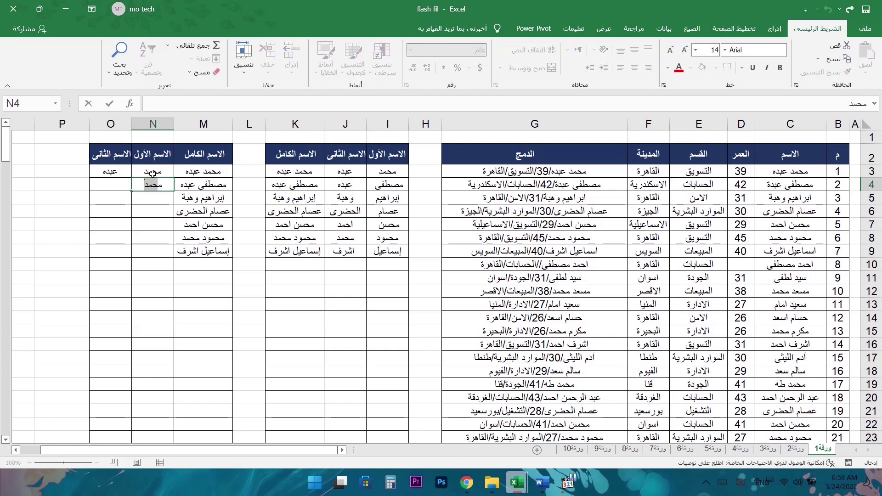
{"action": "key", "text": "Tab"}
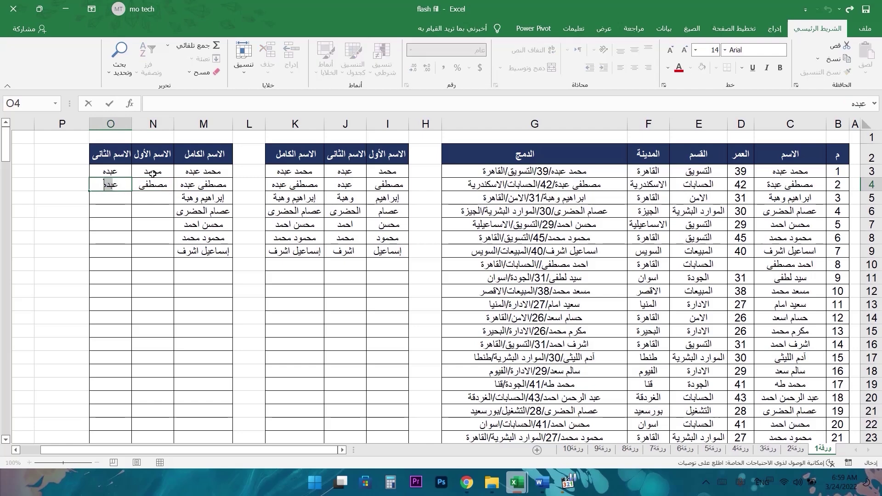
{"action": "key", "text": "Return"}
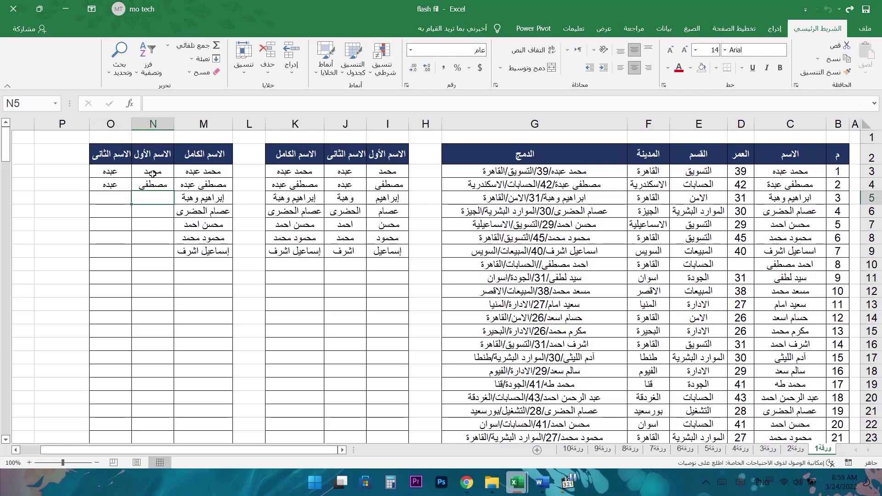
{"action": "key", "text": "Tab"}
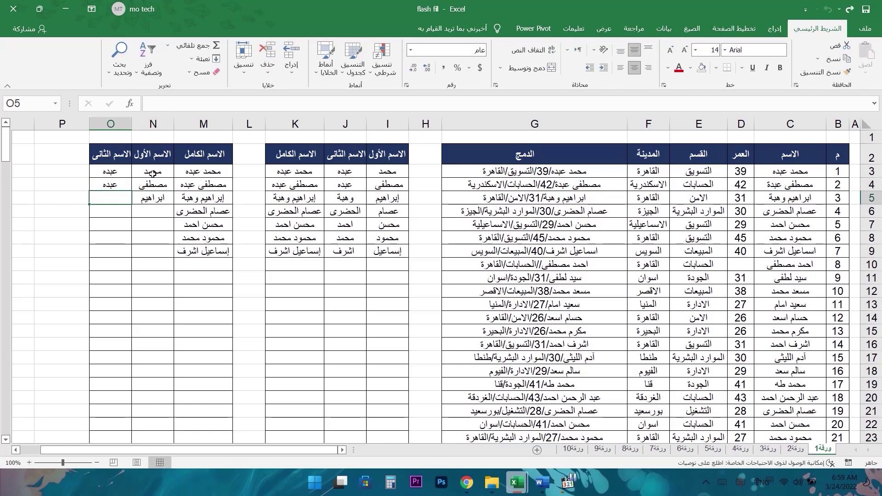
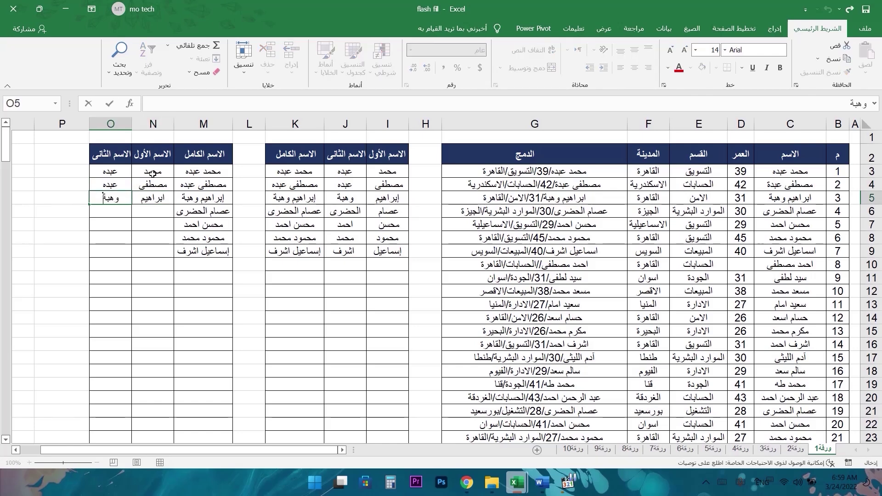
- Clear the hand-typed names in N4:O5 and try Flash Fill (Ctrl+E) in N4 and O4
{"action": "left_click", "coordinate": [154, 181]}
{"action": "left_click_drag", "start_coordinate": [117, 184], "coordinate": [157, 200]}
{"action": "key", "text": "Delete"}
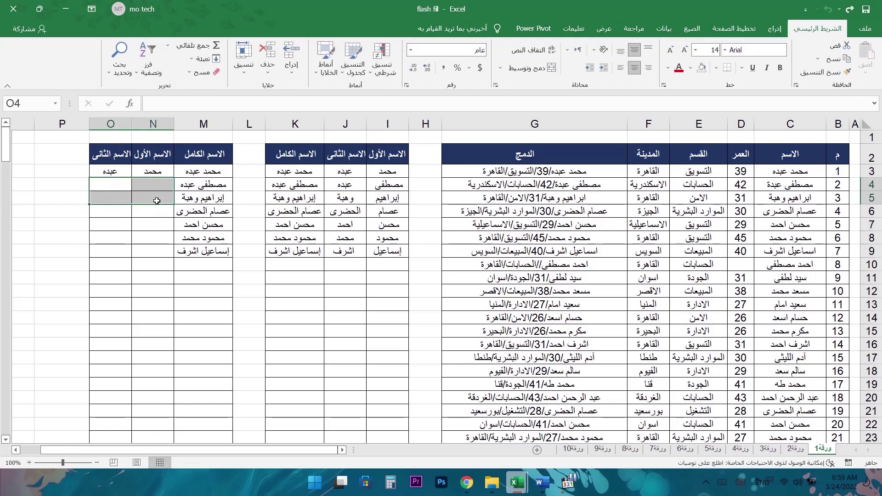
{"action": "left_click", "coordinate": [163, 171]}
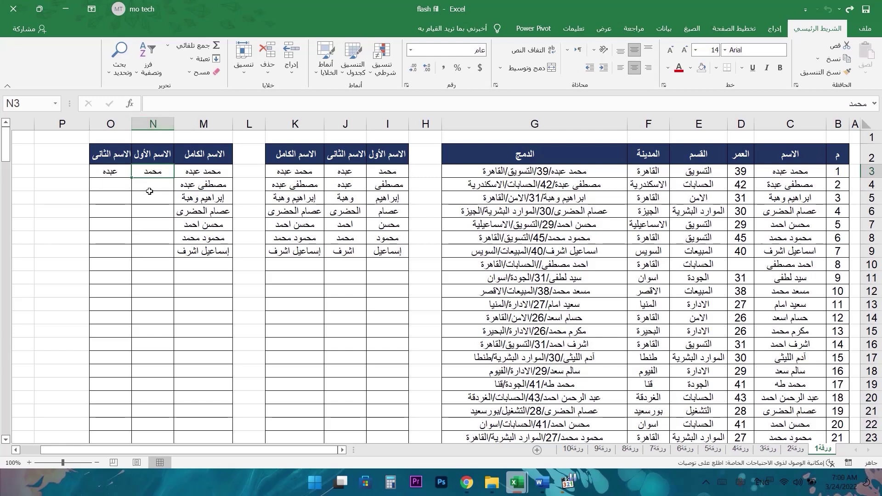
{"action": "left_click", "coordinate": [160, 184]}
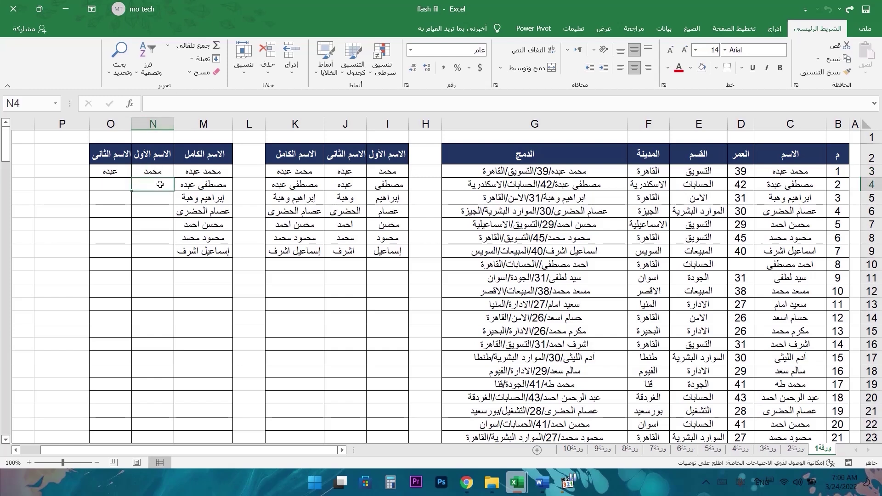
{"action": "key", "text": "ctrl+e"}
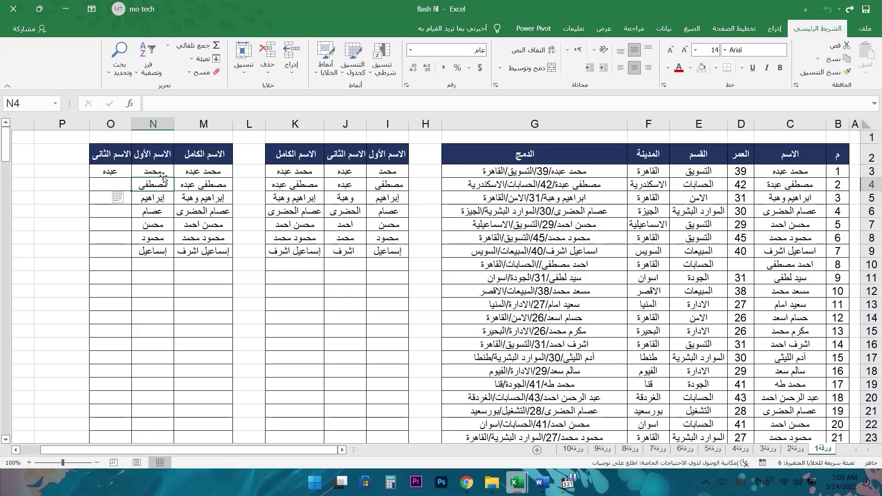
{"action": "left_click", "coordinate": [113, 185]}
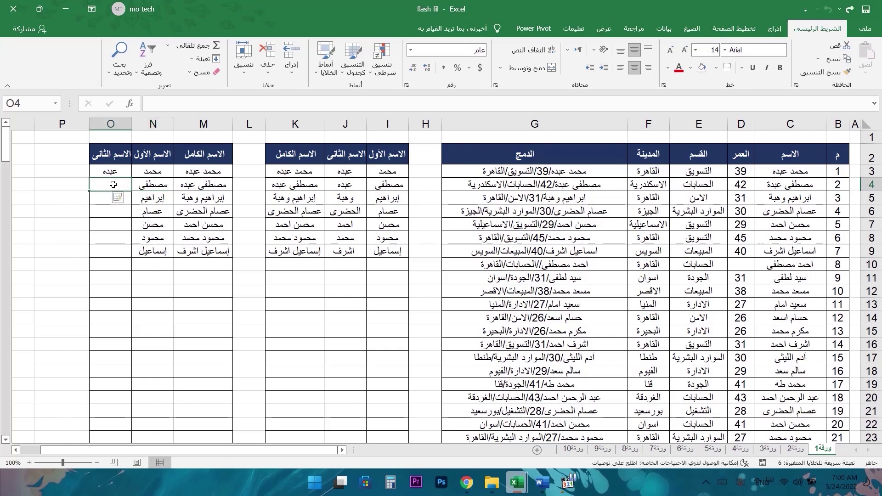
{"action": "key", "text": "ctrl+e"}
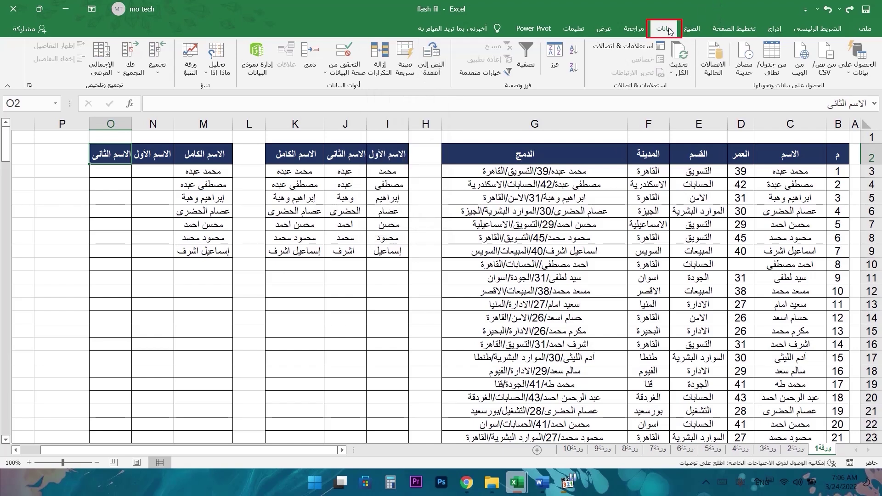
- Select the full names in M3:M9 and launch Text to Columns
{"action": "left_click", "coordinate": [220, 172]}
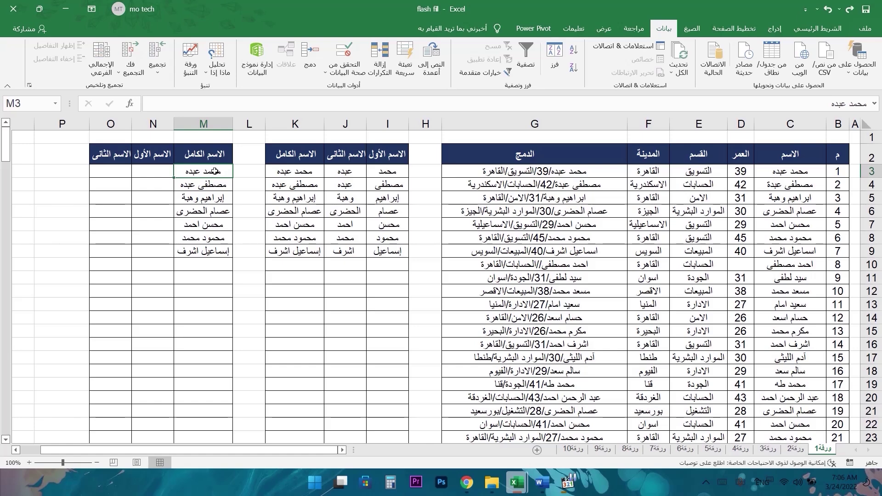
{"action": "left_click", "coordinate": [212, 154]}
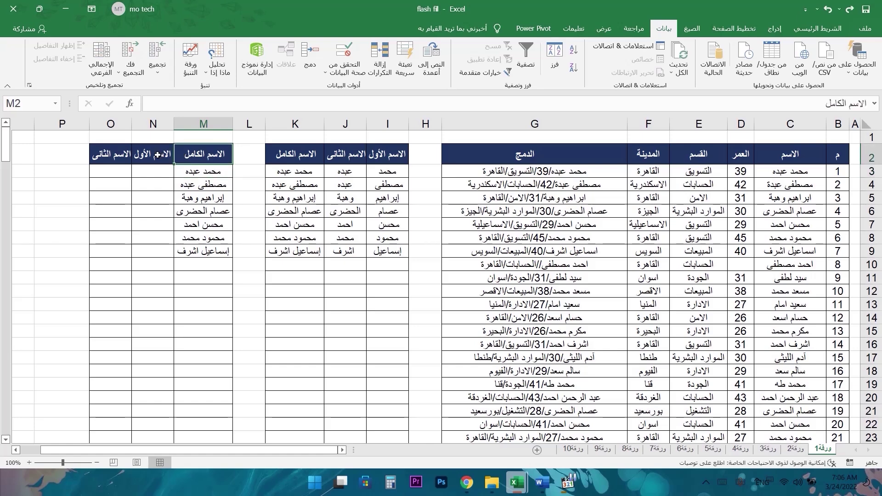
{"action": "left_click", "coordinate": [200, 170]}
{"action": "left_click", "coordinate": [153, 171]}
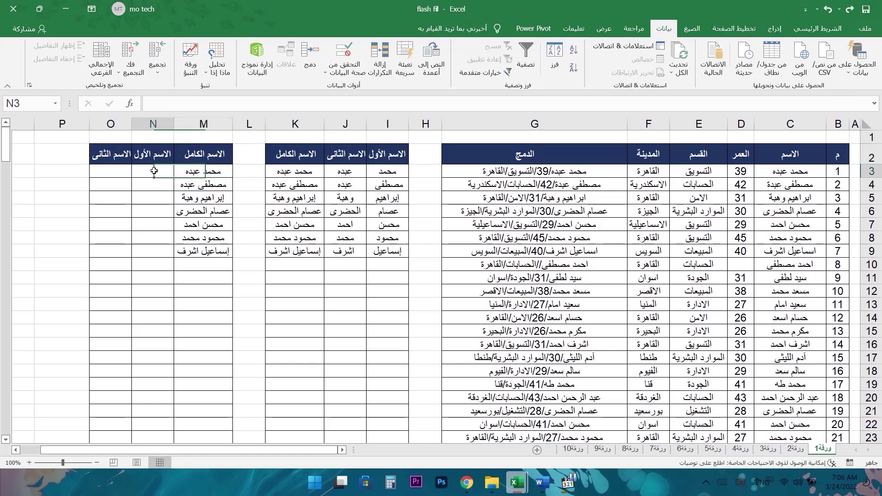
{"action": "left_click", "coordinate": [106, 170]}
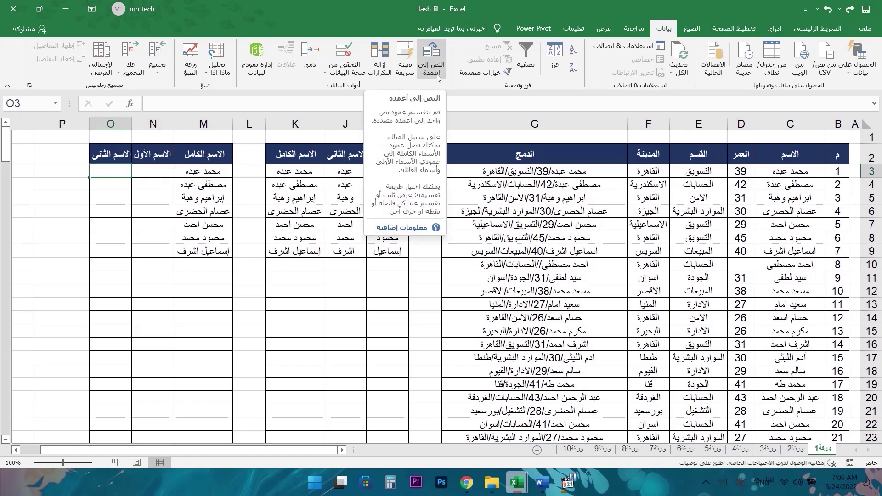
{"action": "left_click_drag", "start_coordinate": [203, 170], "coordinate": [203, 251]}
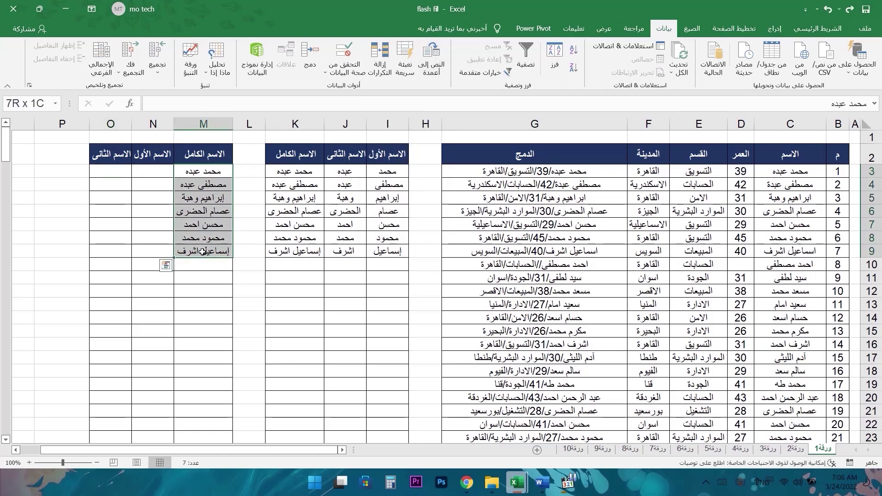
{"action": "left_click", "coordinate": [432, 64]}
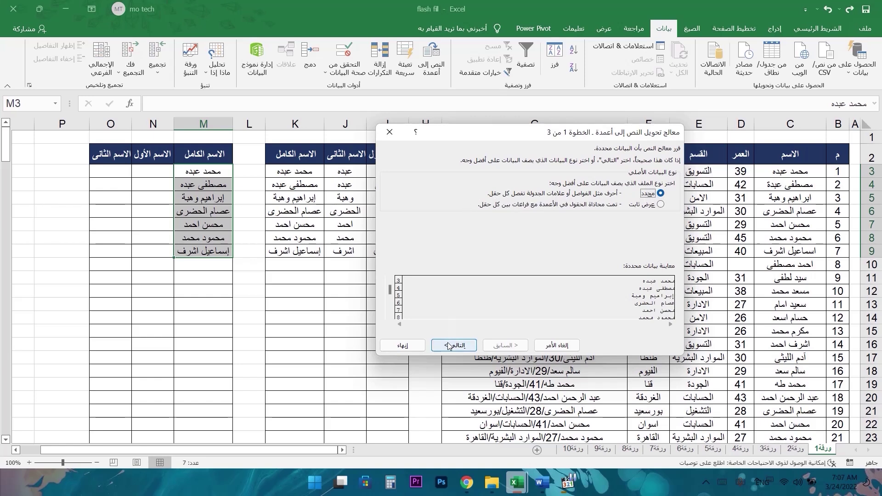
- Split M3:M9 as Delimited text on Space and confirm replacing existing cells
{"action": "left_click", "coordinate": [448, 345]}
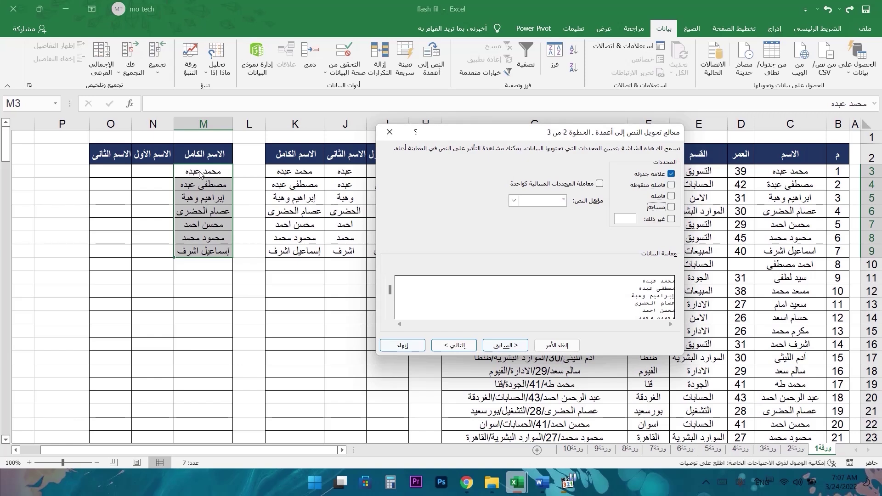
{"action": "left_click", "coordinate": [671, 208]}
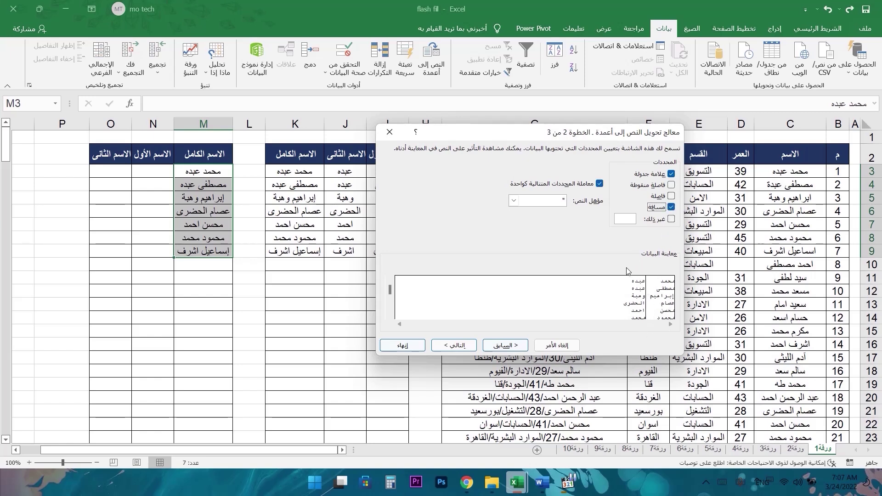
{"action": "left_click", "coordinate": [456, 348]}
{"action": "left_click", "coordinate": [406, 347]}
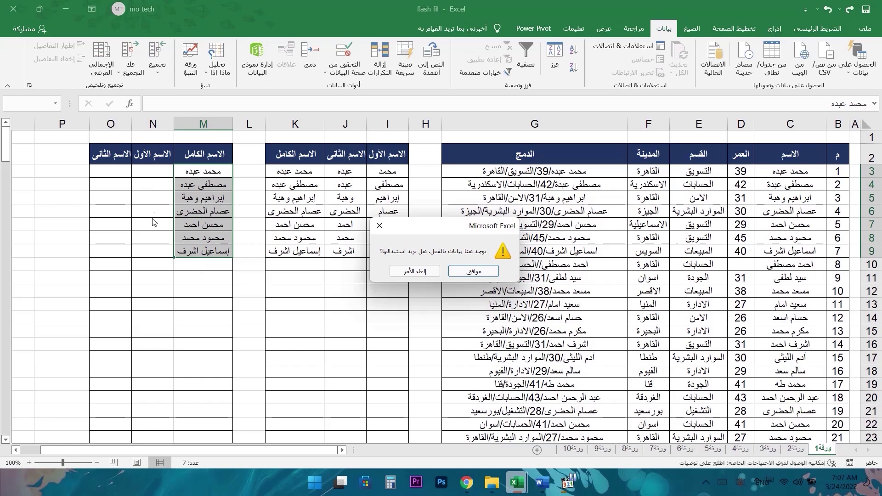
{"action": "left_click", "coordinate": [467, 271]}
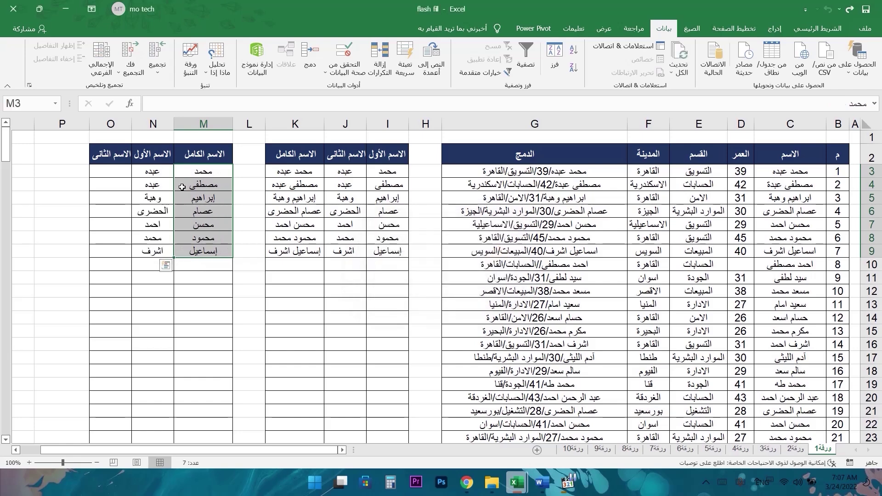
- Copy the first- and second-name headers from N2:O2 into M2
{"action": "left_click", "coordinate": [217, 170]}
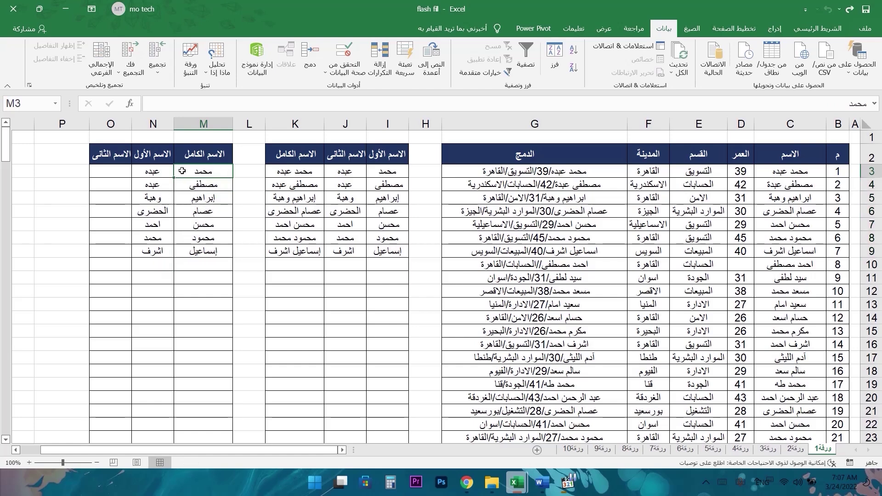
{"action": "left_click", "coordinate": [159, 174]}
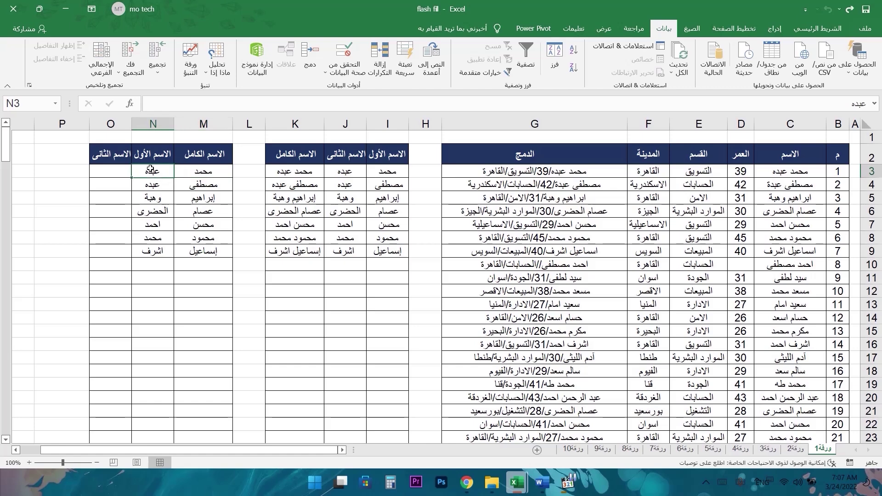
{"action": "left_click_drag", "start_coordinate": [117, 157], "coordinate": [149, 157]}
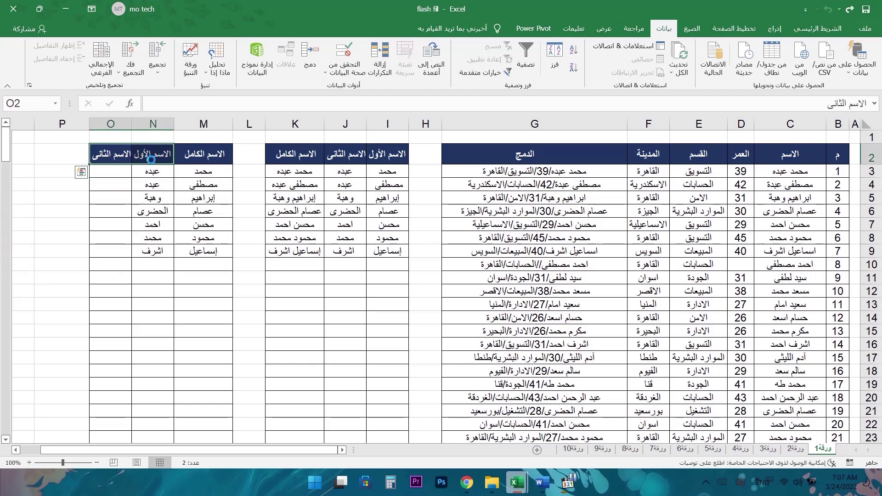
{"action": "key", "text": "ctrl+c"}
{"action": "left_click", "coordinate": [200, 155]}
{"action": "key", "text": "ctrl+v"}
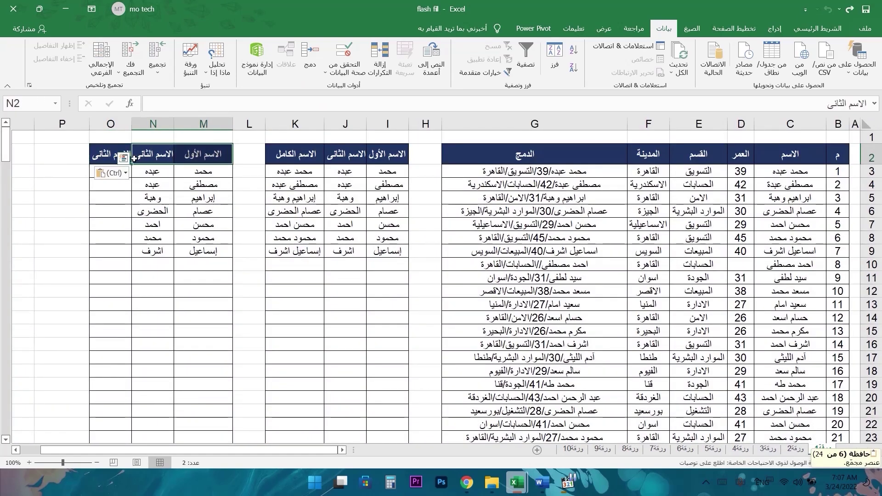
- Delete the leftover empty column O
{"action": "right_click", "coordinate": [121, 124]}
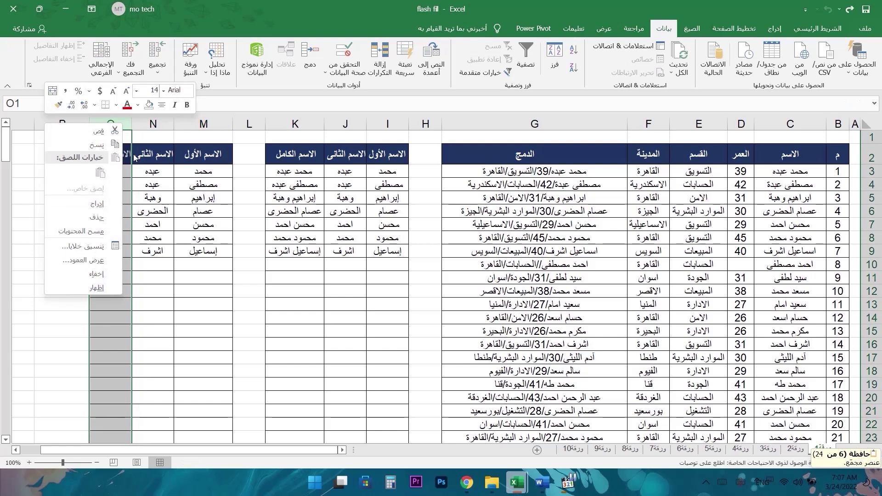
{"action": "left_click", "coordinate": [105, 219]}
{"action": "left_click", "coordinate": [189, 172]}
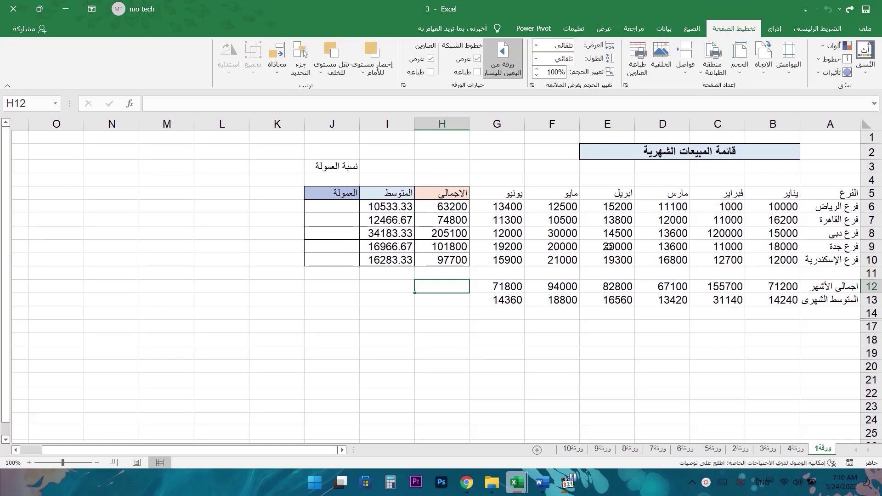
{"action": "left_click", "coordinate": [838, 198]}
{"action": "key", "text": "ctrl+shift+Down"}
{"action": "left_click_drag", "start_coordinate": [838, 199], "coordinate": [836, 260]}
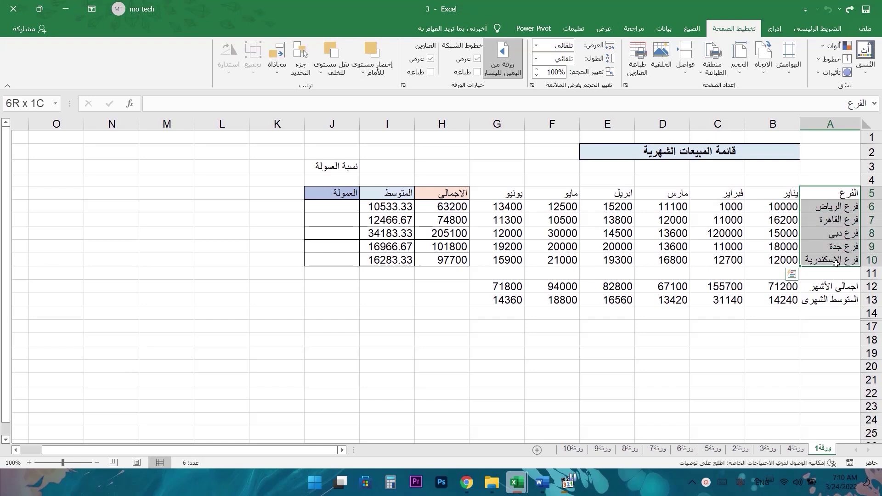
{"action": "left_click", "coordinate": [786, 191]}
{"action": "left_click_drag", "start_coordinate": [768, 214], "coordinate": [716, 260]}
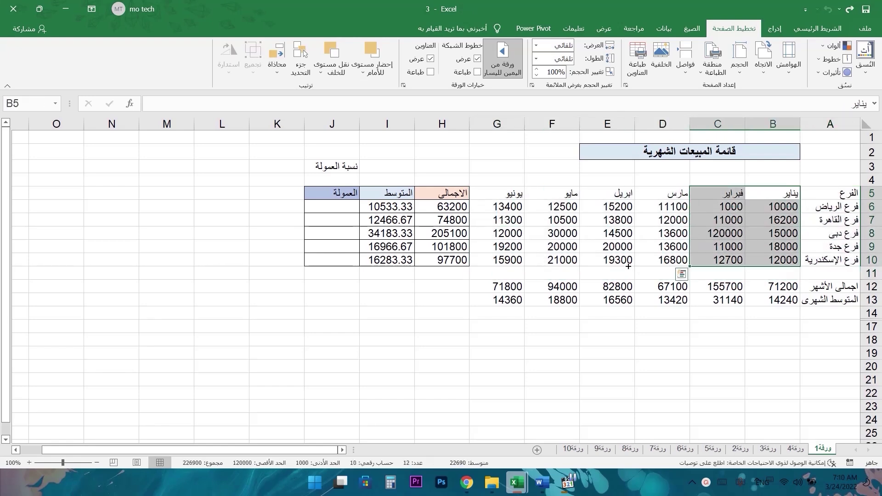
{"action": "left_click", "coordinate": [441, 207]}
{"action": "left_click_drag", "start_coordinate": [507, 207], "coordinate": [771, 209]}
{"action": "left_click_drag", "start_coordinate": [453, 207], "coordinate": [772, 221]}
{"action": "left_click", "coordinate": [387, 208]}
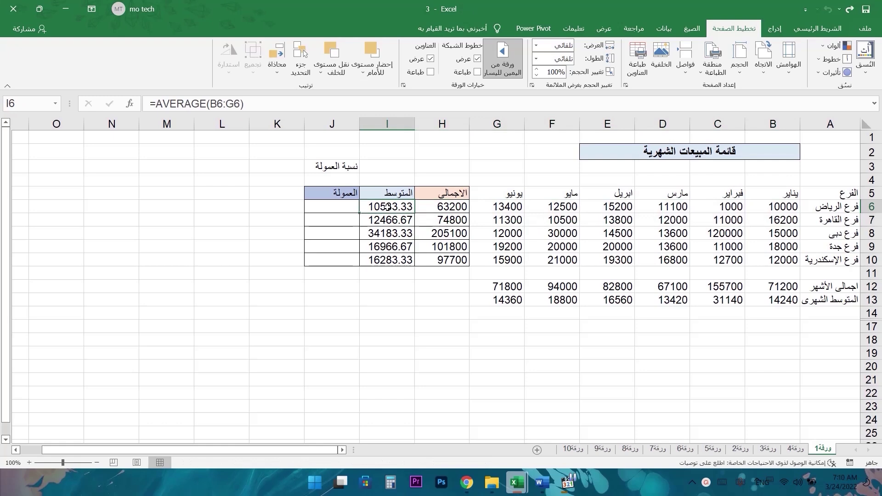
{"action": "left_click", "coordinate": [346, 206]}
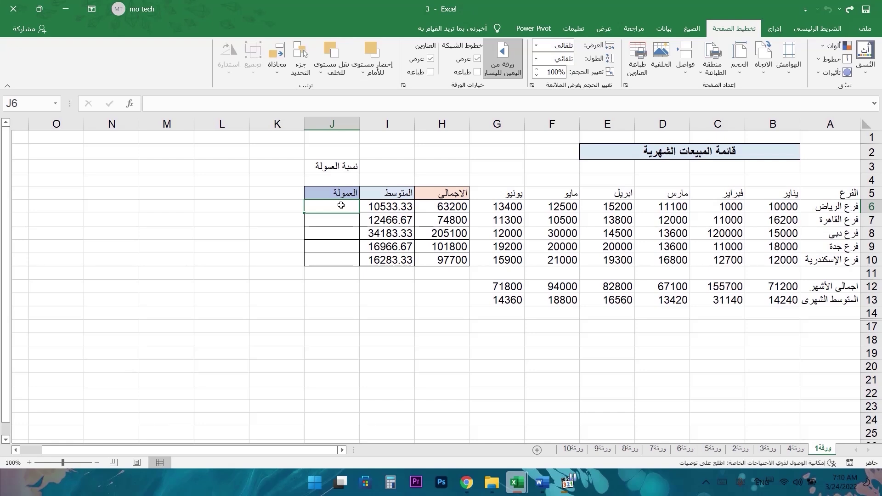
- Enter the commission formula =H6*5% in J6
{"action": "type", "text": "="}
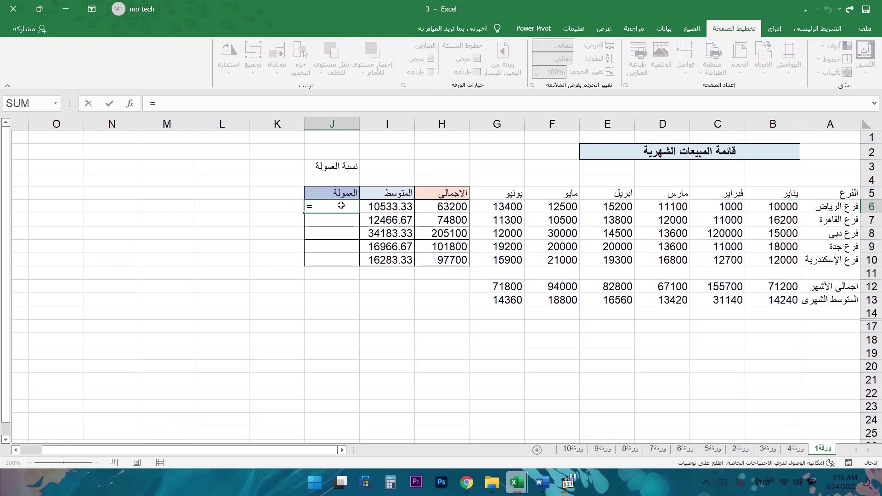
{"action": "left_click", "coordinate": [433, 211]}
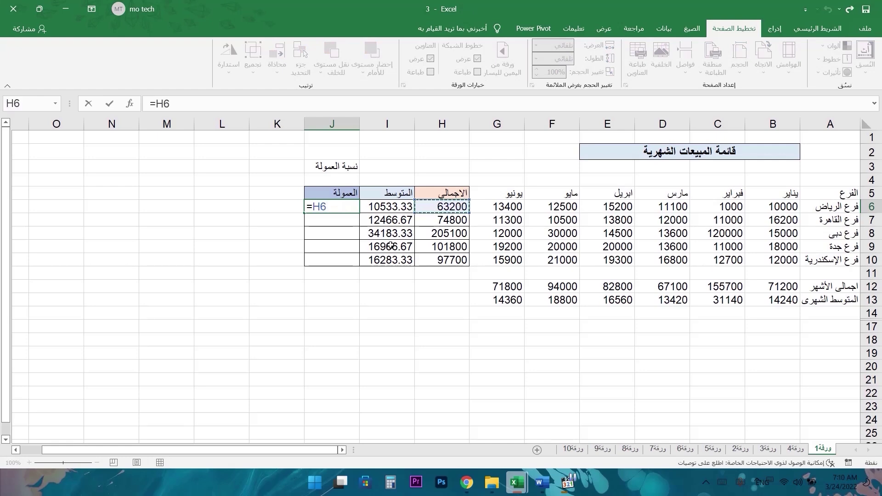
{"action": "type", "text": "*5%"}
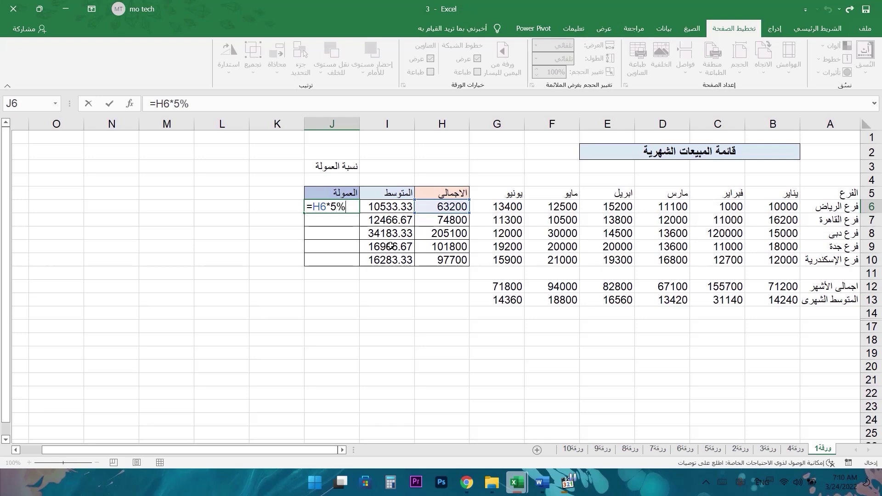
{"action": "key", "text": "Return"}
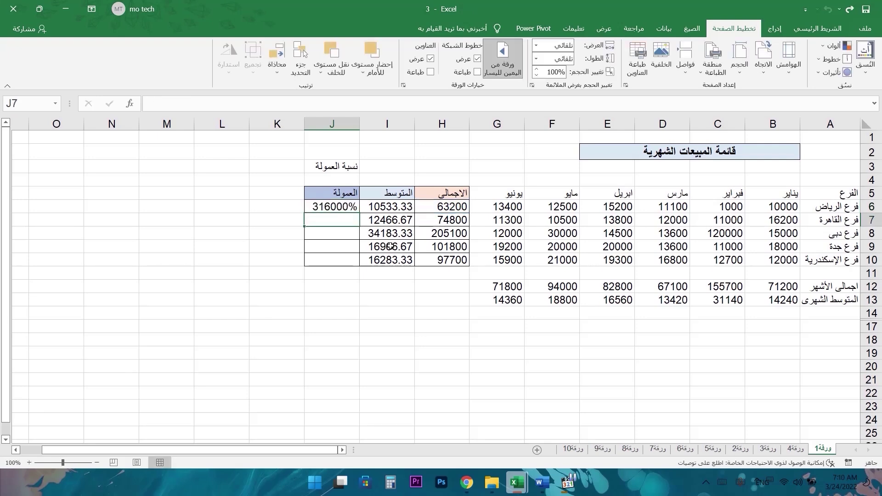
- Format J6 as General and fill the commission formula down to J10
{"action": "left_click", "coordinate": [340, 207]}
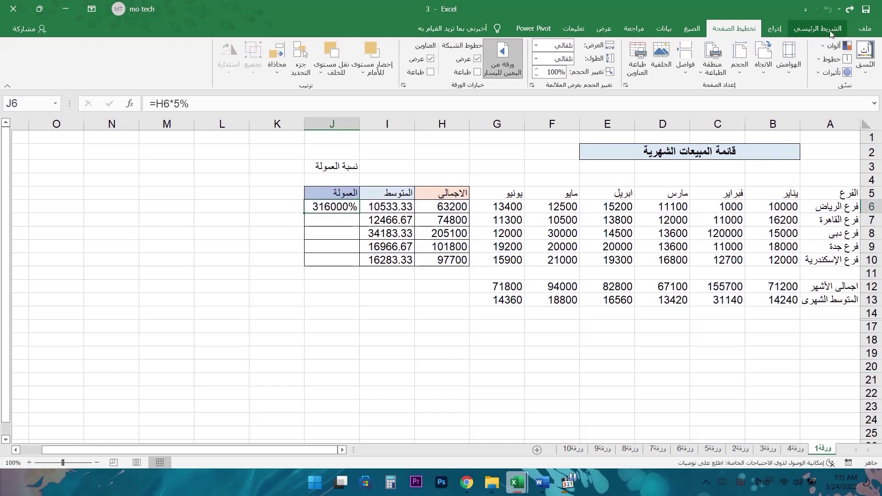
{"action": "left_click", "coordinate": [818, 28]}
{"action": "left_click", "coordinate": [410, 51]}
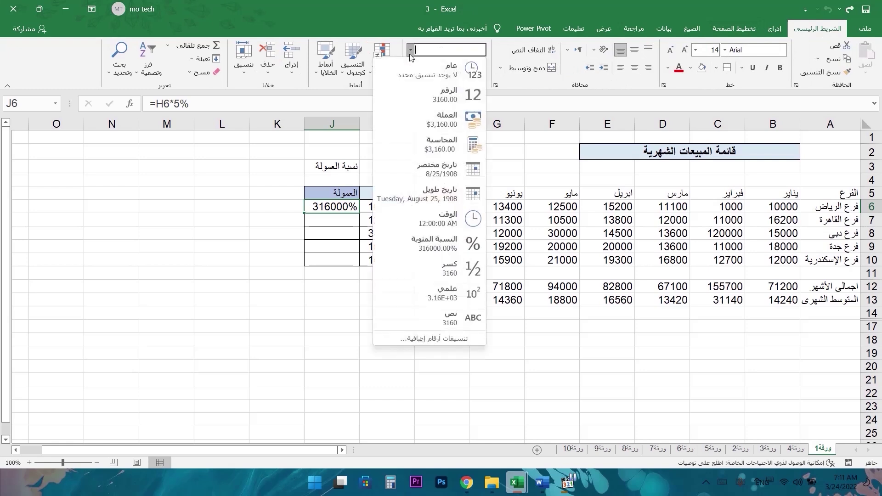
{"action": "left_click", "coordinate": [426, 68]}
{"action": "left_click", "coordinate": [332, 220]}
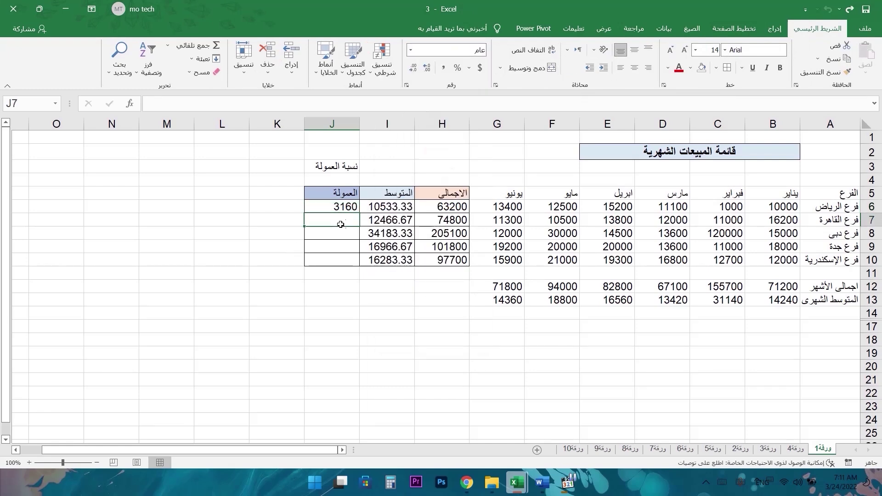
{"action": "left_click", "coordinate": [338, 207]}
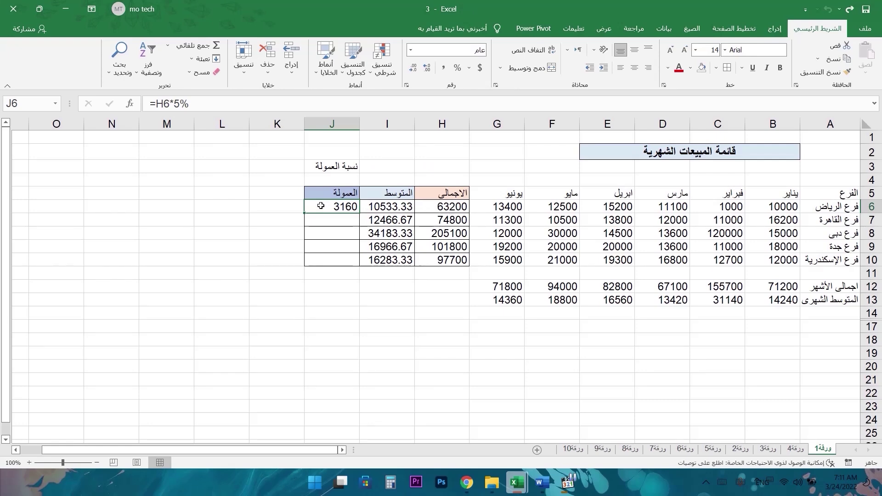
{"action": "left_click_drag", "start_coordinate": [304, 212], "coordinate": [304, 266]}
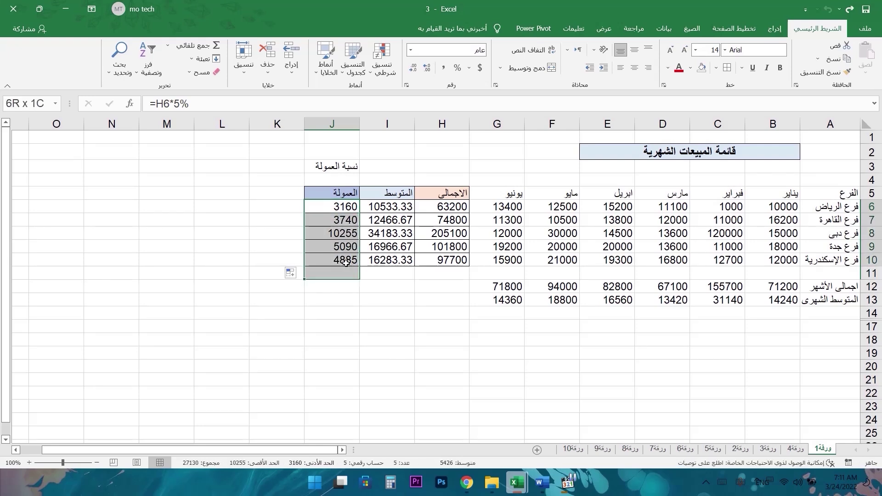
- Clear the old commission results and enter the 5% rate in J4
{"action": "key", "text": "Delete"}
{"action": "left_click", "coordinate": [342, 180]}
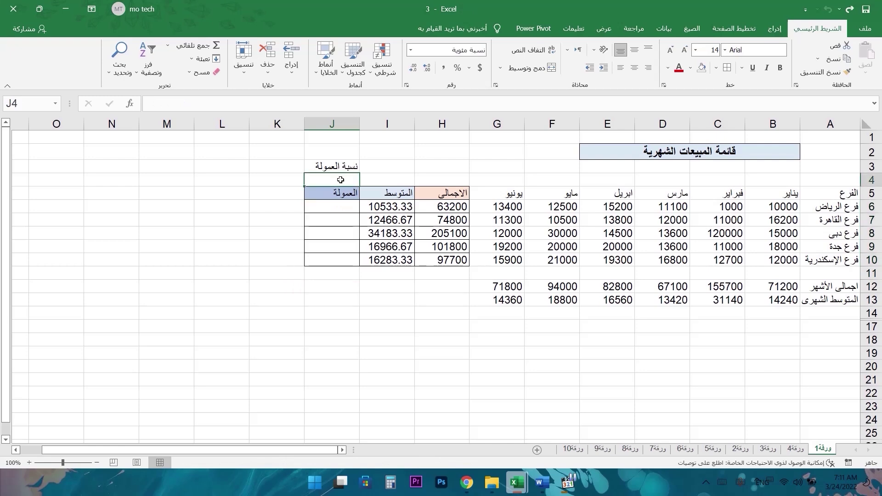
{"action": "type", "text": "5"}
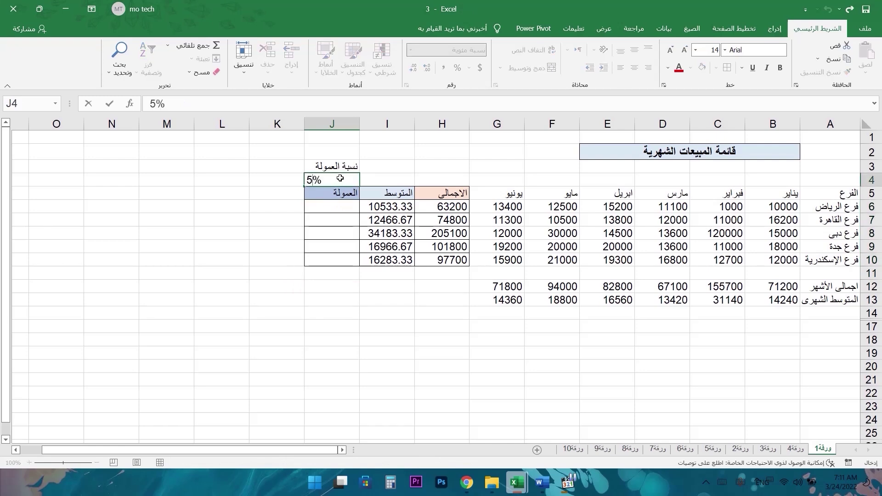
{"action": "key", "text": "Return"}
- Enter the commission formula =H6*J4 in J6, giving 3160
{"action": "left_click", "coordinate": [343, 208]}
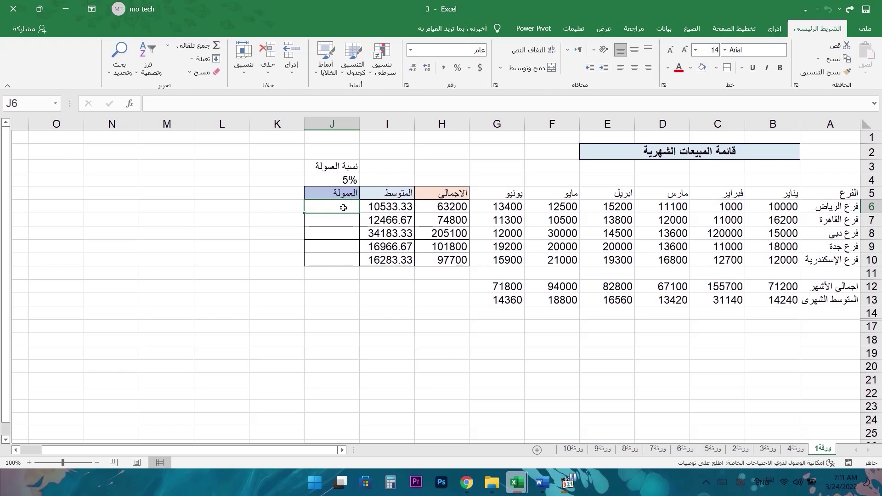
{"action": "type", "text": "="}
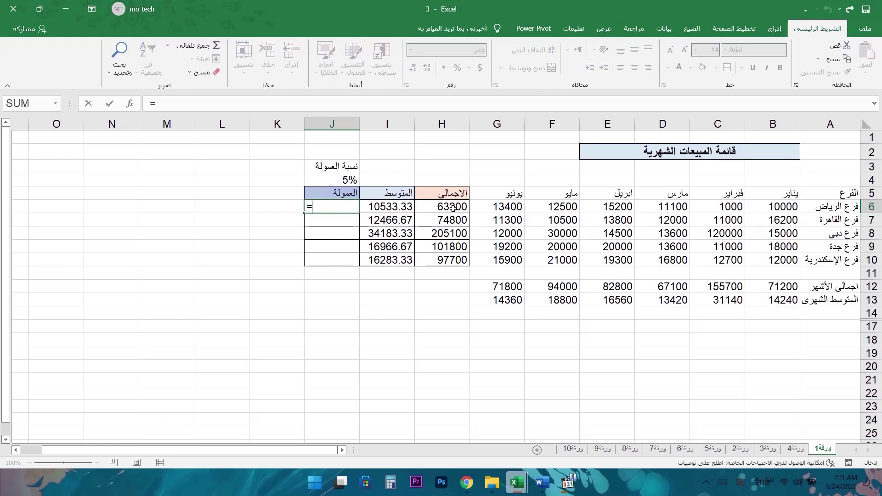
{"action": "left_click", "coordinate": [451, 208]}
{"action": "type", "text": "*"}
{"action": "left_click", "coordinate": [345, 180]}
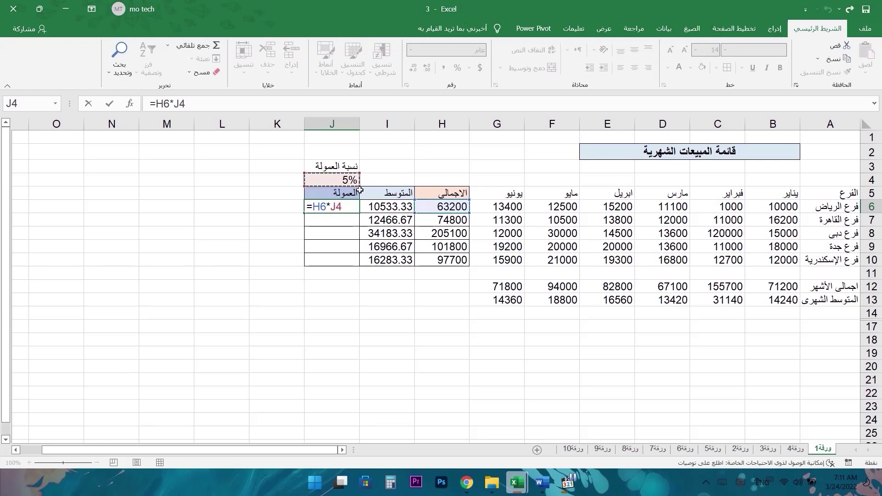
{"action": "key", "text": "ctrl+Return"}
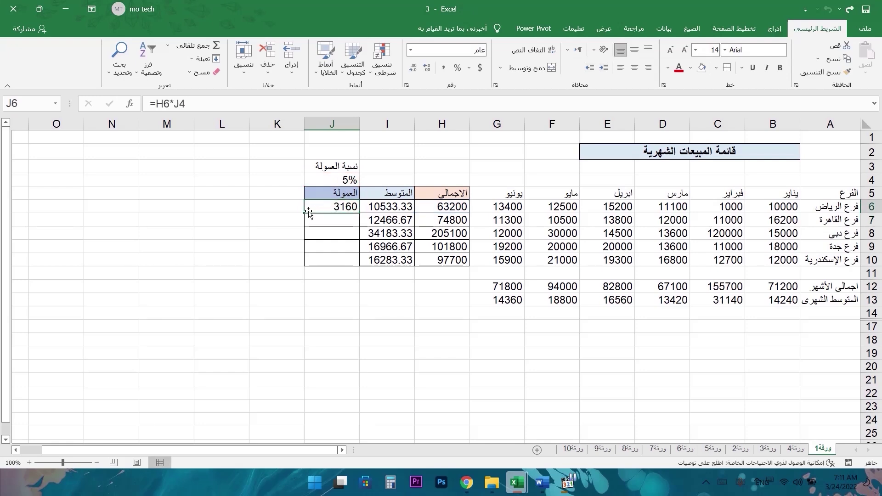
- Fill the formula down to J10 and inspect J7's shifted references causing #VALUE! errors
{"action": "left_click_drag", "start_coordinate": [305, 213], "coordinate": [305, 272]}
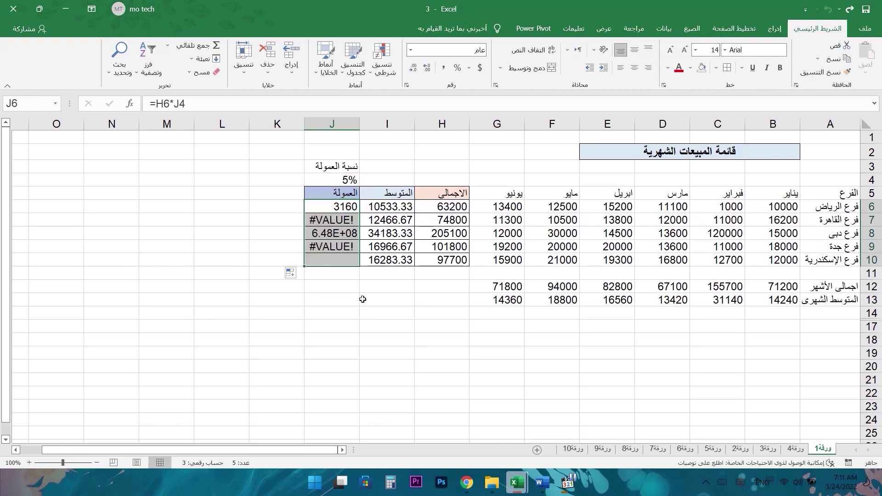
{"action": "left_click", "coordinate": [330, 220]}
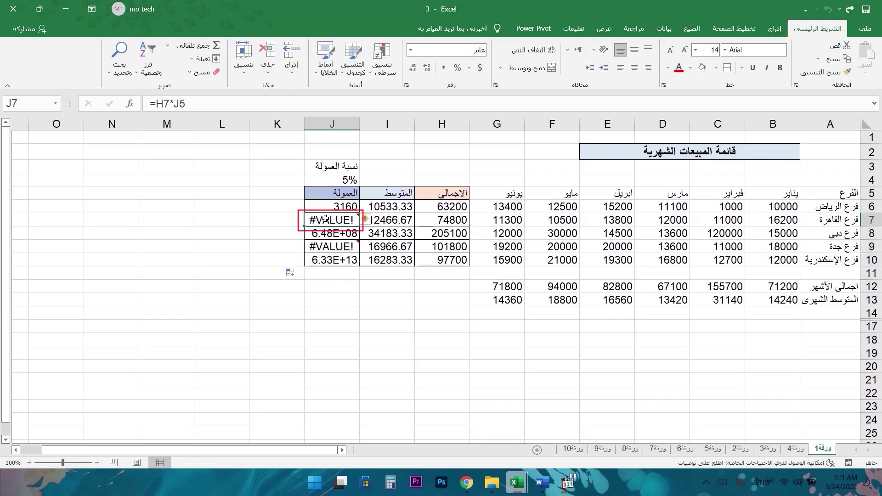
{"action": "double_click", "coordinate": [330, 220]}
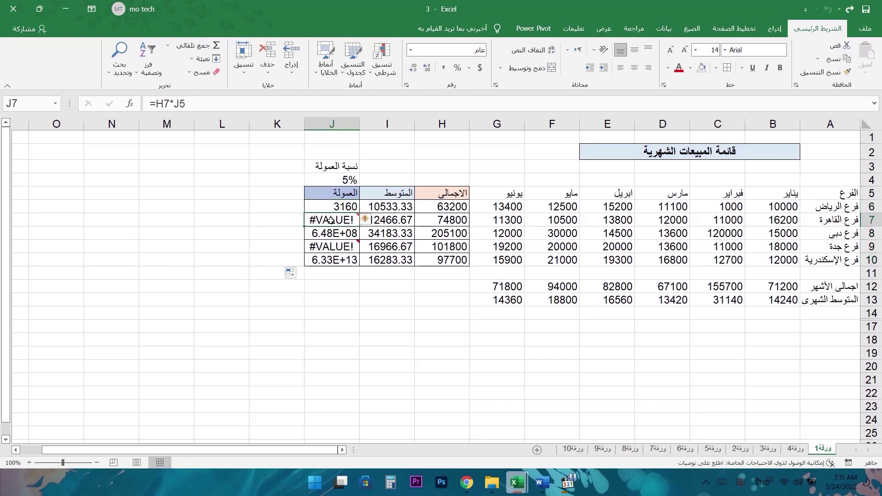
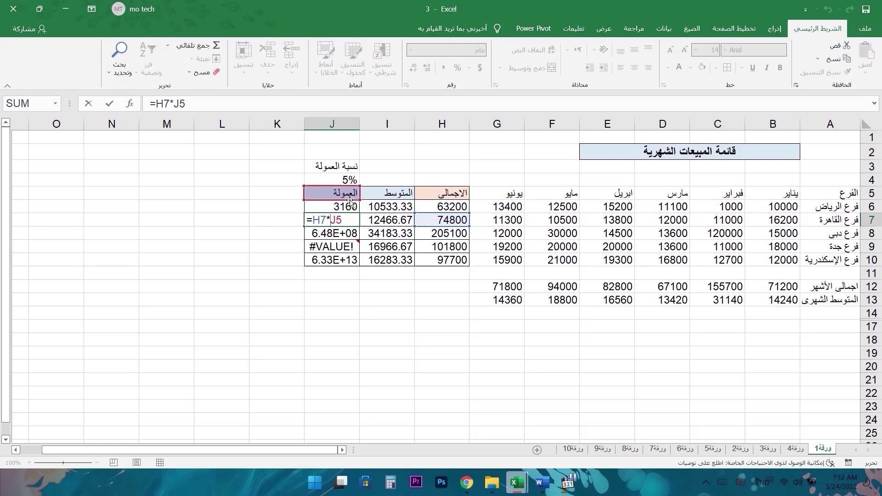
- Point J7's commission formula at the 5% rate in J4
{"action": "left_click", "coordinate": [352, 184]}
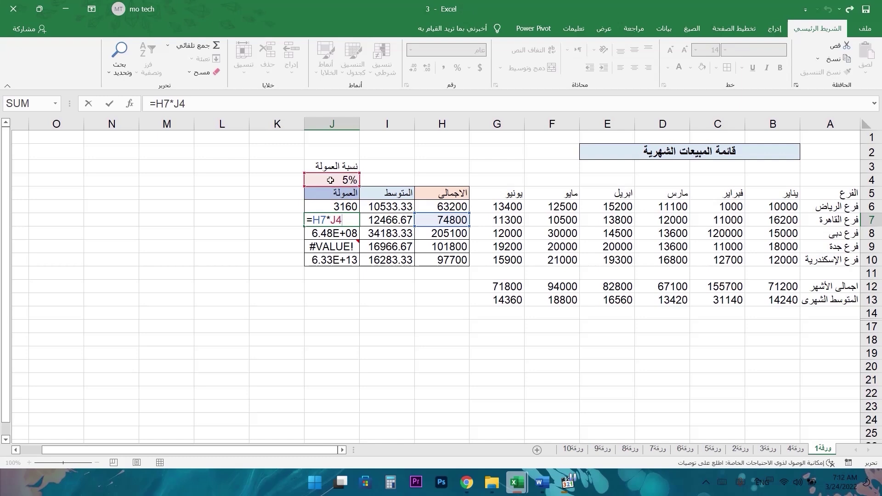
{"action": "key", "text": "Return"}
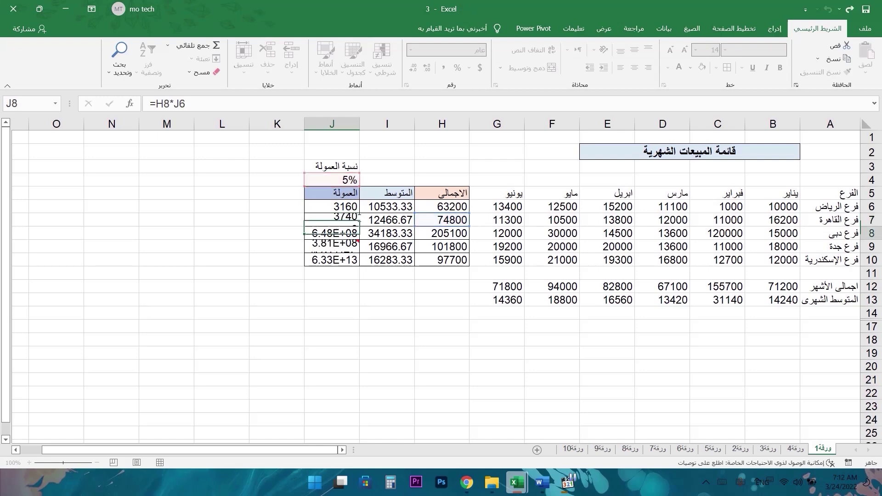
{"action": "left_click", "coordinate": [343, 223]}
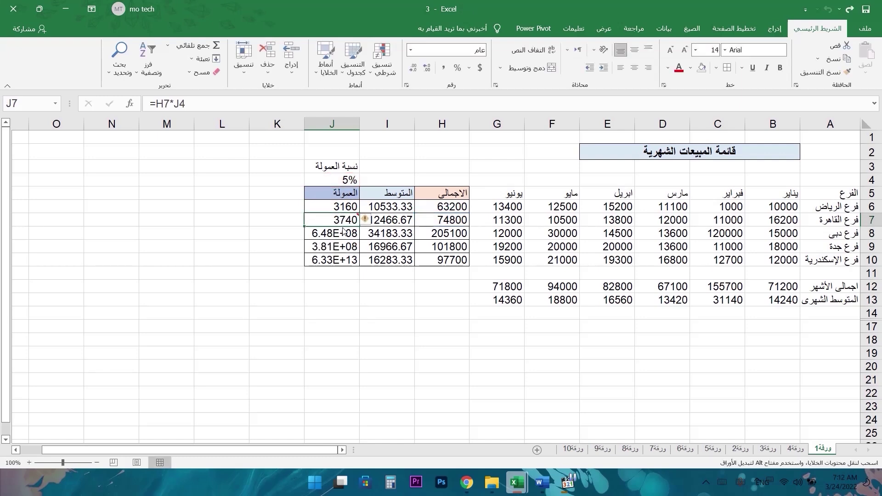
- Inspect J8's formula, then undo twice to clear the commissions in J7:J10
{"action": "left_click_drag", "start_coordinate": [343, 234], "coordinate": [342, 259]}
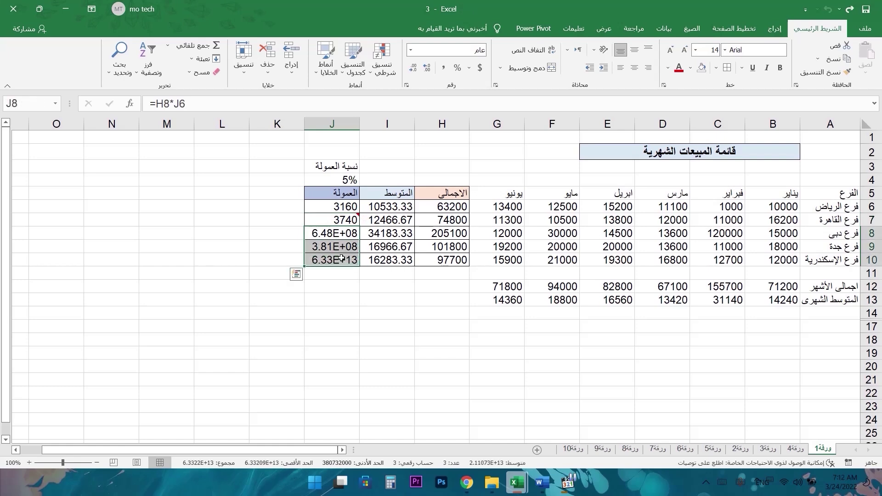
{"action": "left_click", "coordinate": [347, 233]}
{"action": "double_click", "coordinate": [347, 233]}
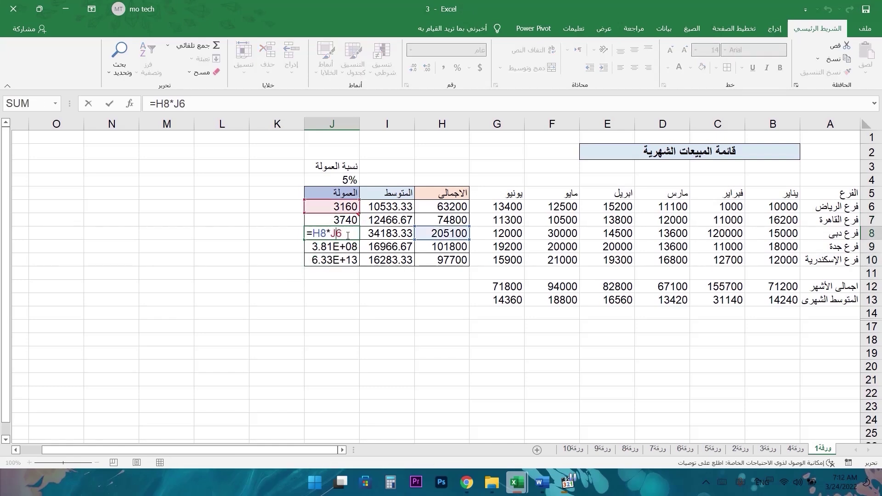
{"action": "left_click", "coordinate": [349, 179]}
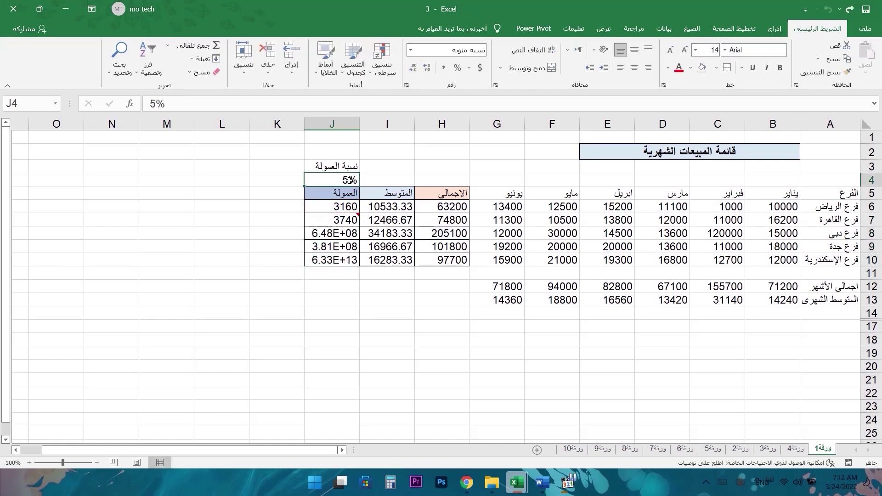
{"action": "left_click", "coordinate": [357, 231]}
{"action": "key", "text": "ctrl+z"}
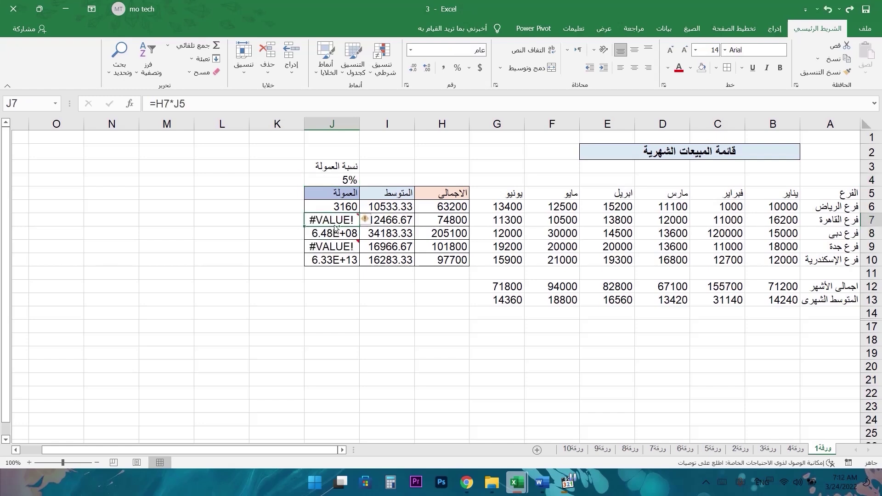
{"action": "key", "text": "ctrl+z"}
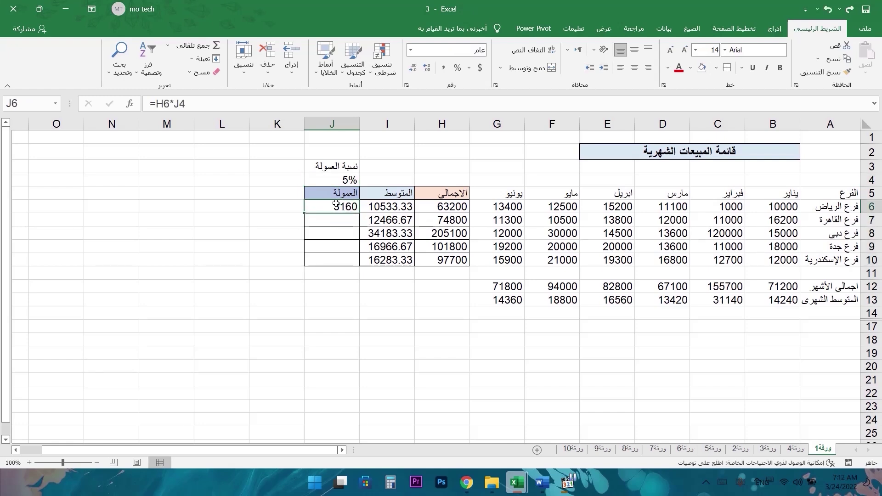
- Change J6's formula to =H6*$J$4, locking the 5% rate as absolute
{"action": "double_click", "coordinate": [327, 207]}
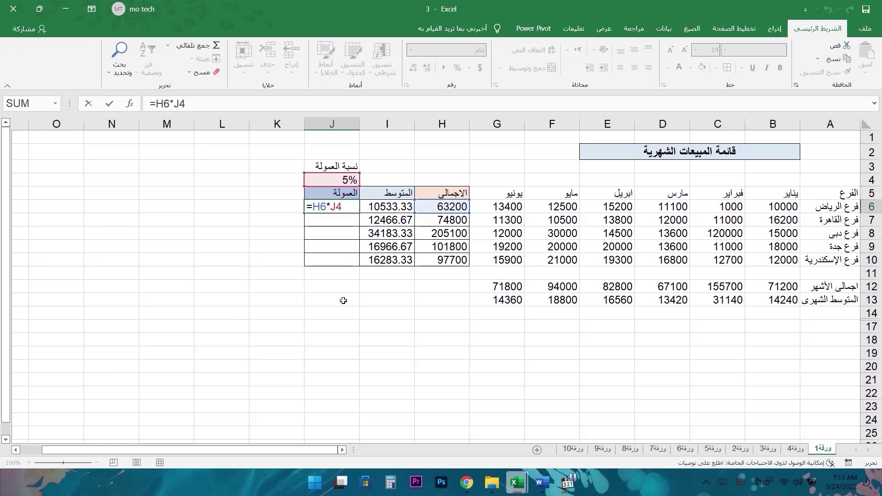
{"action": "key", "text": "F4"}
{"action": "left_click_drag", "start_coordinate": [330, 206], "coordinate": [335, 206]}
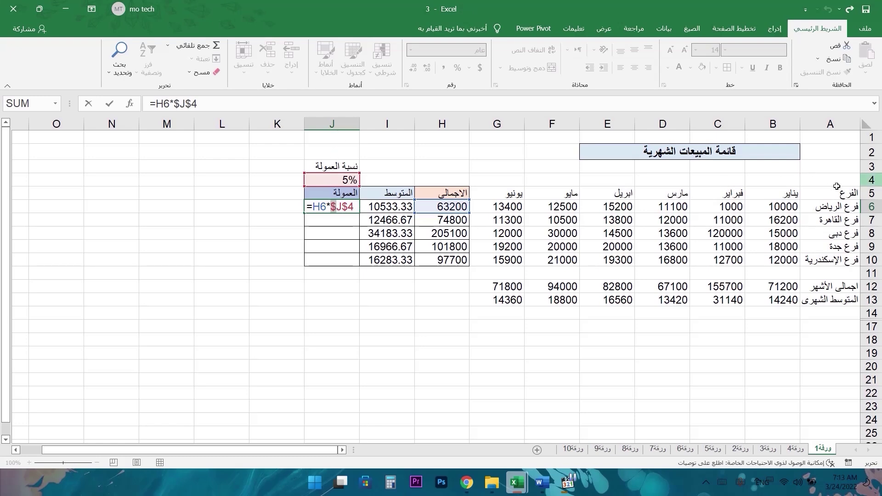
{"action": "key", "text": "Return"}
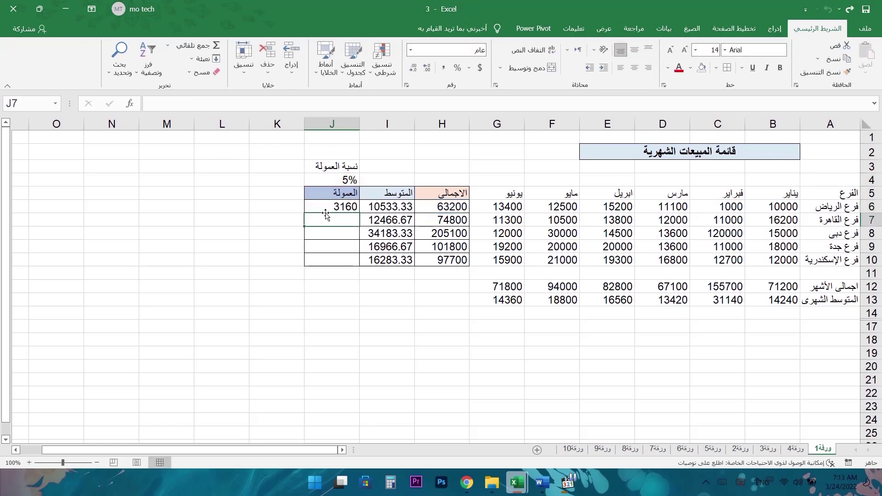
- Fill the commission formula from J6 down to J10
{"action": "left_click", "coordinate": [322, 204]}
{"action": "left_click_drag", "start_coordinate": [305, 213], "coordinate": [308, 264]}
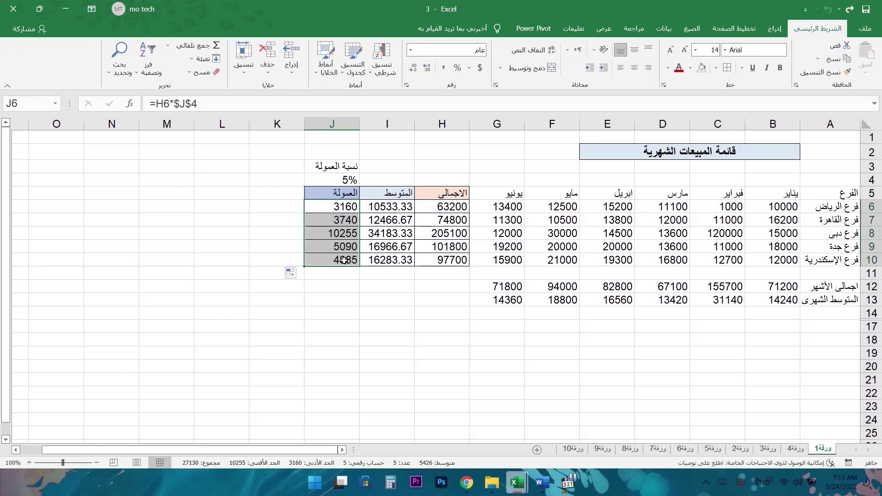
{"action": "left_click", "coordinate": [326, 220]}
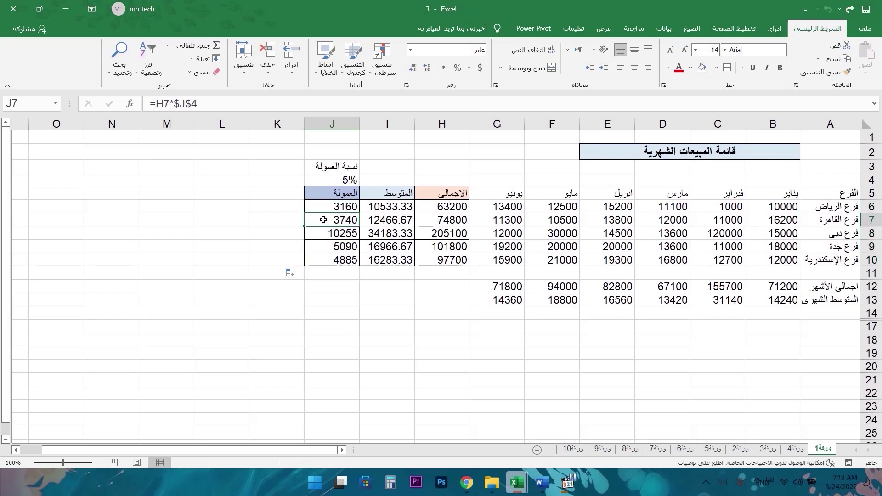
- Check the copied commission formulas in J7, J8, J9 and J6
{"action": "double_click", "coordinate": [324, 220]}
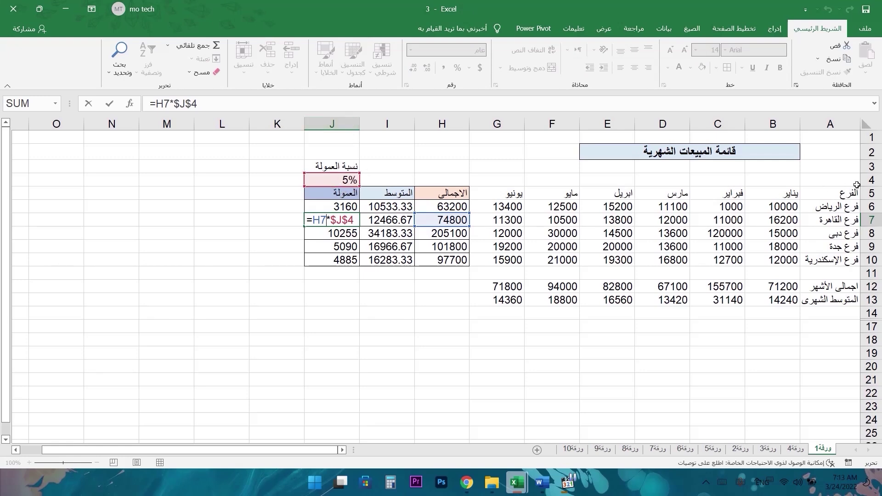
{"action": "key", "text": "Return"}
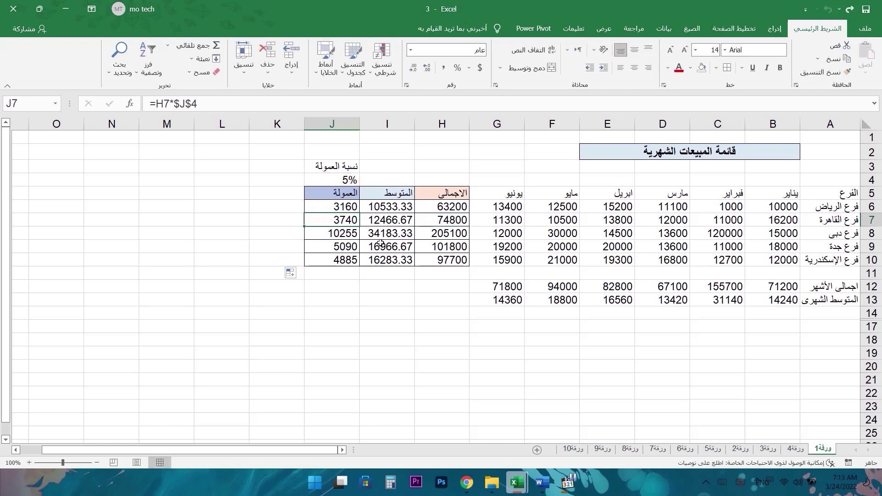
{"action": "double_click", "coordinate": [323, 233]}
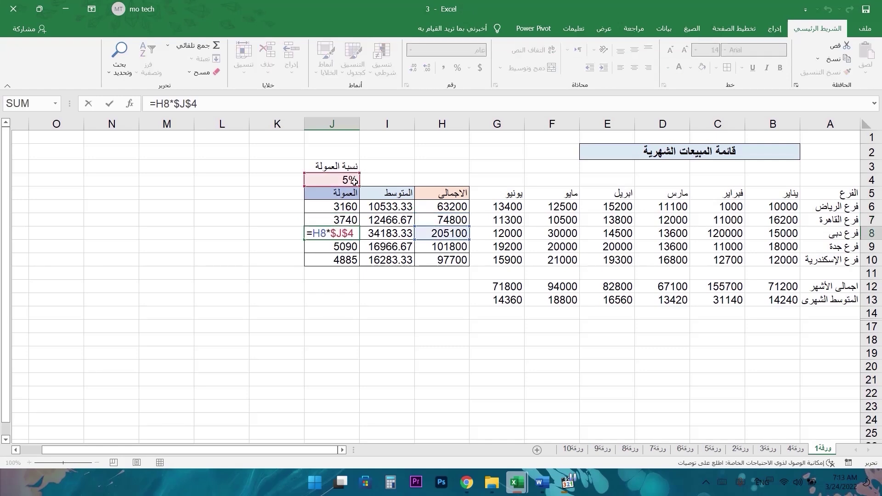
{"action": "key", "text": "Return"}
{"action": "key", "text": "F2"}
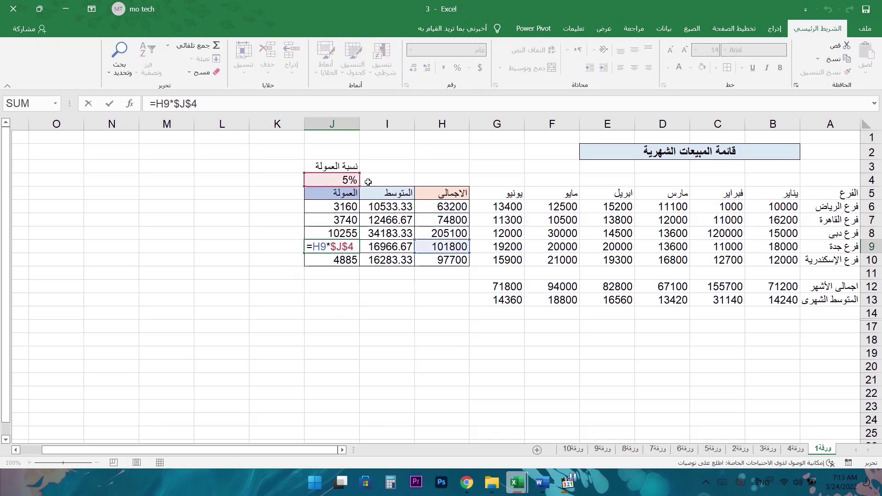
{"action": "key", "text": "Return"}
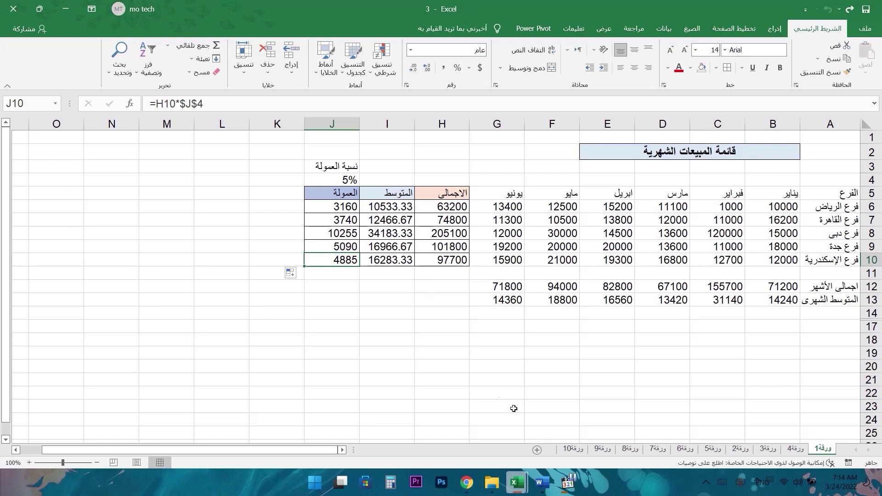
{"action": "double_click", "coordinate": [339, 207]}
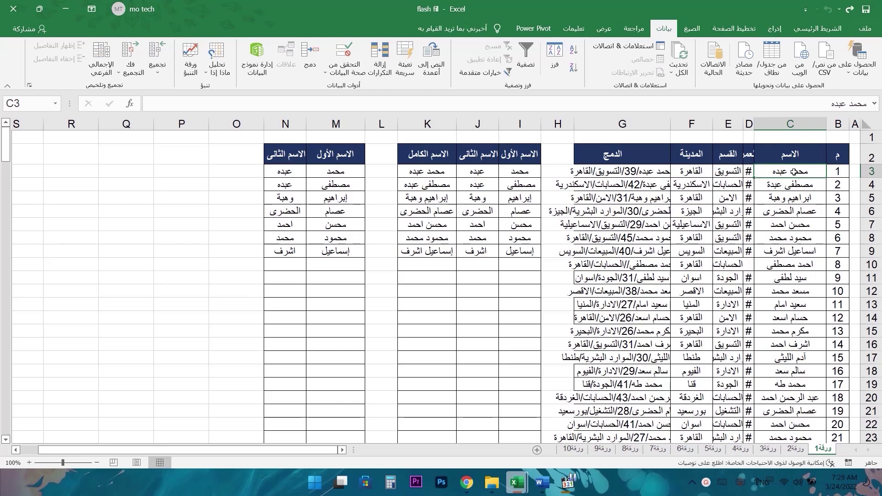
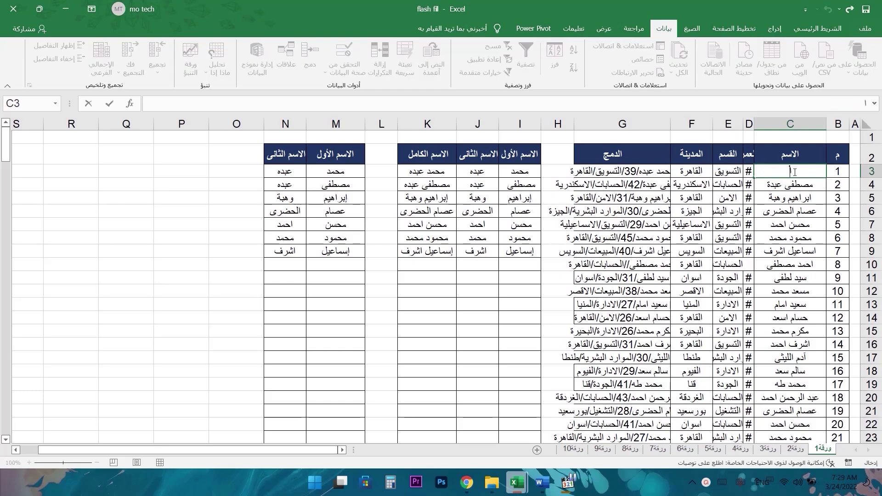
- Enter a new two-part name in C3, then undo it
{"action": "key", "text": "ctrl+Return"}
{"action": "key", "text": "ctrl+z"}
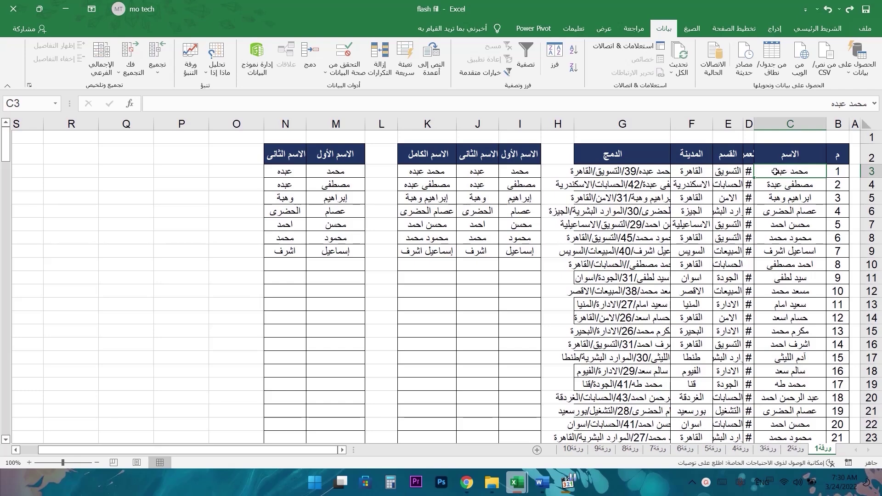
- Replace the end of C3's name with a new two-word ending
{"action": "double_click", "coordinate": [768, 172]}
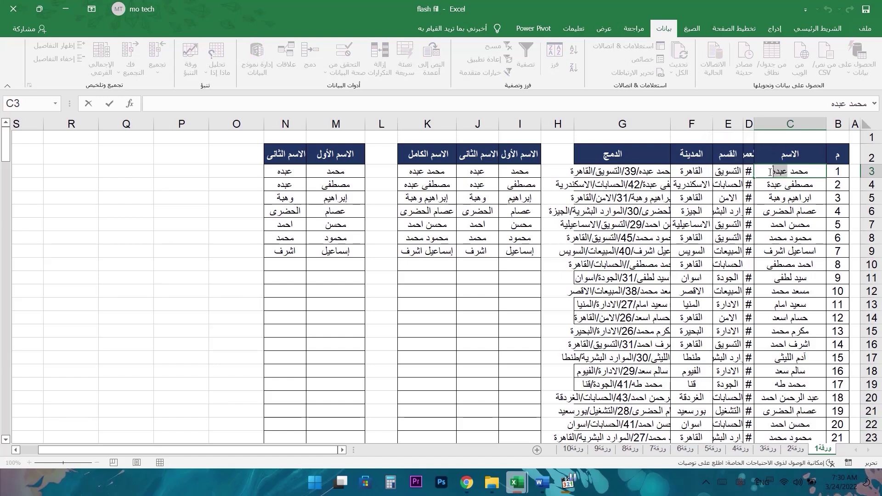
{"action": "key", "text": "BackSpace"}
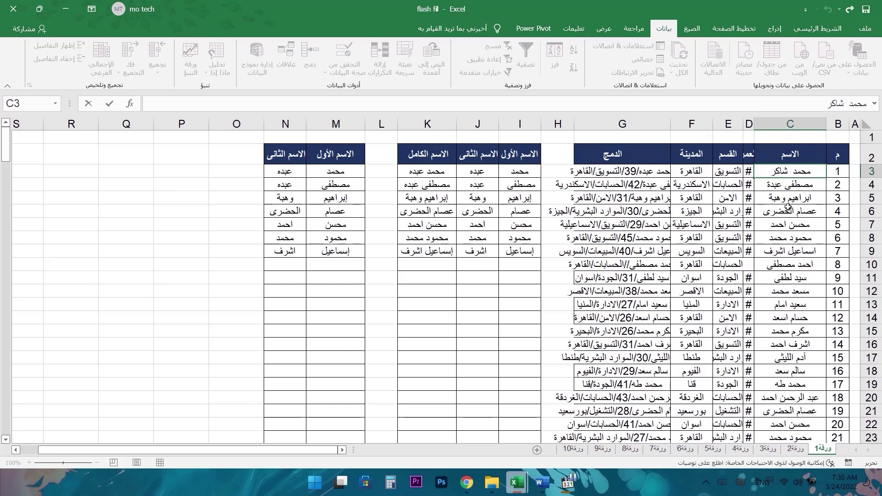
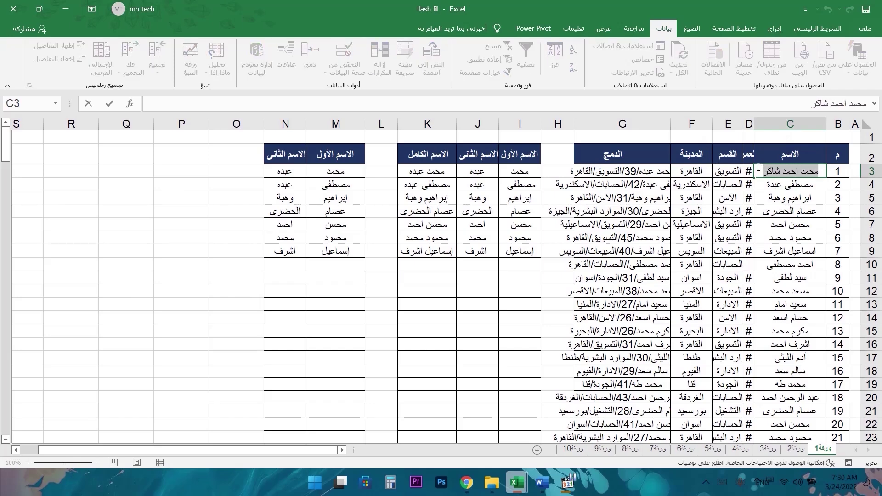
{"action": "left_click", "coordinate": [775, 185]}
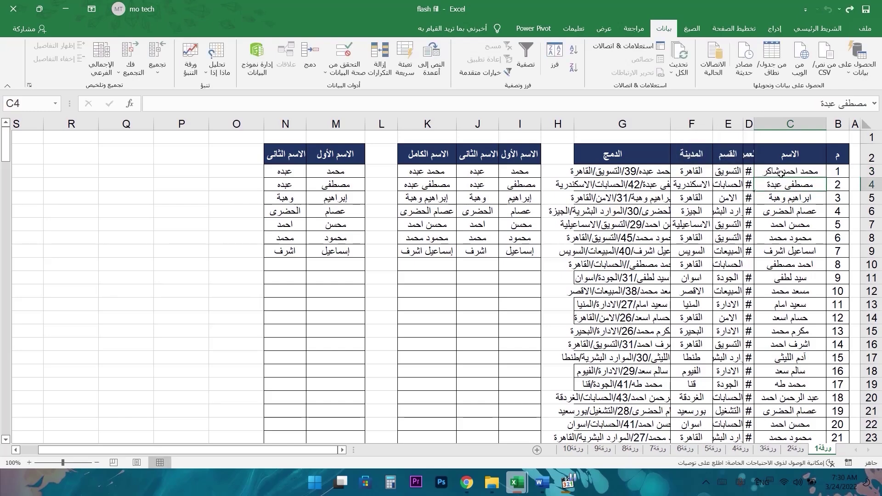
- Swap the last word of C3's name for a different surname in the formula bar
{"action": "left_click", "coordinate": [781, 171]}
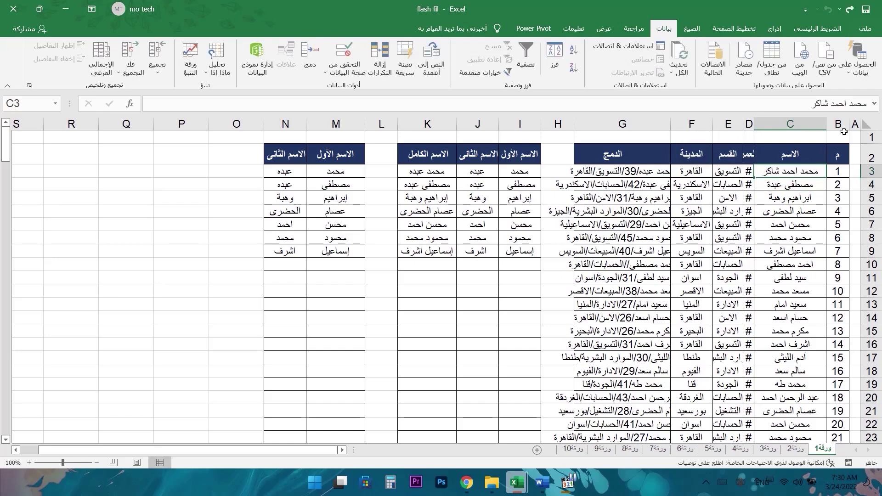
{"action": "left_click", "coordinate": [803, 104]}
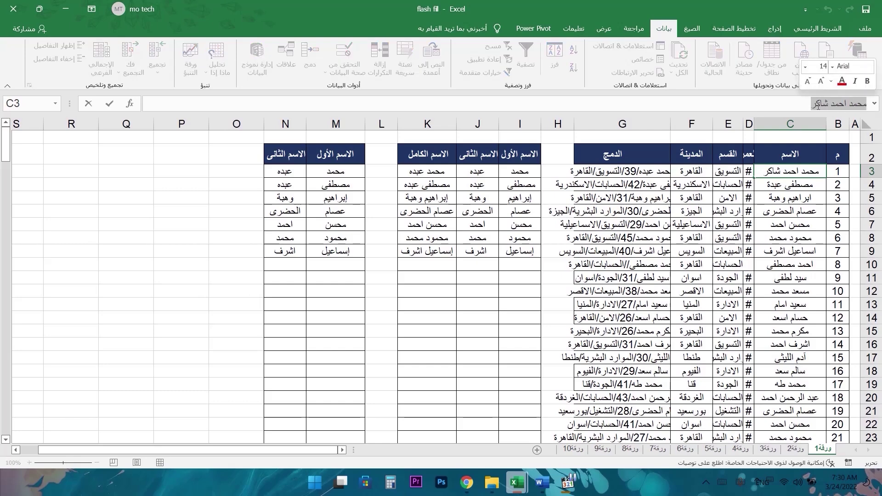
{"action": "left_click_drag", "start_coordinate": [807, 104], "coordinate": [827, 105]}
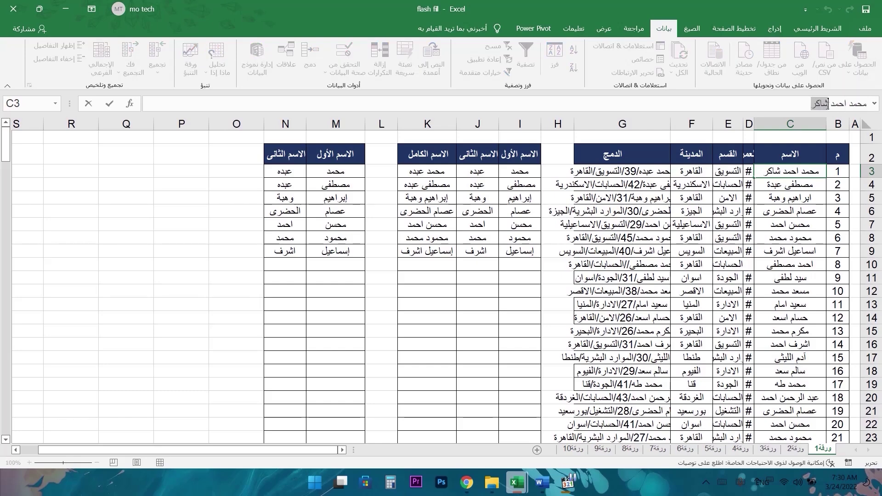
{"action": "key", "text": "BackSpace"}
{"action": "type", "text": "العمرى"}
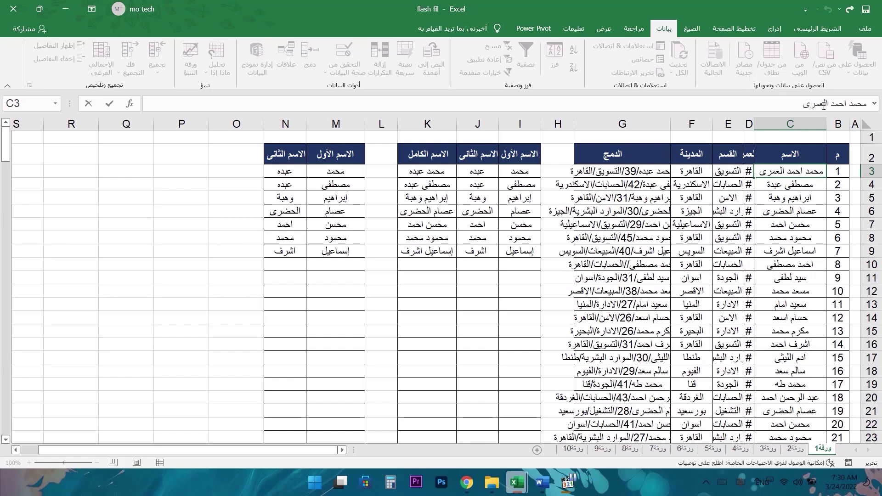
{"action": "key", "text": "Return"}
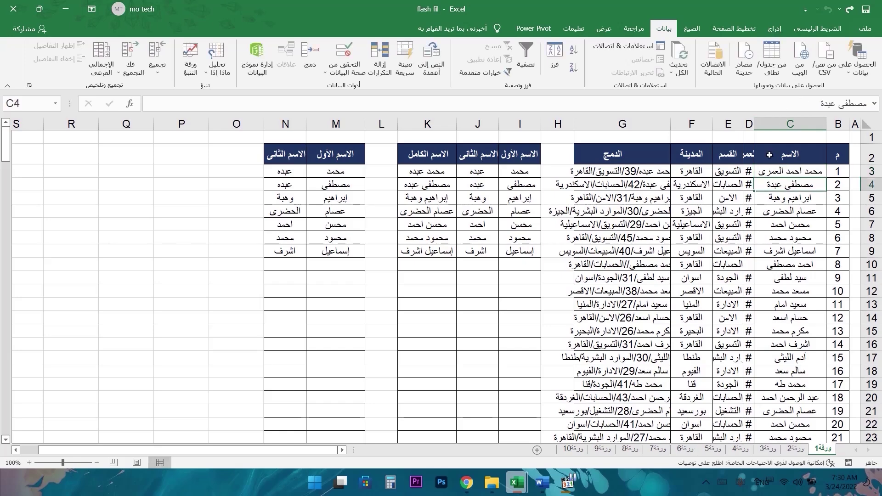
{"action": "left_click", "coordinate": [788, 171]}
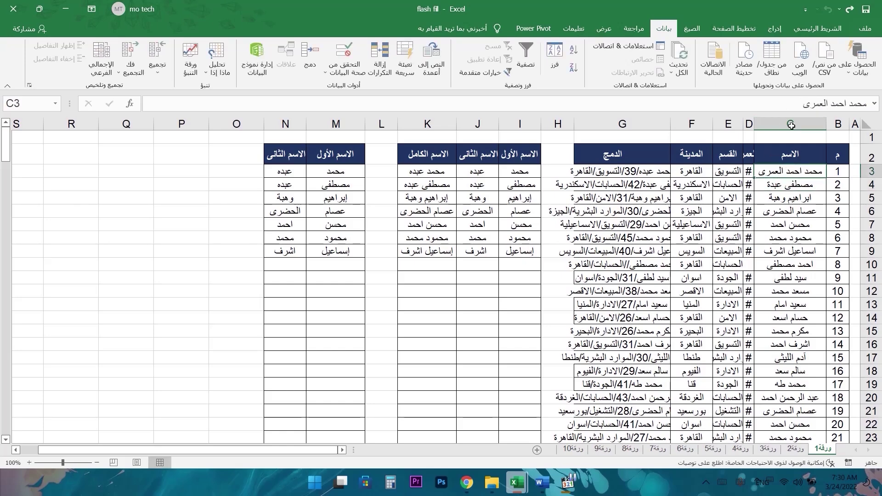
{"action": "key", "text": "F2"}
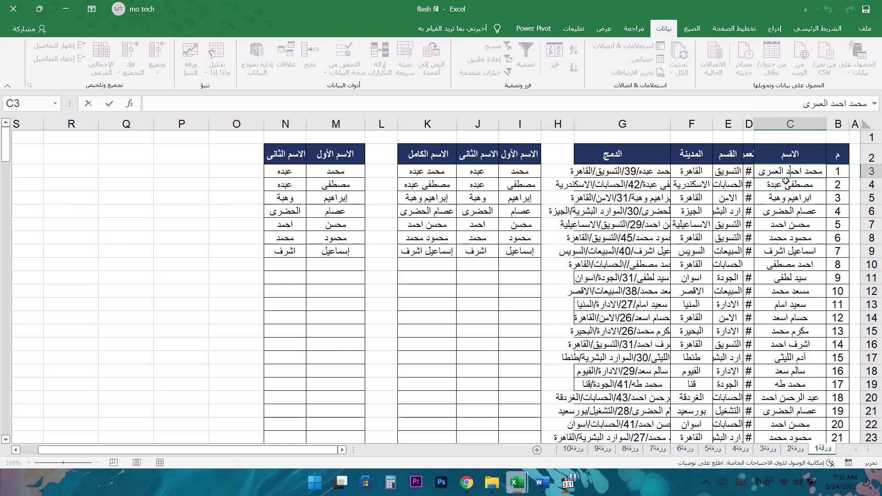
{"action": "key", "text": "Return"}
{"action": "left_click", "coordinate": [787, 172]}
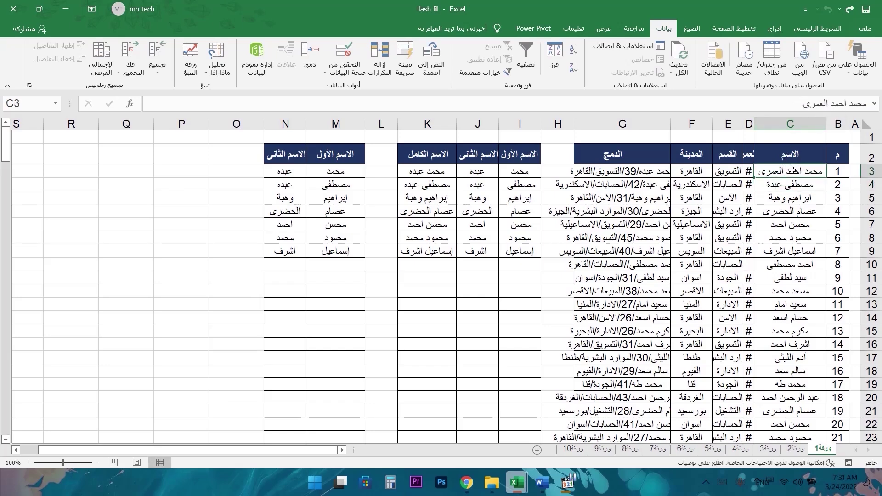
{"action": "left_click", "coordinate": [793, 108]}
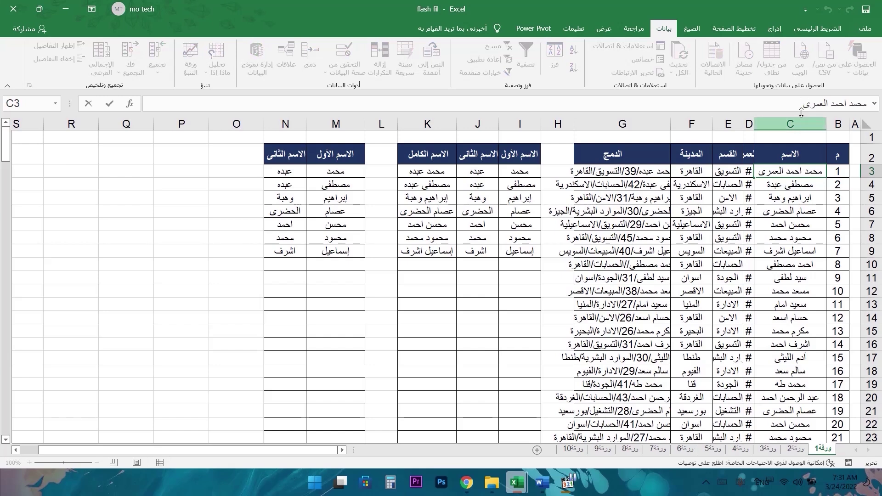
{"action": "left_click_drag", "start_coordinate": [804, 104], "coordinate": [827, 109]}
{"action": "type", "text": "سيد"}
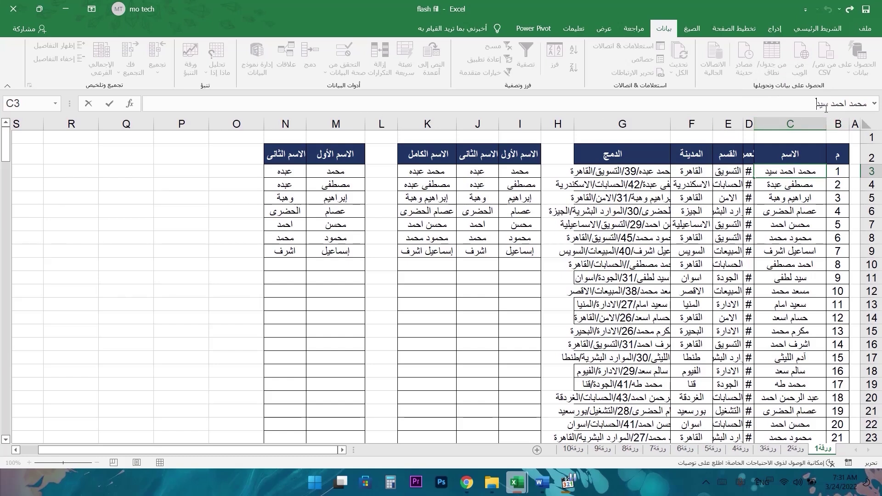
{"action": "left_click", "coordinate": [88, 105]}
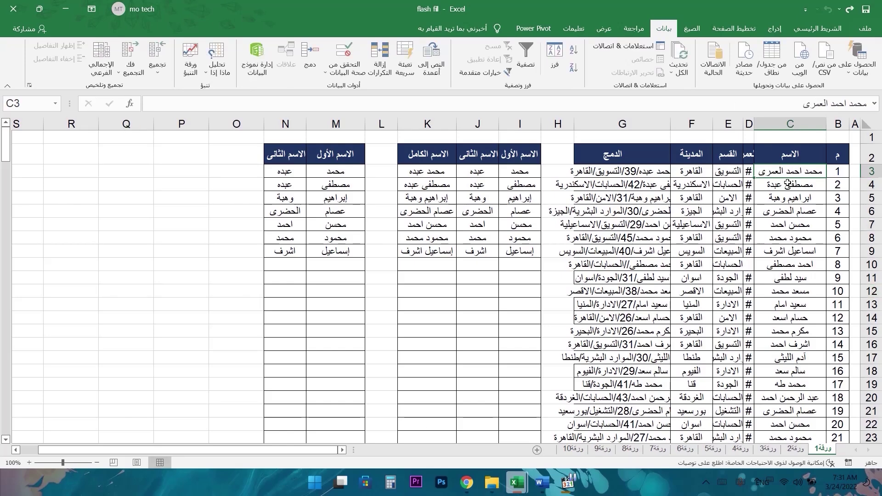
{"action": "key", "text": "F2"}
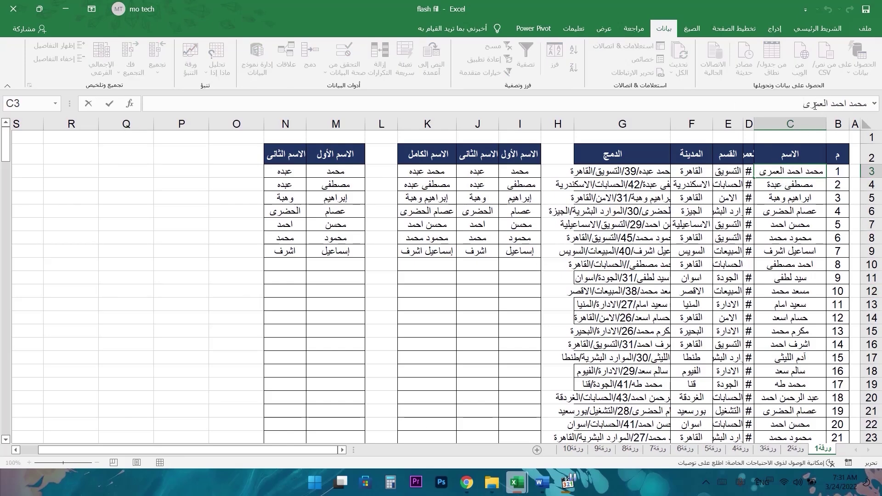
{"action": "left_click", "coordinate": [112, 106]}
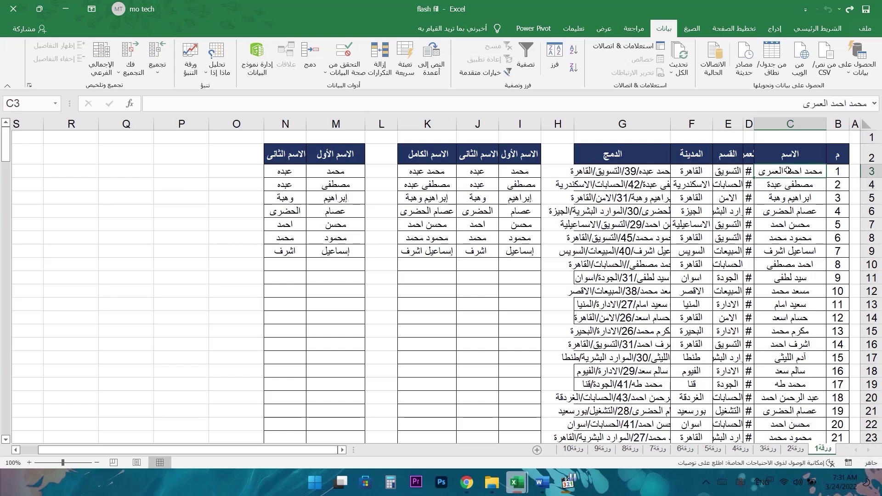
{"action": "left_click", "coordinate": [628, 173]}
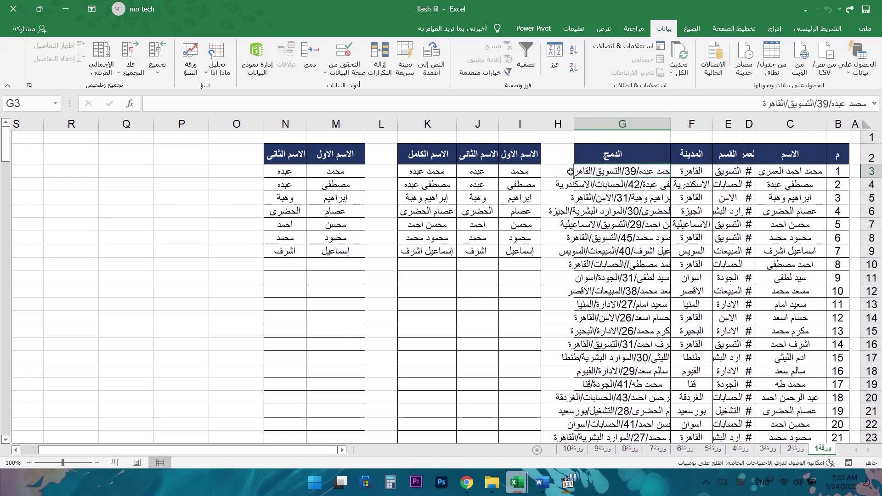
- Inspect G4's merged text, then widen column G so entries show in full
{"action": "left_click", "coordinate": [584, 120]}
{"action": "left_click", "coordinate": [596, 185]}
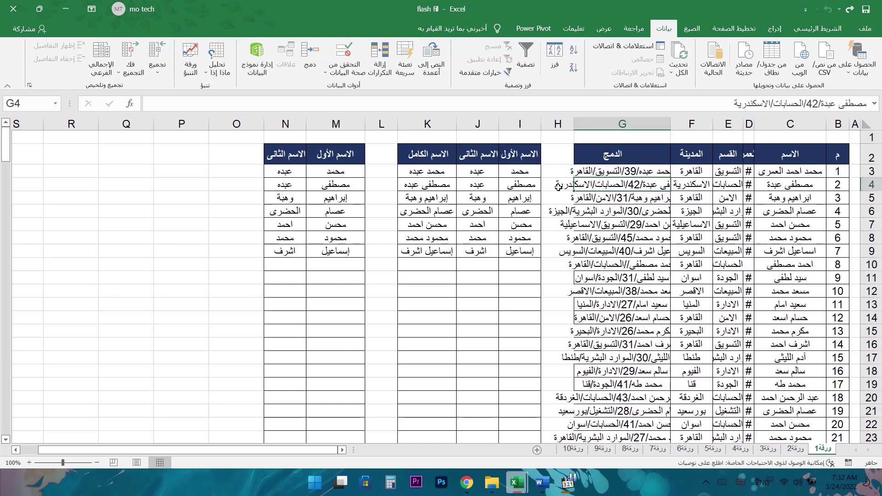
{"action": "double_click", "coordinate": [592, 185]}
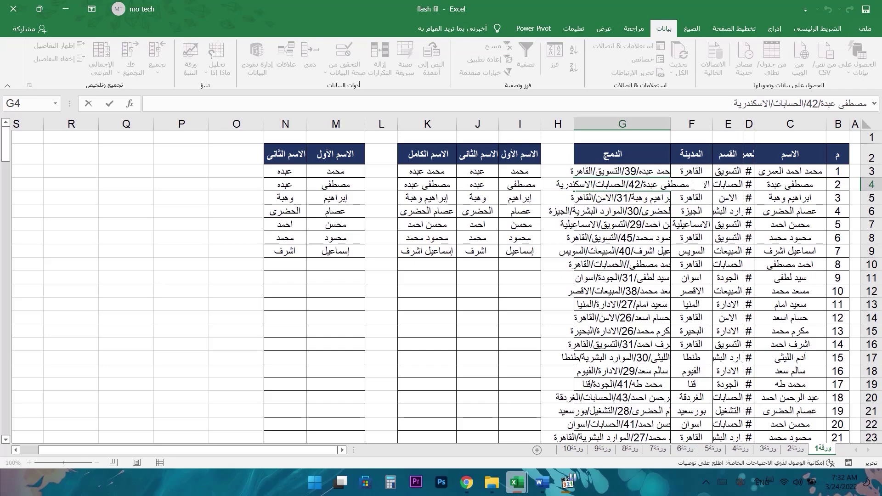
{"action": "left_click_drag", "start_coordinate": [687, 186], "coordinate": [661, 185]}
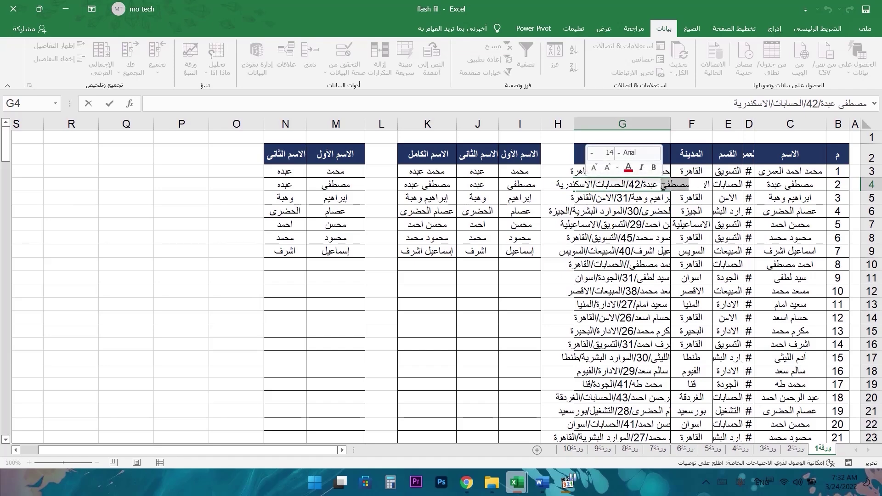
{"action": "left_click", "coordinate": [646, 198]}
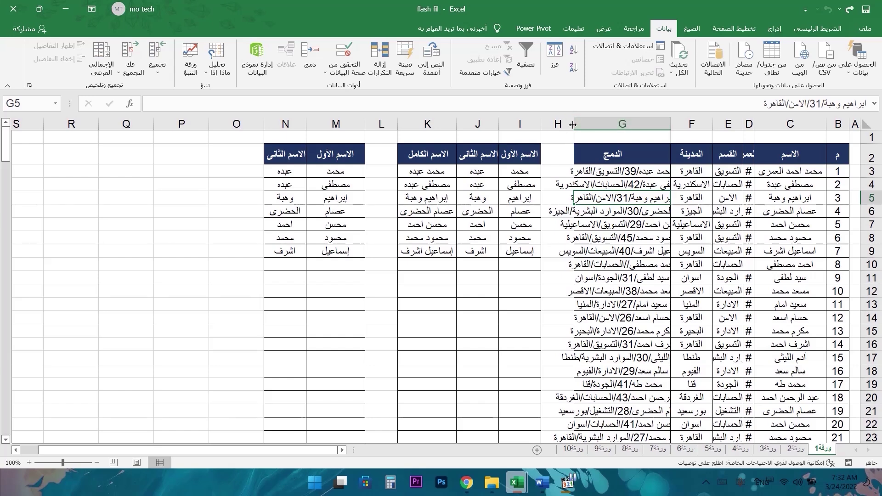
{"action": "left_click_drag", "start_coordinate": [573, 124], "coordinate": [516, 128]}
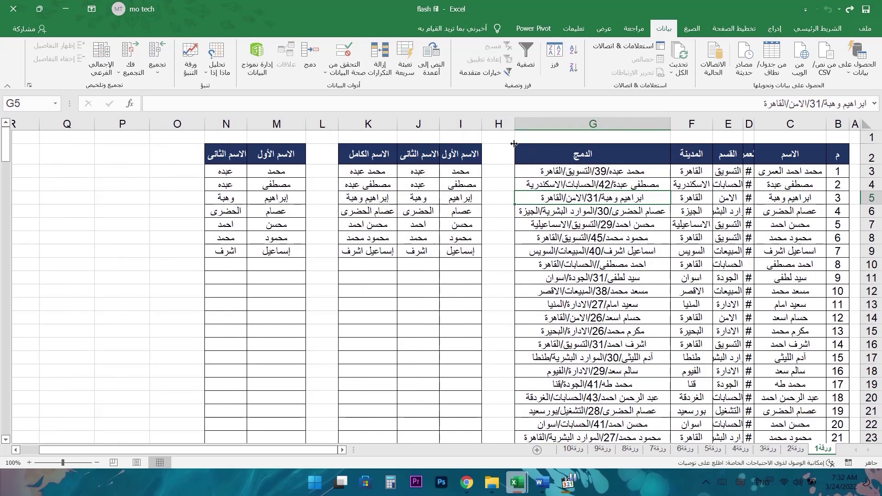
- Wrap text in K2:K9 and narrow column K to about 6.46 width
{"action": "left_click", "coordinate": [531, 211]}
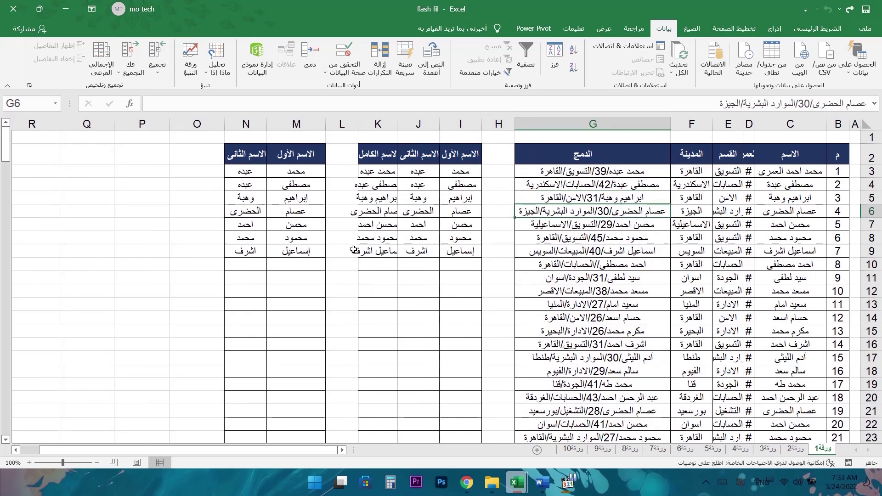
{"action": "left_click_drag", "start_coordinate": [357, 125], "coordinate": [329, 125]}
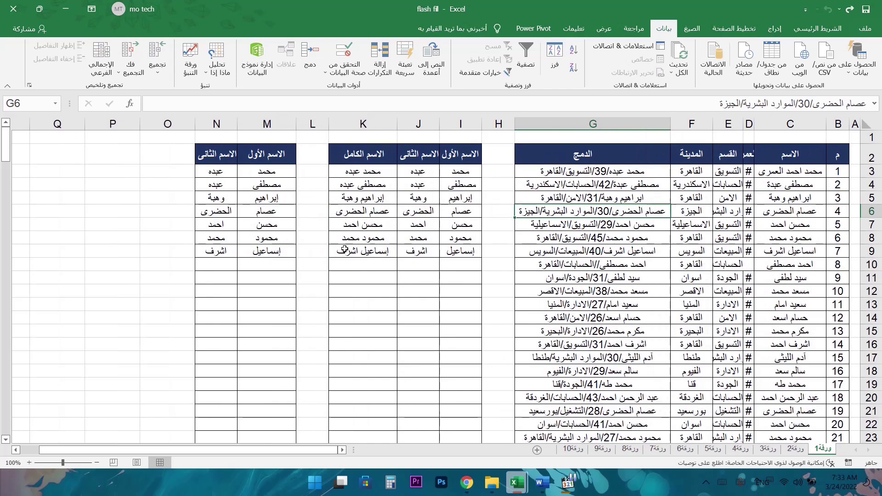
{"action": "left_click_drag", "start_coordinate": [364, 172], "coordinate": [370, 249]}
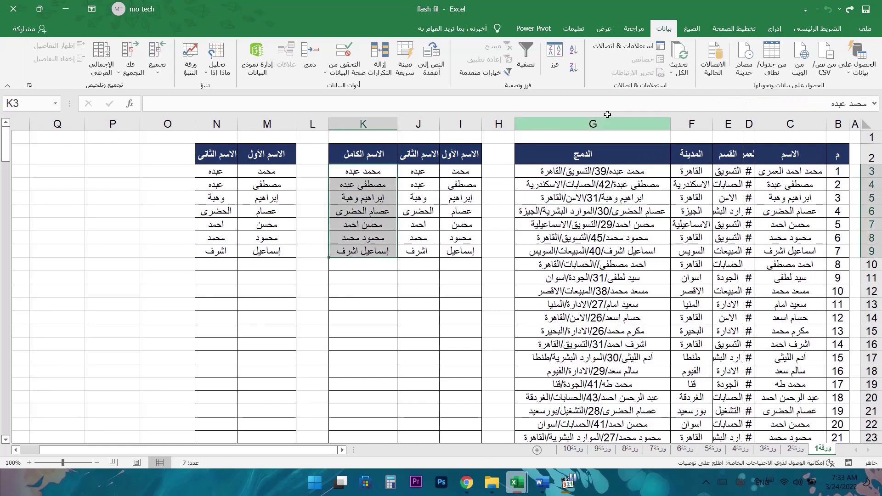
{"action": "left_click", "coordinate": [816, 30]}
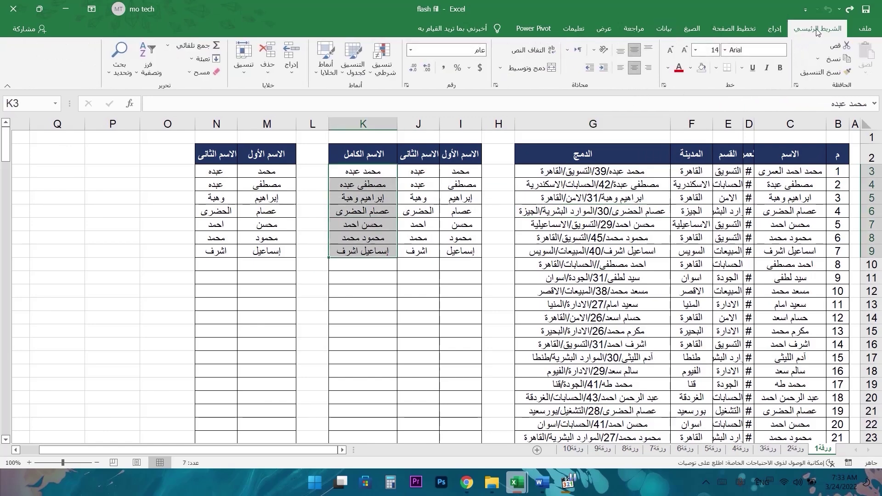
{"action": "left_click_drag", "start_coordinate": [363, 154], "coordinate": [384, 255]}
{"action": "left_click", "coordinate": [531, 50]}
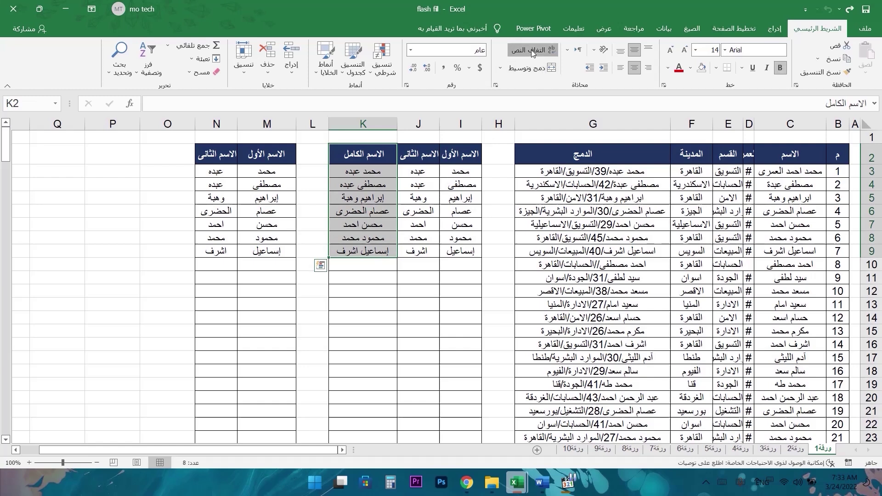
{"action": "left_click_drag", "start_coordinate": [328, 124], "coordinate": [354, 127]}
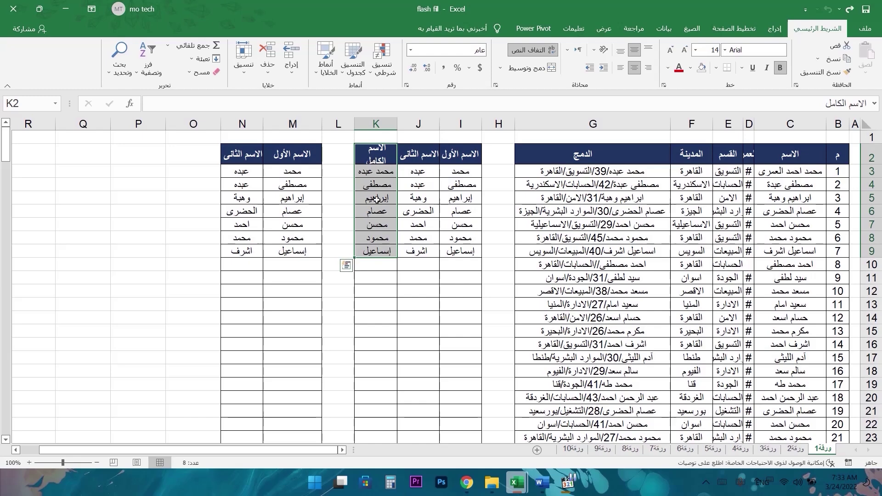
{"action": "left_click_drag", "start_coordinate": [872, 157], "coordinate": [868, 257]}
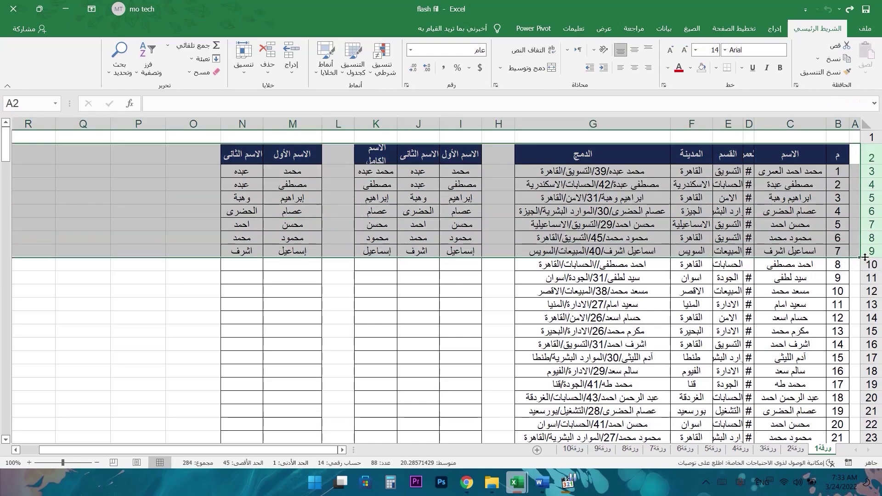
- Auto-fit rows 2–9, narrow column K slightly, and shorten rows 3–9
{"action": "double_click", "coordinate": [866, 257]}
{"action": "left_click", "coordinate": [376, 178]}
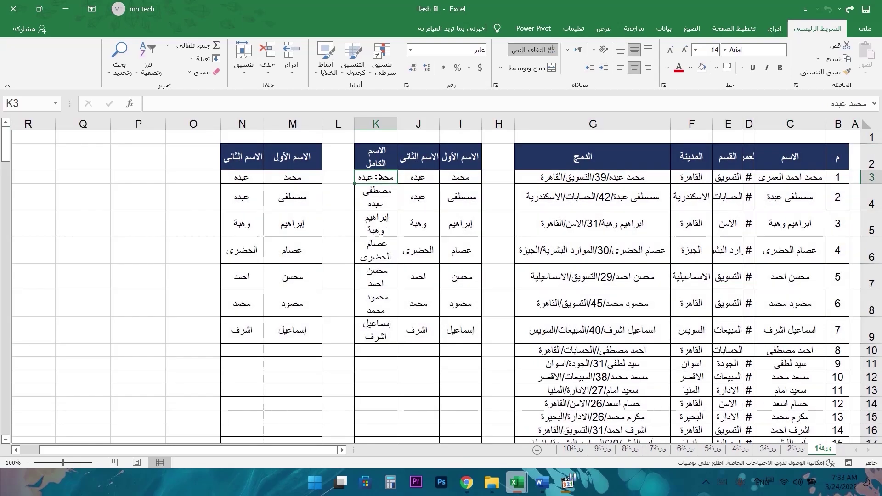
{"action": "left_click_drag", "start_coordinate": [354, 124], "coordinate": [357, 124]}
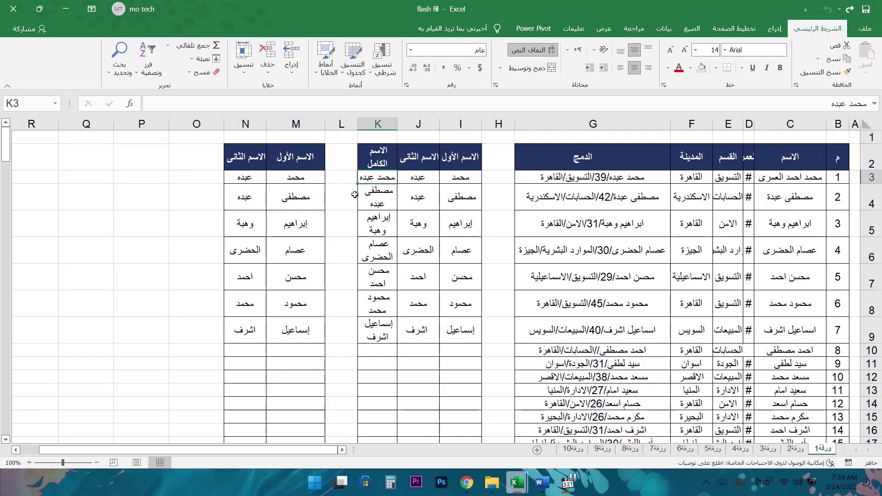
{"action": "left_click", "coordinate": [374, 196]}
{"action": "left_click", "coordinate": [382, 229]}
{"action": "left_click", "coordinate": [386, 255]}
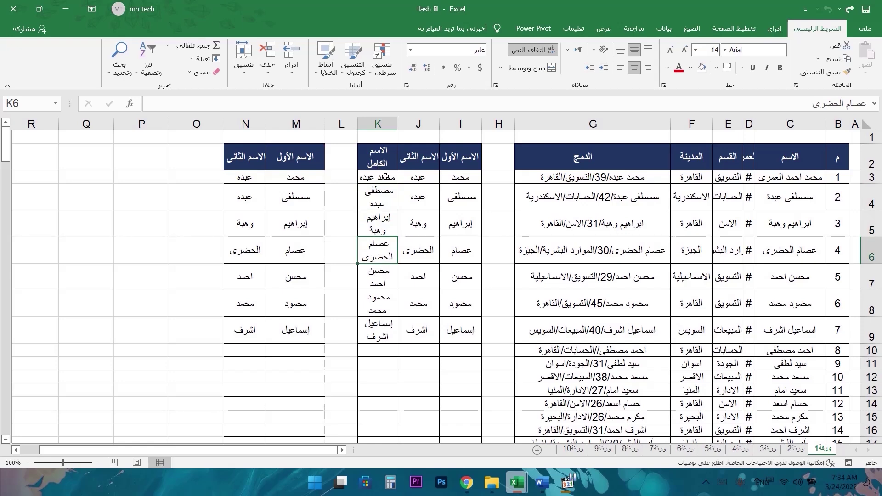
{"action": "left_click_drag", "start_coordinate": [872, 176], "coordinate": [869, 333]}
{"action": "left_click_drag", "start_coordinate": [865, 323], "coordinate": [866, 298]}
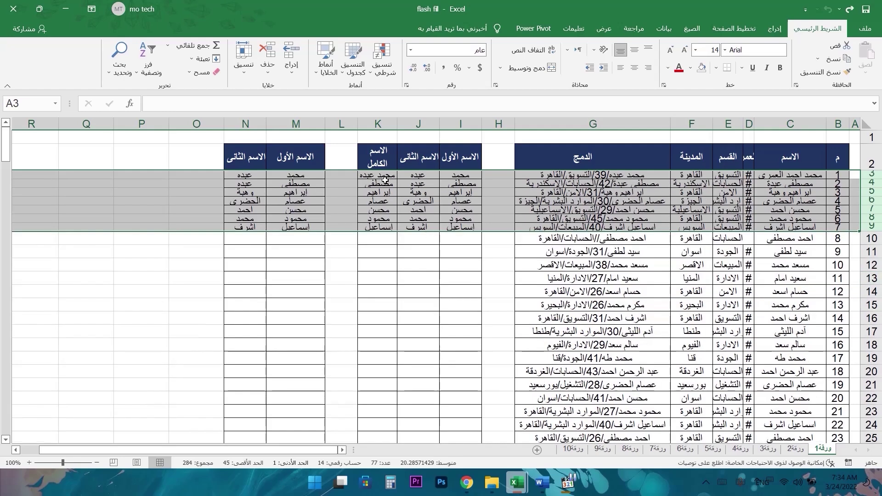
- Inspect the wrapped full name in K4 without changing it
{"action": "left_click", "coordinate": [385, 178]}
{"action": "left_click", "coordinate": [385, 186]}
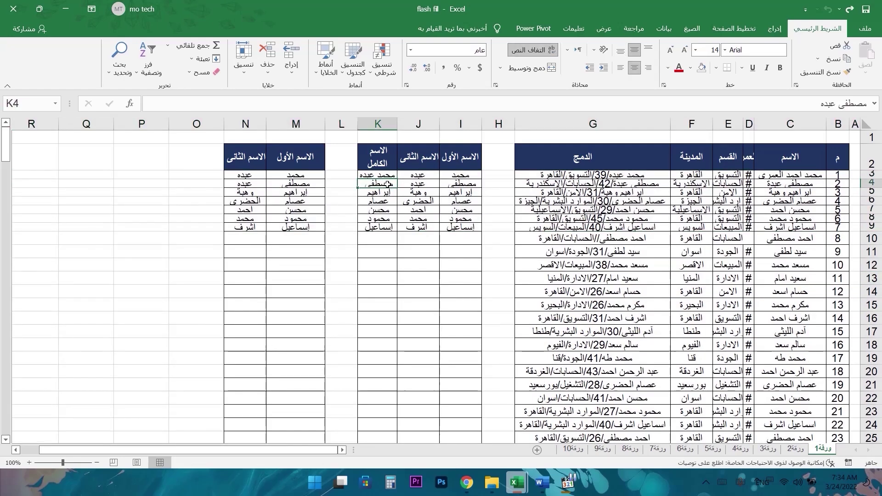
{"action": "double_click", "coordinate": [386, 185]}
{"action": "key", "text": "Return"}
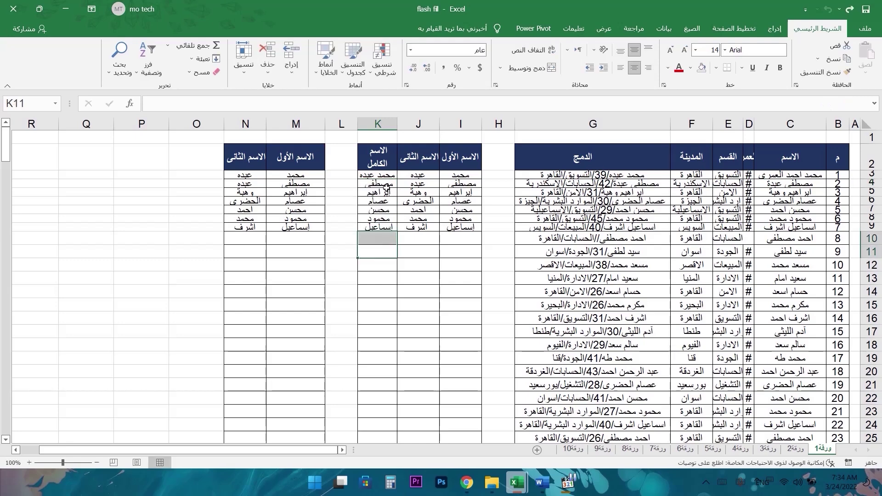
{"action": "left_click", "coordinate": [387, 186]}
{"action": "left_click_drag", "start_coordinate": [820, 104], "coordinate": [868, 107]}
{"action": "key", "text": "Escape"}
- Narrow column K, widen J, and auto-fit rows 3–10 so names wrap onto two lines
{"action": "left_click", "coordinate": [375, 123]}
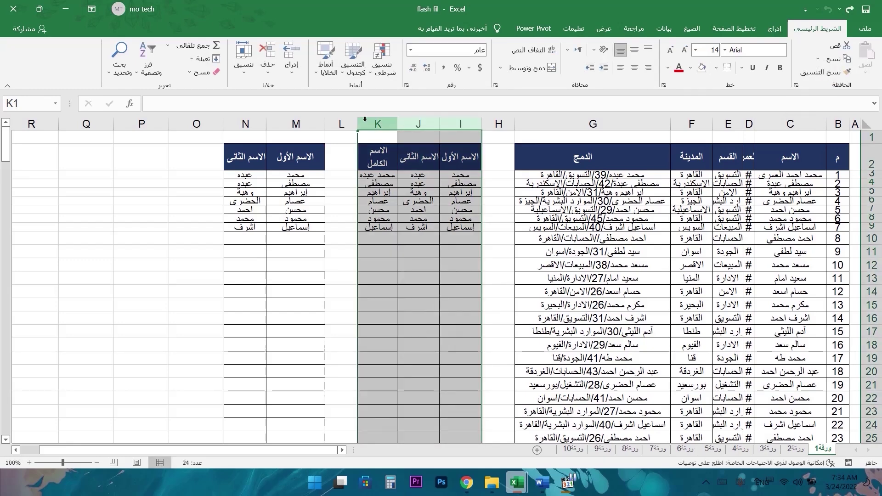
{"action": "left_click_drag", "start_coordinate": [374, 121], "coordinate": [464, 123]}
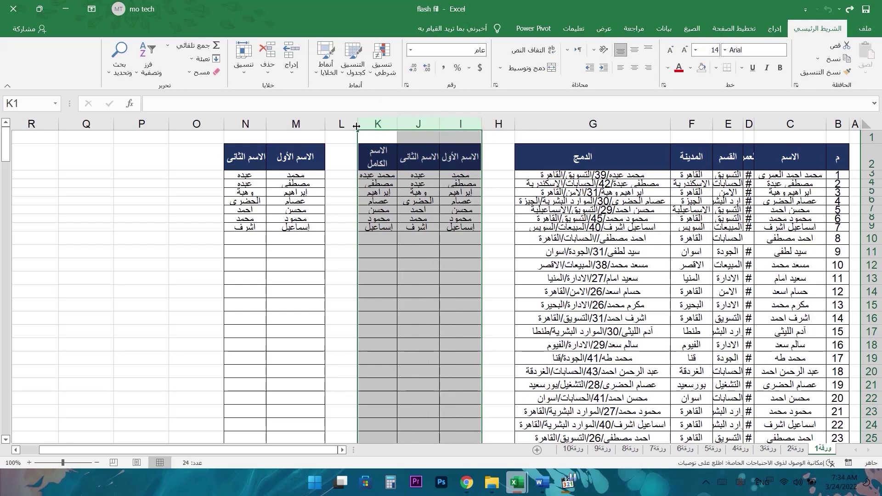
{"action": "left_click_drag", "start_coordinate": [356, 126], "coordinate": [352, 127]}
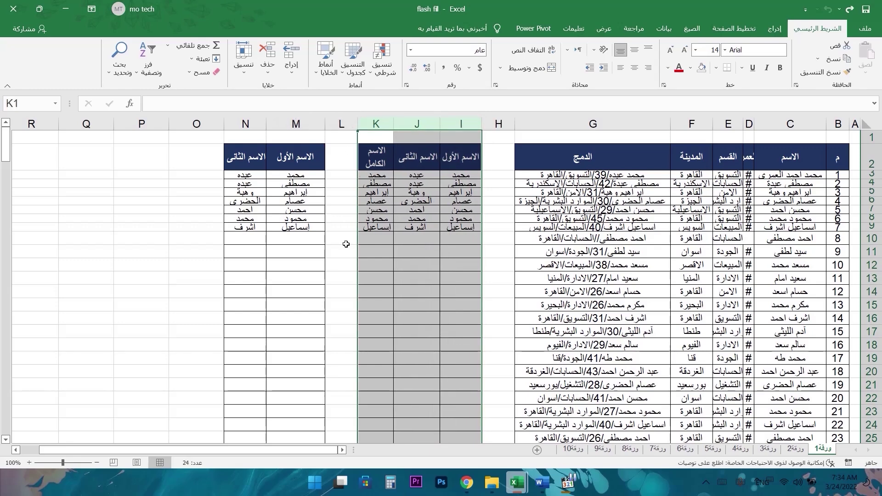
{"action": "left_click_drag", "start_coordinate": [871, 175], "coordinate": [869, 239]}
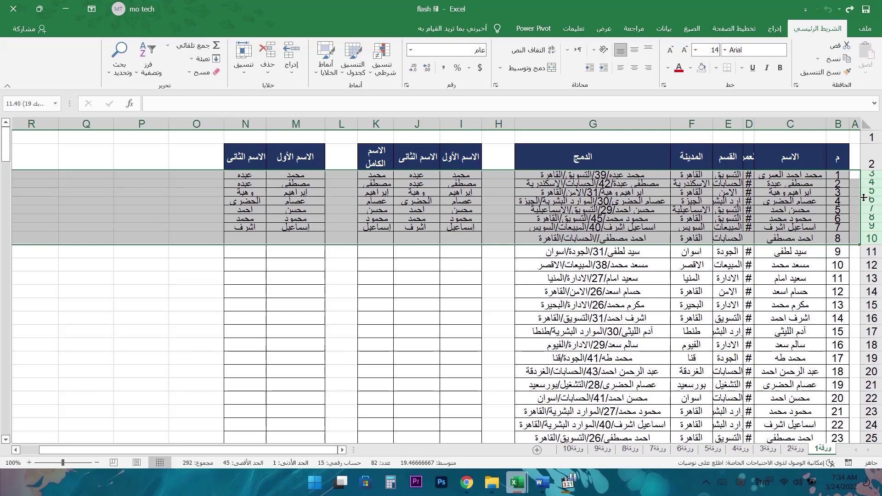
{"action": "double_click", "coordinate": [863, 198]}
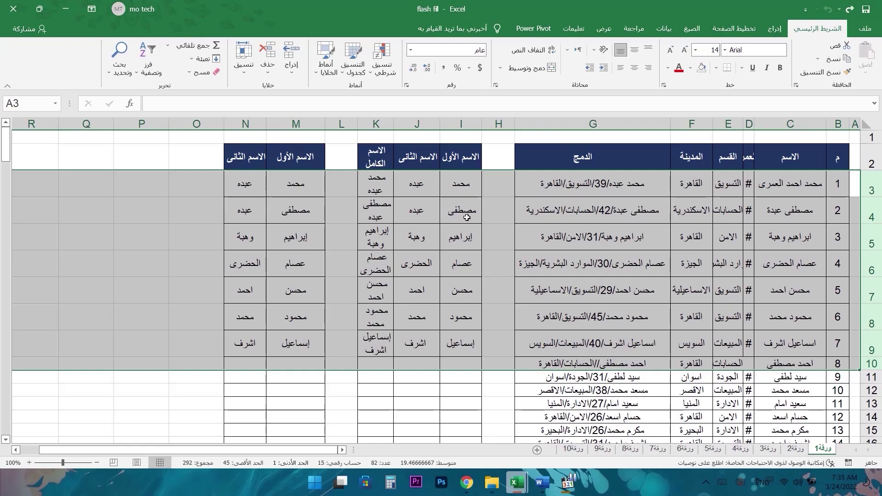
{"action": "left_click", "coordinate": [498, 237]}
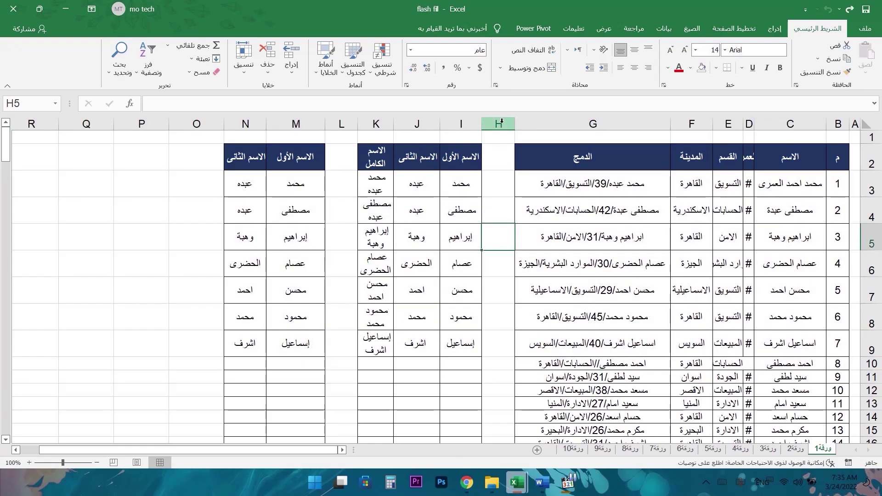
{"action": "left_click_drag", "start_coordinate": [496, 160], "coordinate": [498, 390]}
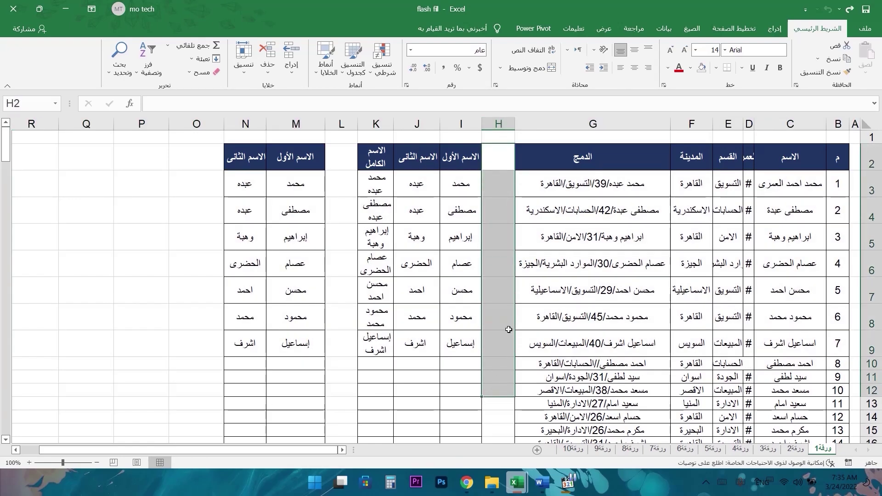
{"action": "left_click", "coordinate": [496, 121]}
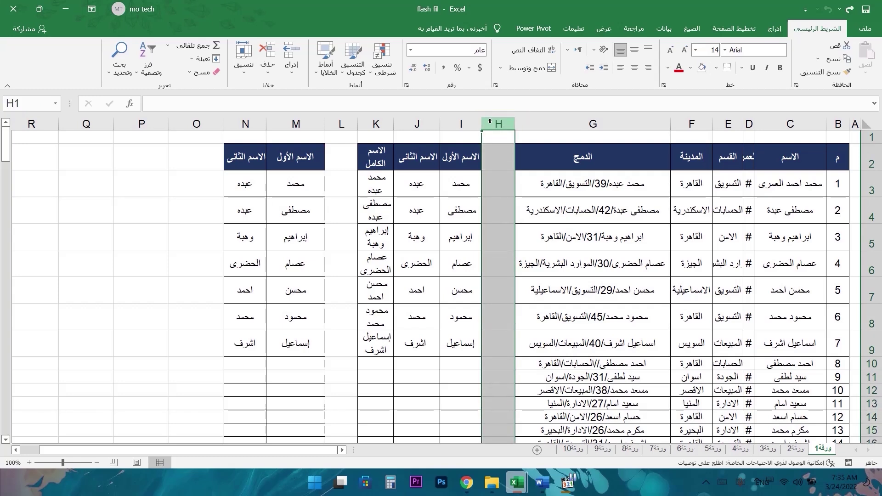
{"action": "right_click", "coordinate": [492, 127]}
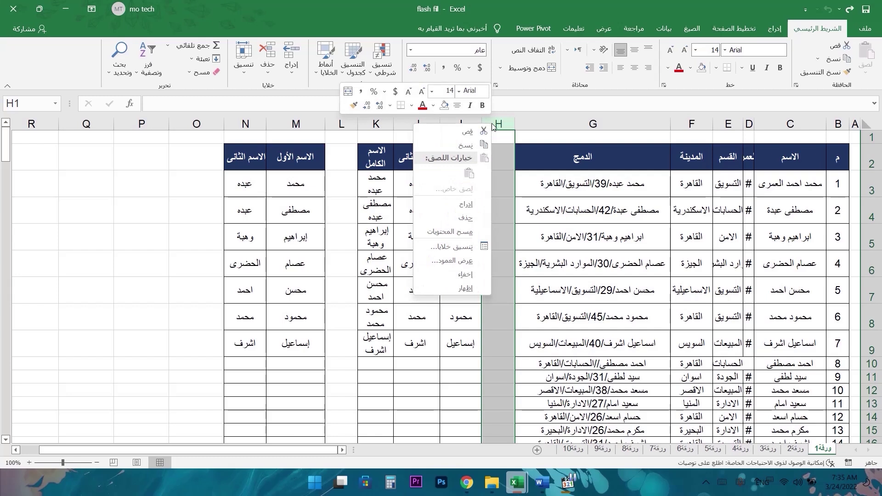
{"action": "left_click", "coordinate": [472, 205]}
{"action": "left_click_drag", "start_coordinate": [359, 121], "coordinate": [443, 121]}
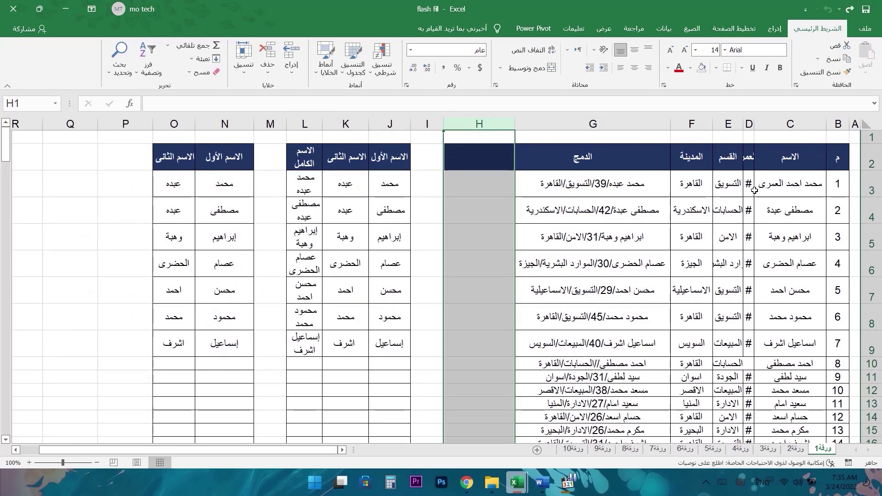
{"action": "left_click", "coordinate": [402, 124]}
{"action": "right_click", "coordinate": [402, 124]}
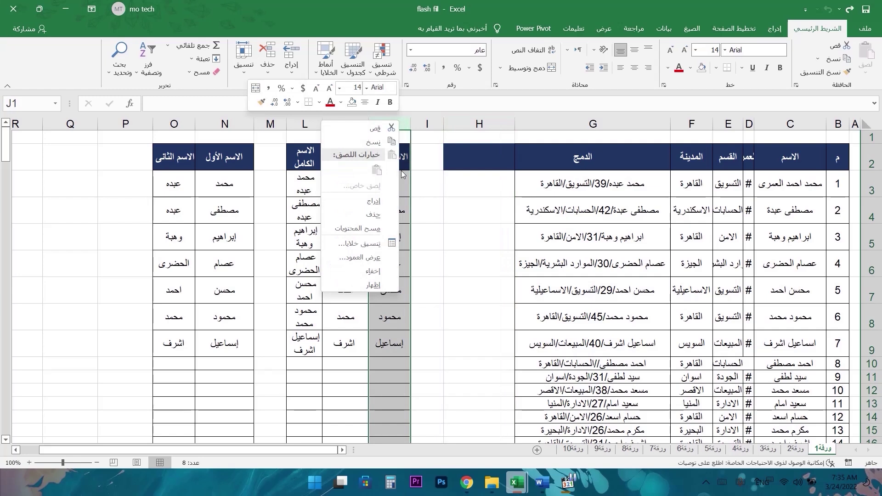
{"action": "left_click", "coordinate": [390, 202]}
{"action": "key", "text": "ctrl+z"}
{"action": "key", "text": "ctrl+y"}
{"action": "right_click", "coordinate": [490, 123]}
{"action": "key", "text": "Escape"}
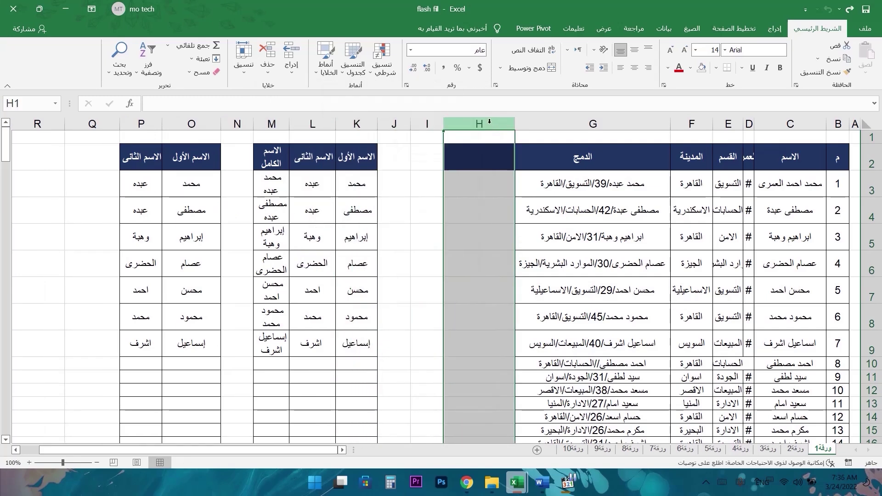
{"action": "right_click", "coordinate": [490, 122]}
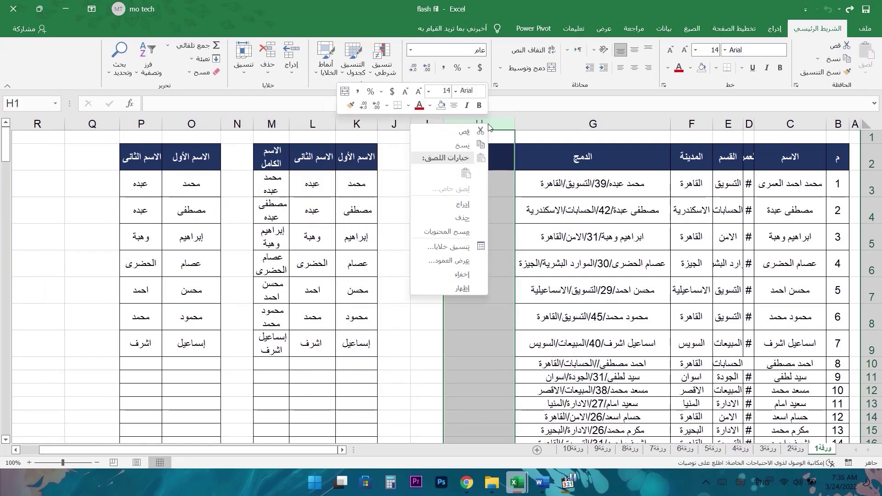
{"action": "left_click", "coordinate": [462, 225]}
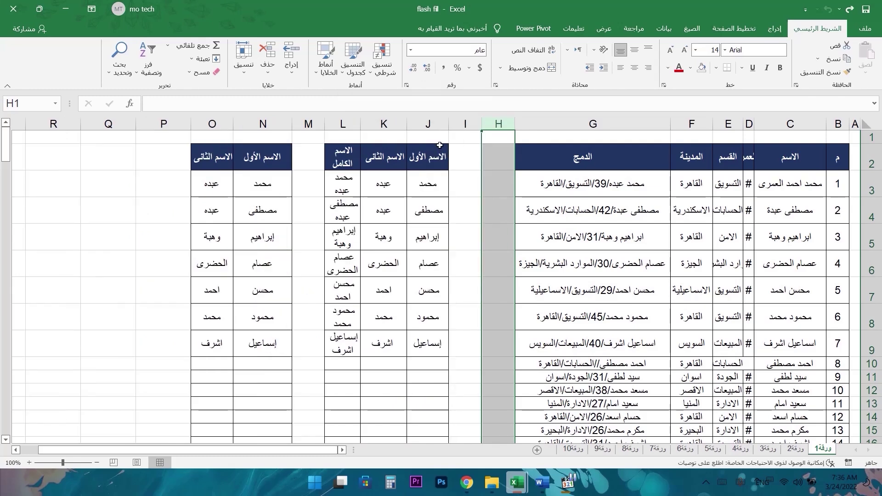
{"action": "left_click", "coordinate": [428, 125]}
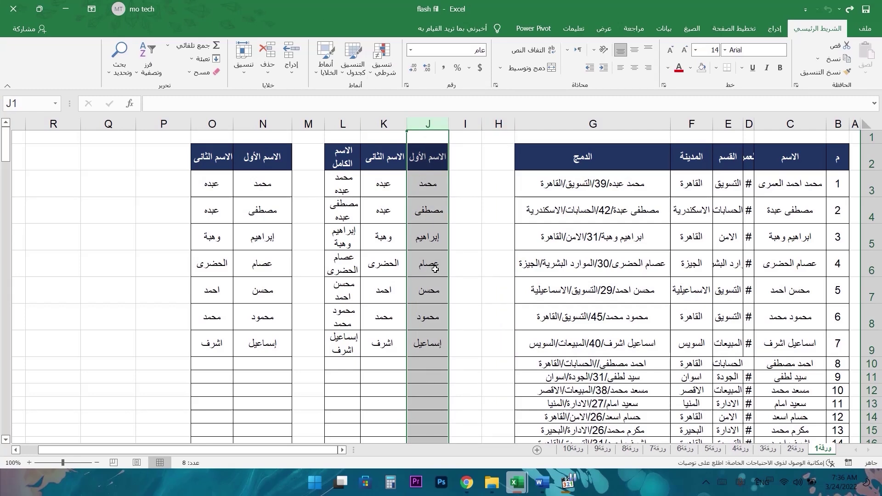
{"action": "right_click", "coordinate": [428, 124]}
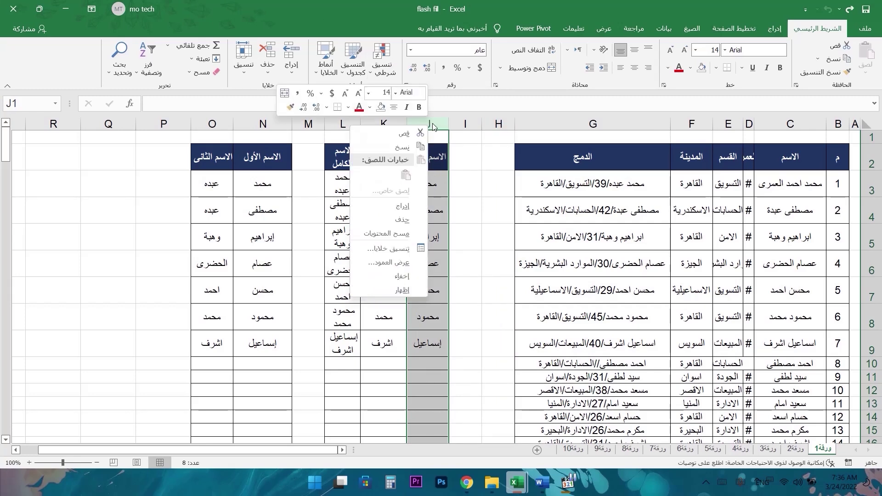
{"action": "left_click", "coordinate": [411, 235]}
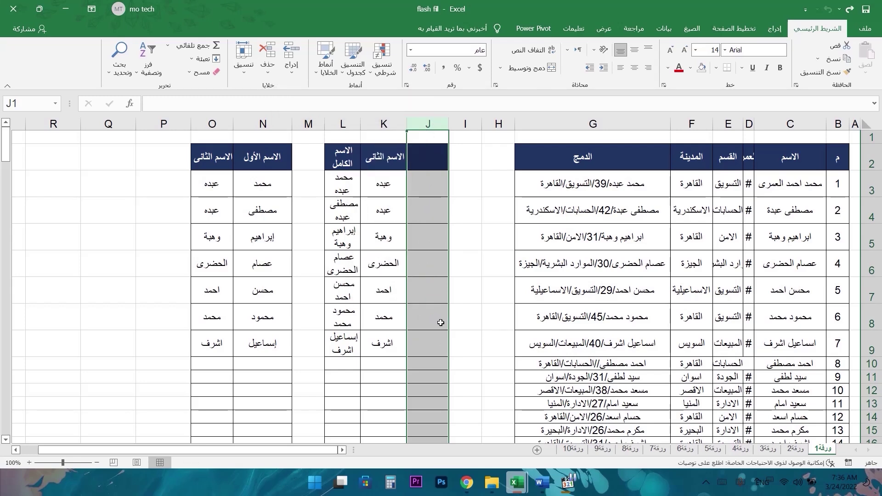
{"action": "key", "text": "ctrl+z"}
{"action": "left_click_drag", "start_coordinate": [500, 124], "coordinate": [466, 120]}
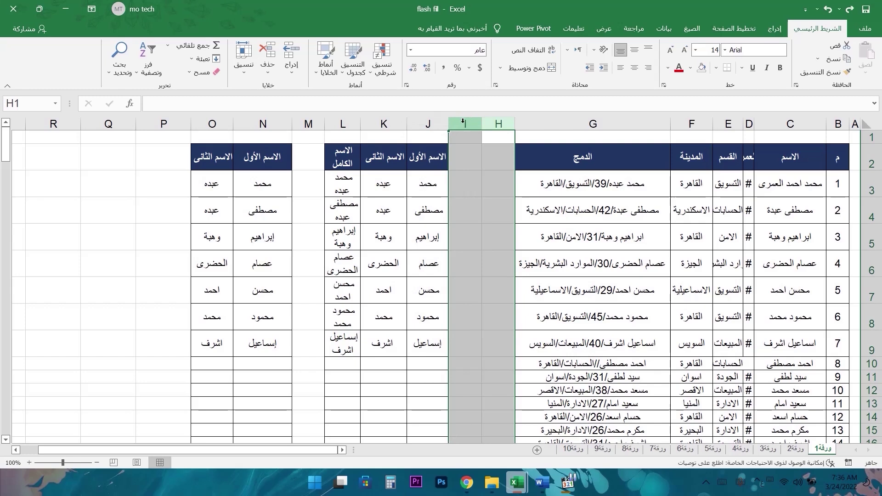
{"action": "right_click", "coordinate": [479, 122]}
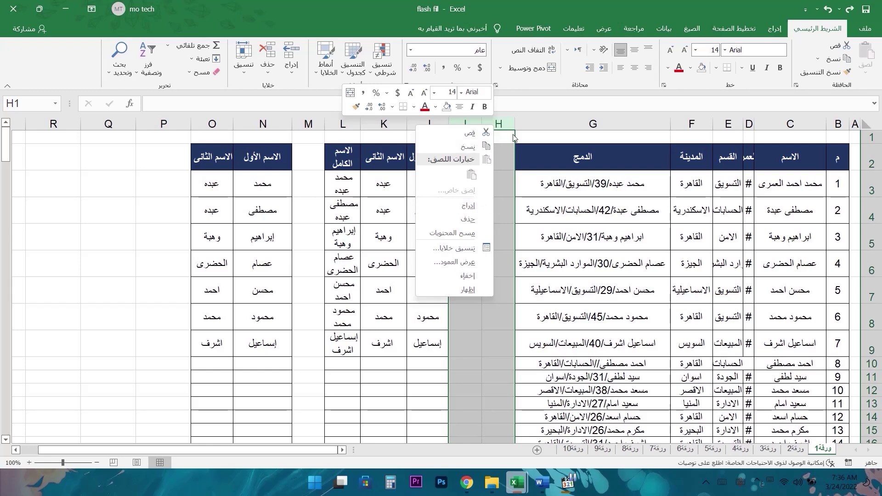
{"action": "left_click", "coordinate": [466, 206]}
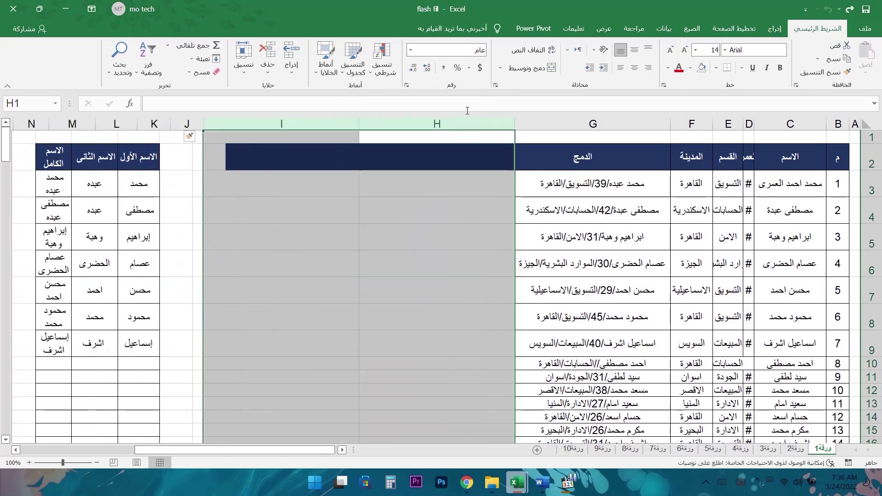
{"action": "left_click_drag", "start_coordinate": [359, 124], "coordinate": [478, 124]}
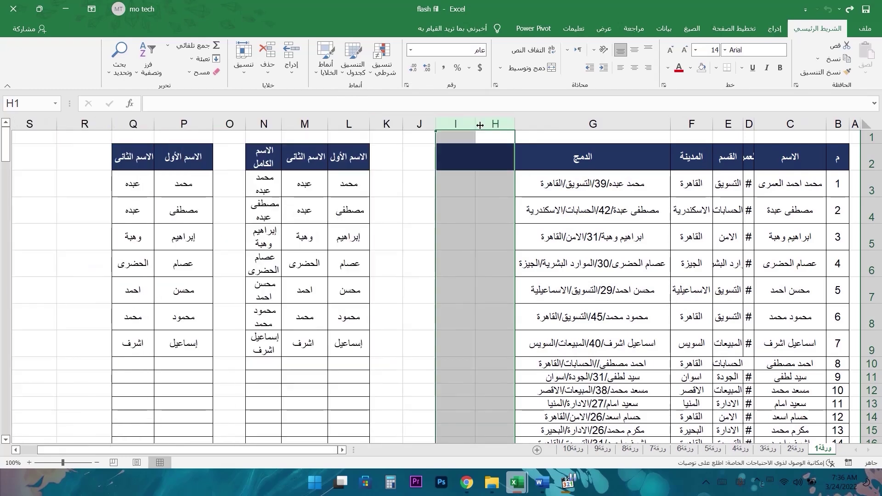
{"action": "left_click_drag", "start_coordinate": [389, 124], "coordinate": [504, 123]}
{"action": "right_click", "coordinate": [498, 126]}
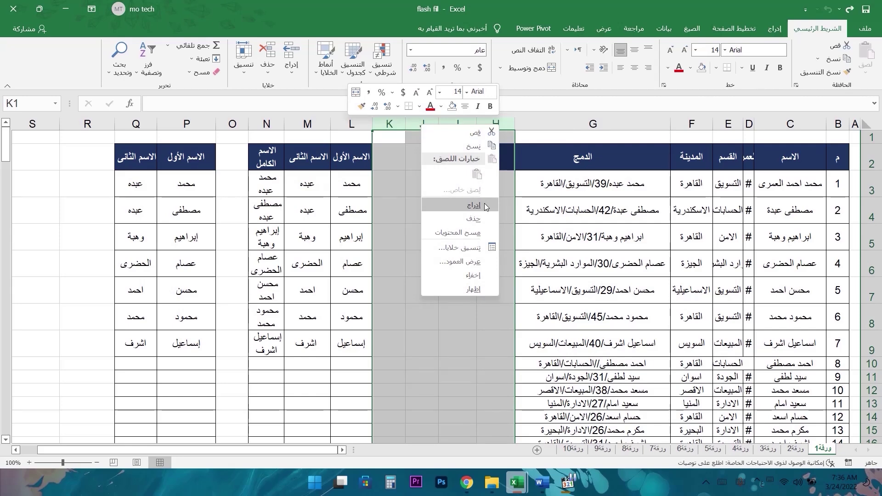
{"action": "left_click", "coordinate": [474, 205]}
{"action": "left_click_drag", "start_coordinate": [471, 130], "coordinate": [477, 130]}
{"action": "left_click", "coordinate": [459, 210]}
{"action": "left_click_drag", "start_coordinate": [242, 124], "coordinate": [491, 126]}
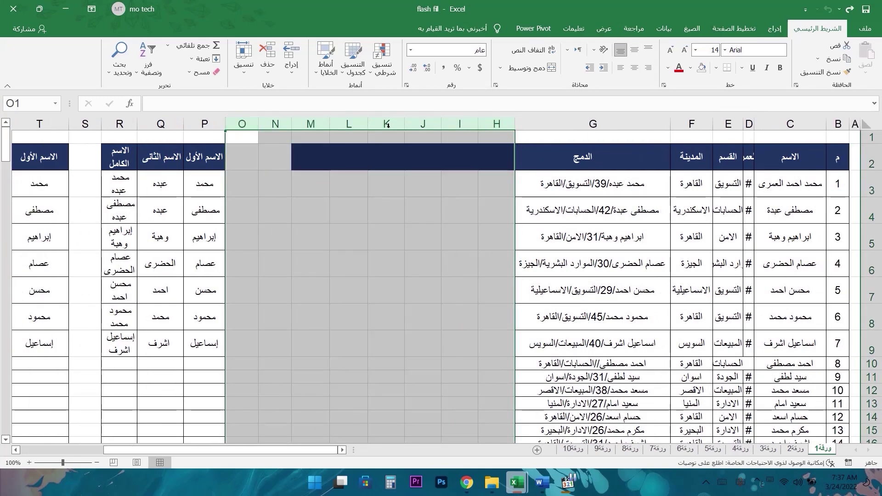
{"action": "left_click_drag", "start_coordinate": [275, 124], "coordinate": [496, 125]}
{"action": "left_click_drag", "start_coordinate": [275, 124], "coordinate": [490, 120]}
{"action": "right_click", "coordinate": [490, 121]}
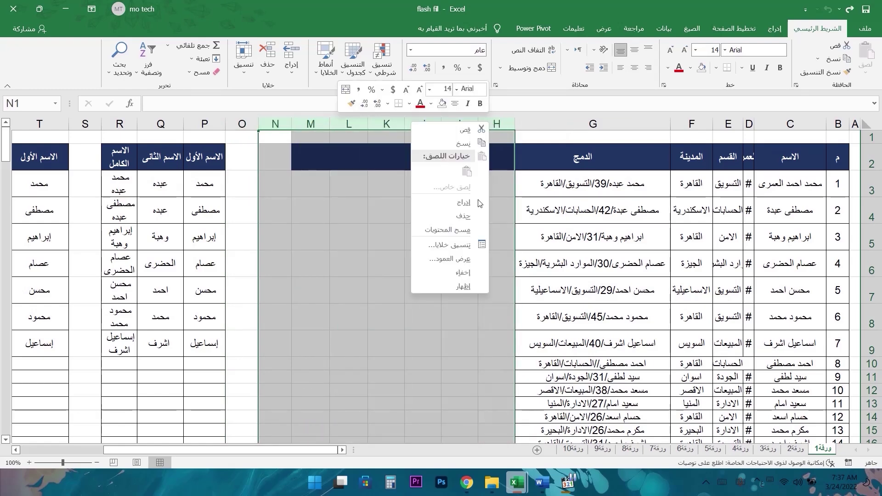
{"action": "left_click", "coordinate": [447, 217]}
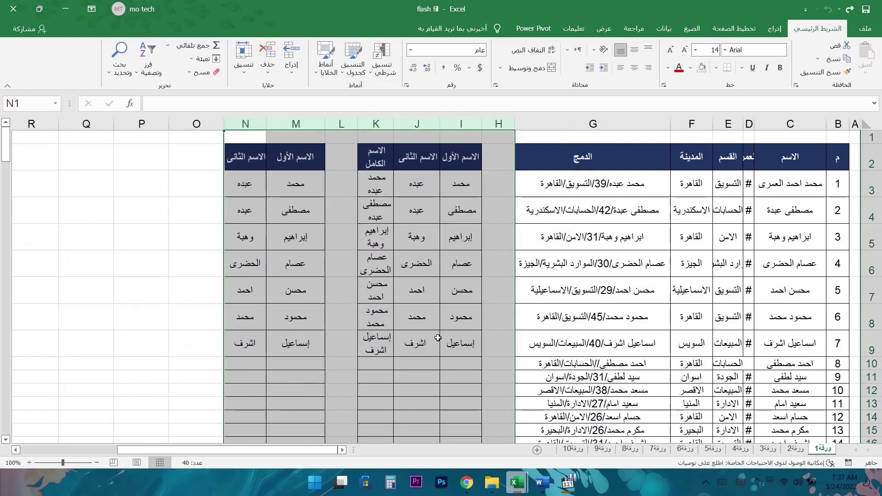
{"action": "left_click", "coordinate": [502, 206]}
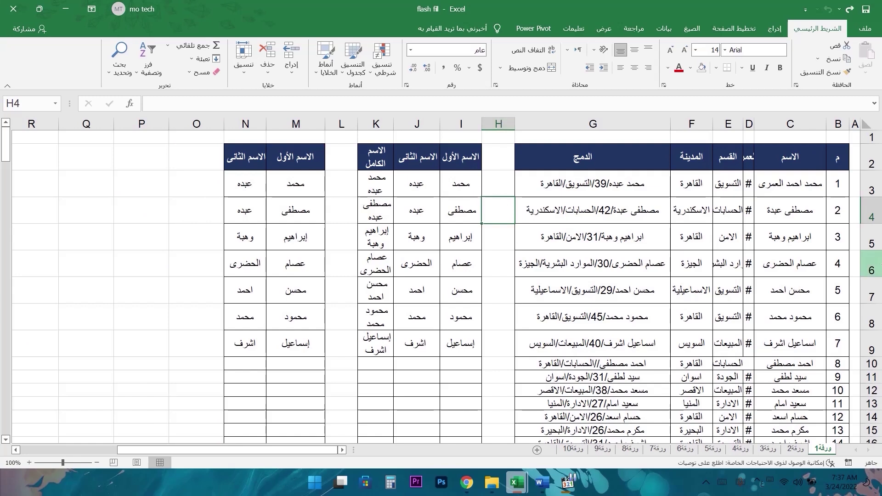
{"action": "right_click", "coordinate": [869, 210]}
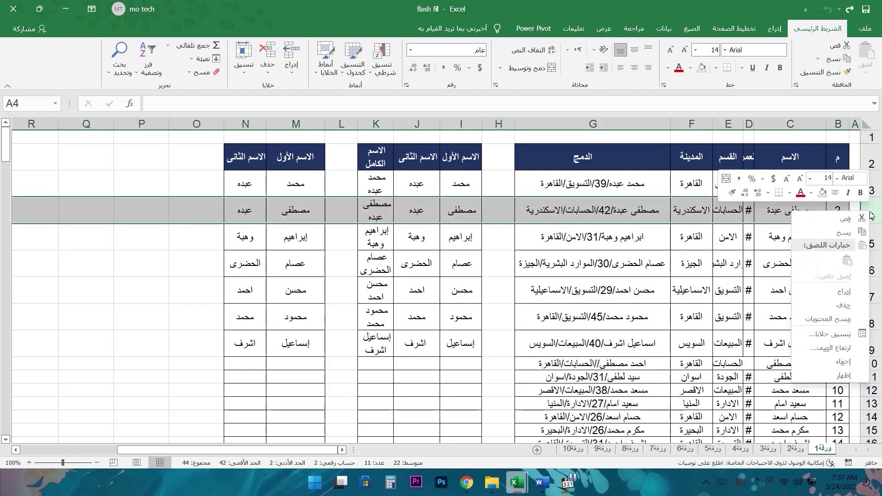
{"action": "left_click", "coordinate": [845, 292]}
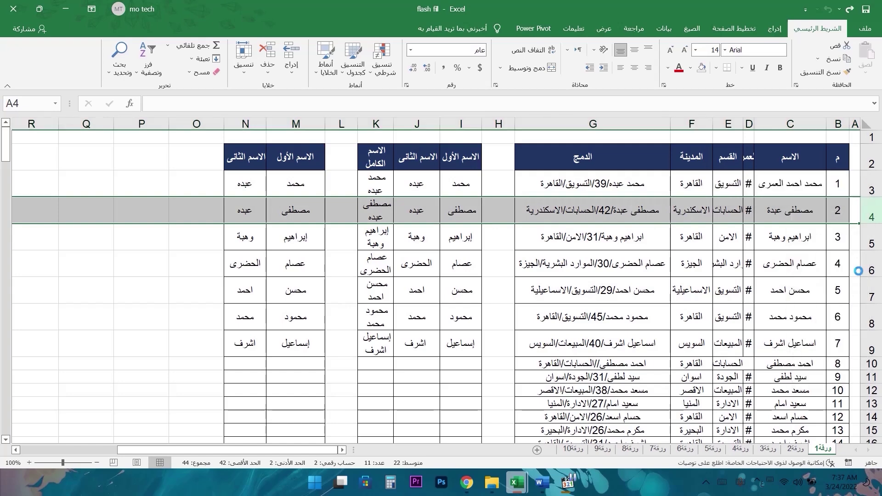
{"action": "left_click", "coordinate": [869, 184]}
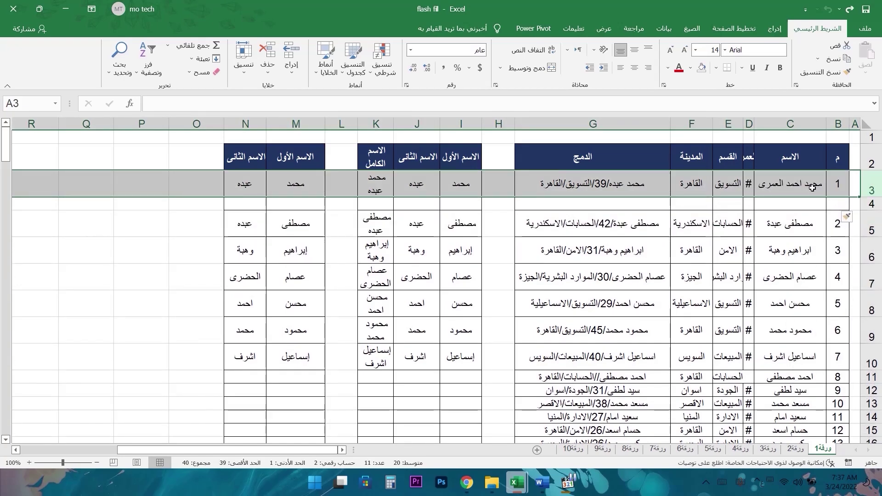
{"action": "left_click", "coordinate": [871, 203]}
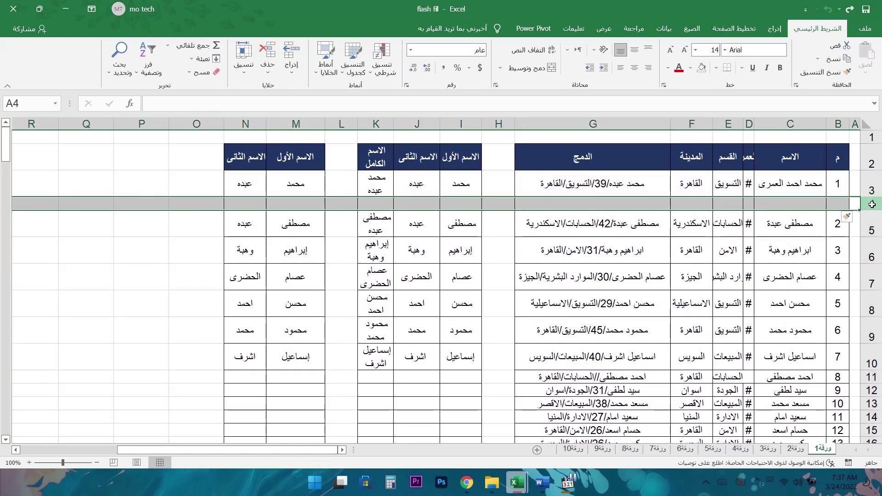
{"action": "right_click", "coordinate": [871, 204]}
{"action": "left_click", "coordinate": [841, 273]}
{"action": "left_click_drag", "start_coordinate": [871, 203], "coordinate": [871, 217]}
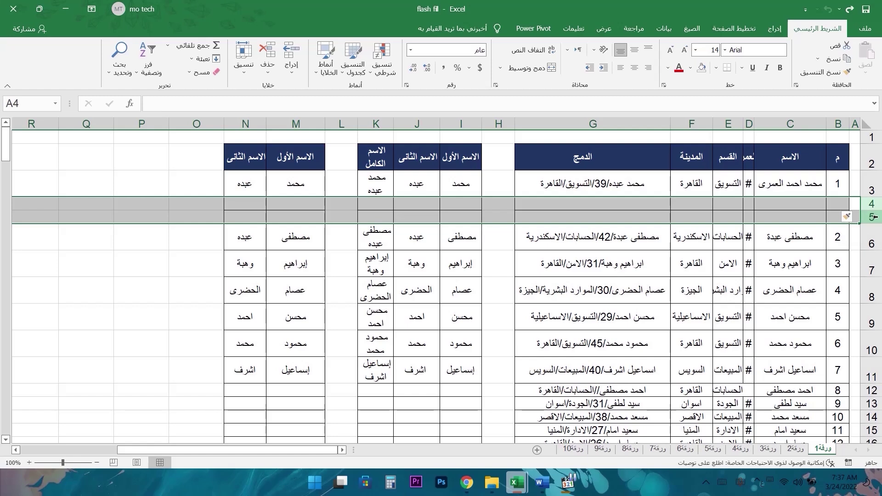
{"action": "left_click", "coordinate": [872, 317], "text": "ctrl"}
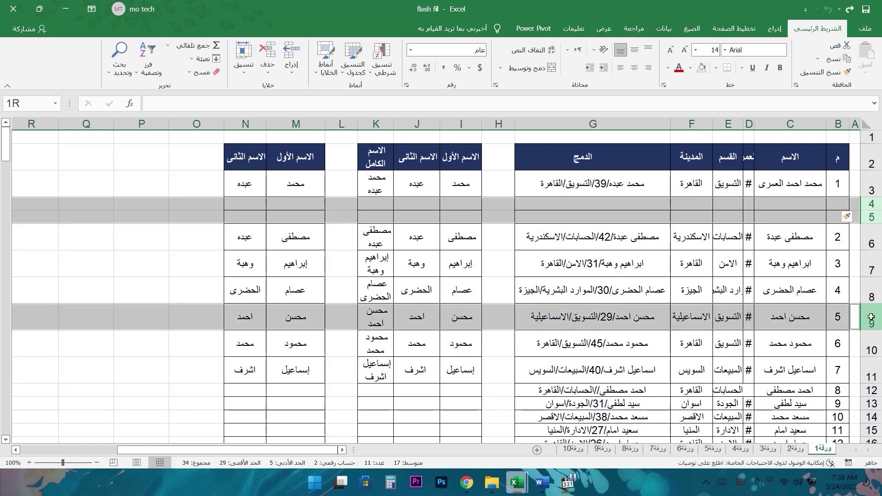
{"action": "left_click", "coordinate": [870, 376], "text": "ctrl"}
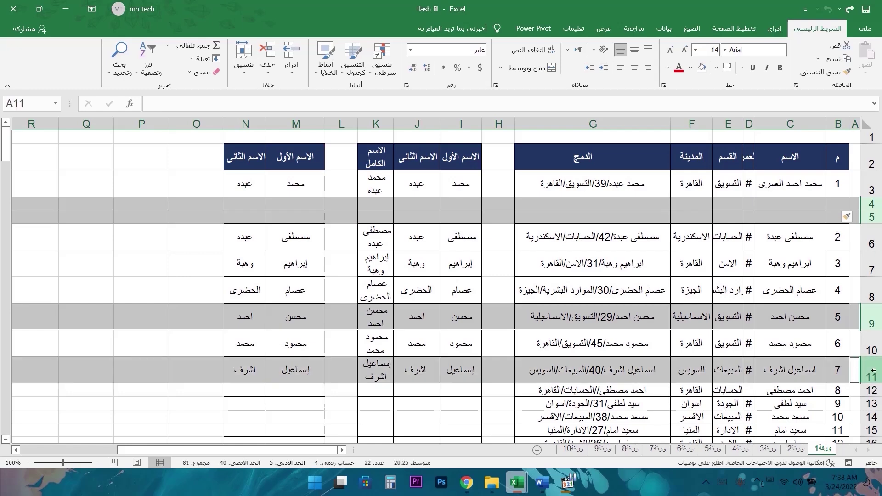
{"action": "right_click", "coordinate": [872, 371]}
{"action": "left_click", "coordinate": [855, 297]}
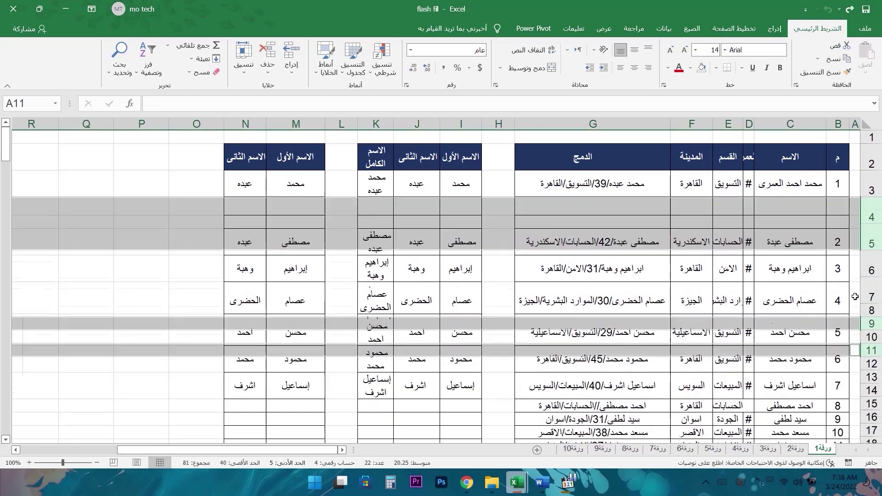
{"action": "key", "text": "ctrl+z"}
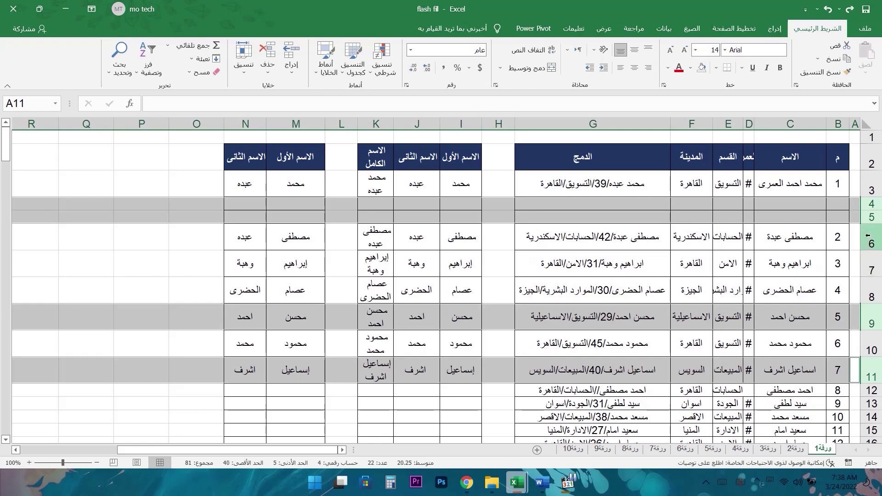
{"action": "left_click_drag", "start_coordinate": [869, 203], "coordinate": [869, 217]}
{"action": "right_click", "coordinate": [870, 217]}
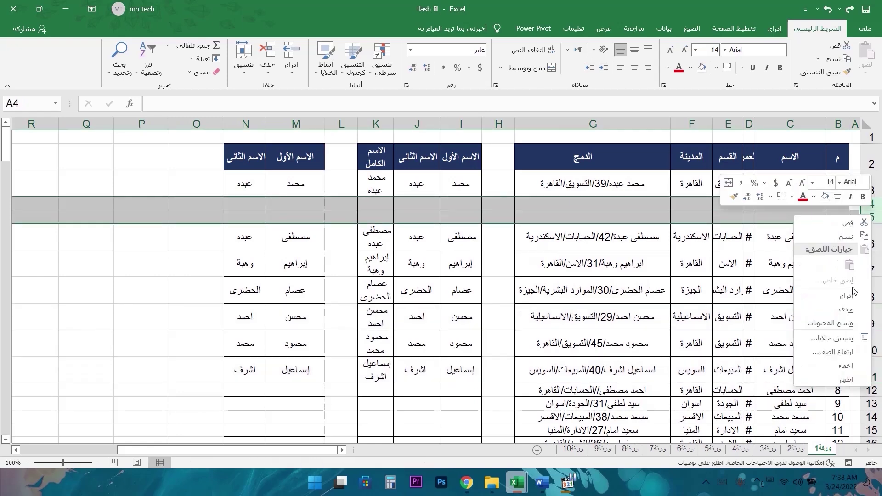
{"action": "left_click", "coordinate": [845, 309]}
{"action": "left_click", "coordinate": [498, 124]}
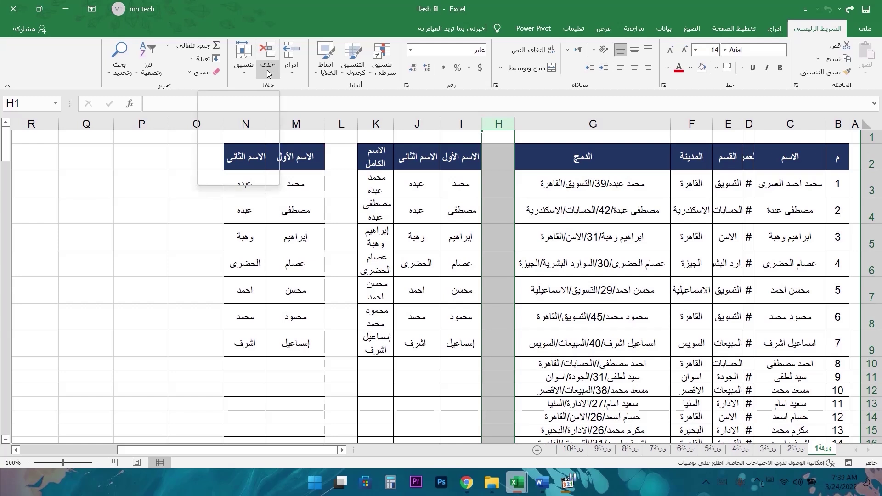
{"action": "left_click", "coordinate": [268, 50]}
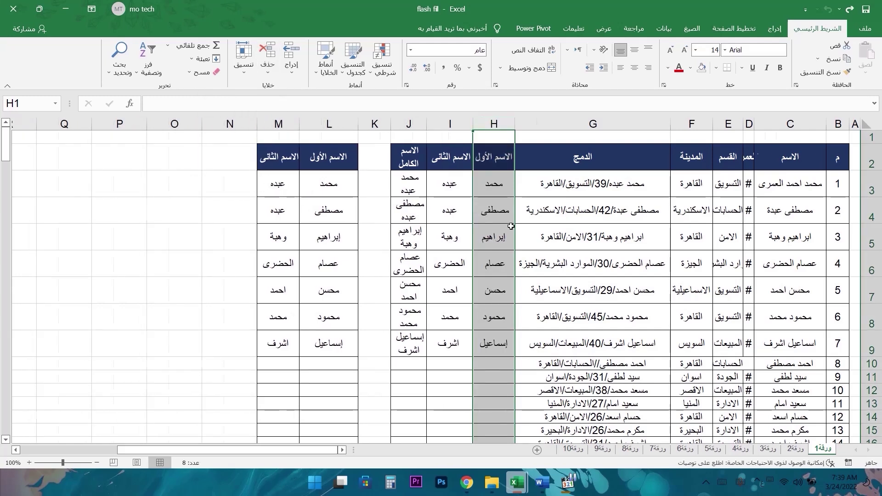
{"action": "key", "text": "ctrl+z"}
{"action": "left_click", "coordinate": [498, 124]}
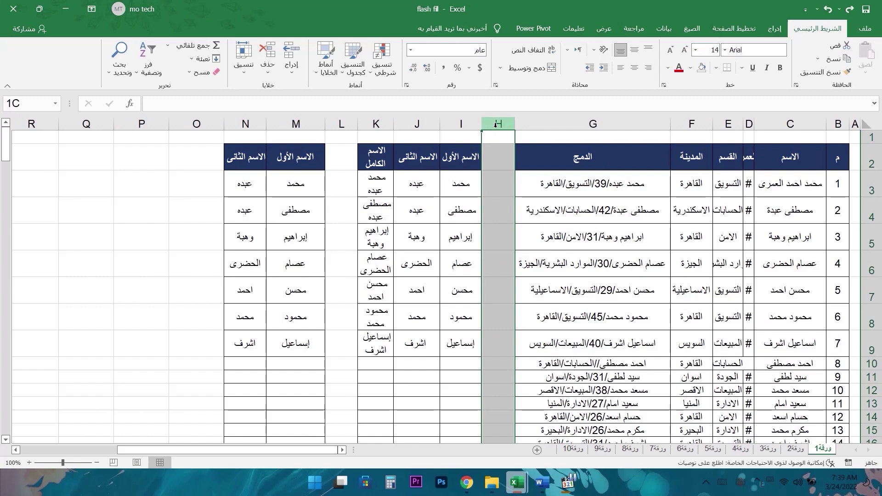
{"action": "left_click", "coordinate": [267, 73]}
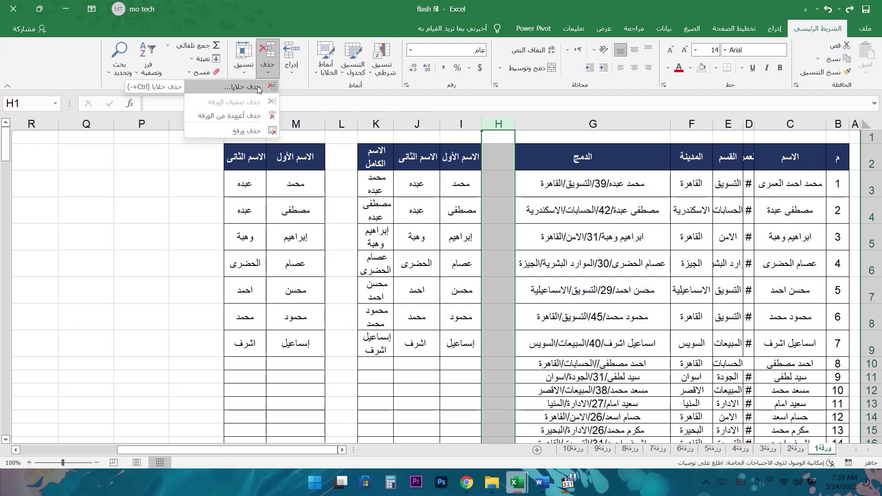
{"action": "left_click", "coordinate": [260, 87]}
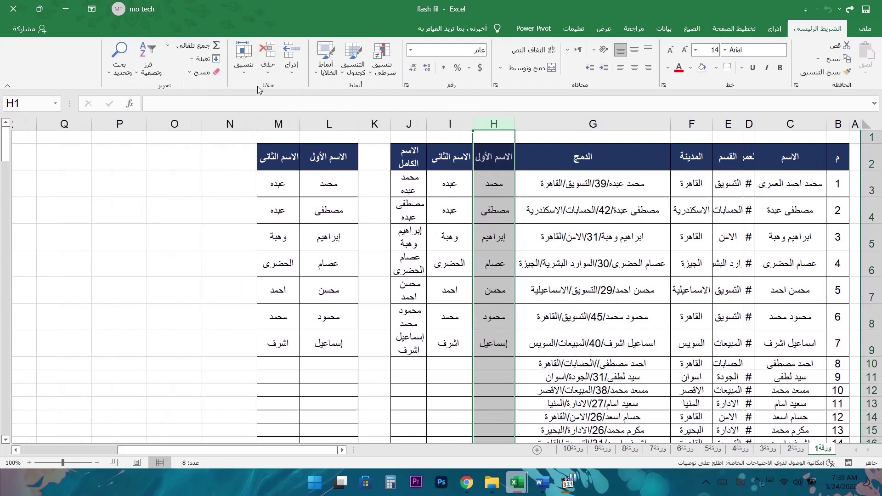
{"action": "key", "text": "ctrl+z"}
{"action": "left_click", "coordinate": [267, 66]}
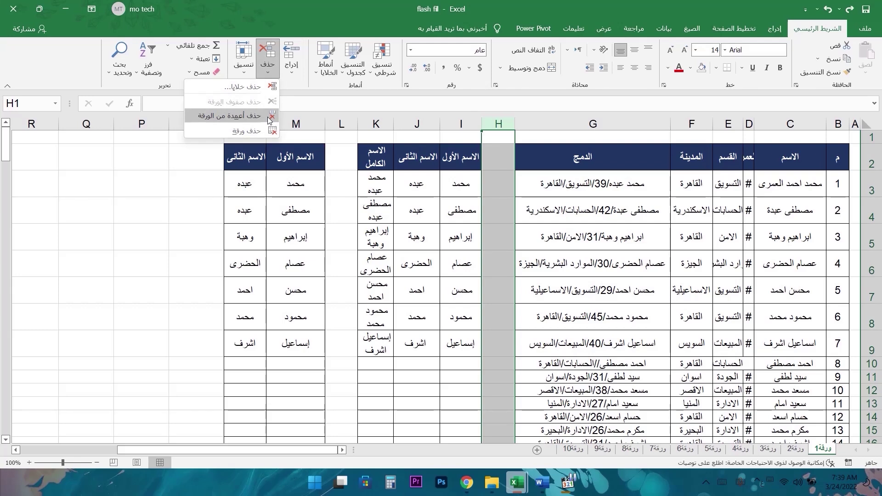
{"action": "left_click", "coordinate": [248, 115]}
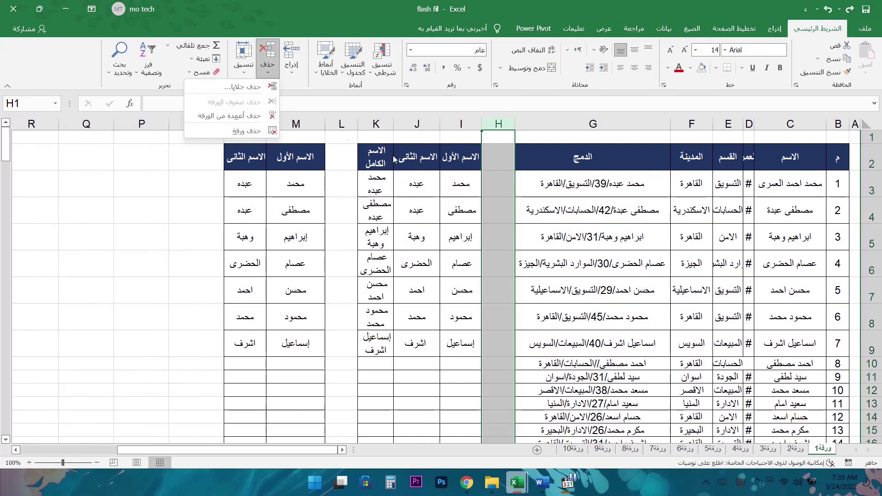
{"action": "left_click", "coordinate": [253, 130]}
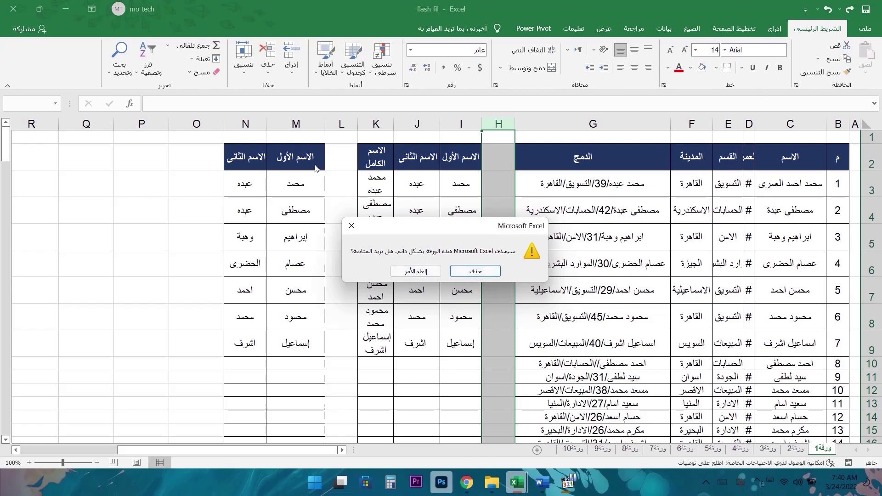
{"action": "left_click", "coordinate": [416, 272]}
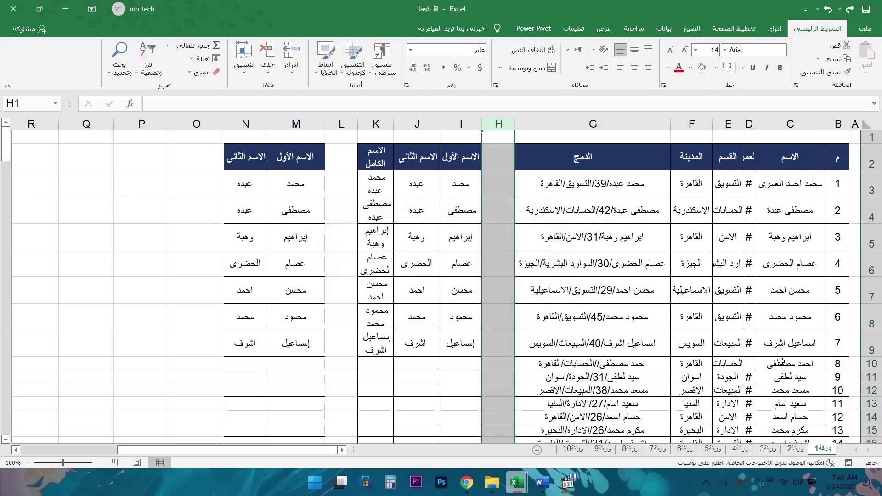
{"action": "right_click", "coordinate": [820, 452]}
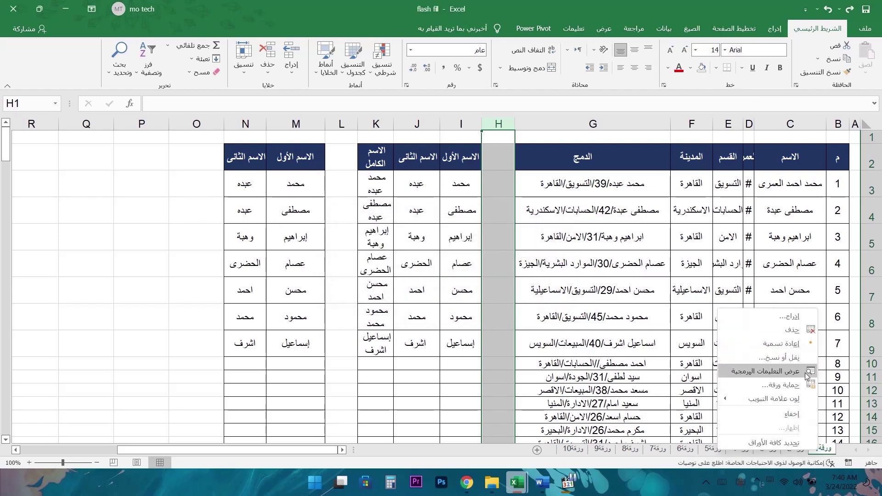
{"action": "left_click", "coordinate": [537, 176]}
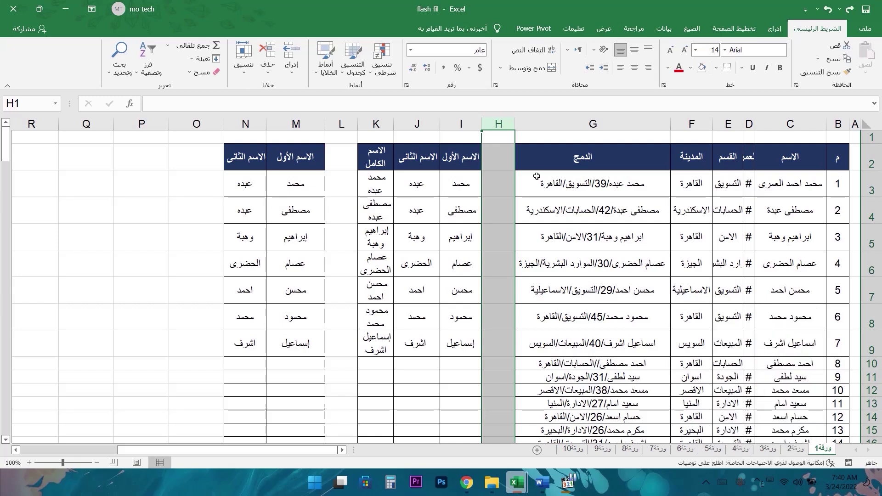
{"action": "left_click", "coordinate": [501, 122]}
{"action": "key", "text": "ctrl+plus"}
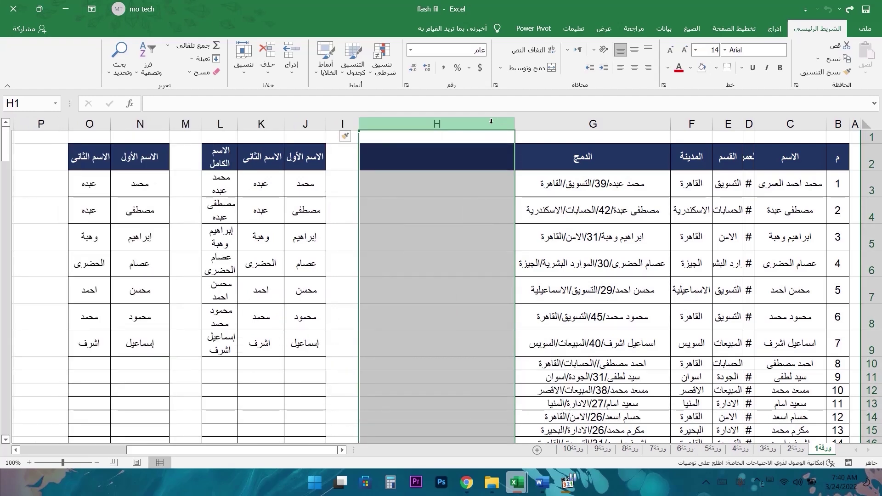
{"action": "left_click", "coordinate": [337, 121]}
{"action": "key", "text": "ctrl+z"}
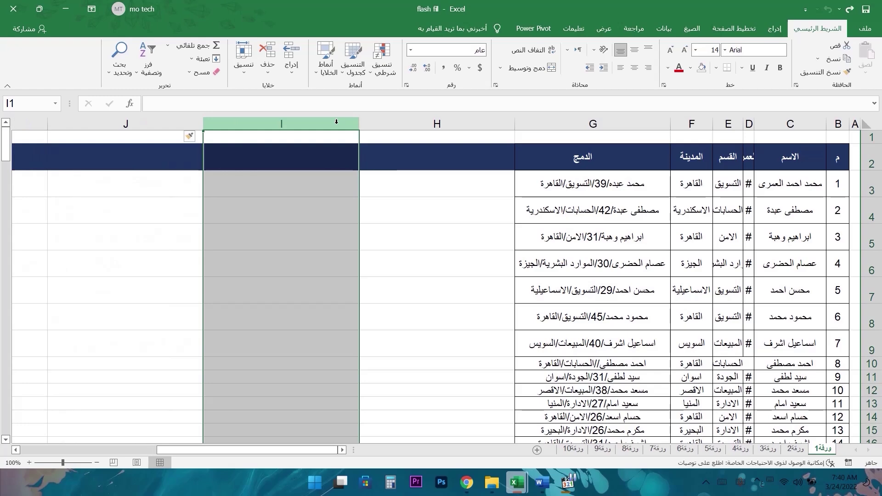
{"action": "key", "text": "ctrl+y"}
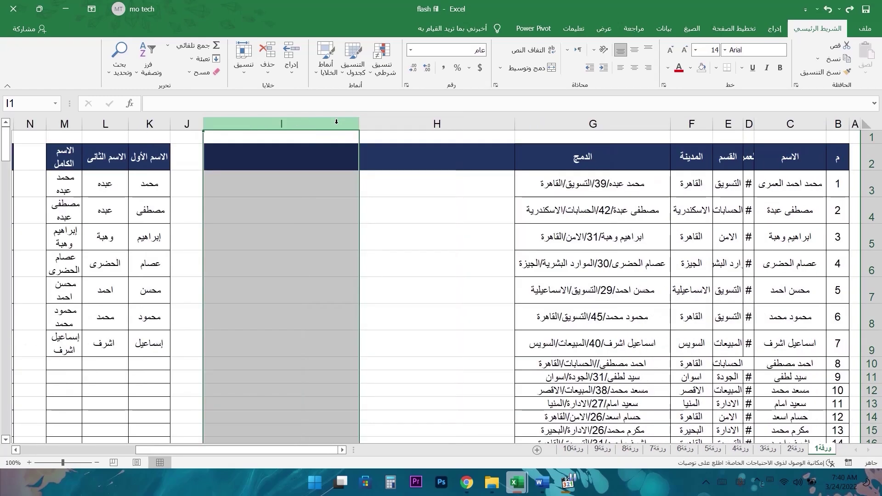
{"action": "key", "text": "ctrl+y"}
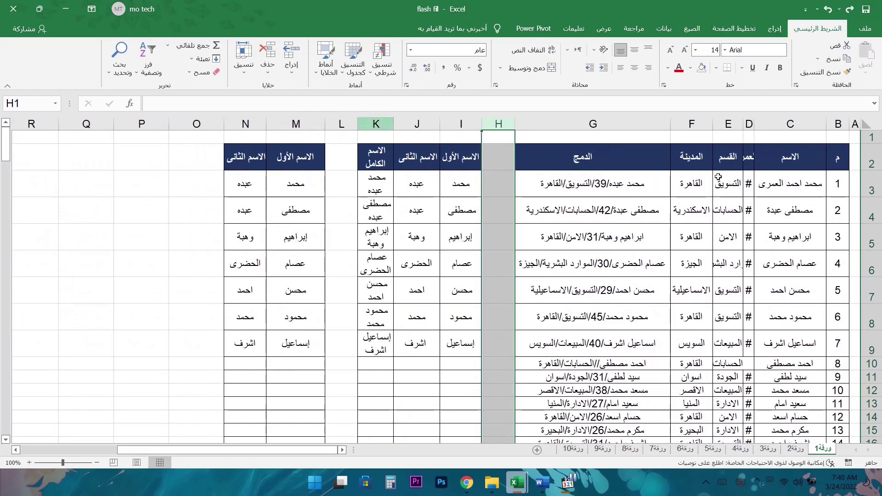
{"action": "left_click", "coordinate": [876, 208]}
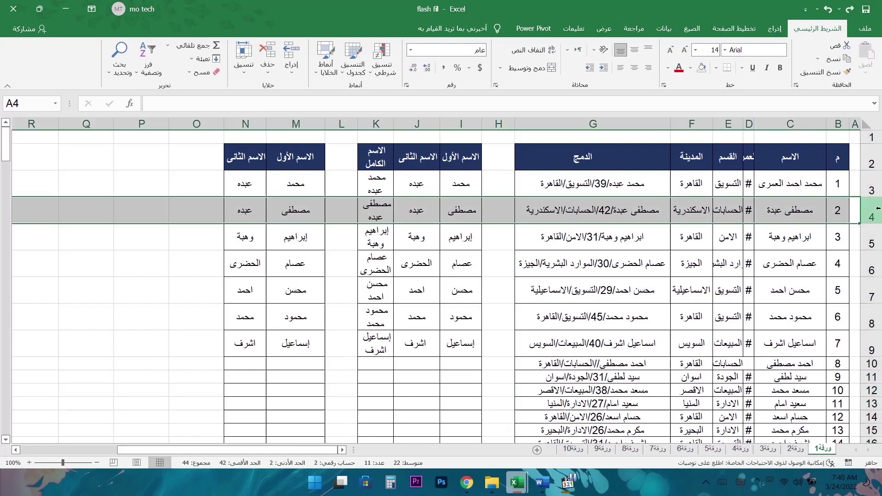
{"action": "key", "text": "ctrl+plus"}
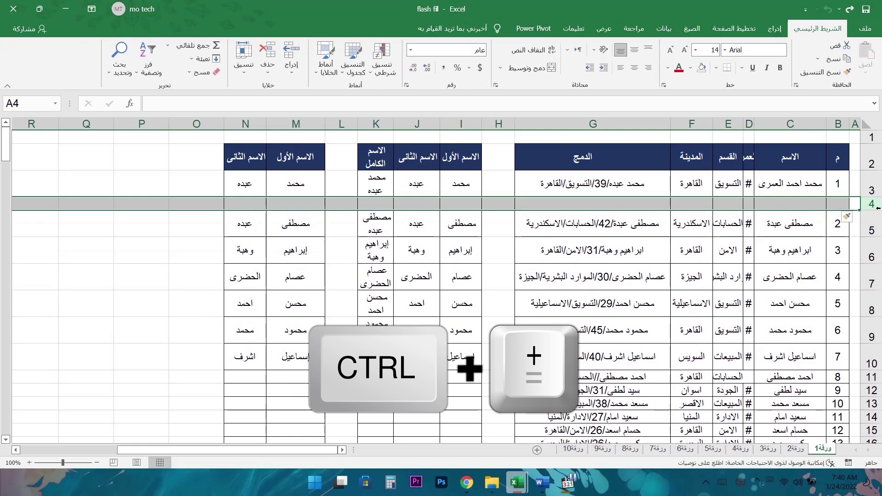
{"action": "key", "text": "ctrl+plus"}
{"action": "key", "text": "ctrl+plus"}
{"action": "key", "text": "ctrl+plus"}
{"action": "key", "text": "ctrl+plus"}
{"action": "key", "text": "ctrl+plus"}
{"action": "key", "text": "ctrl+plus"}
{"action": "key", "text": "ctrl+plus"}
{"action": "key", "text": "ctrl+plus"}
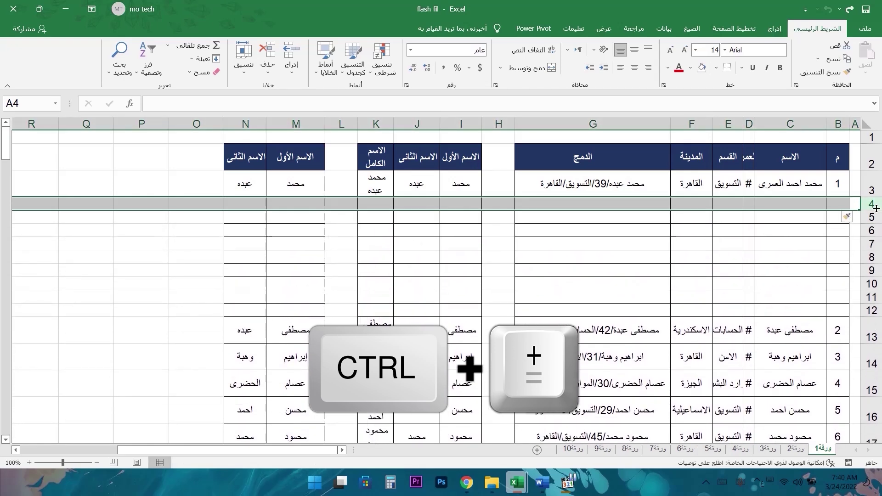
{"action": "key", "text": "ctrl+minus"}
{"action": "key", "text": "ctrl+minus"}
{"action": "key", "text": "ctrl+minus"}
{"action": "key", "text": "ctrl+minus"}
{"action": "key", "text": "ctrl+minus"}
{"action": "key", "text": "ctrl+minus"}
{"action": "key", "text": "ctrl+minus"}
{"action": "key", "text": "ctrl+minus"}
{"action": "key", "text": "ctrl+minus"}
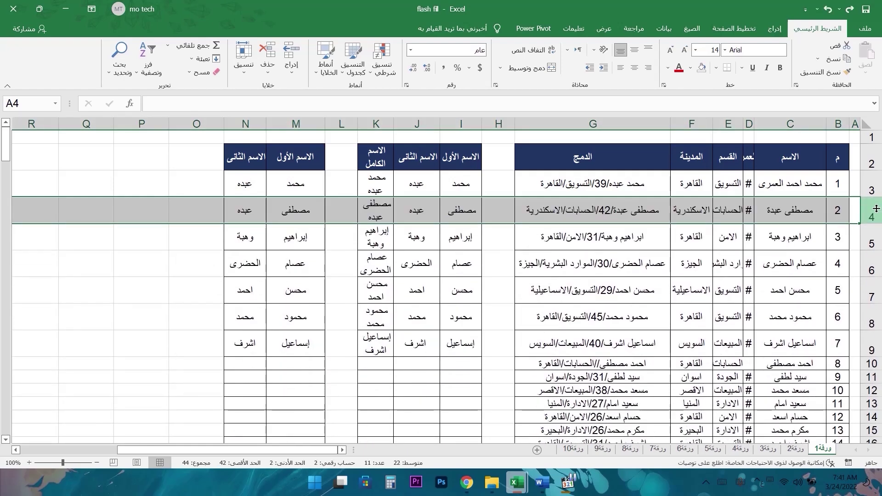
{"action": "left_click", "coordinate": [498, 124]}
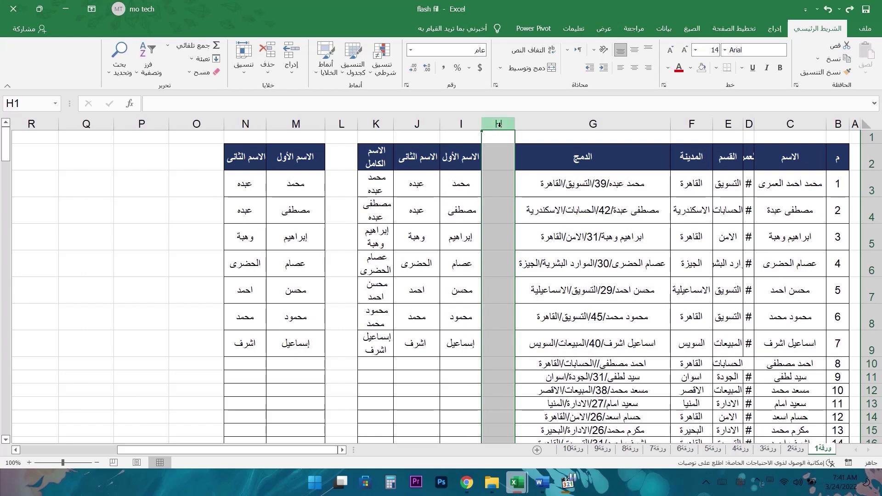
- Move empty column H and the first-name column I over to column P
{"action": "left_click", "coordinate": [480, 142]}
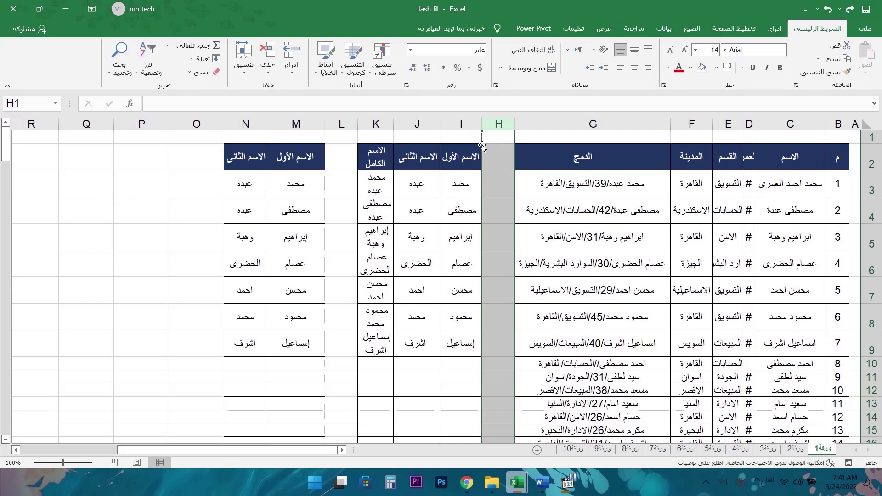
{"action": "left_click_drag", "start_coordinate": [482, 141], "coordinate": [139, 150]}
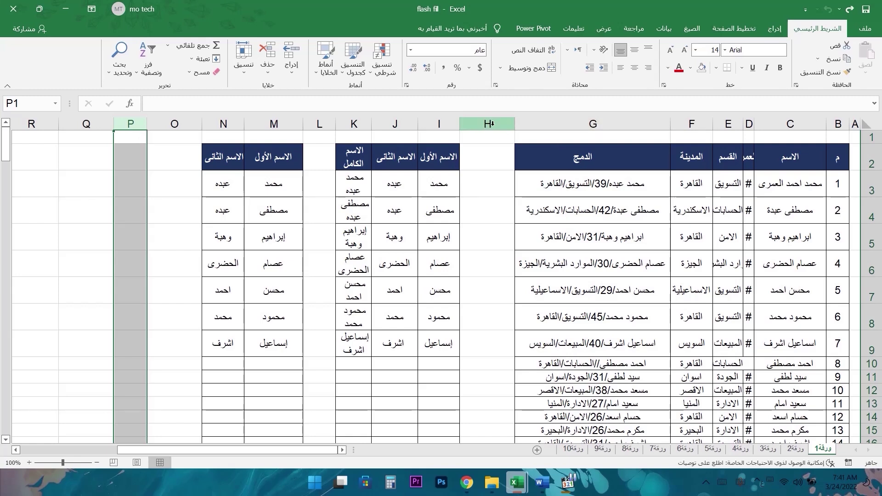
{"action": "left_click", "coordinate": [448, 124]}
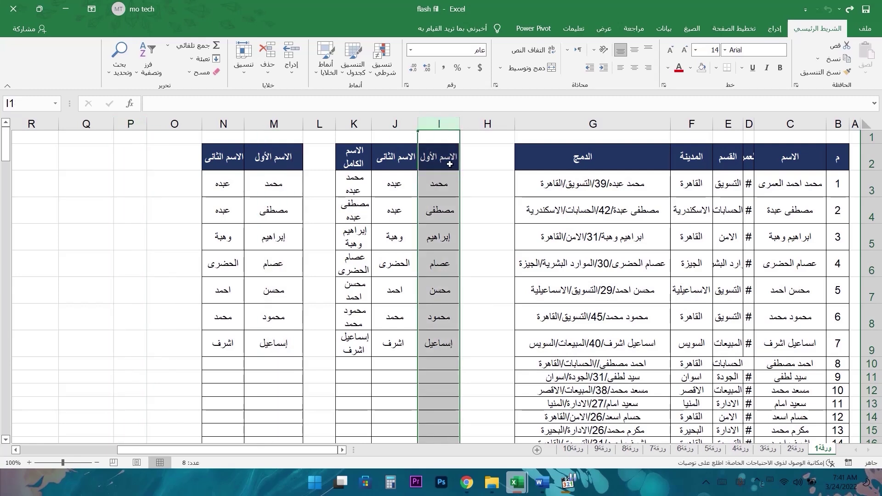
{"action": "left_click_drag", "start_coordinate": [418, 140], "coordinate": [123, 153]}
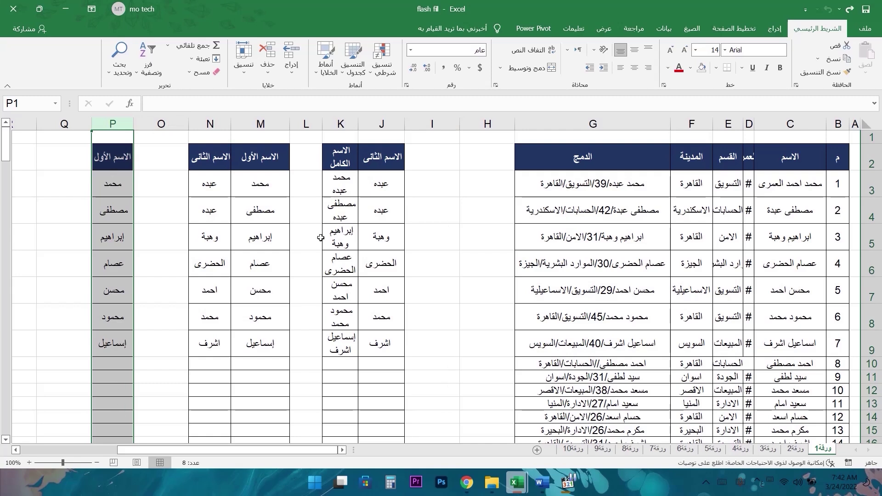
{"action": "left_click", "coordinate": [426, 123]}
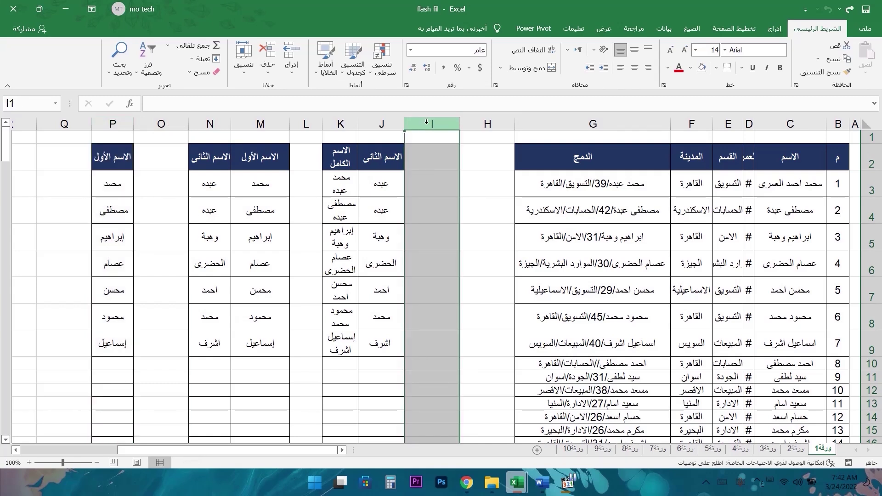
- Insert the second-name column before column I, leaving first names in J
{"action": "key", "text": "ctrl+v"}
{"action": "left_click", "coordinate": [420, 159]}
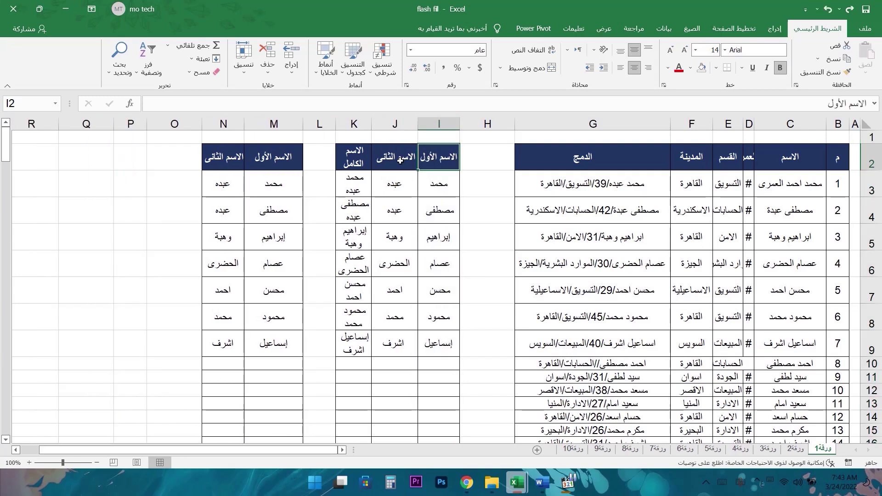
{"action": "left_click", "coordinate": [397, 162]}
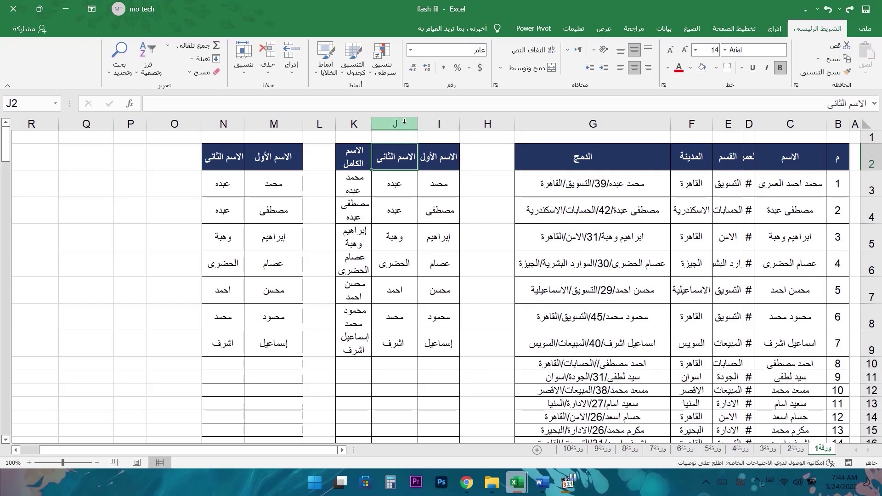
{"action": "left_click", "coordinate": [404, 124]}
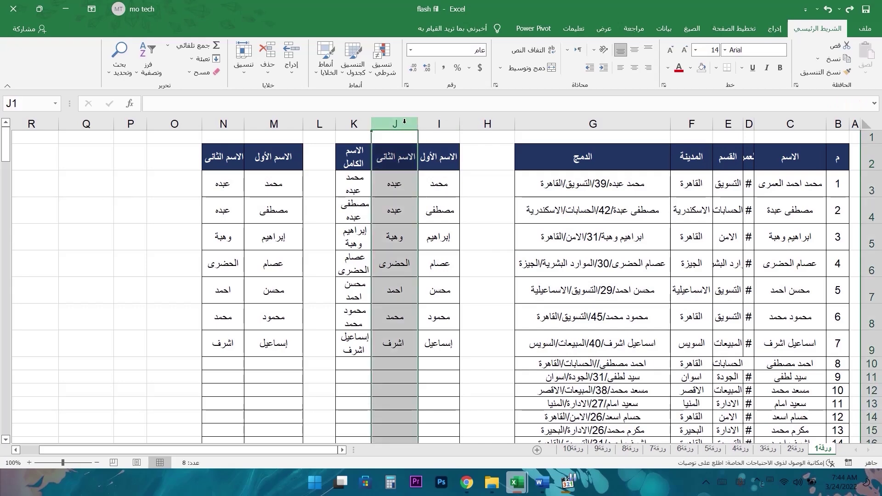
{"action": "key", "text": "ctrl+c"}
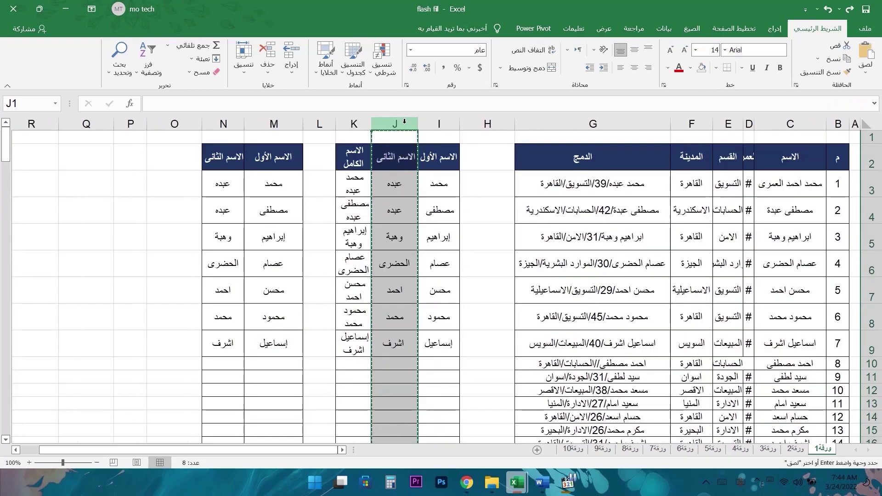
{"action": "left_click", "coordinate": [439, 124]}
{"action": "right_click", "coordinate": [439, 125]}
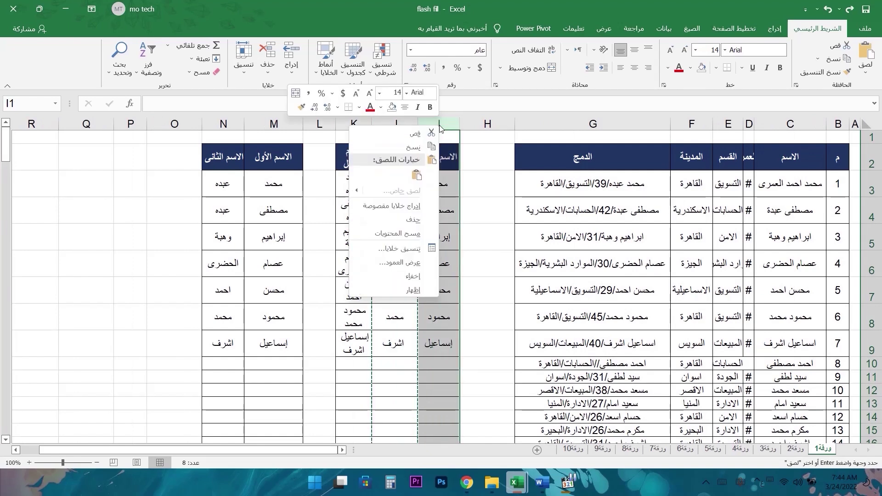
{"action": "left_click", "coordinate": [421, 208]}
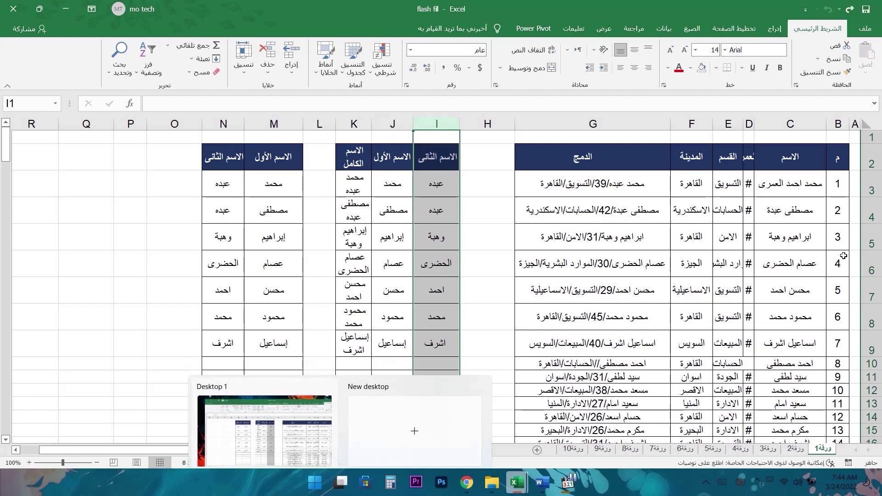
{"action": "left_click", "coordinate": [874, 216]}
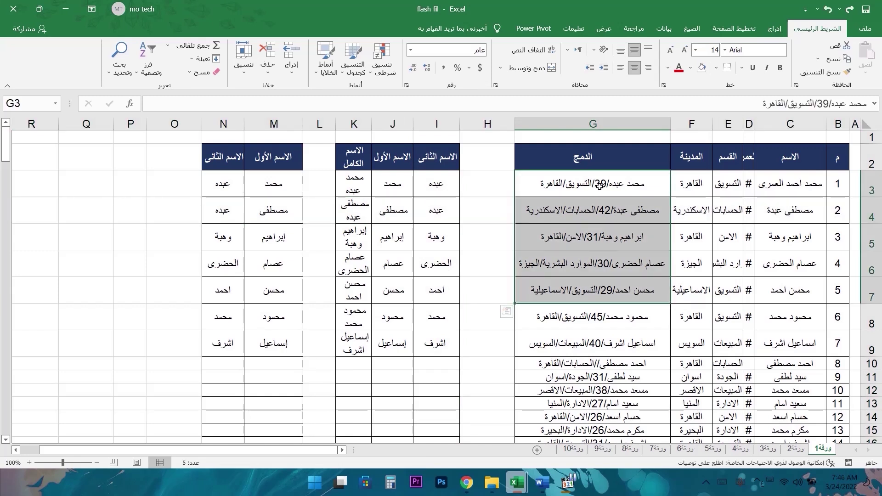
- Select G3:G4 and insert cells there from the right-click menu
{"action": "left_click_drag", "start_coordinate": [616, 185], "coordinate": [573, 223]}
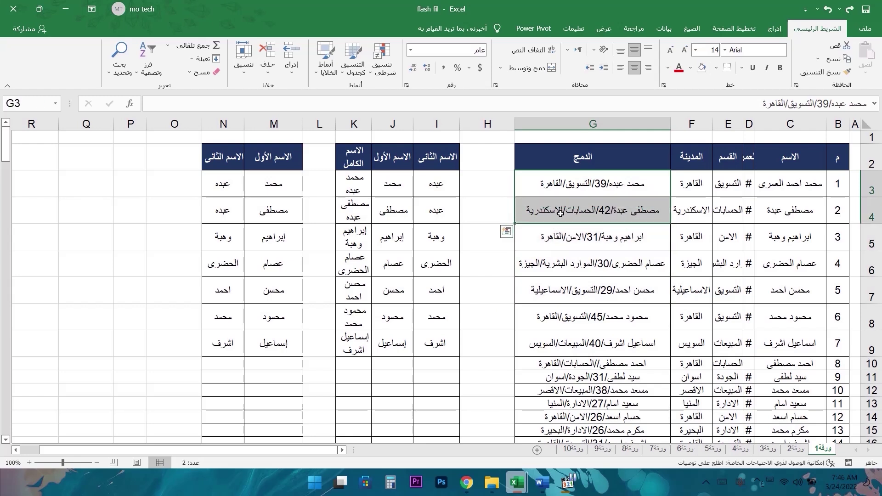
{"action": "right_click", "coordinate": [558, 213]}
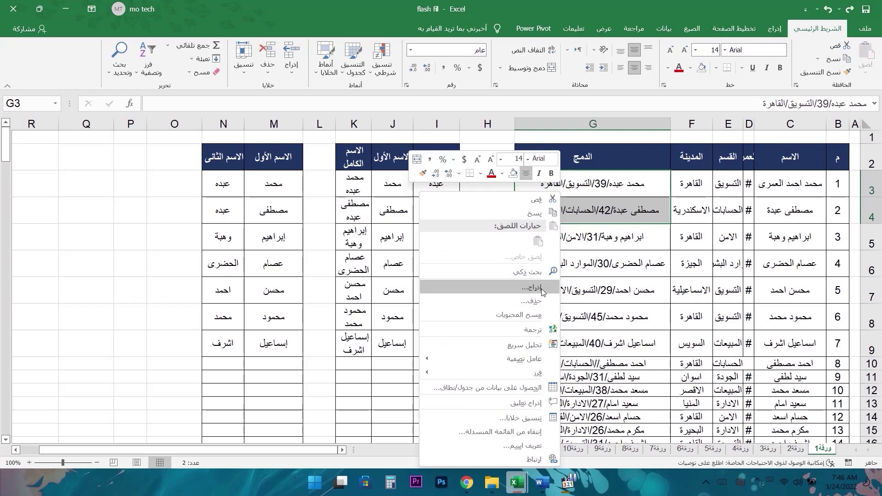
{"action": "left_click", "coordinate": [535, 288]}
{"action": "left_click_drag", "start_coordinate": [559, 269], "coordinate": [554, 210]}
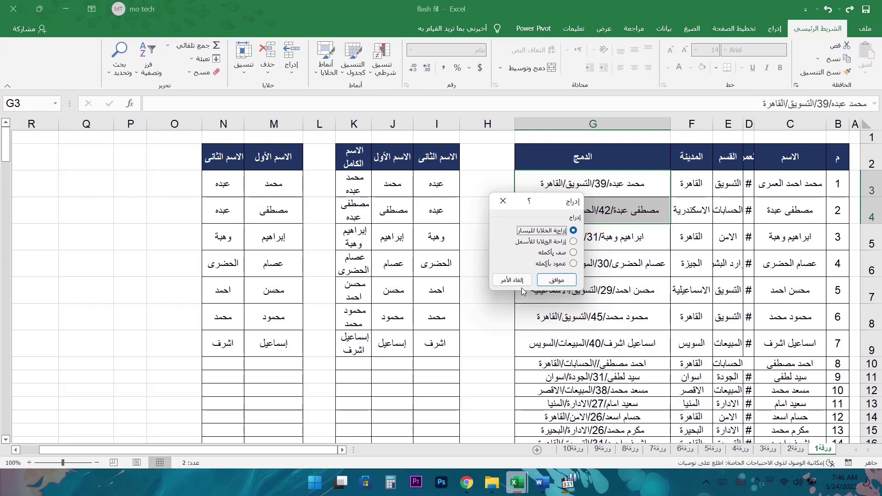
{"action": "left_click", "coordinate": [554, 281]}
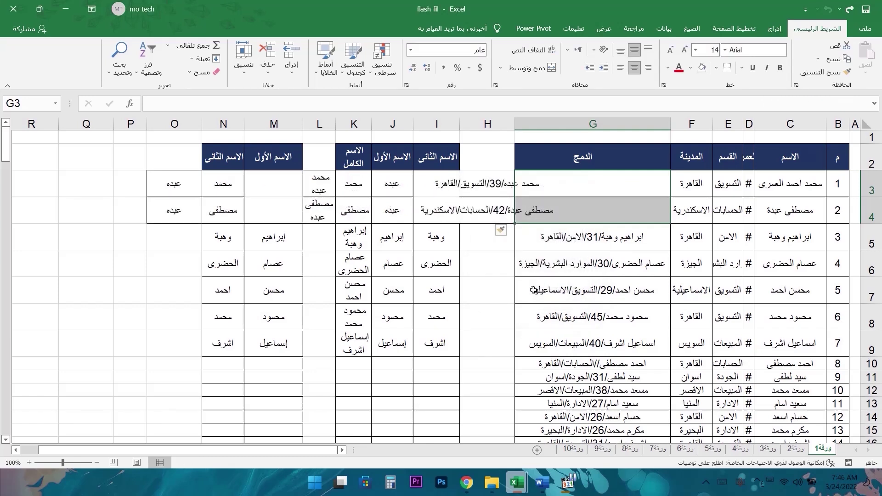
- Insert blank cells at G3:G4 with Shift cells down
{"action": "left_click_drag", "start_coordinate": [589, 182], "coordinate": [589, 207]}
{"action": "left_click_drag", "start_coordinate": [482, 182], "coordinate": [483, 211]}
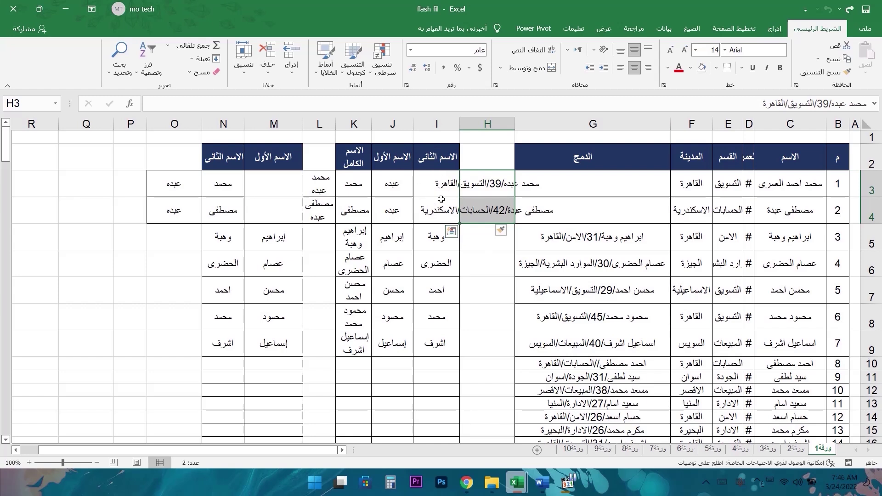
{"action": "left_click_drag", "start_coordinate": [274, 184], "coordinate": [221, 211]}
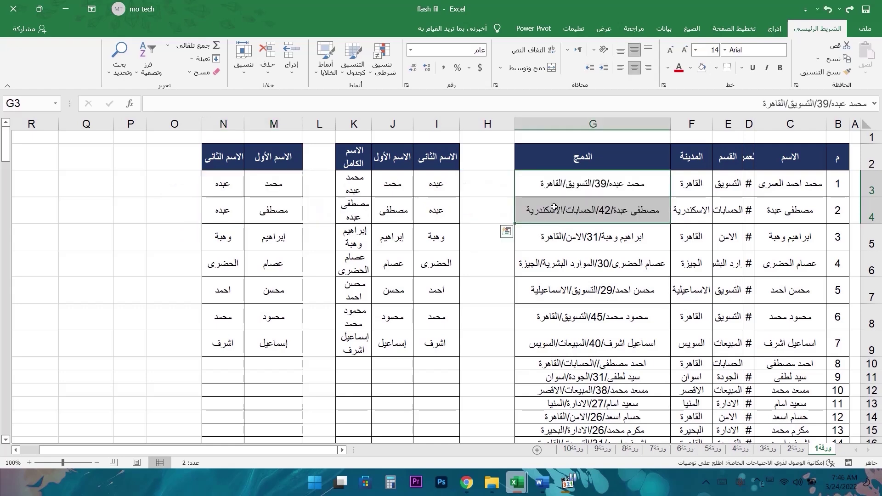
{"action": "right_click", "coordinate": [573, 185]}
{"action": "left_click", "coordinate": [546, 280]}
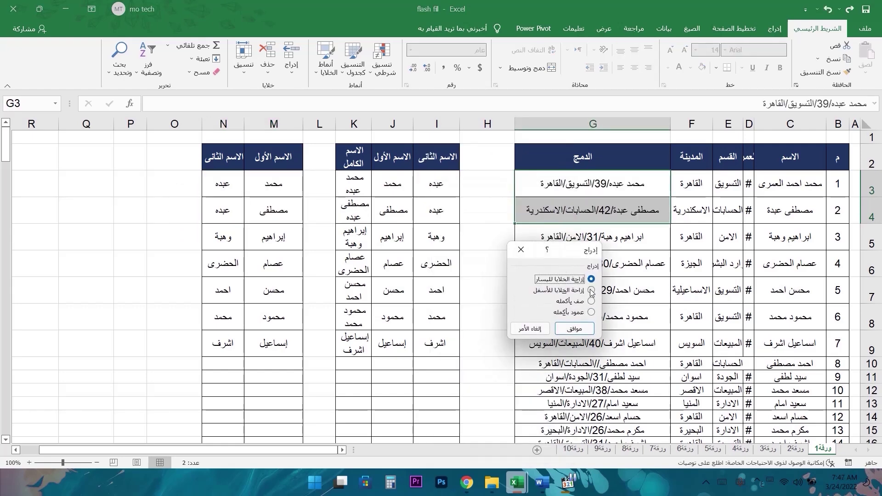
{"action": "left_click", "coordinate": [591, 290]}
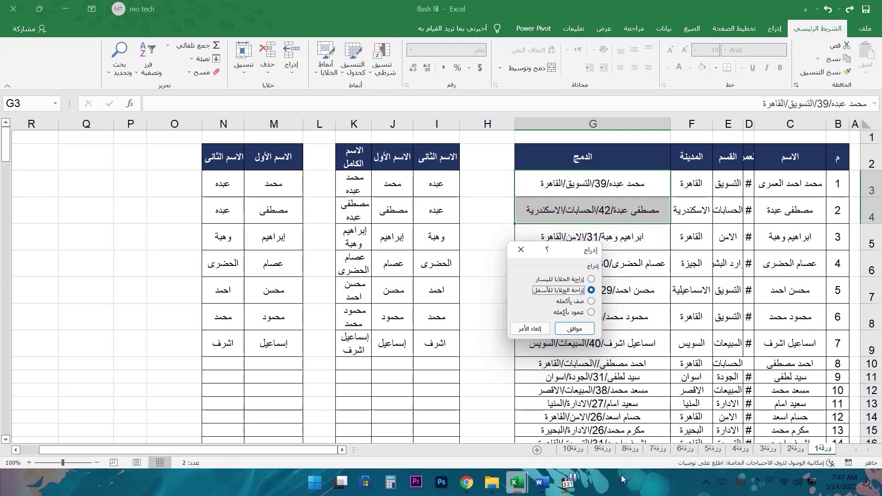
{"action": "left_click", "coordinate": [584, 331]}
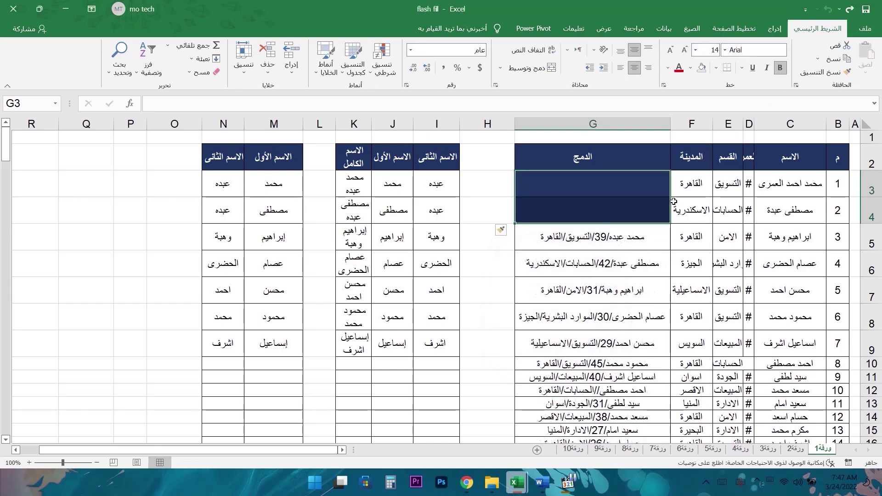
- Compare the blank G3:G4 cells with the data rows B3:F4 beside them
{"action": "left_click_drag", "start_coordinate": [647, 187], "coordinate": [645, 215]}
{"action": "left_click_drag", "start_coordinate": [692, 184], "coordinate": [837, 210]}
{"action": "left_click_drag", "start_coordinate": [693, 185], "coordinate": [847, 211]}
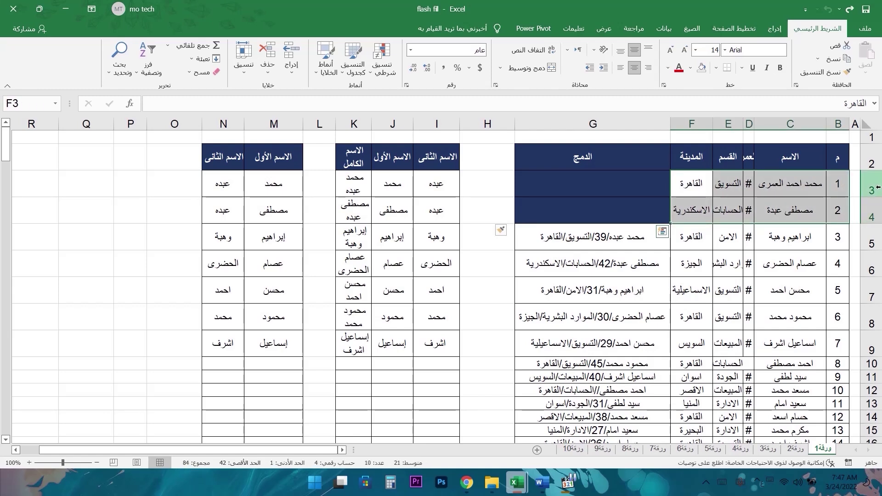
{"action": "left_click_drag", "start_coordinate": [580, 193], "coordinate": [614, 216]}
{"action": "left_click", "coordinate": [601, 151]}
{"action": "left_click", "coordinate": [611, 161]}
- Scroll down to the end of the merged data at G203:G204
{"action": "key", "text": "ctrl+z"}
{"action": "scroll", "coordinate": [569, 205], "scroll_direction": "down", "scroll_amount": 3}
{"action": "scroll", "coordinate": [593, 230], "scroll_direction": "up", "scroll_amount": 3}
{"action": "scroll", "coordinate": [614, 273], "scroll_direction": "down", "scroll_amount": 7}
{"action": "scroll", "coordinate": [614, 273], "scroll_direction": "down", "scroll_amount": 20}
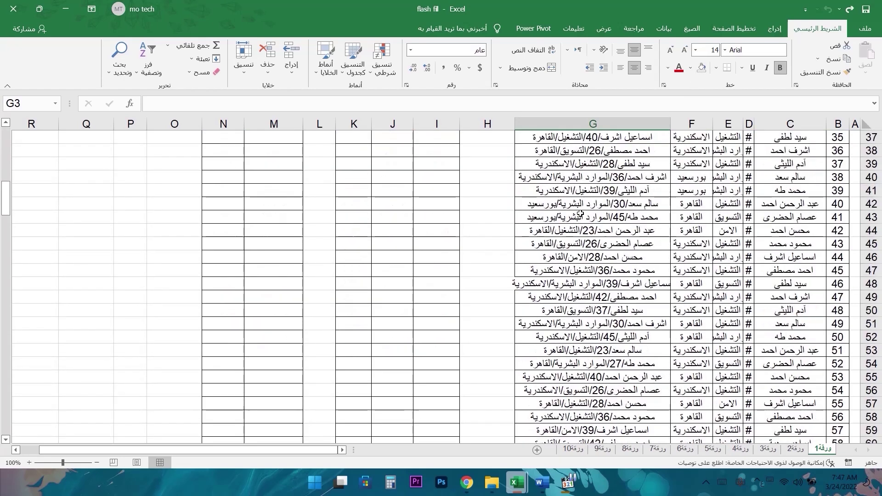
{"action": "scroll", "coordinate": [602, 295], "scroll_direction": "down", "scroll_amount": 14}
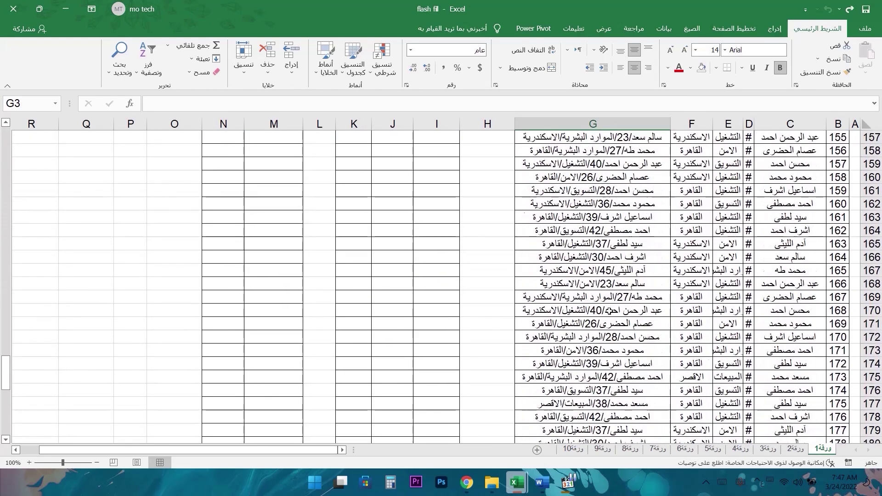
{"action": "scroll", "coordinate": [641, 405], "scroll_direction": "down", "scroll_amount": 5}
{"action": "left_click_drag", "start_coordinate": [657, 395], "coordinate": [580, 403]}
- Undo the inserted blank cells, then insert two entire rows at G3:G4 through the Insert dialog
{"action": "key", "text": "ctrl+y"}
{"action": "key", "text": "ctrl+y"}
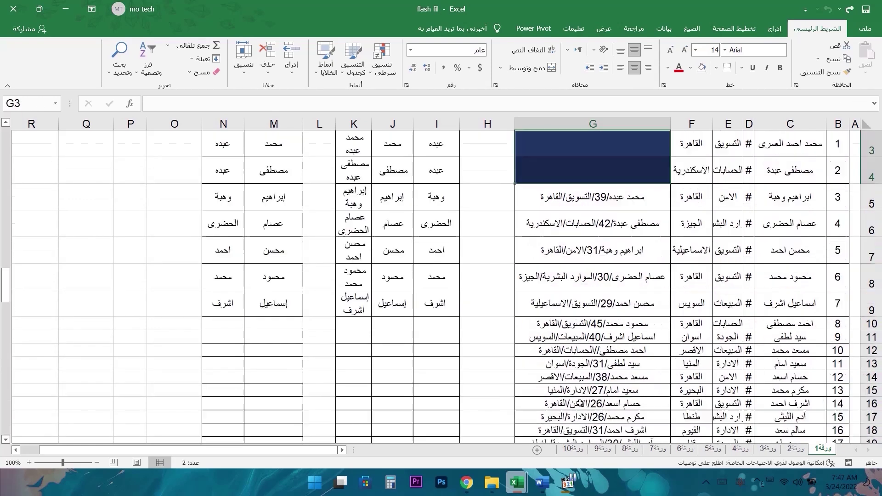
{"action": "key", "text": "ctrl+z"}
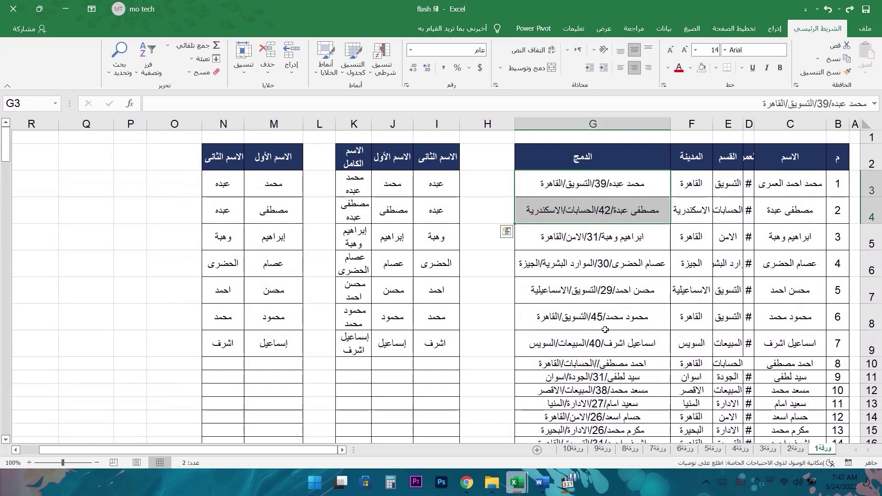
{"action": "right_click", "coordinate": [595, 202]}
{"action": "left_click", "coordinate": [584, 271]}
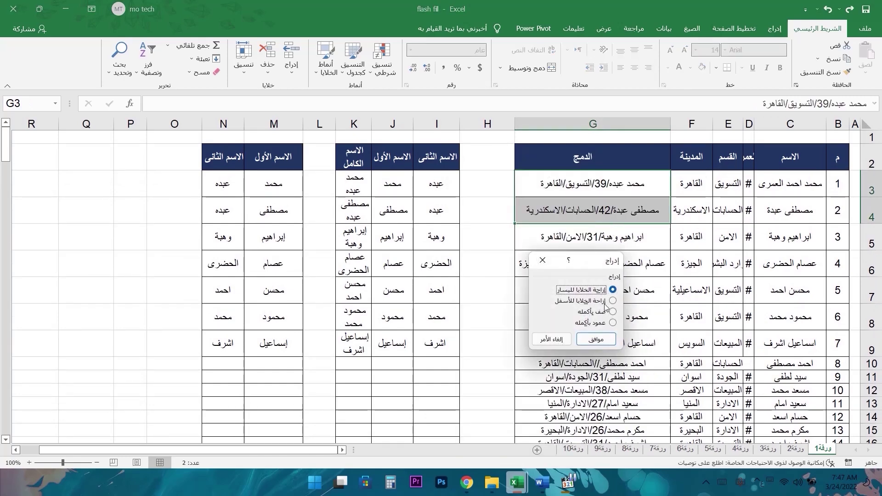
{"action": "left_click_drag", "start_coordinate": [596, 262], "coordinate": [575, 194]}
{"action": "left_click", "coordinate": [592, 244]}
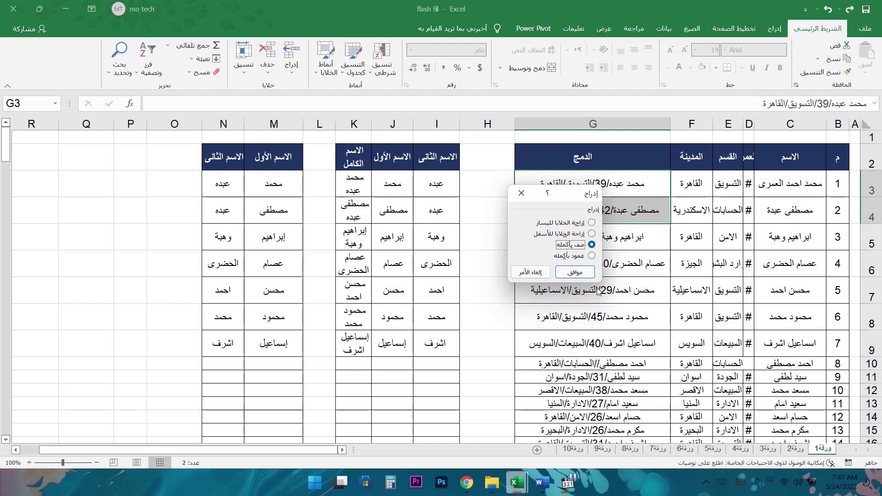
{"action": "left_click", "coordinate": [582, 274]}
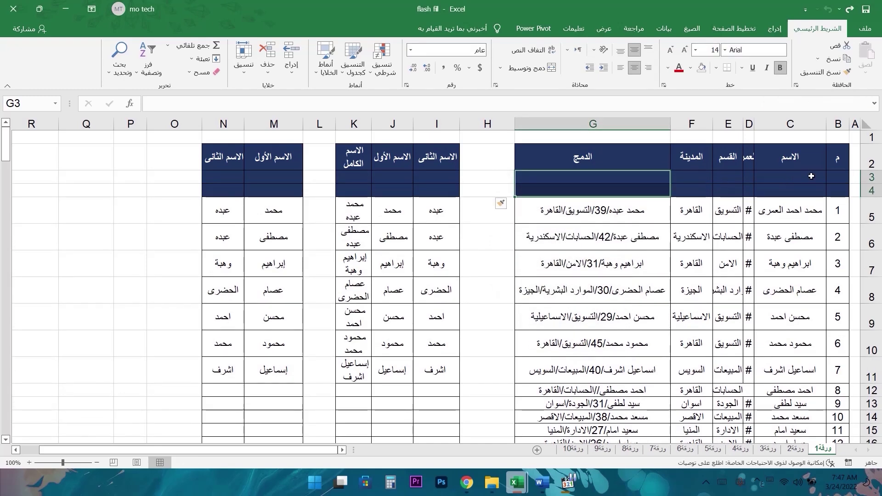
- Select the two new blank rows, then undo the row insertion
{"action": "left_click_drag", "start_coordinate": [871, 177], "coordinate": [627, 195]}
{"action": "left_click_drag", "start_coordinate": [317, 189], "coordinate": [643, 173]}
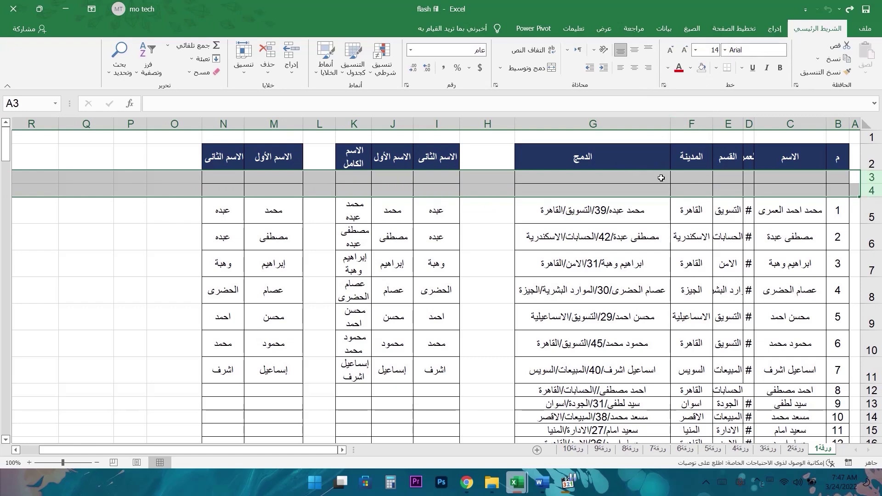
{"action": "key", "text": "ctrl+y"}
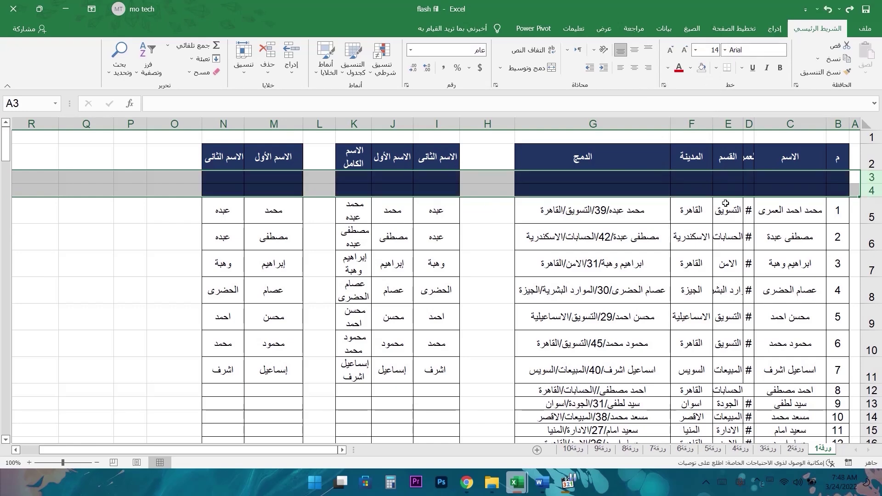
{"action": "key", "text": "ctrl+z"}
- Insert two blank rows above row 3 from the row header, then undo the insertion
{"action": "left_click", "coordinate": [867, 183]}
{"action": "right_click", "coordinate": [867, 183]}
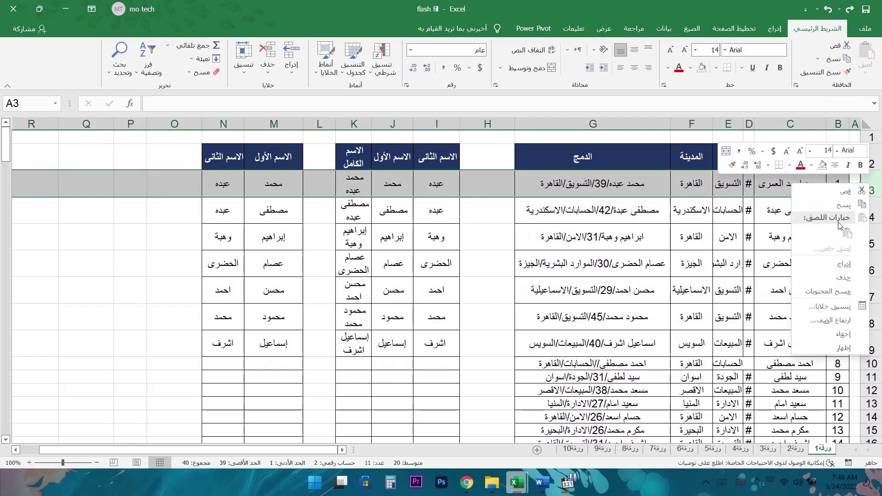
{"action": "left_click", "coordinate": [843, 265]}
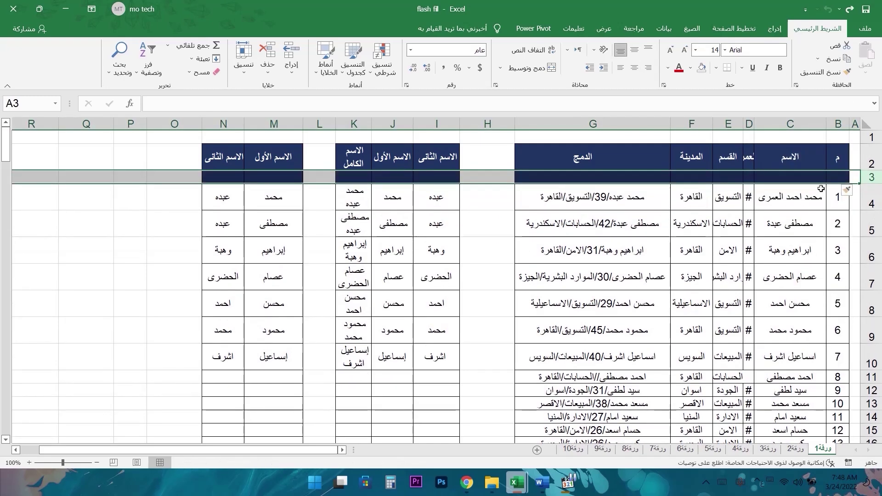
{"action": "right_click", "coordinate": [870, 176]}
{"action": "left_click", "coordinate": [842, 263]}
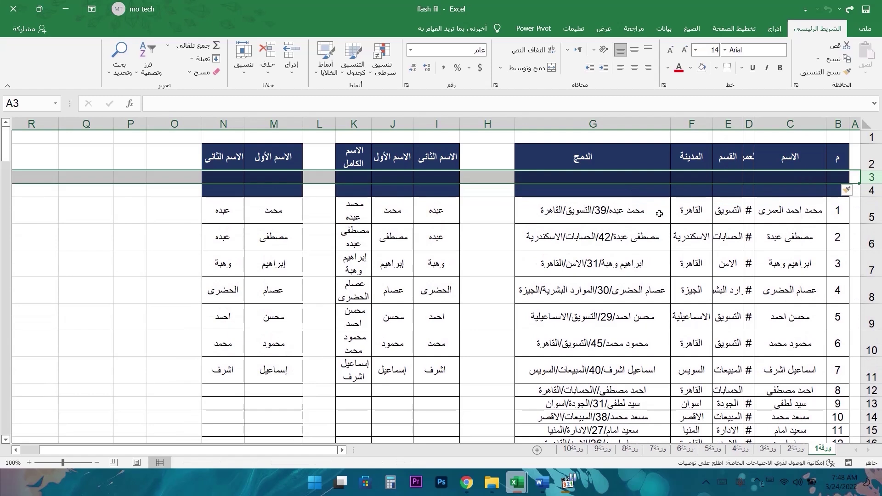
{"action": "left_click_drag", "start_coordinate": [240, 177], "coordinate": [807, 191]}
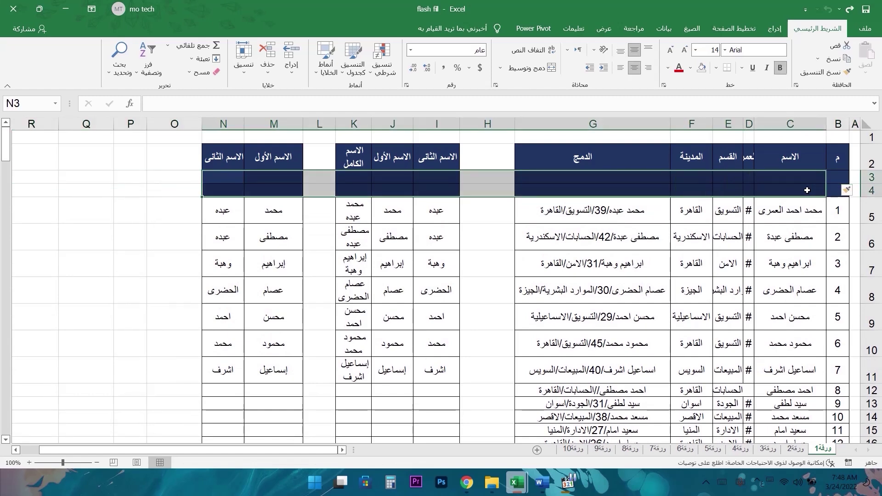
{"action": "left_click_drag", "start_coordinate": [610, 177], "coordinate": [613, 210]}
{"action": "key", "text": "ctrl+z"}
{"action": "key", "text": "ctrl+z"}
- Insert an entire blank column at G3:G4, then undo it
{"action": "right_click", "coordinate": [613, 211]}
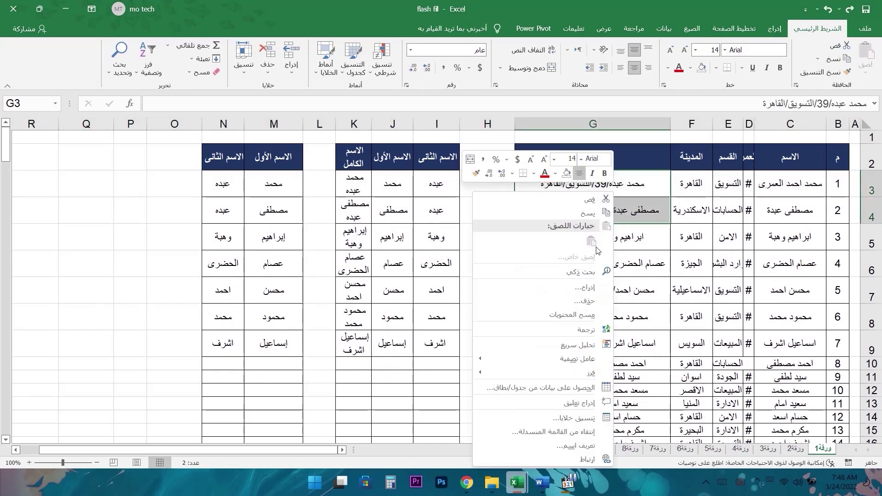
{"action": "left_click", "coordinate": [597, 287]}
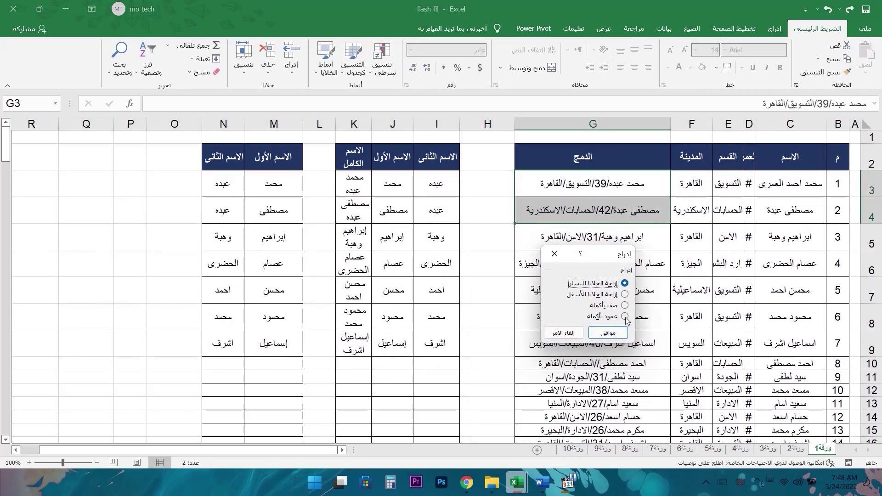
{"action": "left_click", "coordinate": [625, 316]}
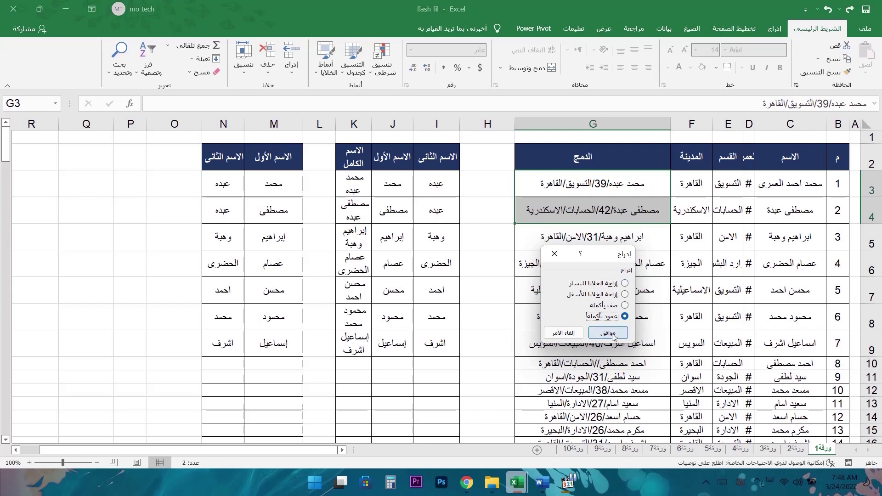
{"action": "left_click", "coordinate": [611, 333]}
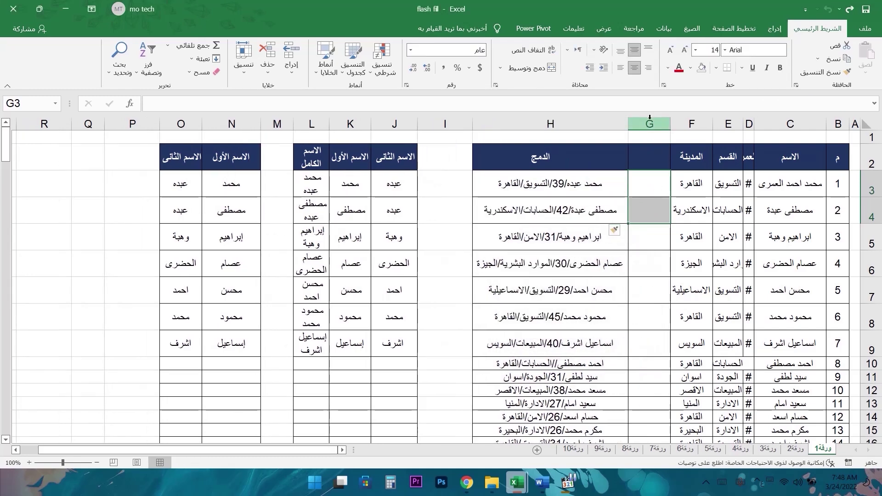
{"action": "key", "text": "ctrl+z"}
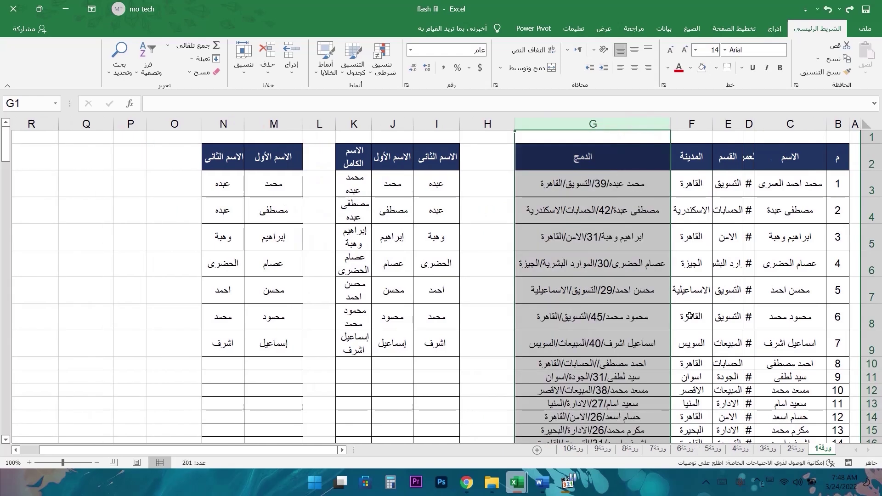
- Widen column D, enter 524888 in D3, and widen the column again to show it fully
{"action": "left_click", "coordinate": [749, 185]}
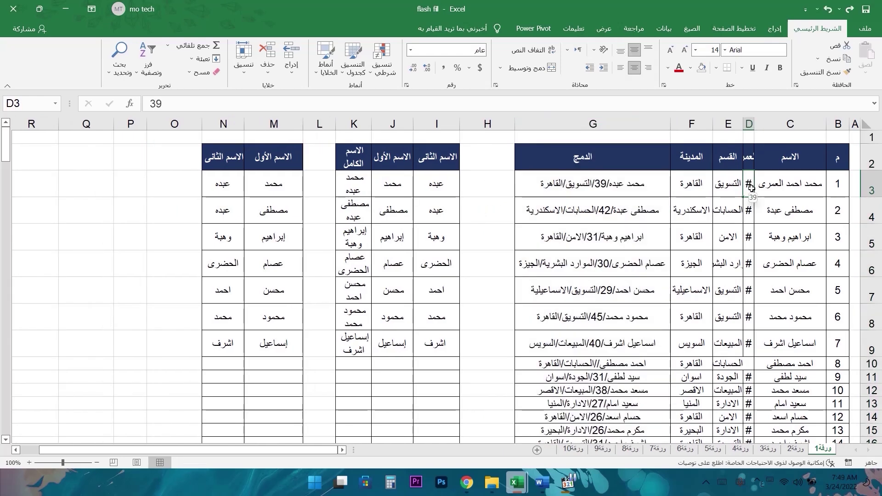
{"action": "left_click_drag", "start_coordinate": [749, 186], "coordinate": [747, 241]}
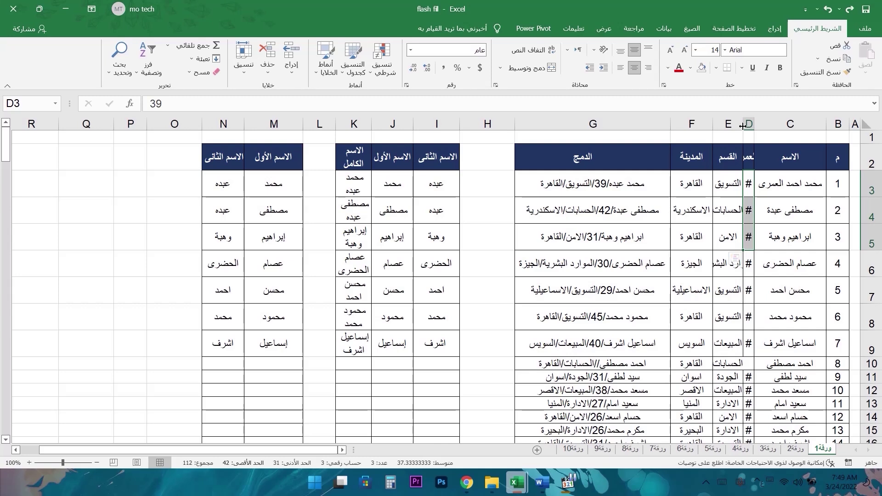
{"action": "left_click_drag", "start_coordinate": [743, 126], "coordinate": [734, 125]}
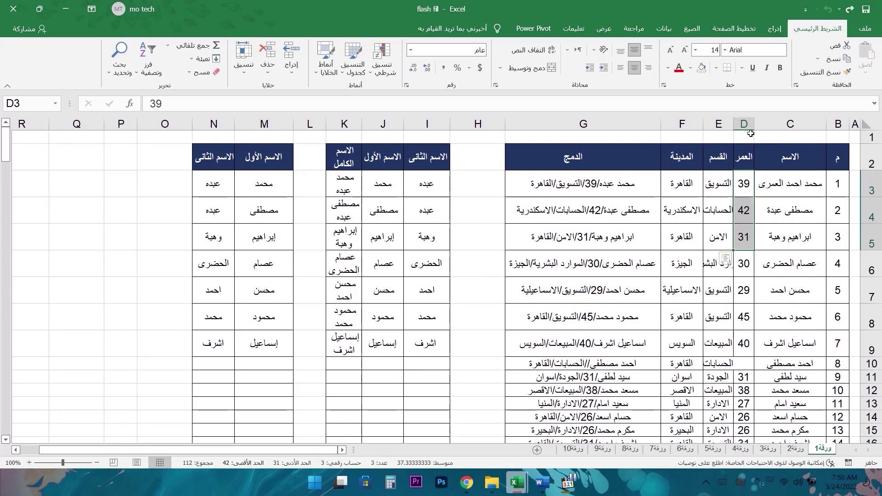
{"action": "double_click", "coordinate": [748, 182]}
{"action": "type", "text": "524888"}
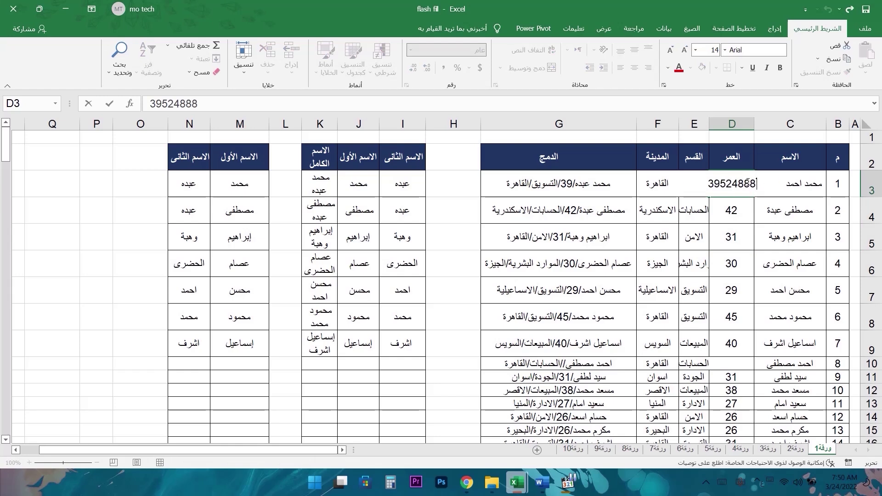
{"action": "key", "text": "Return"}
{"action": "left_click", "coordinate": [723, 184]}
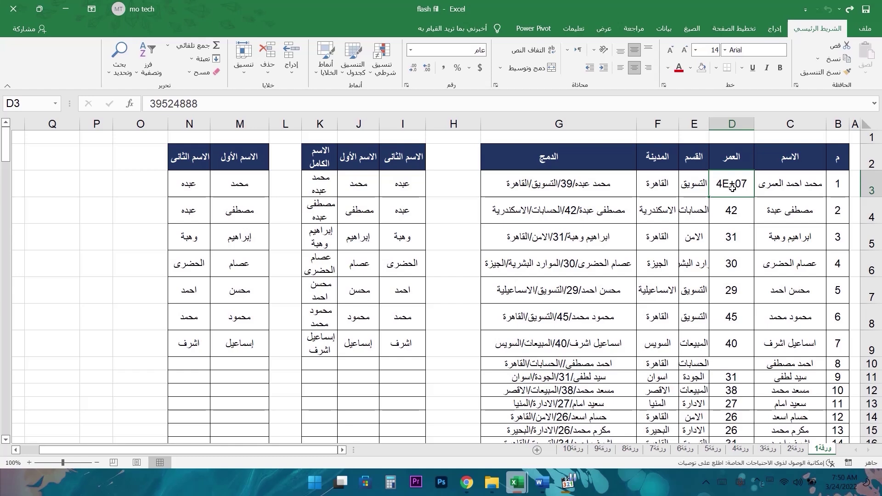
{"action": "left_click_drag", "start_coordinate": [709, 124], "coordinate": [691, 125]}
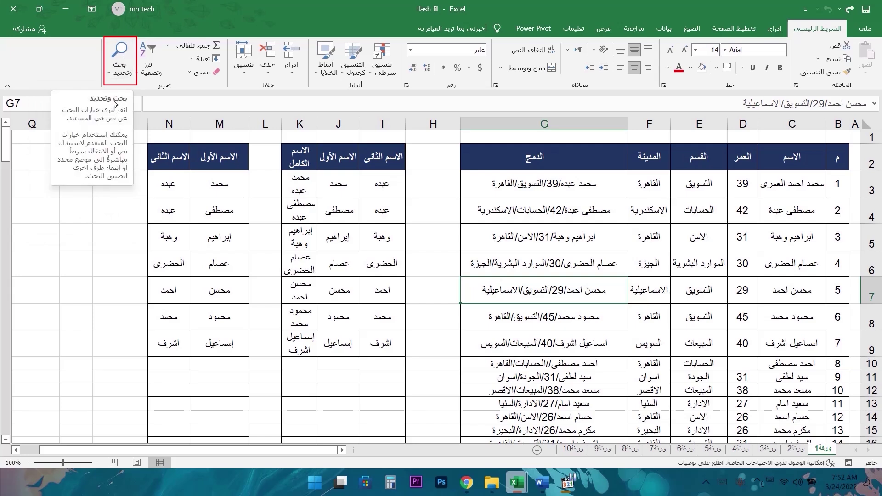
- Open Find from Home > Find & Select, close it, and reopen it with Ctrl+F
{"action": "left_click", "coordinate": [121, 60]}
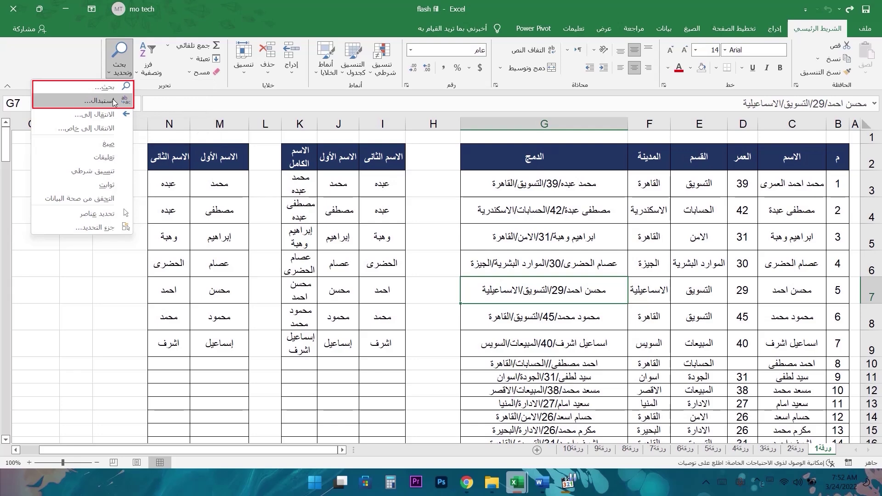
{"action": "left_click", "coordinate": [113, 93]}
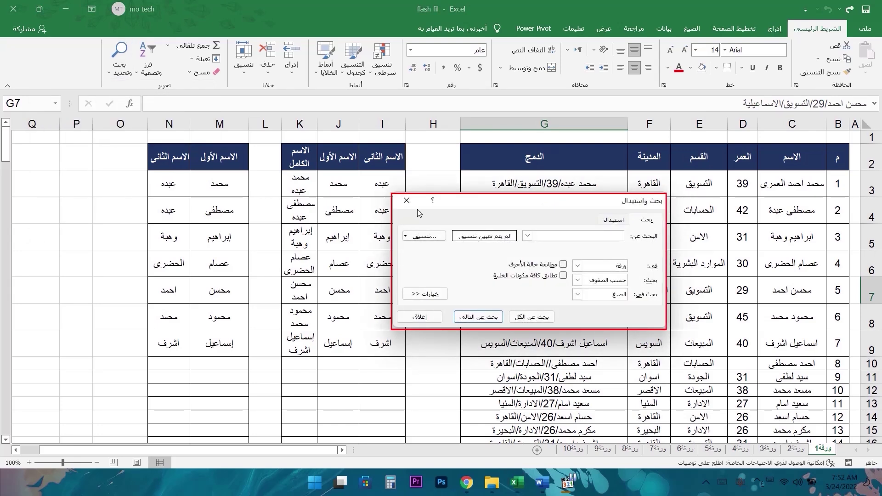
{"action": "left_click", "coordinate": [407, 201]}
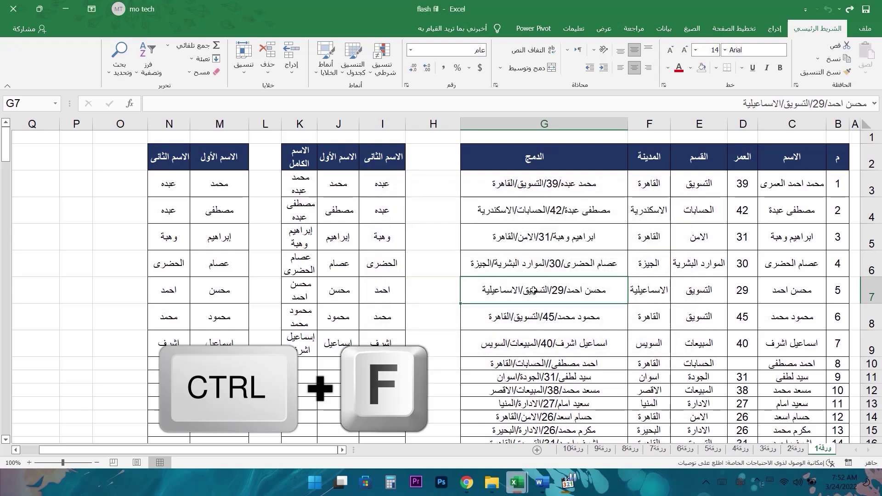
{"action": "key", "text": "ctrl+f"}
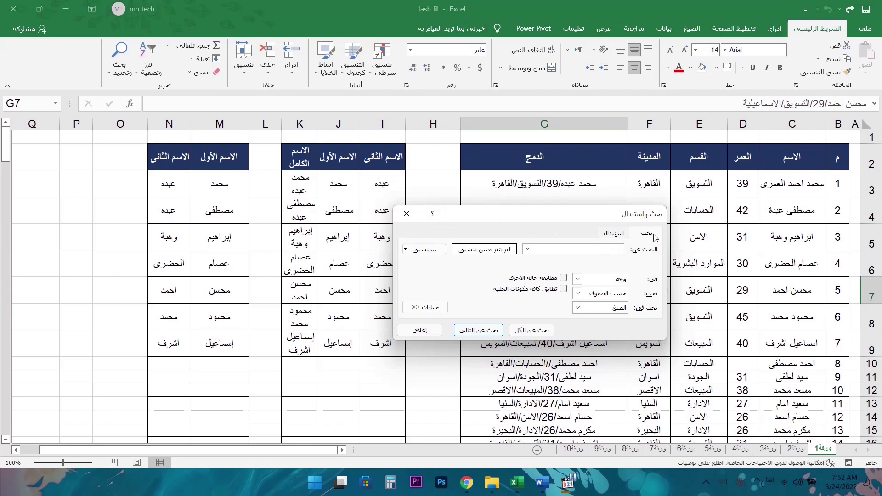
{"action": "left_click", "coordinate": [613, 233]}
{"action": "left_click", "coordinate": [647, 233]}
{"action": "left_click_drag", "start_coordinate": [612, 218], "coordinate": [508, 197]}
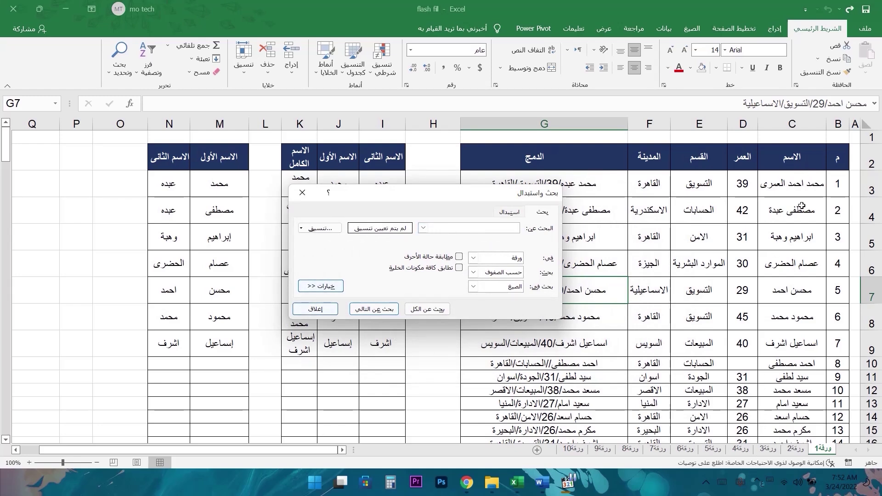
- Select rows 3 to 5 as the search area, keeping the Find window clear of them
{"action": "left_click_drag", "start_coordinate": [868, 186], "coordinate": [781, 236]}
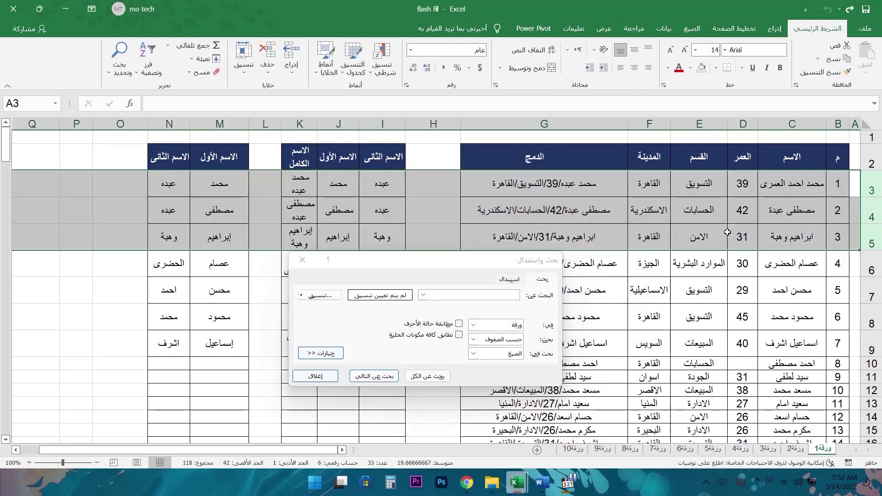
{"action": "left_click_drag", "start_coordinate": [457, 263], "coordinate": [479, 175]}
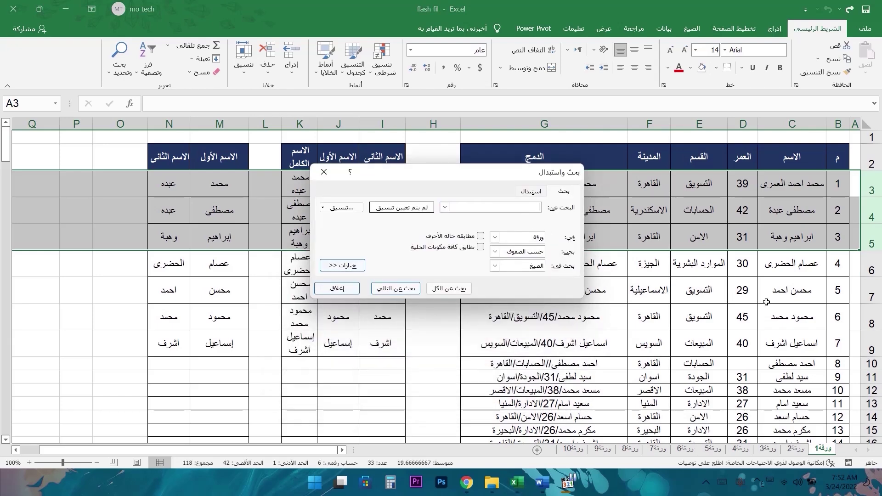
{"action": "scroll", "coordinate": [777, 317], "scroll_direction": "down", "scroll_amount": 1}
{"action": "scroll", "coordinate": [777, 317], "scroll_direction": "up", "scroll_amount": 1}
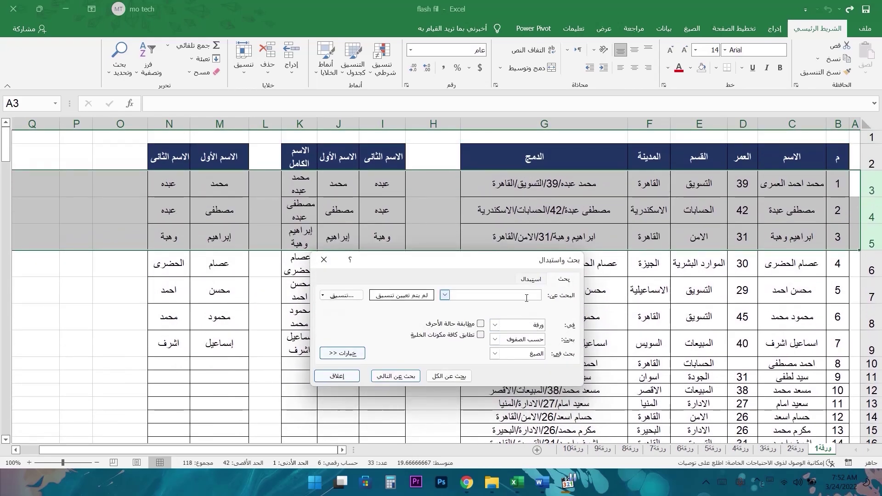
{"action": "type", "text": "د طه"}
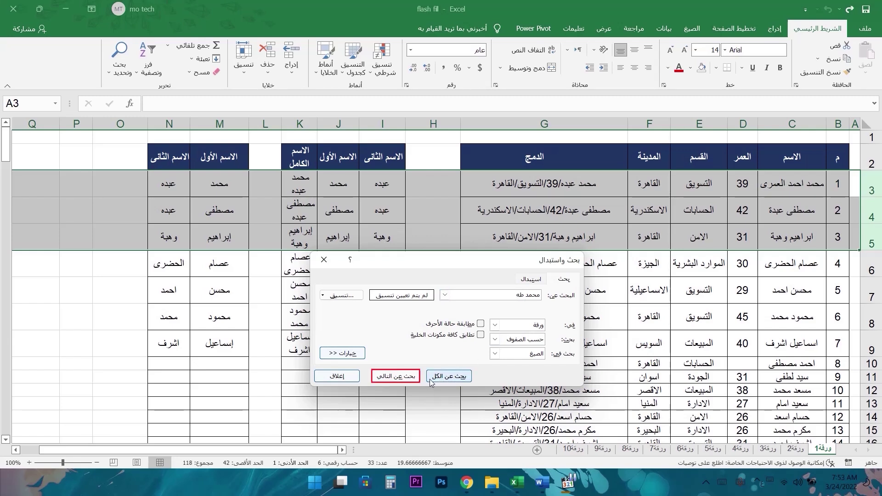
{"action": "left_click", "coordinate": [402, 382]}
{"action": "key", "text": "Return"}
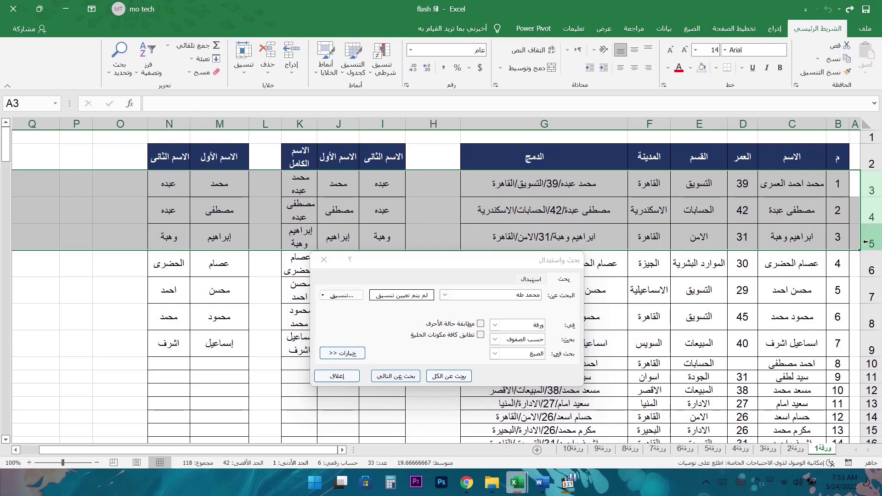
{"action": "left_click", "coordinate": [798, 264]}
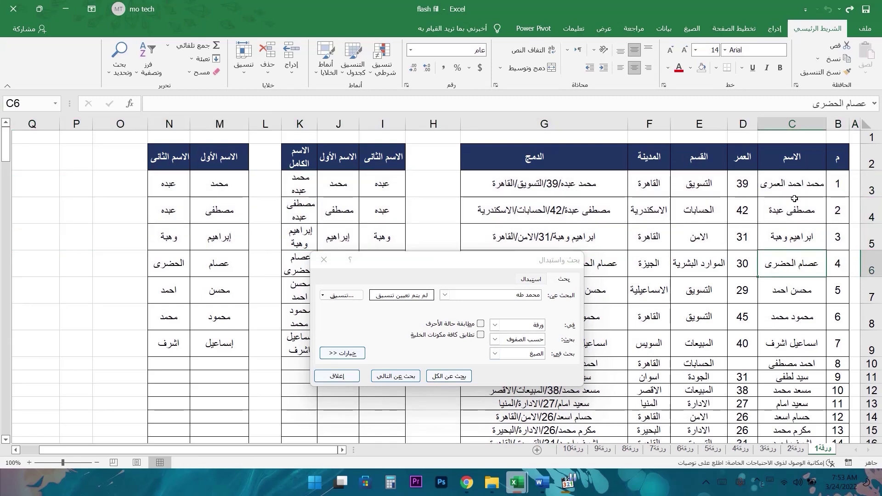
{"action": "left_click", "coordinate": [854, 137]}
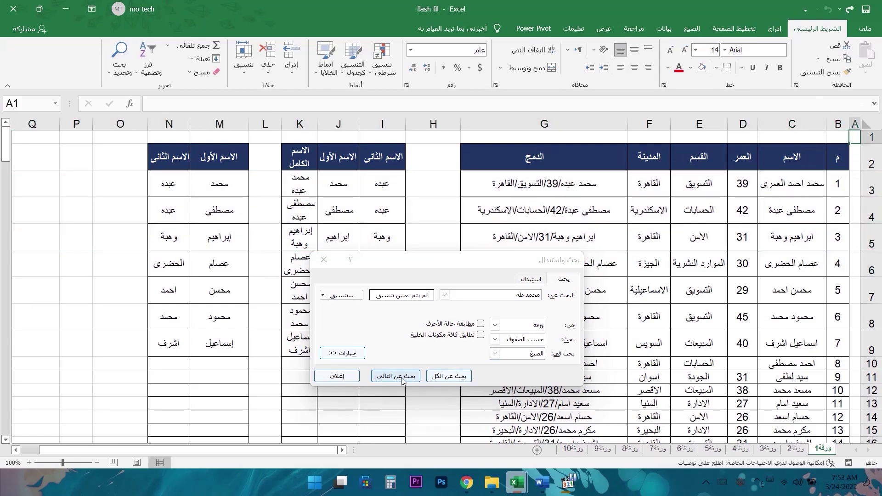
{"action": "left_click", "coordinate": [396, 376]}
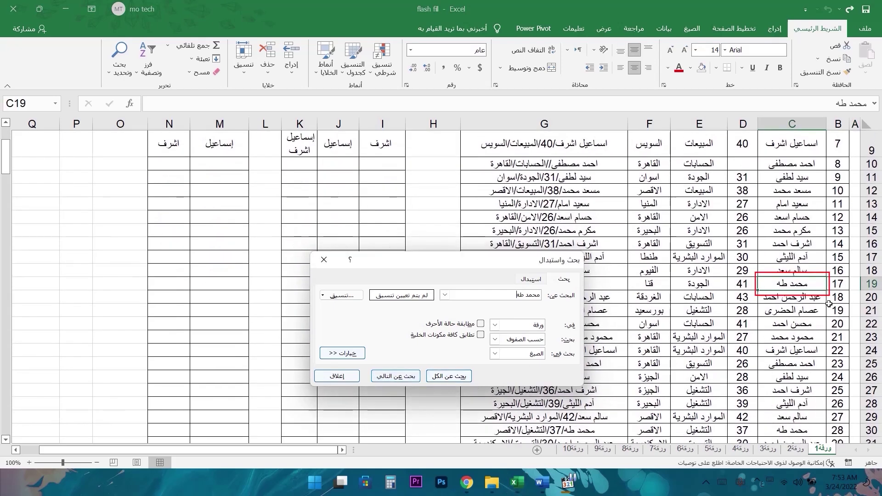
{"action": "left_click", "coordinate": [398, 378]}
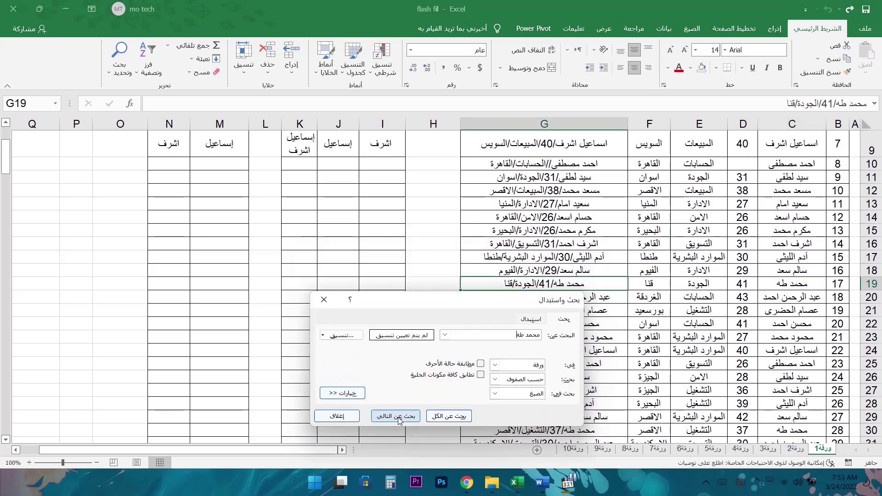
{"action": "left_click", "coordinate": [396, 416]}
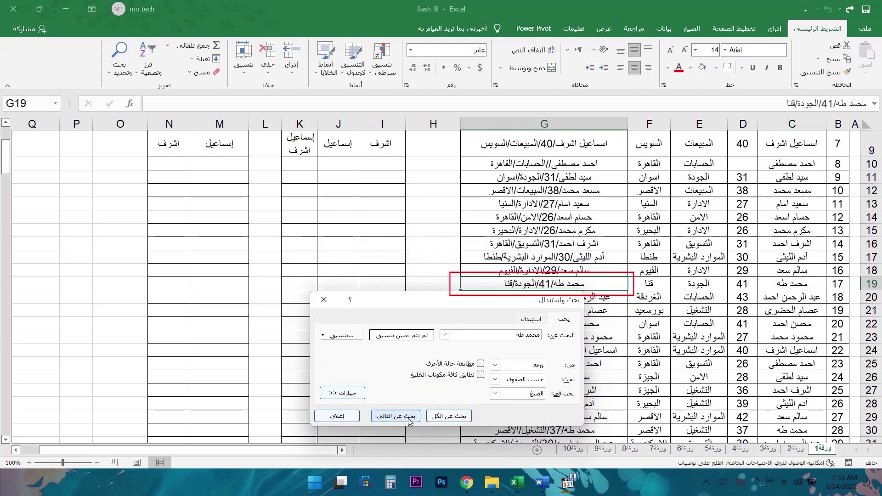
{"action": "left_click", "coordinate": [404, 416]}
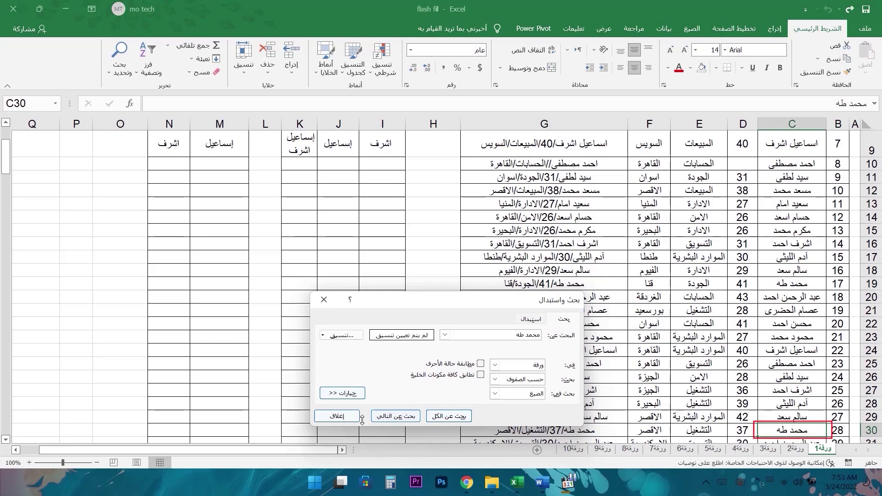
{"action": "left_click_drag", "start_coordinate": [467, 307], "coordinate": [439, 206]}
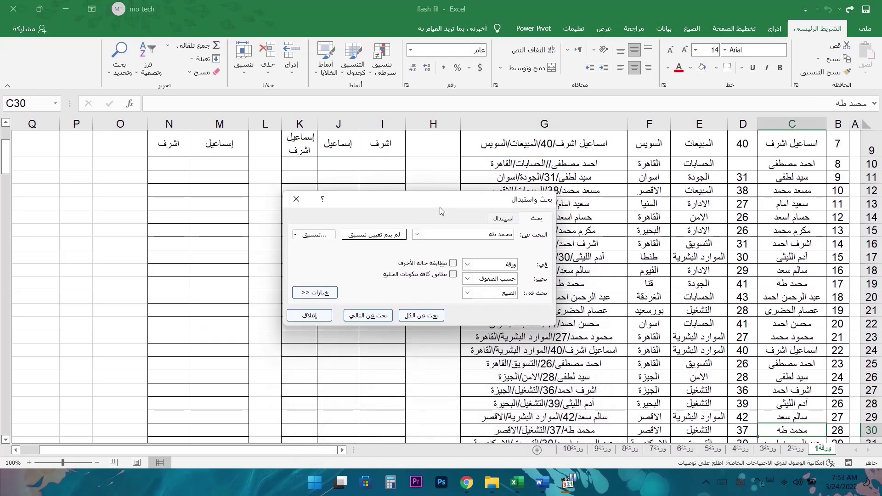
{"action": "left_click", "coordinate": [423, 317]}
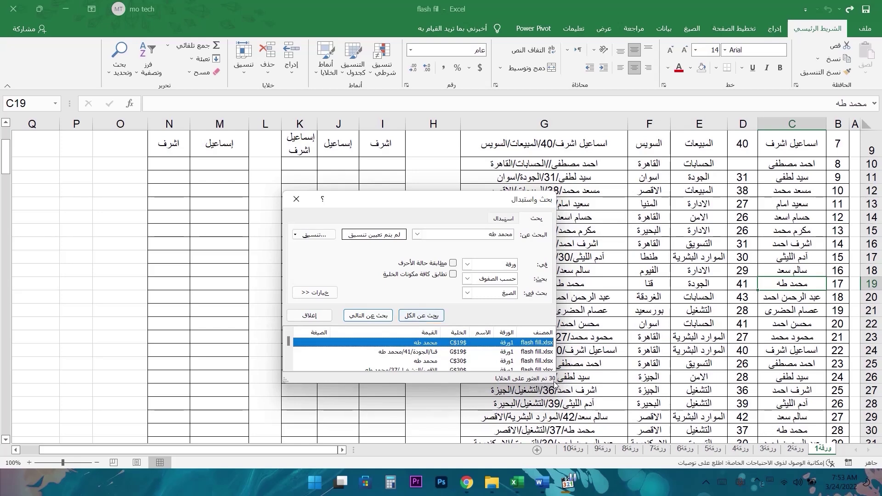
{"action": "left_click_drag", "start_coordinate": [554, 384], "coordinate": [559, 434]}
{"action": "scroll", "coordinate": [465, 392], "scroll_direction": "down", "scroll_amount": 4}
{"action": "scroll", "coordinate": [464, 391], "scroll_direction": "down", "scroll_amount": 4}
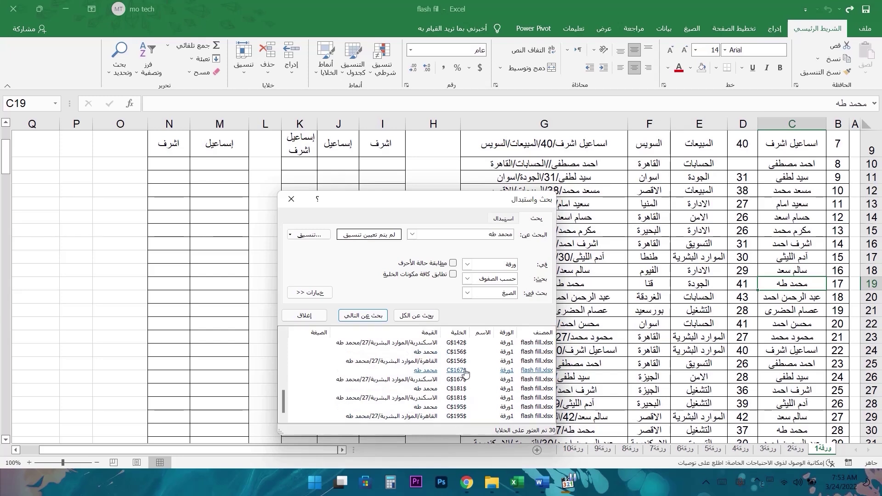
{"action": "scroll", "coordinate": [465, 372], "scroll_direction": "up", "scroll_amount": 8}
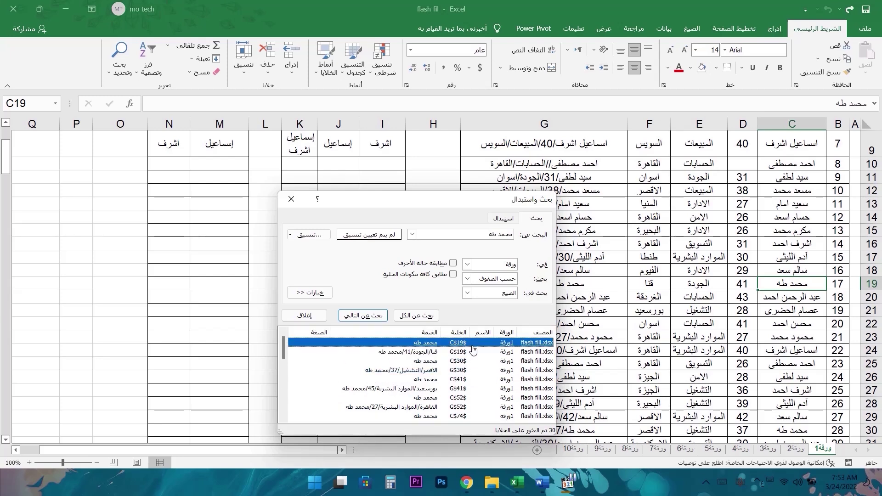
{"action": "left_click", "coordinate": [503, 218]}
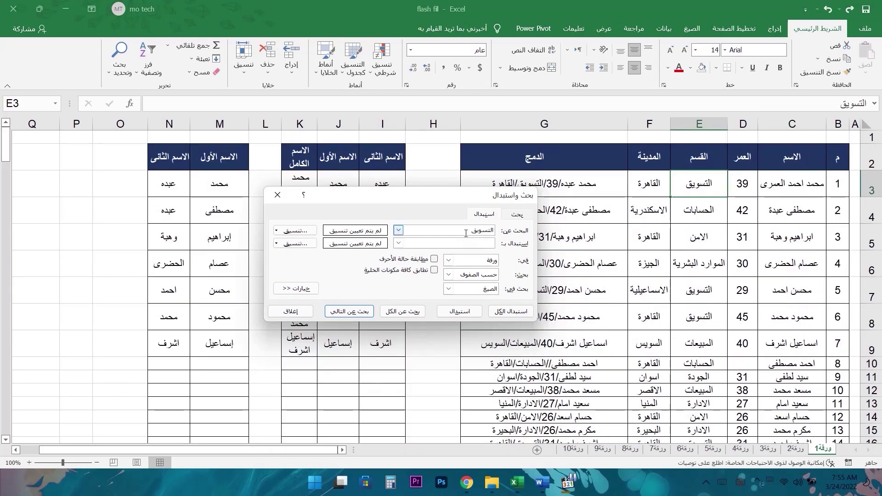
- Replace all 58 التسويق values with الدعايا, check E7:E8, then revert the change
{"action": "left_click", "coordinate": [479, 244]}
{"action": "left_click", "coordinate": [526, 316]}
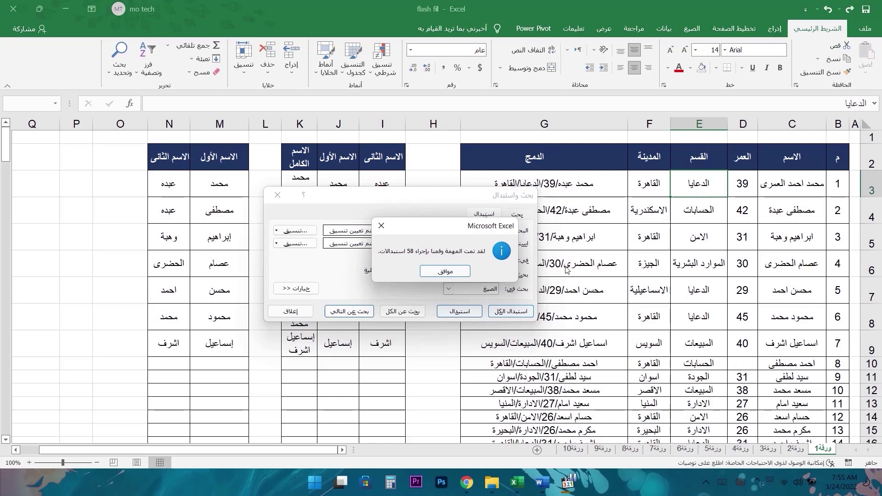
{"action": "left_click", "coordinate": [446, 271]}
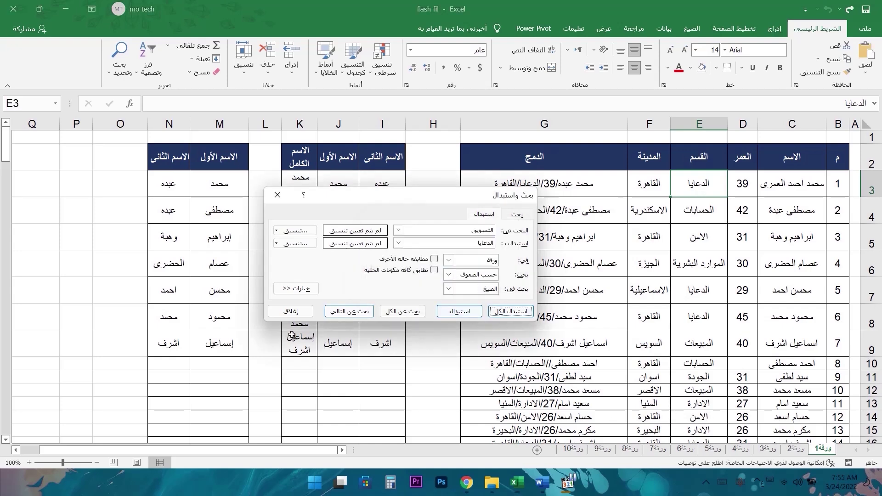
{"action": "left_click", "coordinate": [290, 312]}
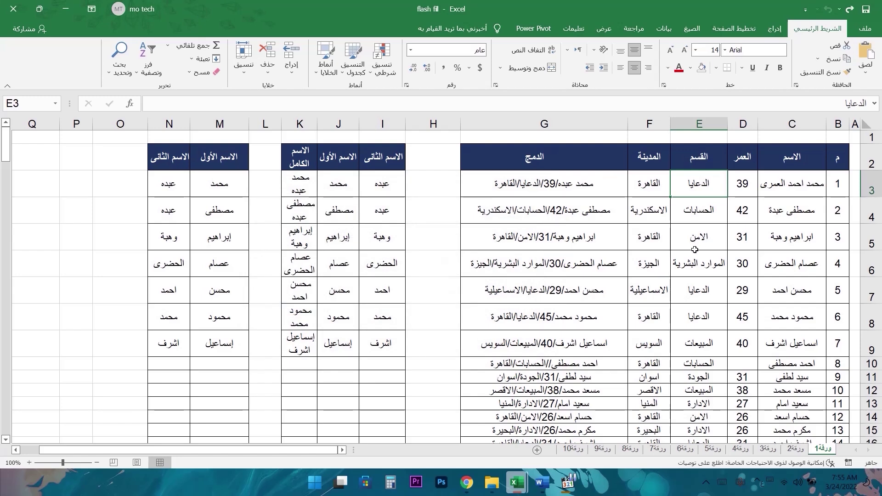
{"action": "left_click_drag", "start_coordinate": [710, 290], "coordinate": [706, 317]}
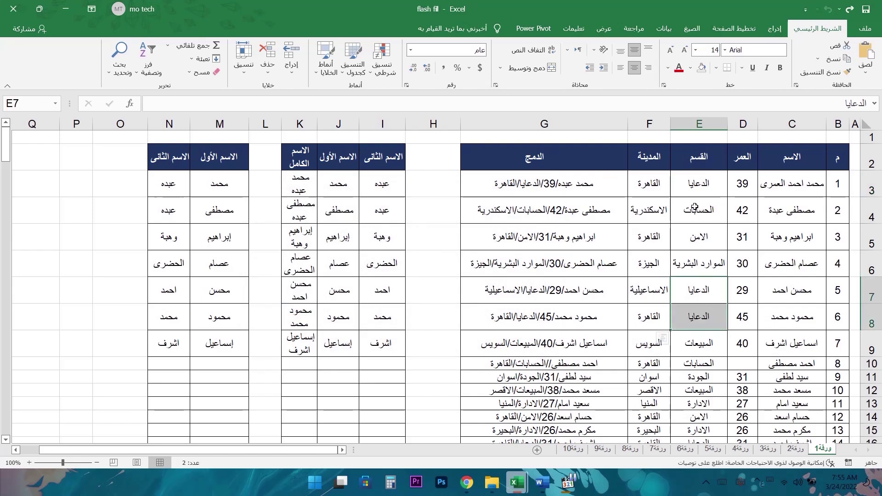
{"action": "key", "text": "ctrl+y"}
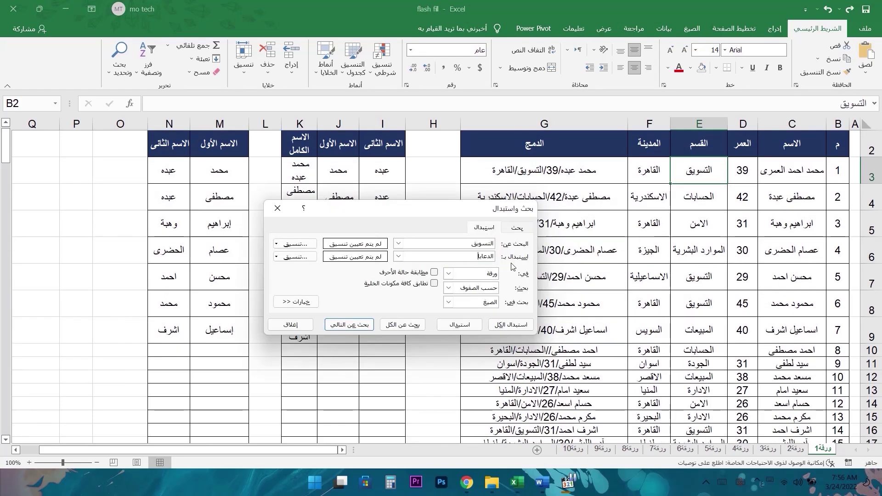
- Clear the replacement value and replace every التسويق with nothing
{"action": "type", "text": "الدعاي"}
{"action": "key", "text": "ctrl+a"}
{"action": "key", "text": "BackSpace"}
{"action": "left_click", "coordinate": [500, 325]}
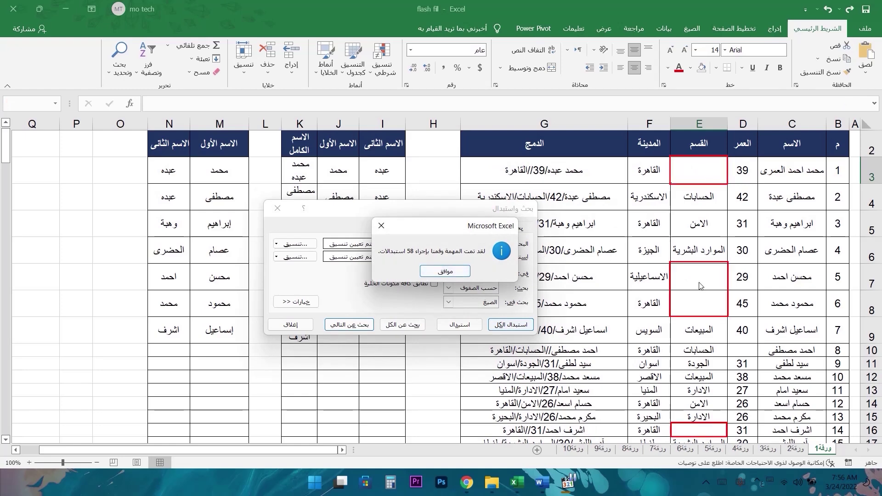
{"action": "left_click", "coordinate": [444, 270]}
{"action": "left_click", "coordinate": [481, 254]}
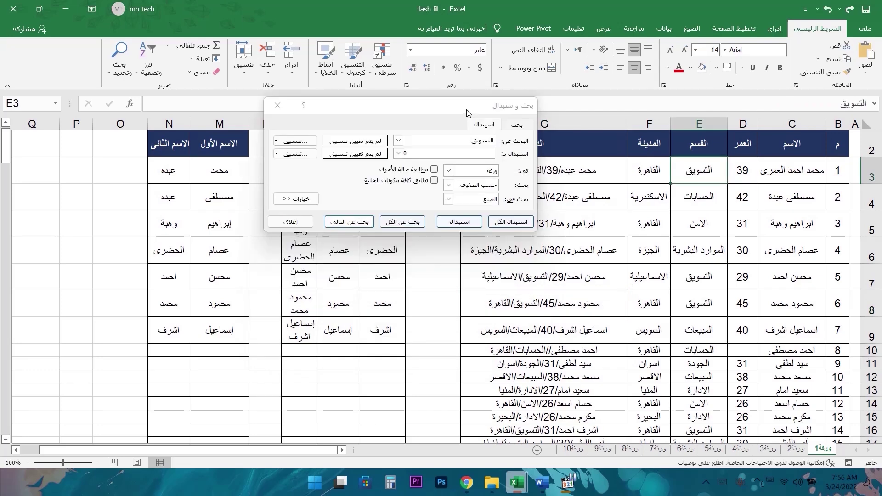
- Replace every التسويق with 0, undo it, and open the Within options
{"action": "left_click_drag", "start_coordinate": [464, 112], "coordinate": [520, 204]}
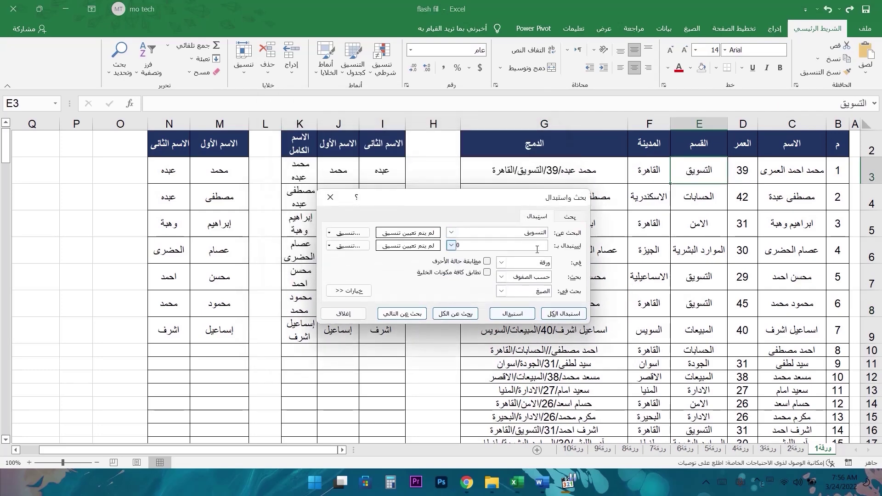
{"action": "left_click", "coordinate": [564, 313]}
{"action": "left_click", "coordinate": [446, 271]}
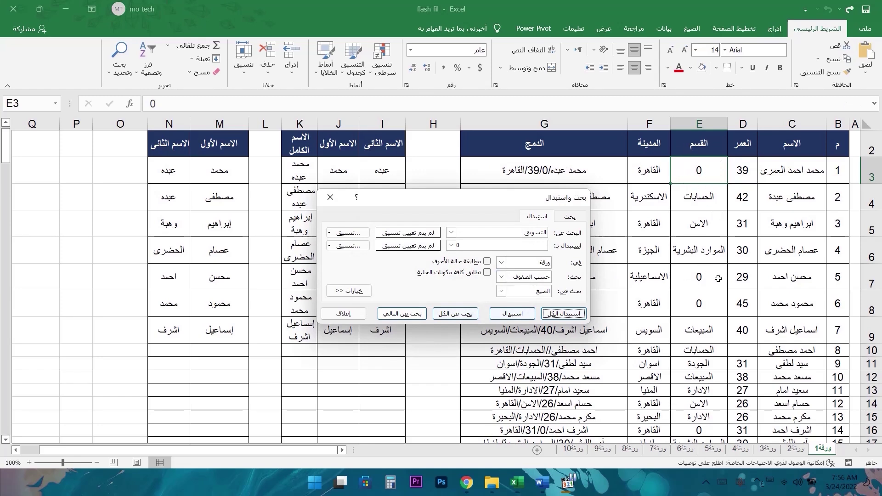
{"action": "key", "text": "ctrl+z"}
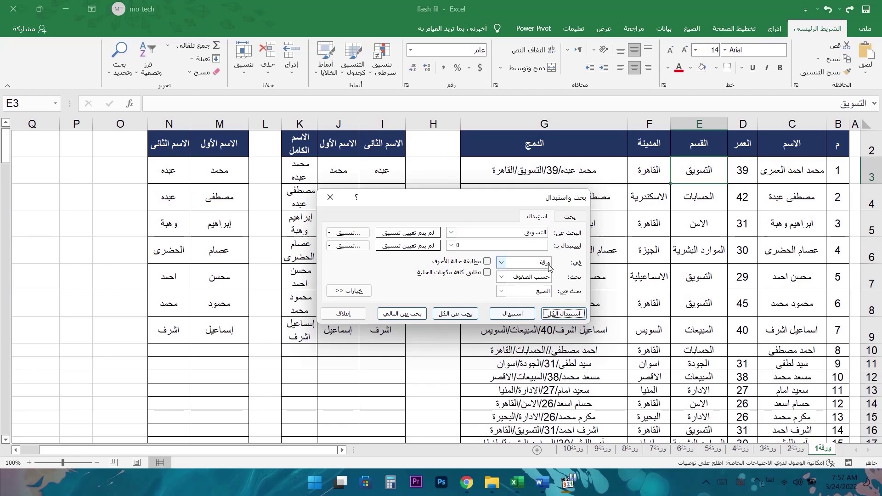
{"action": "left_click", "coordinate": [501, 262]}
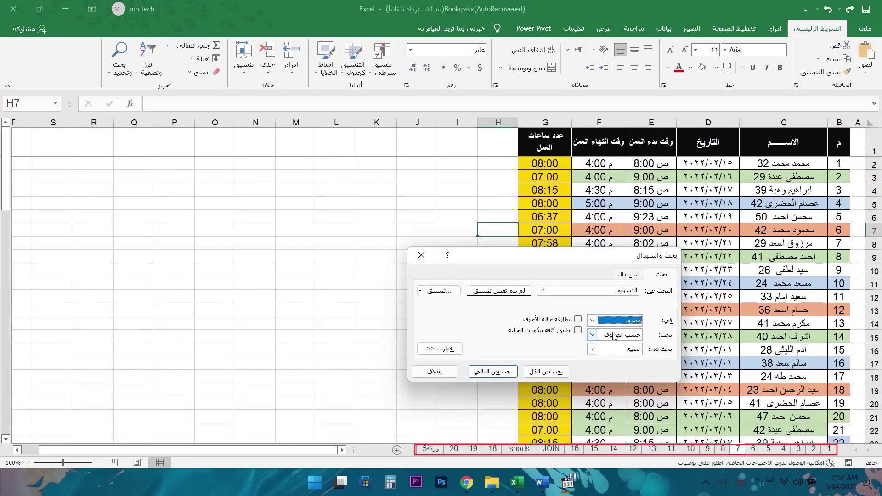
- Find All with an empty term across the Workbook, By Rows, in Formulas, listing 1520 cells
{"action": "left_click", "coordinate": [593, 321]}
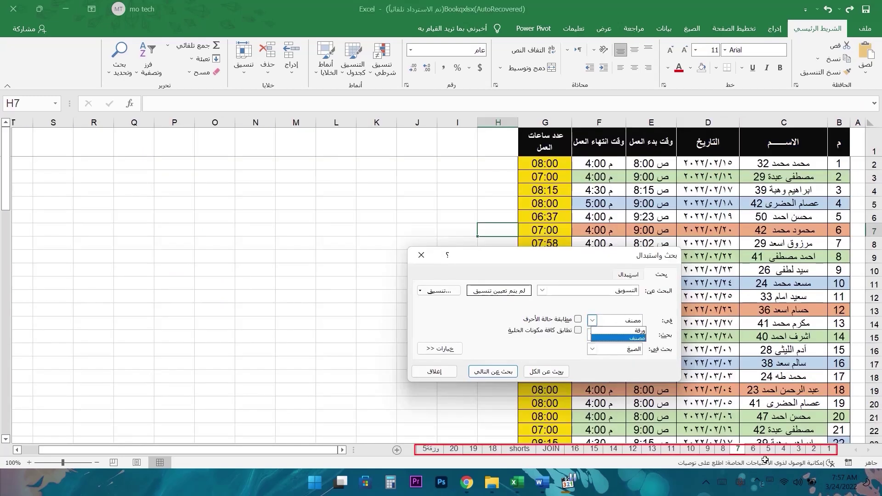
{"action": "left_click", "coordinate": [629, 338]}
{"action": "left_click", "coordinate": [599, 337]}
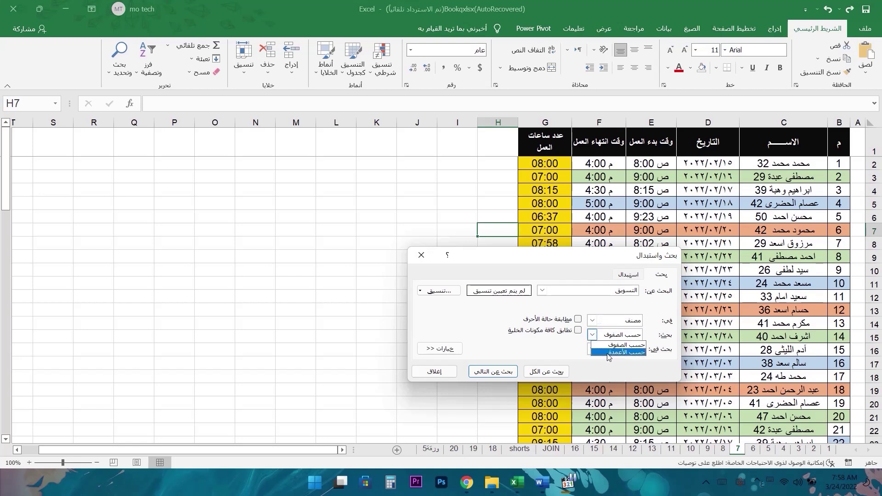
{"action": "left_click", "coordinate": [617, 344]}
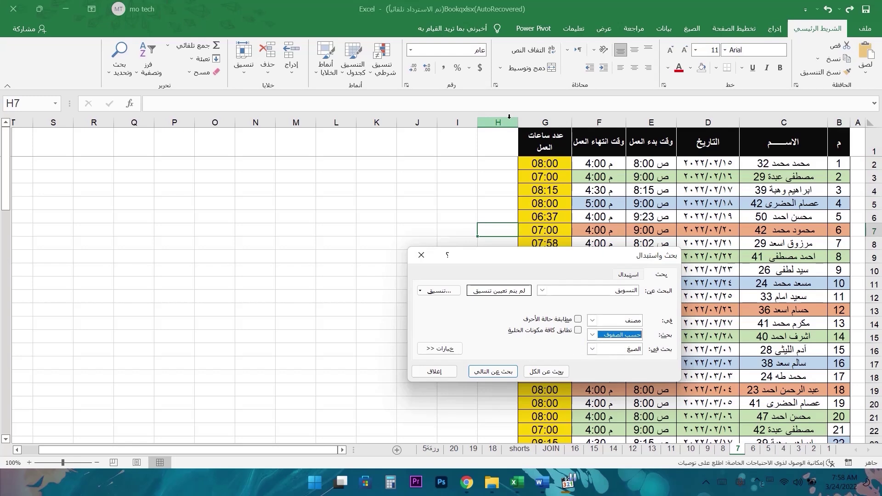
{"action": "left_click", "coordinate": [593, 352]}
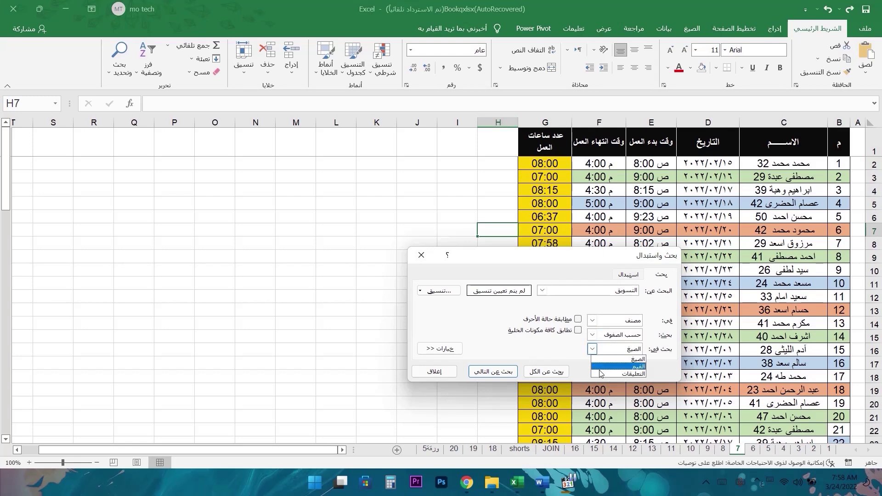
{"action": "left_click", "coordinate": [593, 349]}
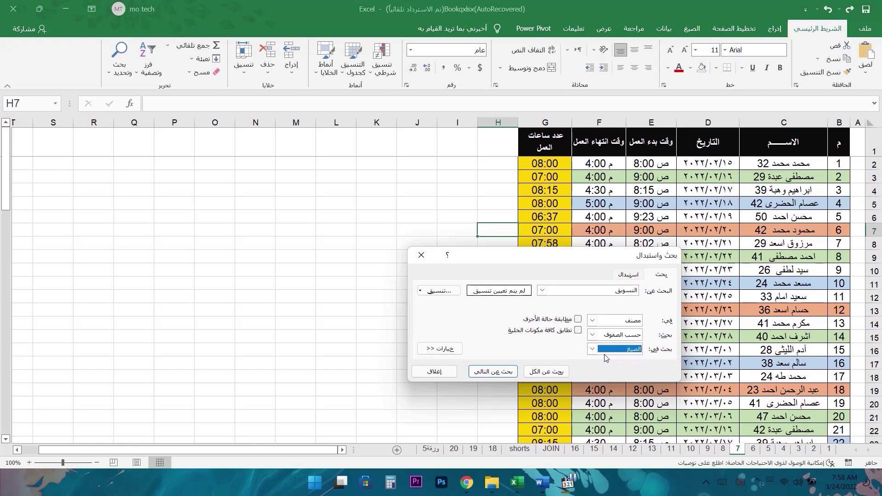
{"action": "left_click", "coordinate": [606, 292]}
{"action": "key", "text": "BackSpace"}
{"action": "key", "text": "BackSpace"}
{"action": "key", "text": "BackSpace"}
{"action": "key", "text": "BackSpace"}
{"action": "key", "text": "BackSpace"}
{"action": "key", "text": "BackSpace"}
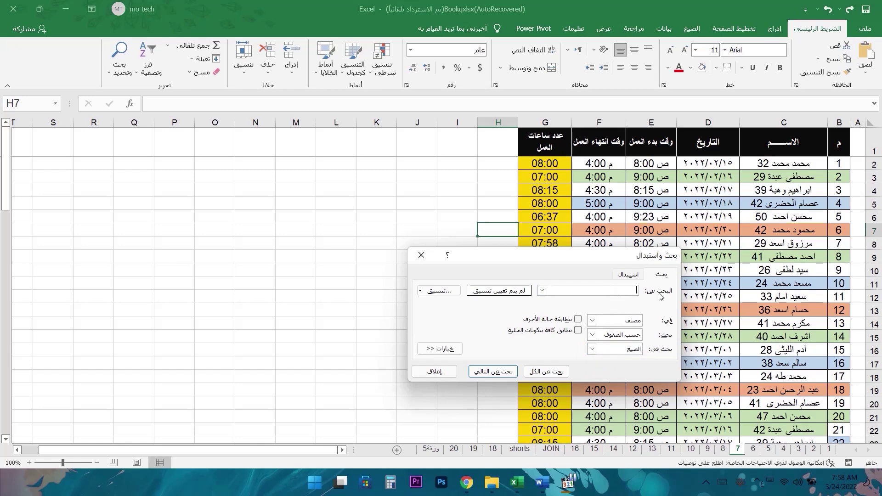
{"action": "left_click", "coordinate": [539, 371]}
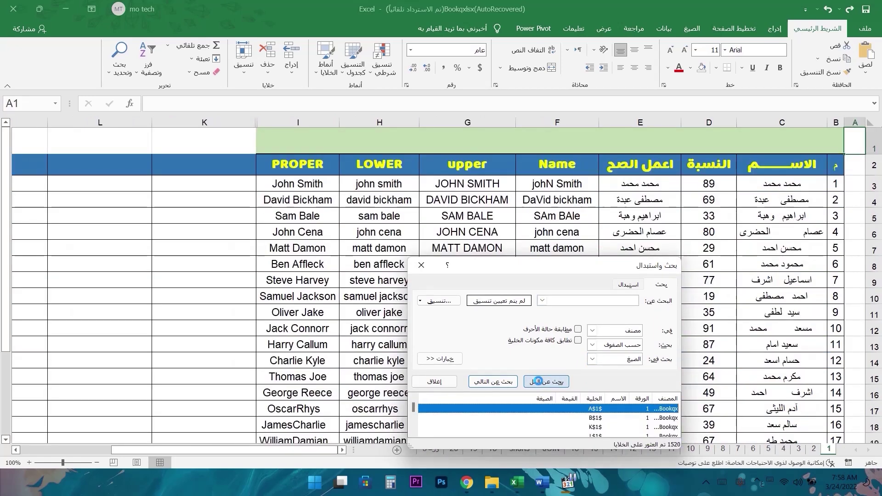
- Set Within to Sheet, switch to sheet 9, and list its 314 filled cells
{"action": "left_click", "coordinate": [594, 331]}
{"action": "left_click", "coordinate": [615, 349]}
{"action": "left_click", "coordinate": [768, 448]}
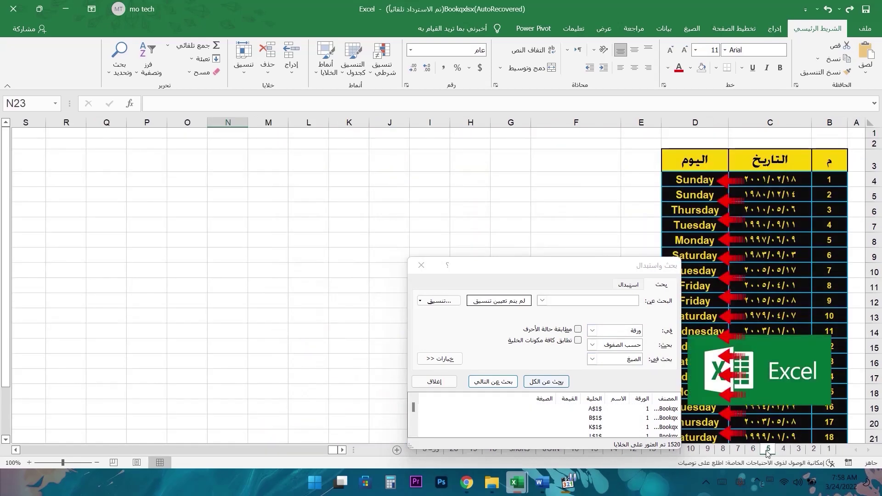
{"action": "left_click", "coordinate": [738, 449]}
{"action": "left_click", "coordinate": [712, 449]}
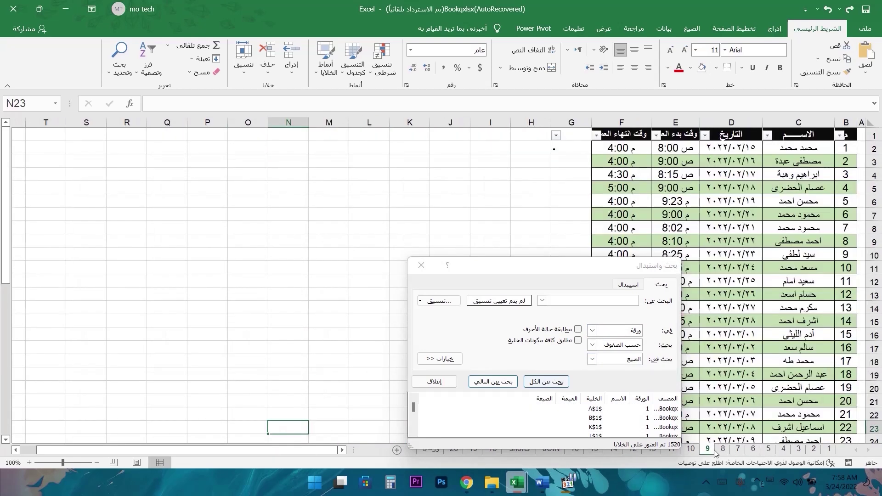
{"action": "left_click", "coordinate": [551, 381]}
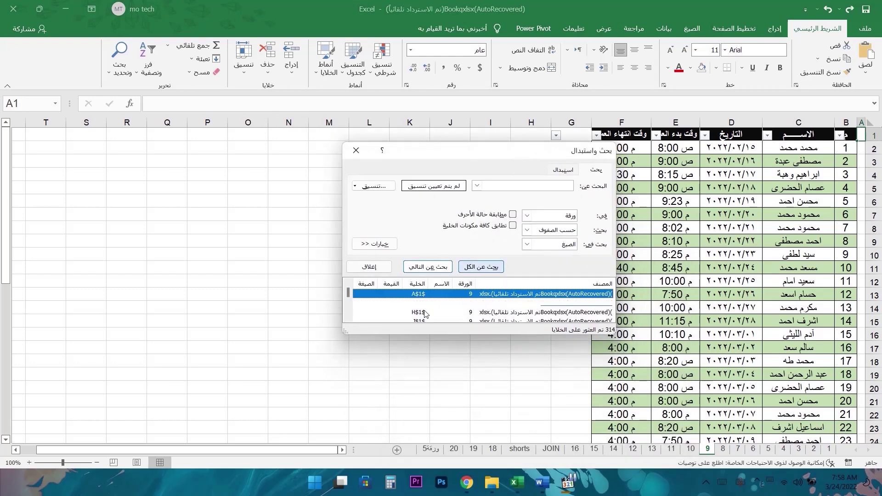
- Enlarge the results list, jump to a found cell, and select employee name C12
{"action": "left_click_drag", "start_coordinate": [348, 331], "coordinate": [343, 453]}
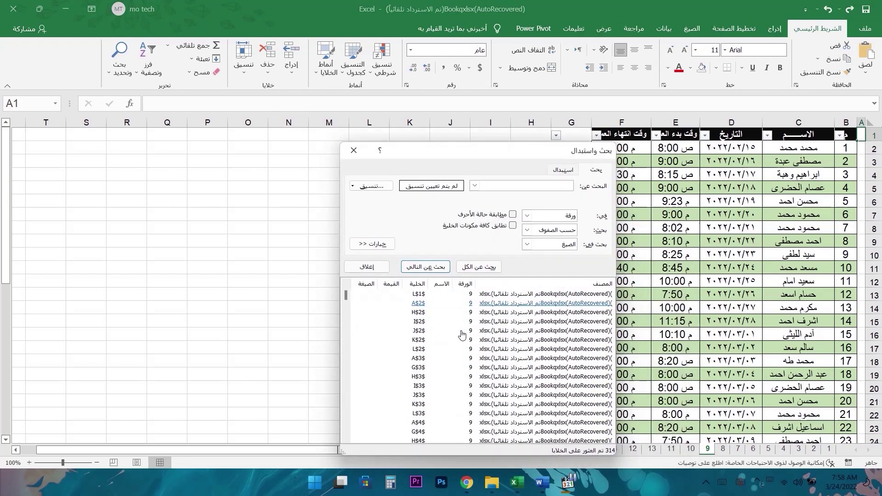
{"action": "key", "text": "Return"}
{"action": "scroll", "coordinate": [463, 382], "scroll_direction": "down", "scroll_amount": 15}
{"action": "scroll", "coordinate": [463, 383], "scroll_direction": "down", "scroll_amount": 15}
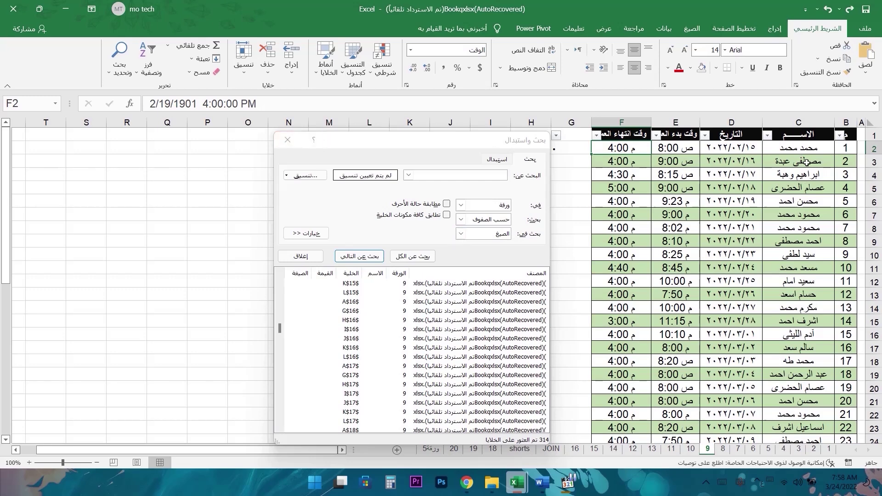
{"action": "left_click", "coordinate": [790, 148]}
- Add the hidden comment 'الموظف المثالي' to cell C12
{"action": "right_click", "coordinate": [820, 281]}
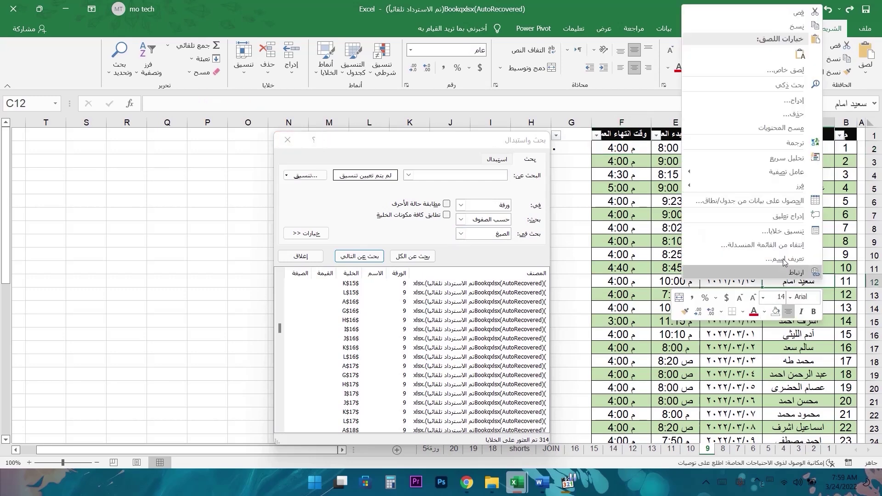
{"action": "left_click", "coordinate": [794, 220]}
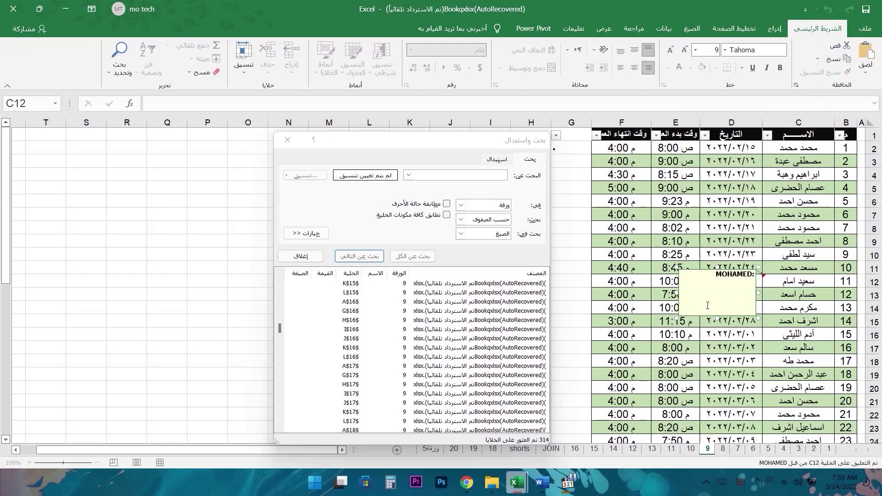
{"action": "type", "text": "الموظف المثالي"}
{"action": "right_click", "coordinate": [780, 281]}
{"action": "left_click", "coordinate": [768, 405]}
{"action": "mouse_move", "coordinate": [786, 285]}
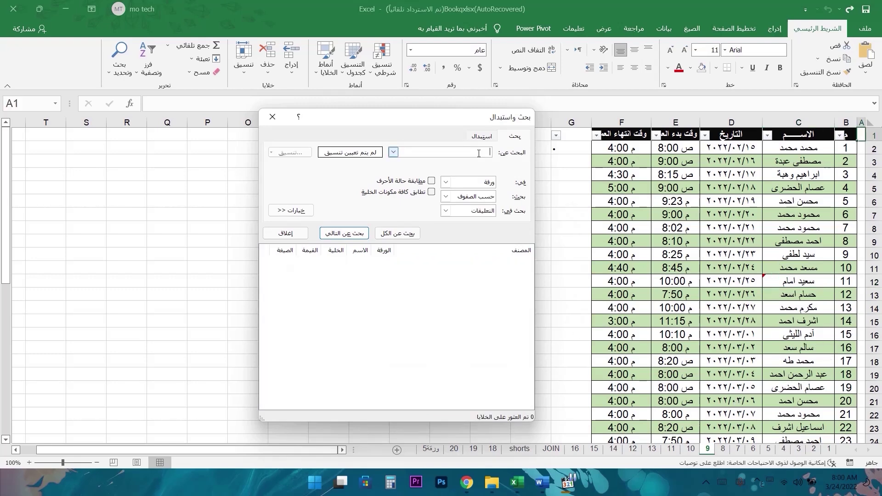
- Search comments for موظف with Find All, finding only C12, then bring up Replace
{"action": "type", "text": "موظف"}
{"action": "left_click", "coordinate": [408, 233]}
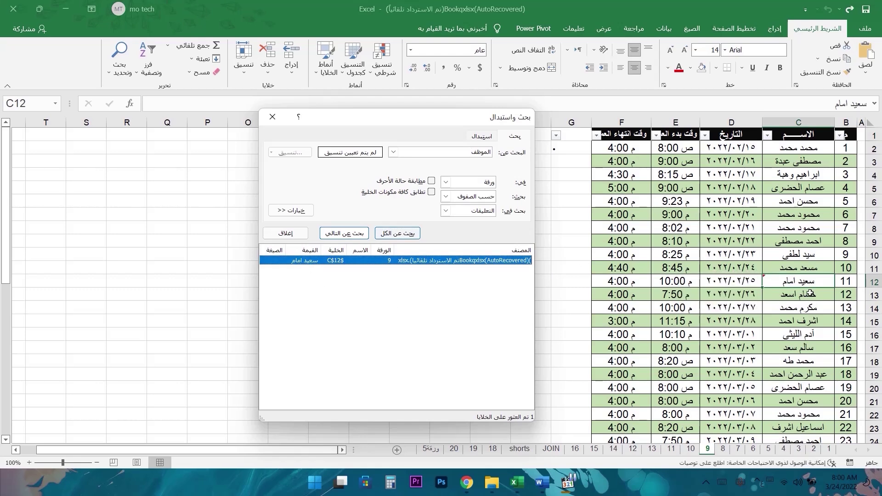
{"action": "mouse_move", "coordinate": [809, 281]}
{"action": "key", "text": "ctrl+h"}
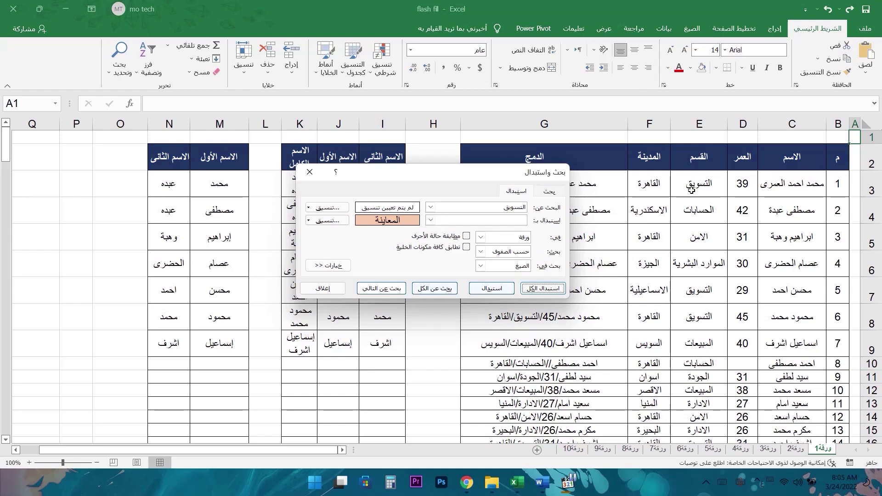
- Replace all 58 التسويق cells with a peach-fill, bold 14-point replacement format
{"action": "double_click", "coordinate": [514, 207]}
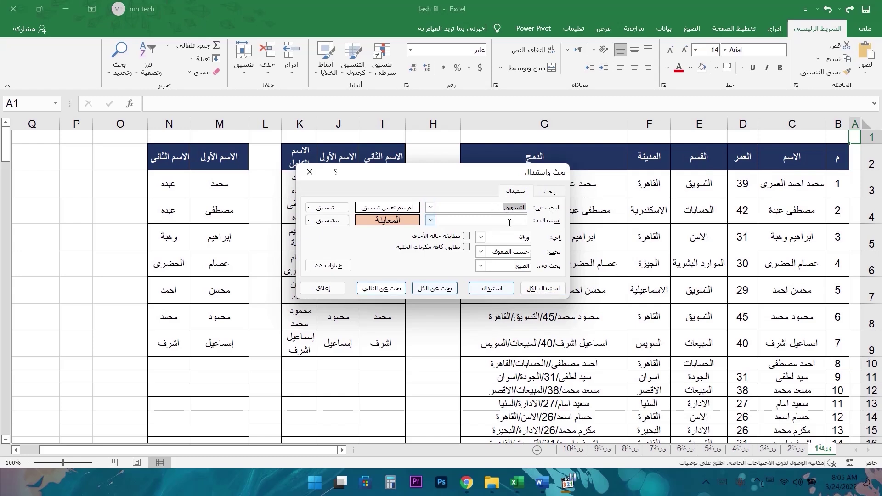
{"action": "left_click", "coordinate": [324, 222]}
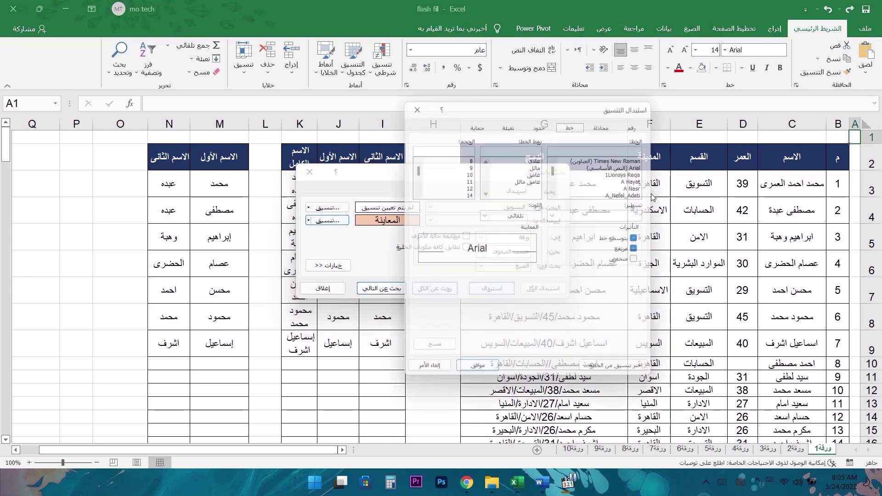
{"action": "left_click", "coordinate": [508, 122]}
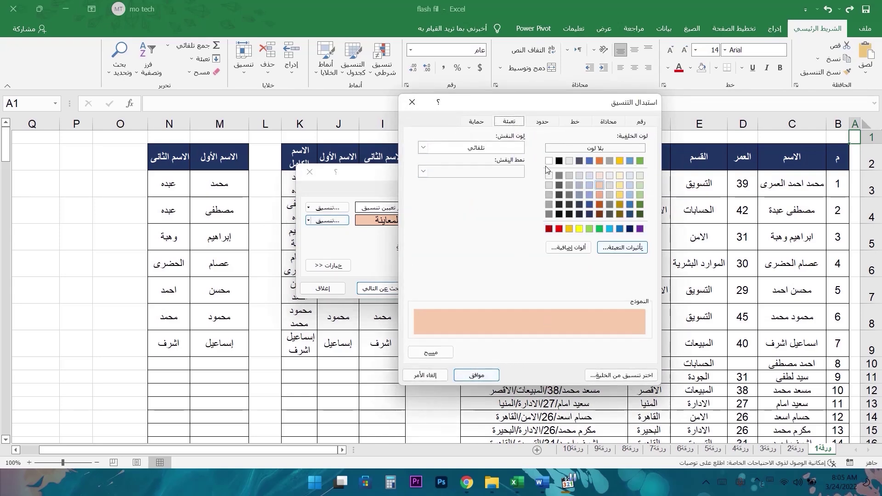
{"action": "left_click", "coordinate": [574, 121]}
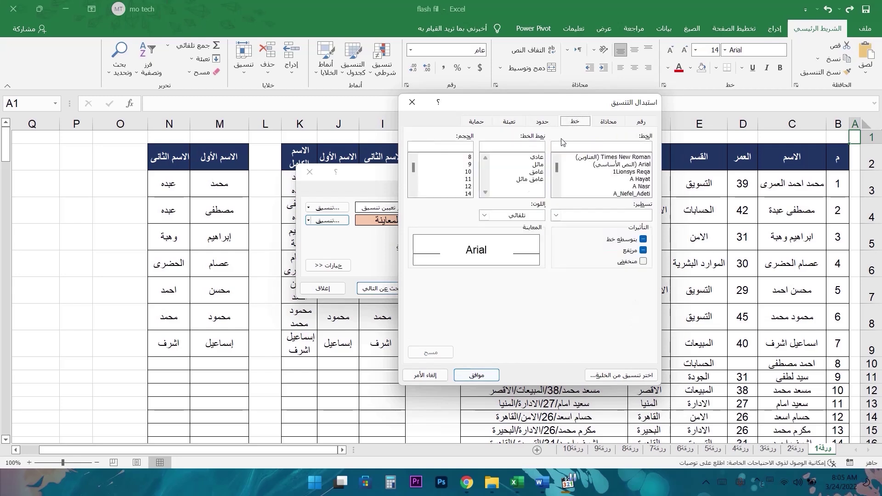
{"action": "left_click", "coordinate": [466, 194]}
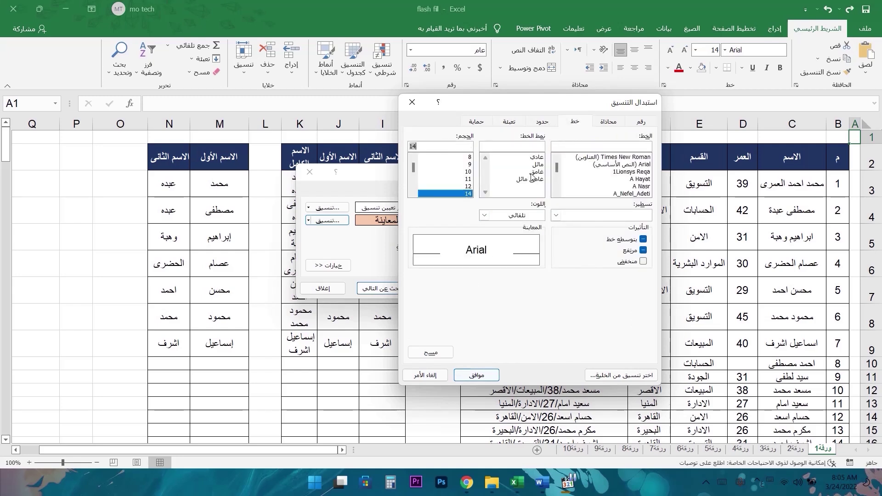
{"action": "left_click", "coordinate": [482, 376]}
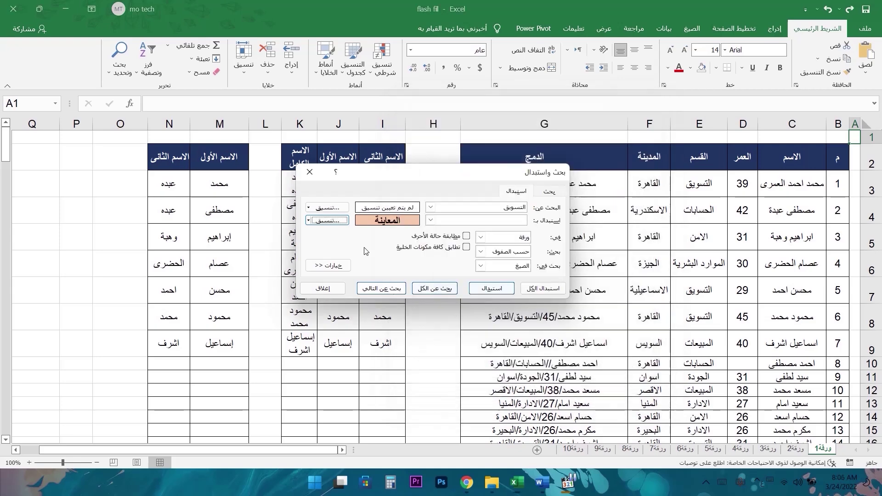
{"action": "left_click", "coordinate": [548, 294]}
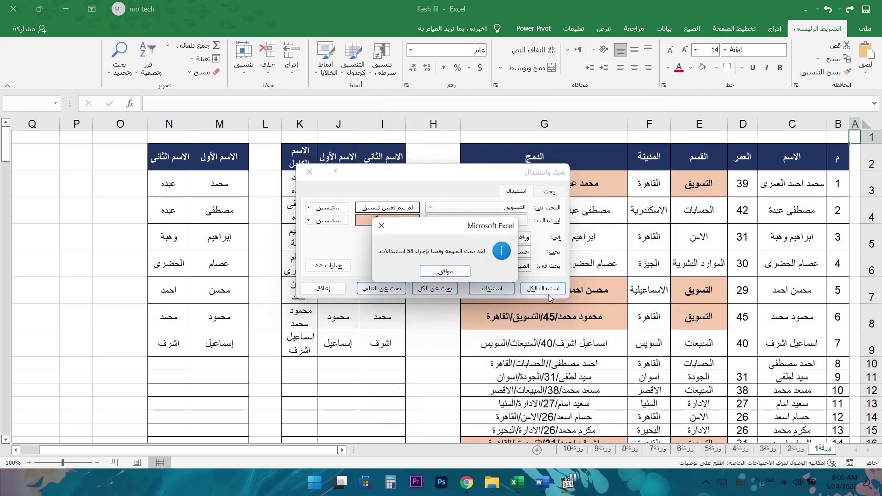
{"action": "left_click", "coordinate": [457, 276]}
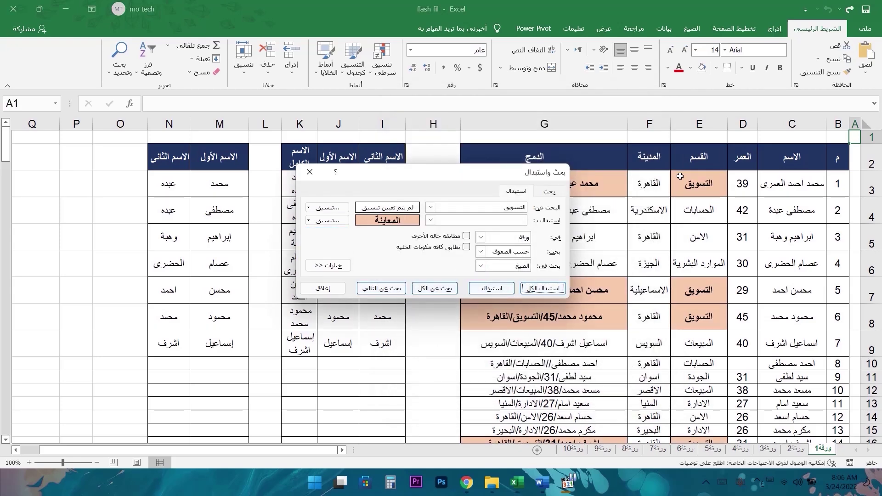
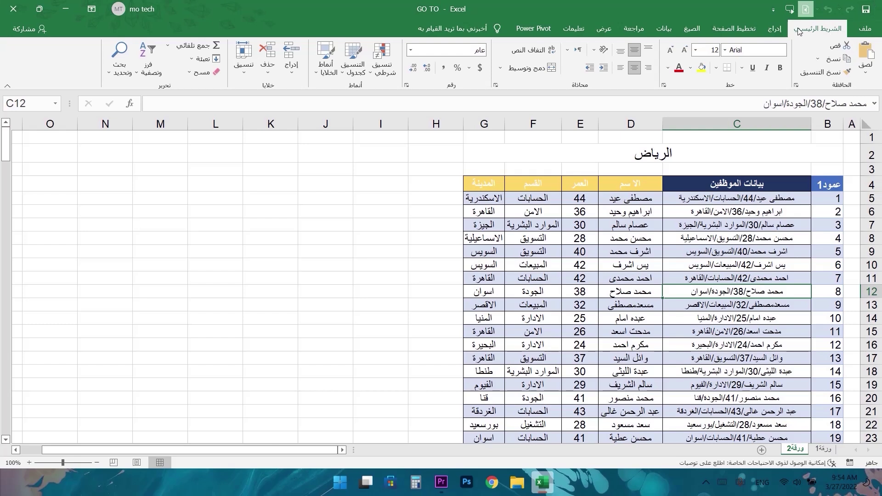
- Reach Go To via Find & Select, Ctrl+G and F5, leaving it open with C50 targeted
{"action": "left_click", "coordinate": [109, 73]}
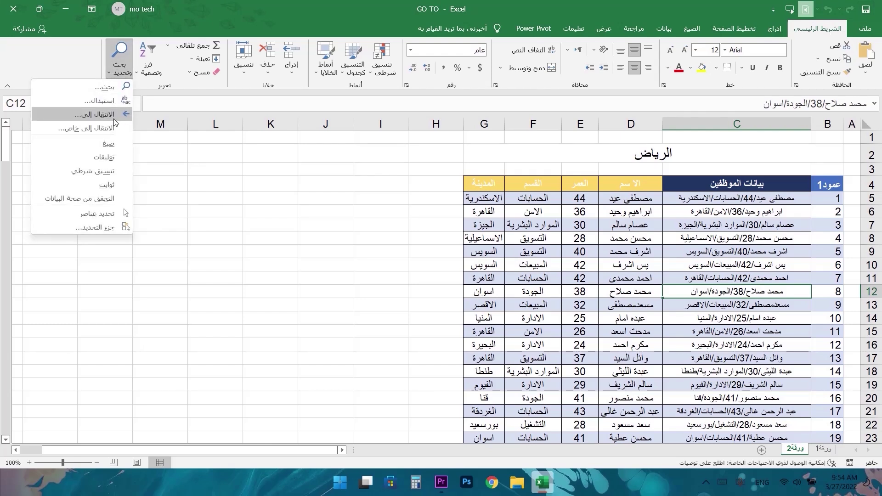
{"action": "left_click", "coordinate": [342, 208]}
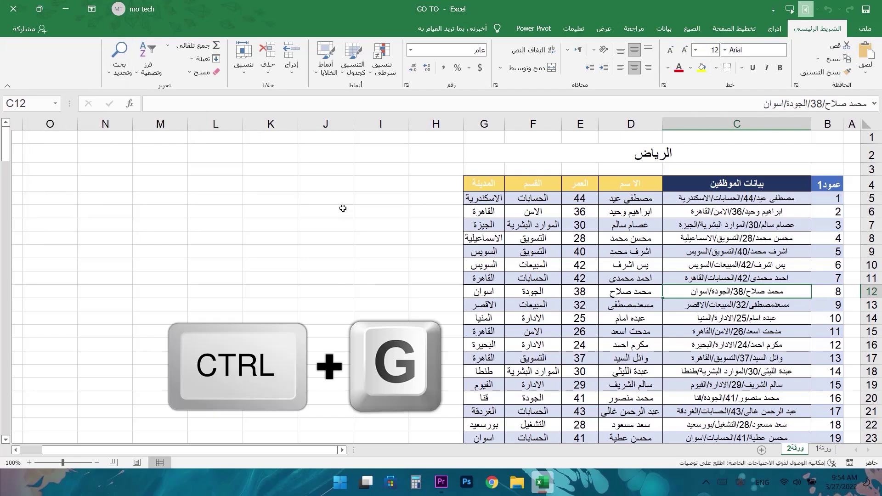
{"action": "key", "text": "ctrl+g"}
{"action": "left_click", "coordinate": [346, 147]}
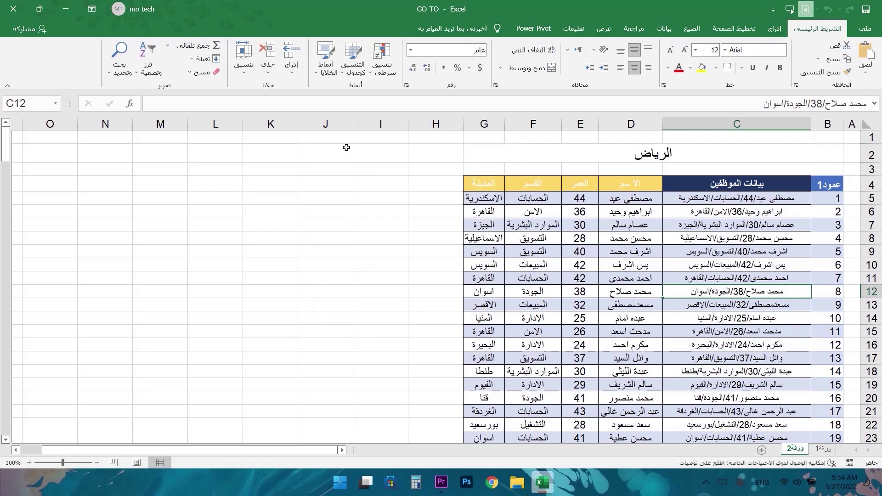
{"action": "key", "text": "F5"}
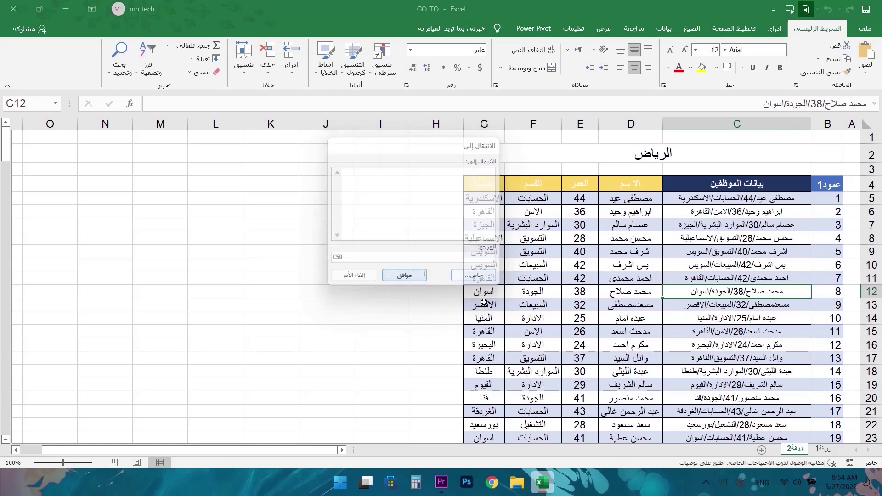
- Jump to C50, change E50's age from 45 to 50, then return to C12
{"action": "left_click", "coordinate": [404, 277]}
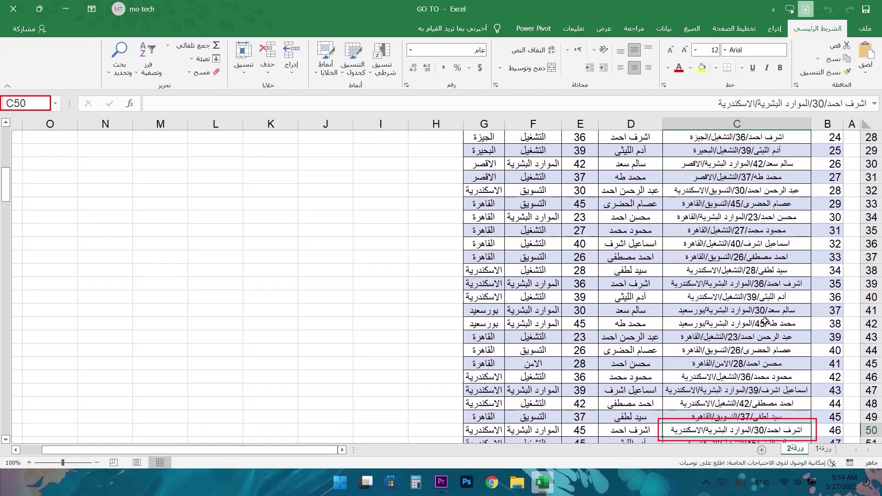
{"action": "left_click", "coordinate": [582, 430]}
{"action": "double_click", "coordinate": [583, 431]}
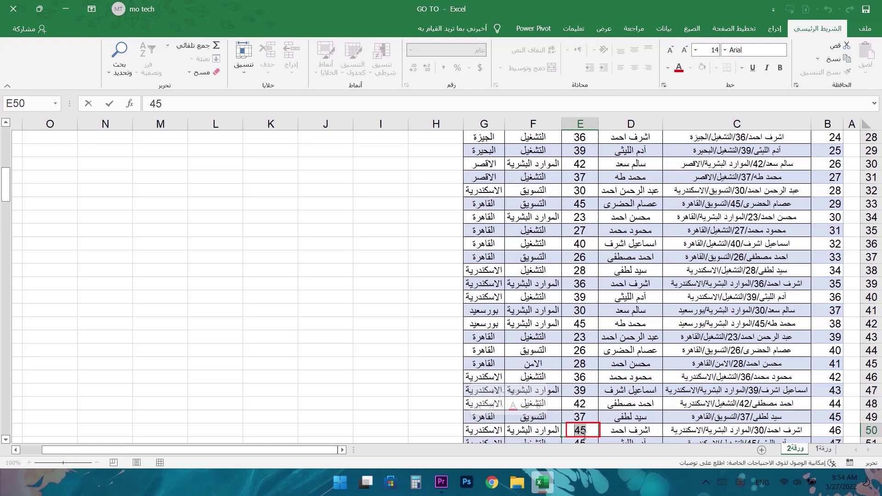
{"action": "type", "text": "50"}
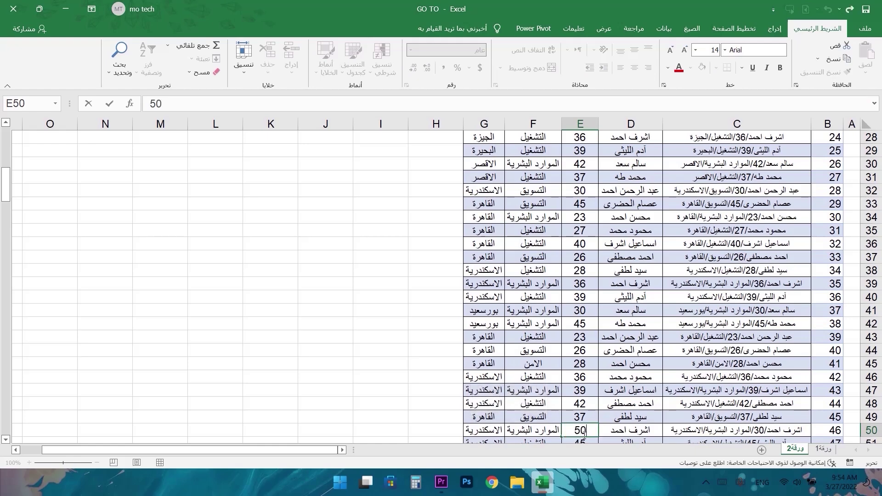
{"action": "key", "text": "Return"}
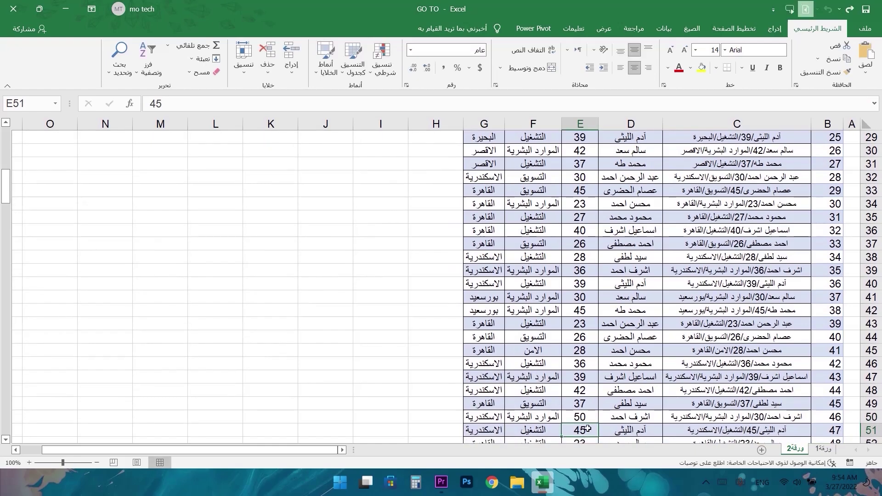
{"action": "key", "text": "F5"}
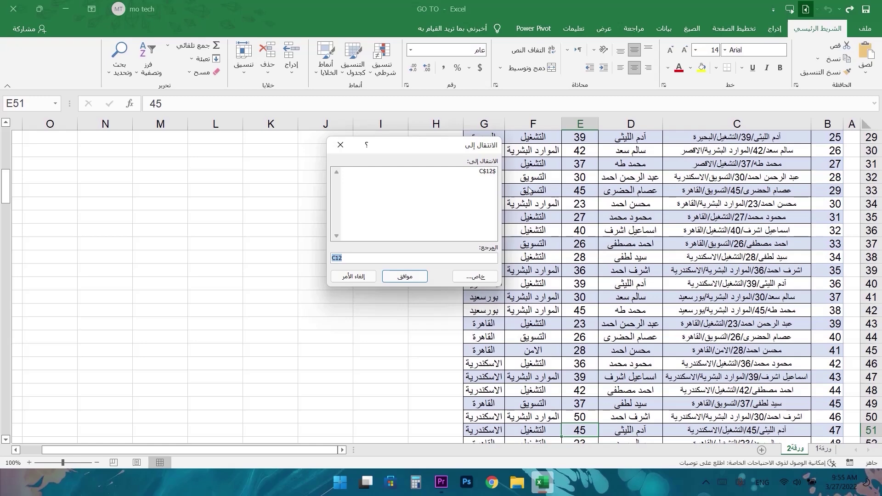
{"action": "double_click", "coordinate": [486, 173]}
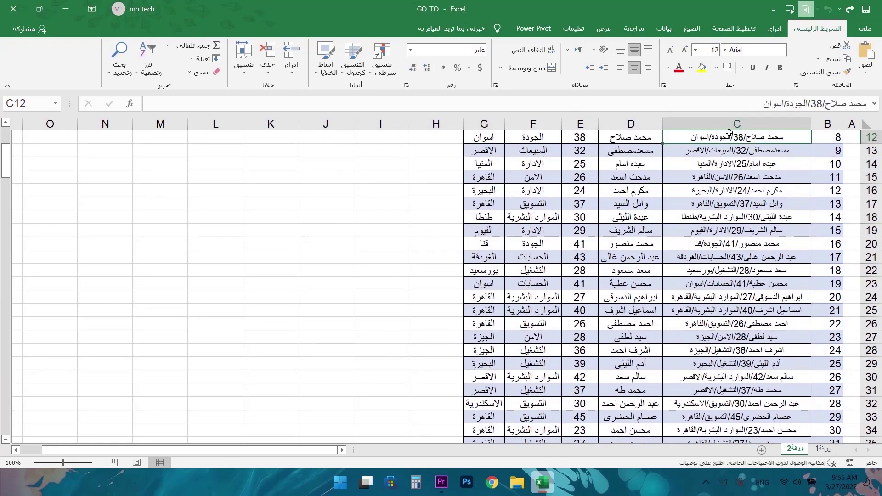
- Review Go To's recent references $D$17, $E$51, $C$12, then scroll down to the totals row
{"action": "key", "text": "ctrl+g"}
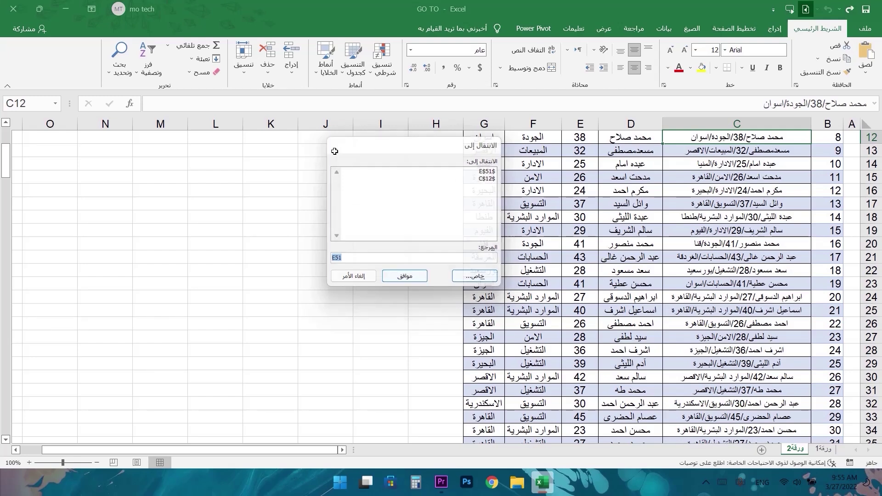
{"action": "left_click", "coordinate": [339, 145]}
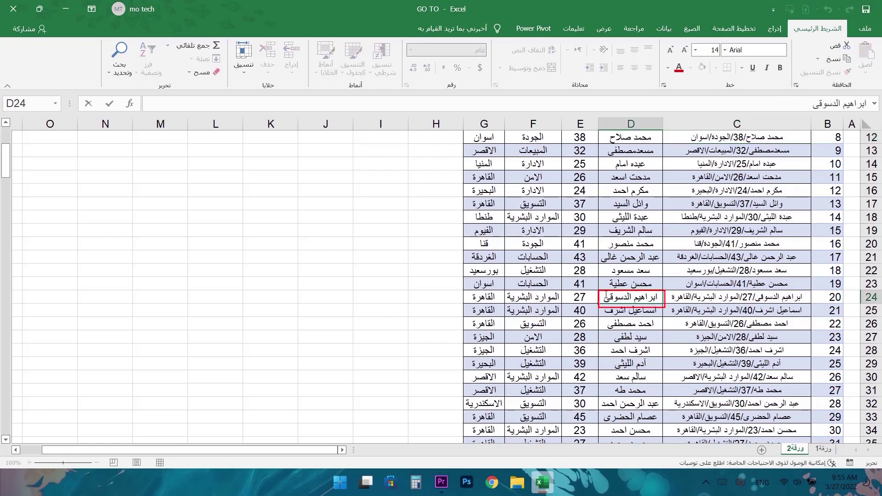
{"action": "left_click", "coordinate": [755, 141]}
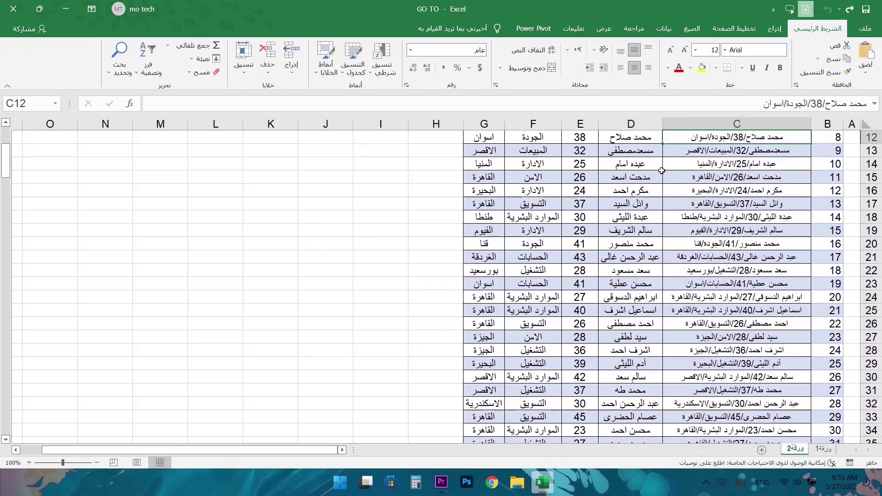
{"action": "key", "text": "F5"}
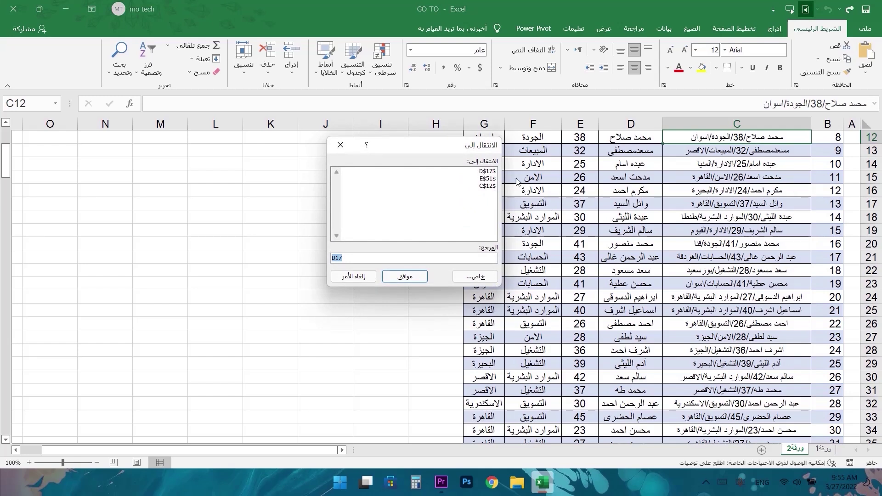
{"action": "left_click", "coordinate": [488, 171]}
{"action": "left_click", "coordinate": [488, 178]}
{"action": "left_click", "coordinate": [489, 186]}
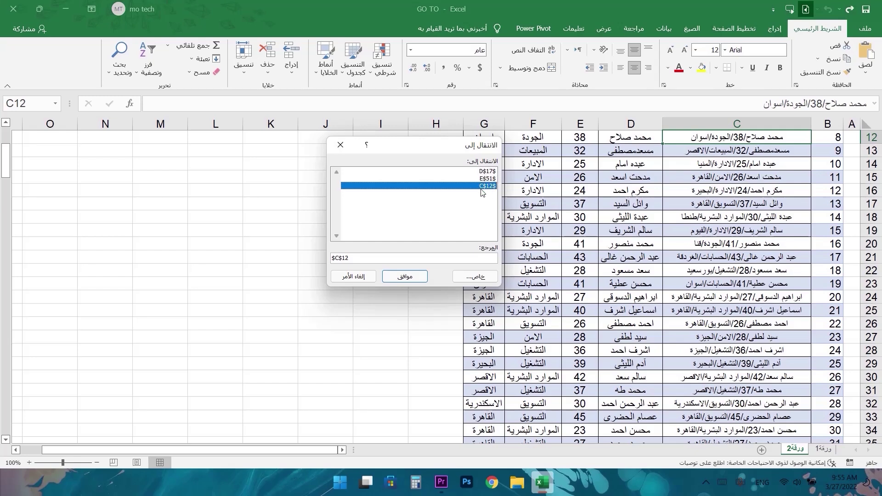
{"action": "left_click", "coordinate": [340, 144]}
{"action": "left_click_drag", "start_coordinate": [6, 161], "coordinate": [9, 312]}
{"action": "left_click_drag", "start_coordinate": [7, 365], "coordinate": [8, 414]}
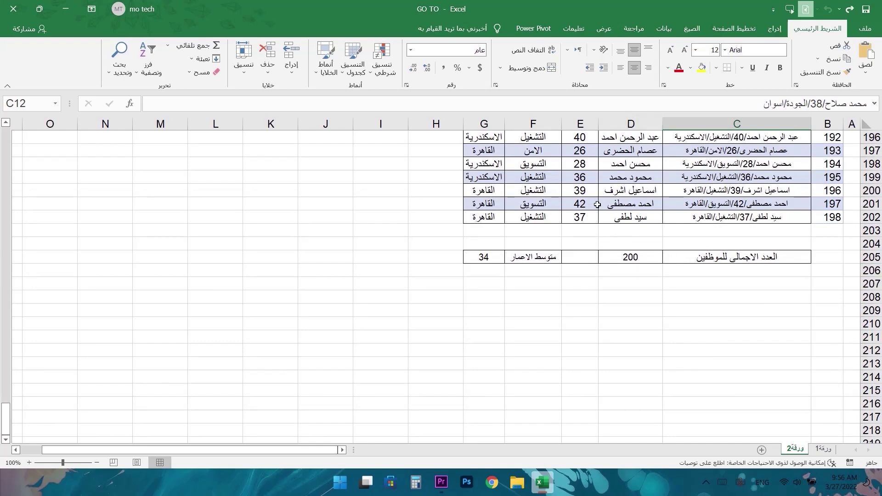
- Name the employee total cell D205 'الرياض' in the Name Box
{"action": "key", "text": "ctrl+g"}
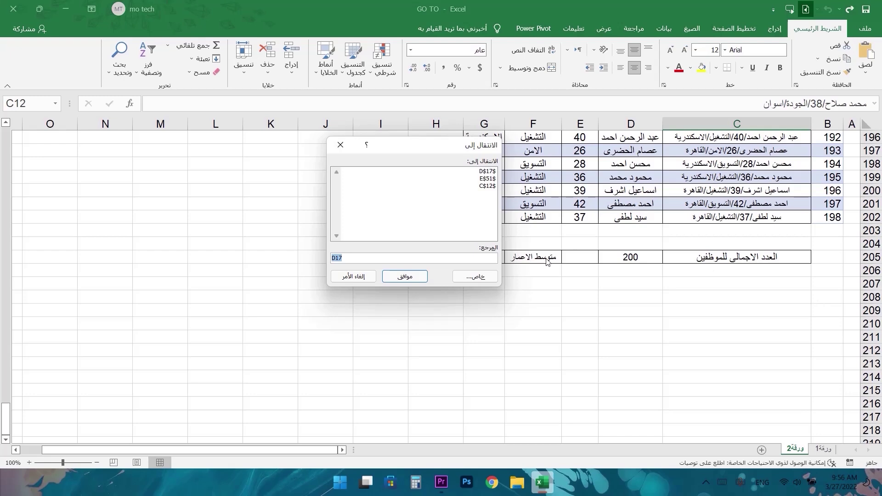
{"action": "left_click", "coordinate": [341, 144]}
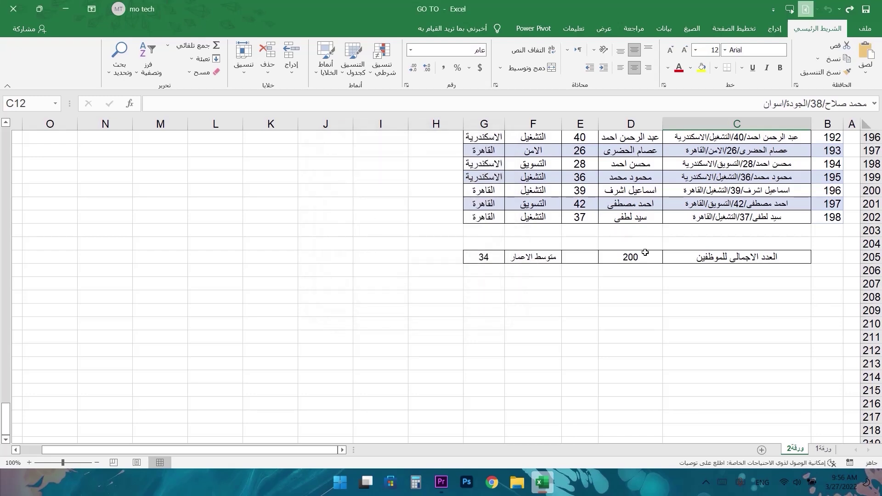
{"action": "left_click", "coordinate": [643, 258]}
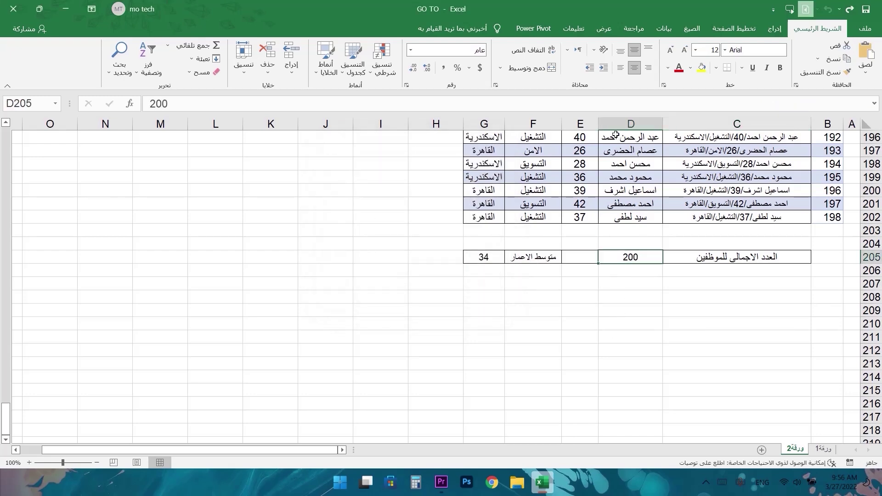
{"action": "left_click", "coordinate": [42, 102]}
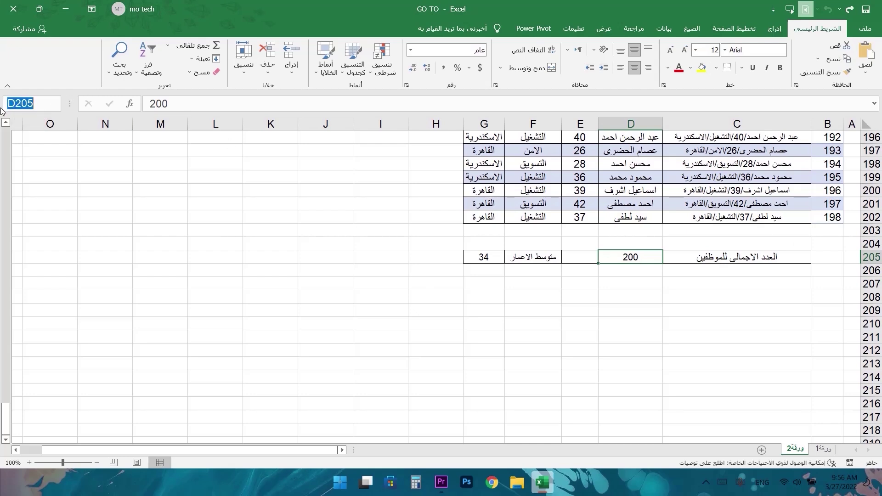
{"action": "mouse_move", "coordinate": [4, 419]}
{"action": "left_mouse_down"}
{"action": "mouse_move", "coordinate": [30, 308]}
{"action": "mouse_move", "coordinate": [19, 128]}
{"action": "mouse_move", "coordinate": [5, 421]}
{"action": "left_mouse_up"}
{"action": "left_click", "coordinate": [42, 103]}
{"action": "type", "text": "الرياض"}
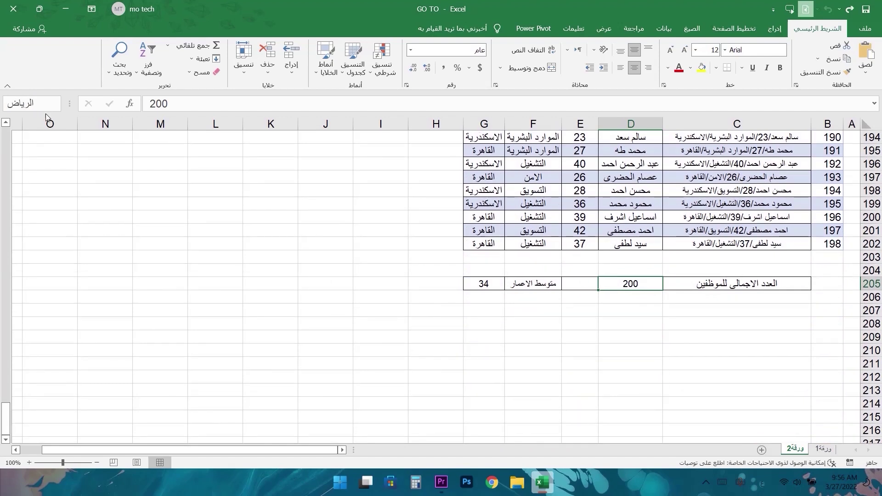
{"action": "left_click_drag", "start_coordinate": [34, 104], "coordinate": [1, 104]}
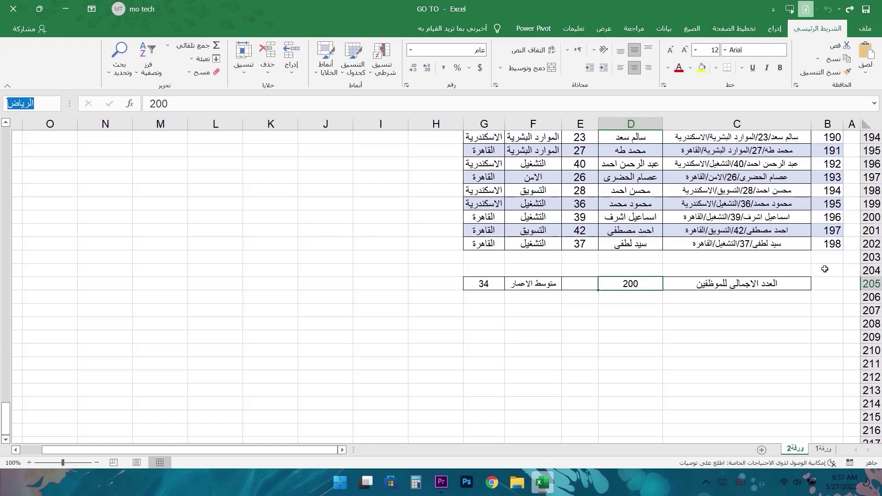
- Return to the الرياض cell, then jump to D205 by typing it in the Name Box
{"action": "left_click", "coordinate": [531, 161]}
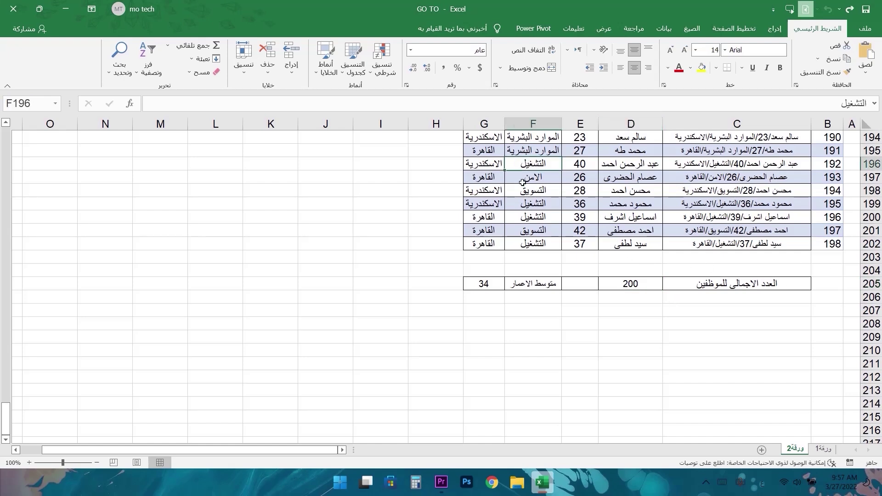
{"action": "left_click", "coordinate": [632, 282]}
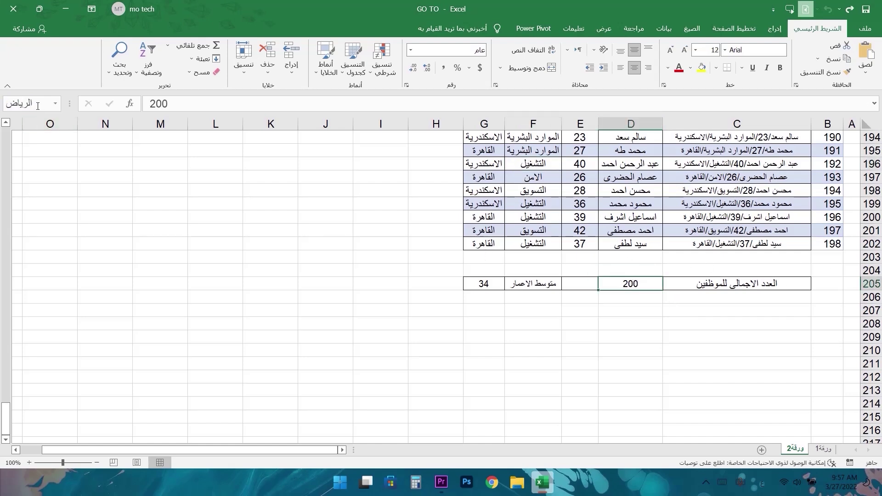
{"action": "left_click", "coordinate": [644, 166]}
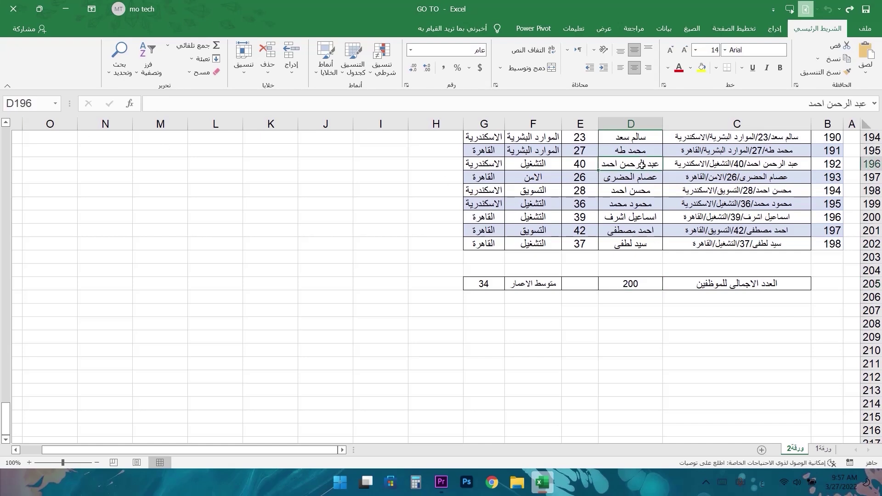
{"action": "left_click", "coordinate": [46, 109]}
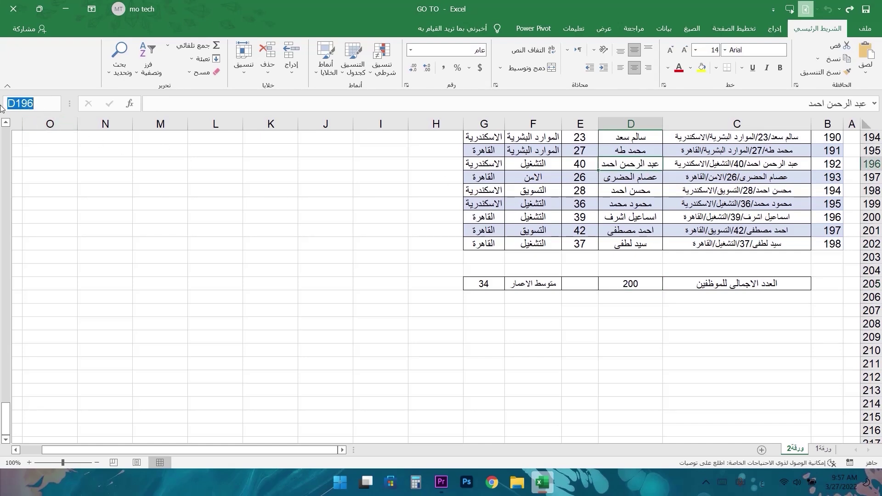
{"action": "type", "text": "D205"}
{"action": "key", "text": "Return"}
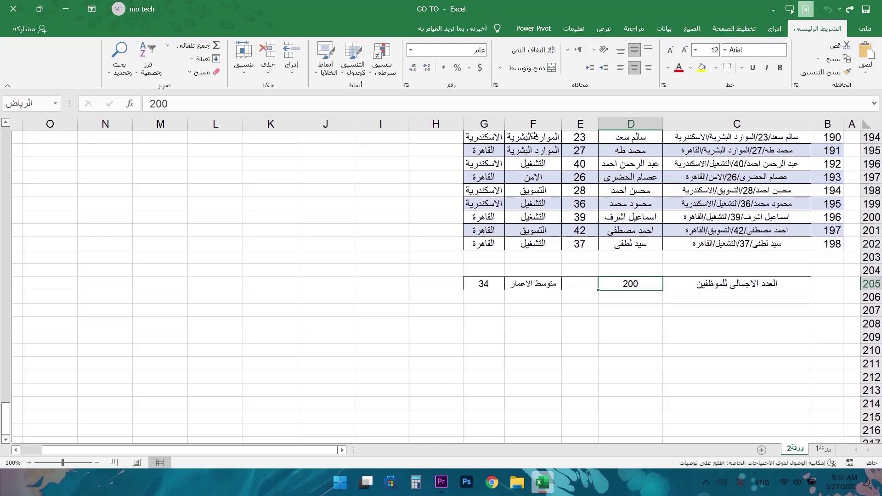
- Select city cell G157, preview الرياض in Go To, then open blank workbook Book1
{"action": "left_click", "coordinate": [498, 149]}
{"action": "scroll", "coordinate": [498, 149], "scroll_direction": "up", "scroll_amount": 13}
{"action": "left_click", "coordinate": [494, 163]}
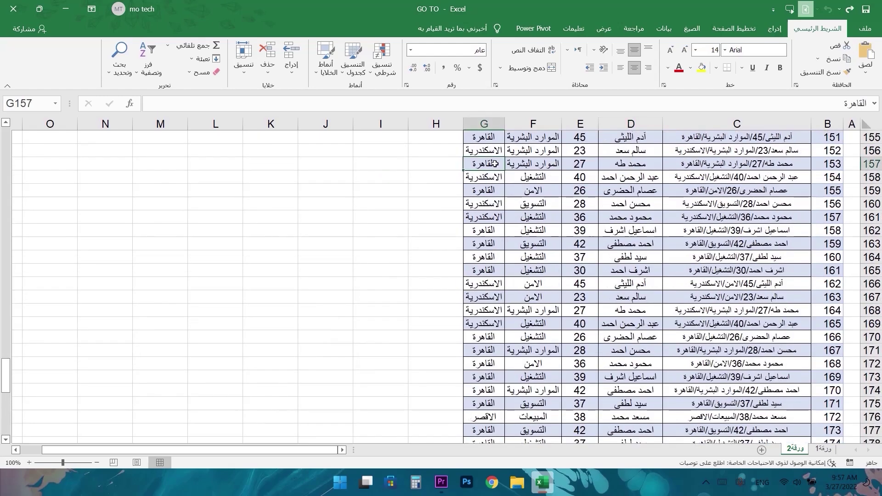
{"action": "key", "text": "F5"}
{"action": "left_click", "coordinate": [493, 203]}
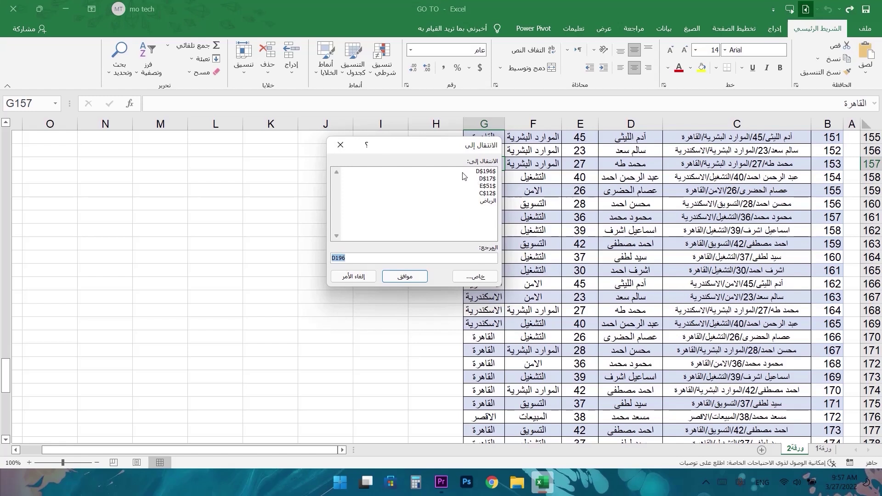
{"action": "left_click", "coordinate": [489, 202]}
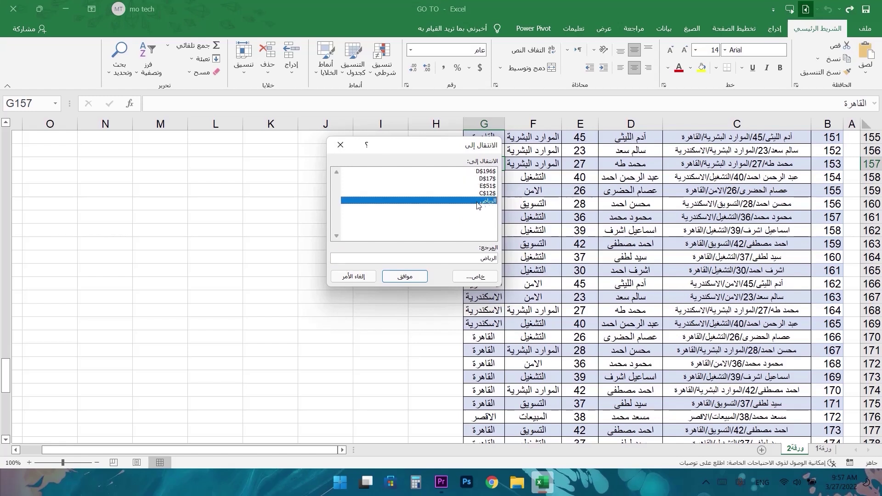
{"action": "left_click", "coordinate": [340, 145]}
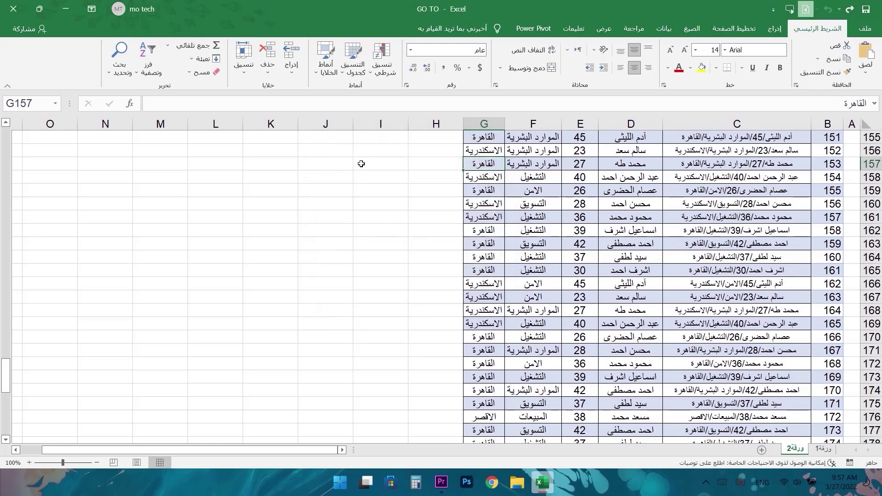
{"action": "left_click", "coordinate": [66, 9]}
{"action": "left_click", "coordinate": [551, 483]}
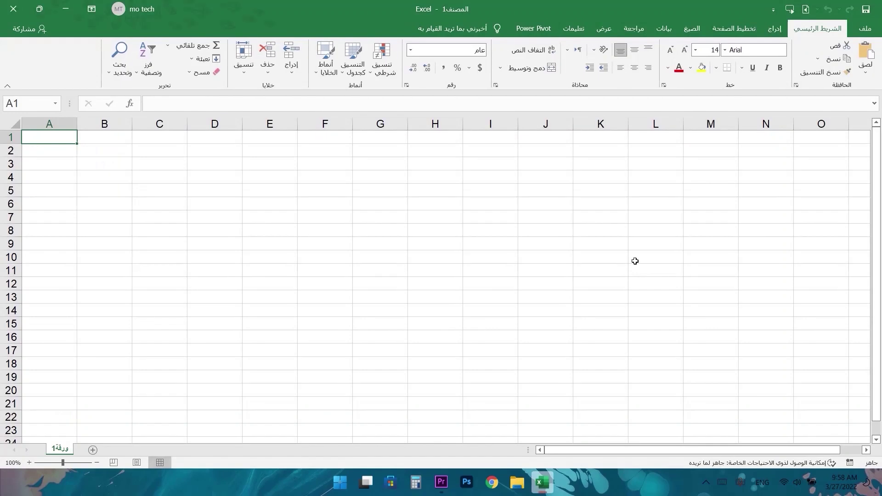
- Reopen the GO TO workbook from Recent files and check the الرياض name in Go To
{"action": "left_click", "coordinate": [865, 28]}
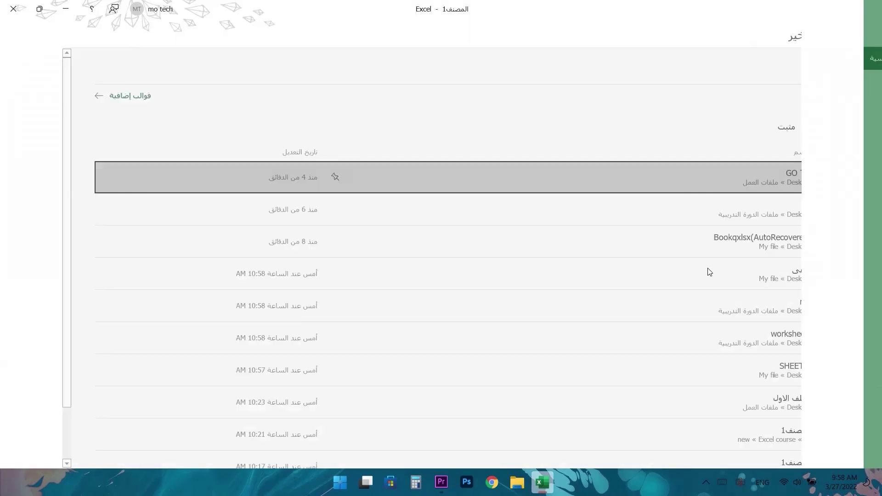
{"action": "left_click", "coordinate": [441, 168]}
{"action": "key", "text": "ctrl+g"}
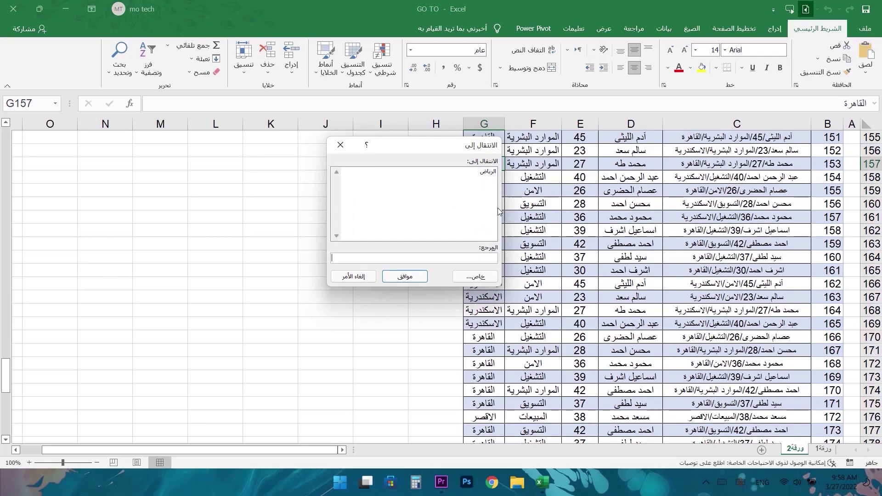
{"action": "left_click", "coordinate": [465, 170]}
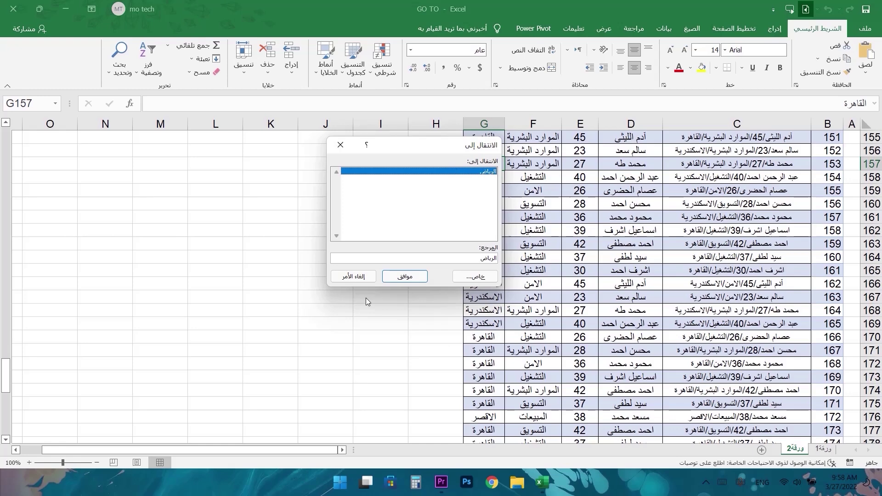
{"action": "left_click", "coordinate": [341, 146]}
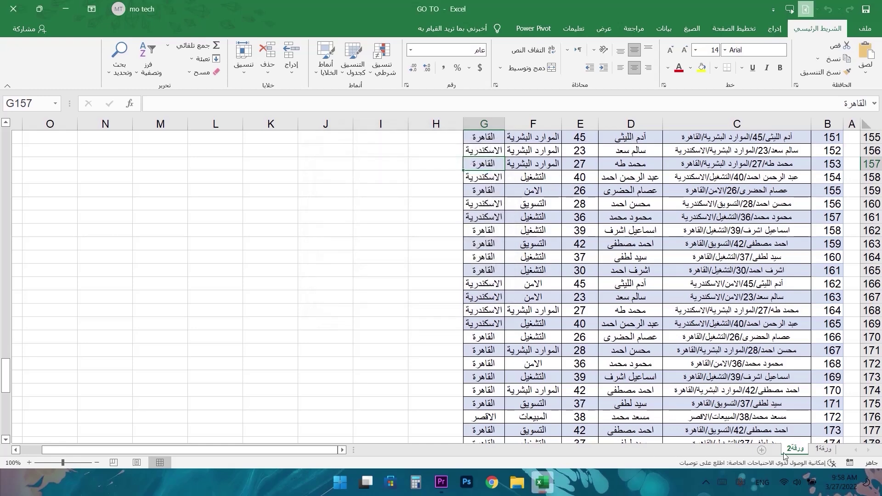
- On sheet ورقة1, name the employee total cell D205 'القاهرة'
{"action": "left_click", "coordinate": [822, 449]}
{"action": "scroll", "coordinate": [696, 300], "scroll_direction": "down", "scroll_amount": 8}
{"action": "scroll", "coordinate": [697, 300], "scroll_direction": "down", "scroll_amount": 20}
{"action": "scroll", "coordinate": [696, 328], "scroll_direction": "down", "scroll_amount": 20}
{"action": "scroll", "coordinate": [648, 301], "scroll_direction": "up", "scroll_amount": 7}
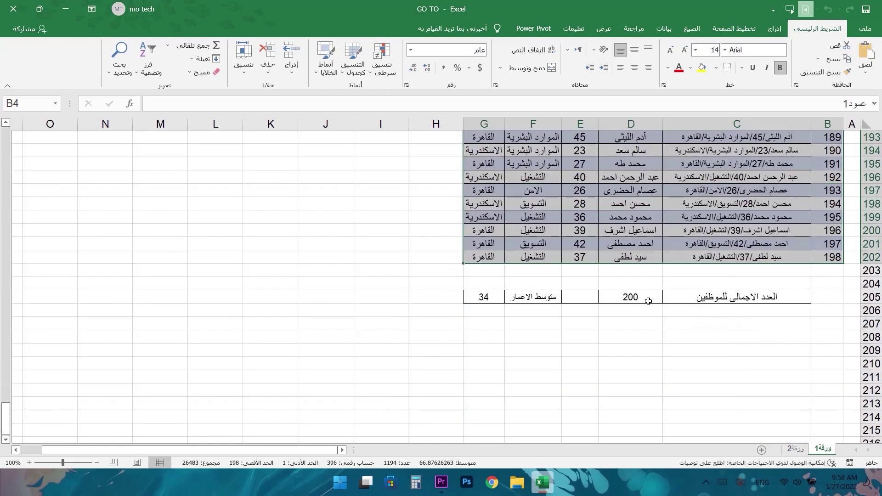
{"action": "left_click", "coordinate": [648, 301]}
{"action": "left_click", "coordinate": [27, 103]}
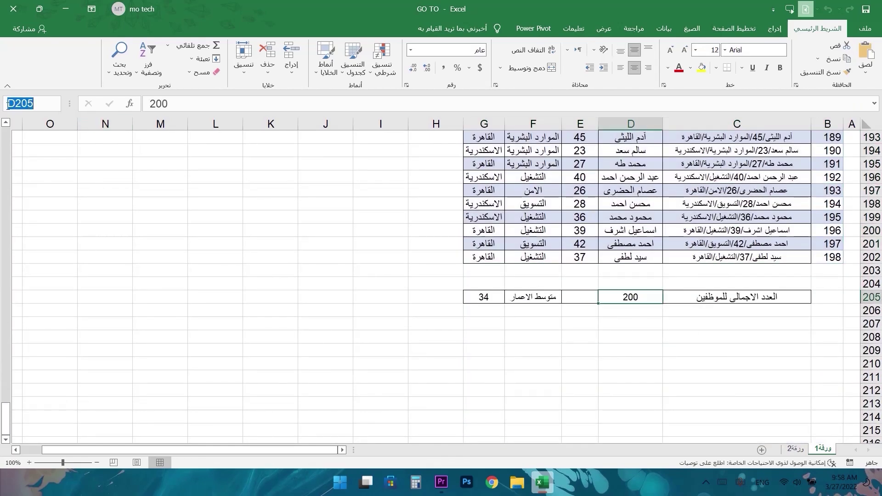
{"action": "type", "text": "القاهر"}
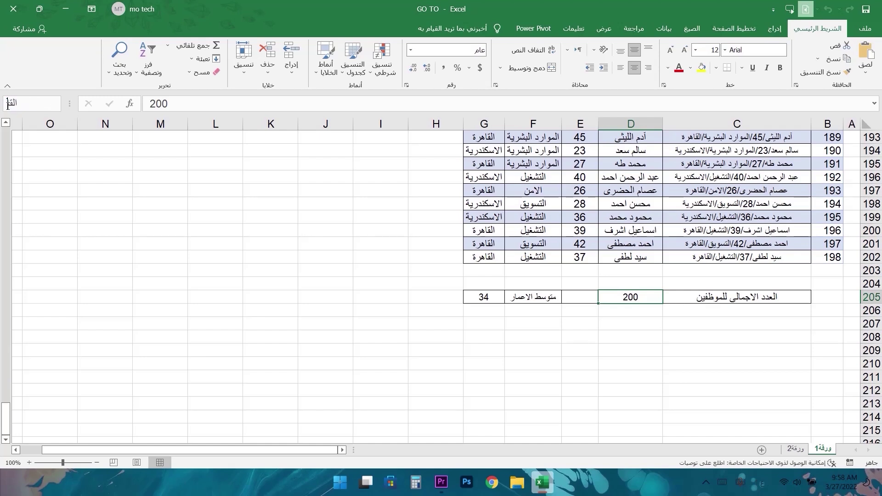
{"action": "type", "text": "ة"}
{"action": "key", "text": "Return"}
- Jump to الرياض from the Go To list, then review both الرياض and القاهرة there
{"action": "key", "text": "F5"}
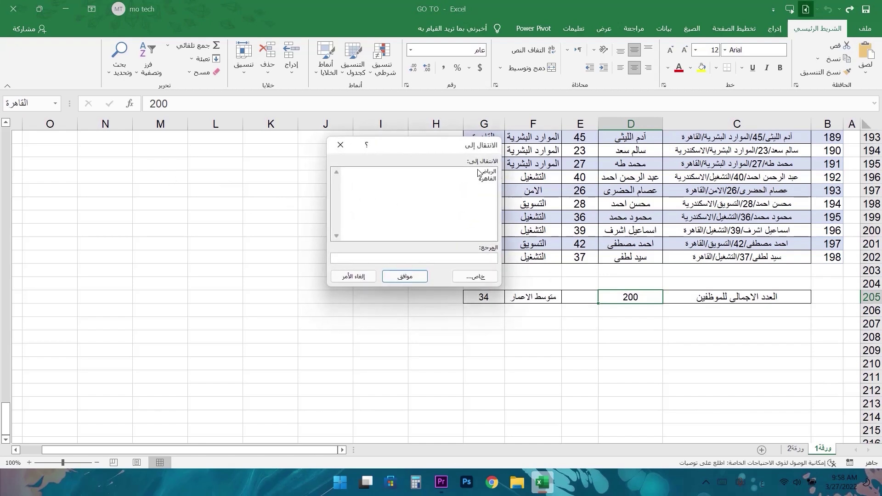
{"action": "left_click", "coordinate": [488, 178]}
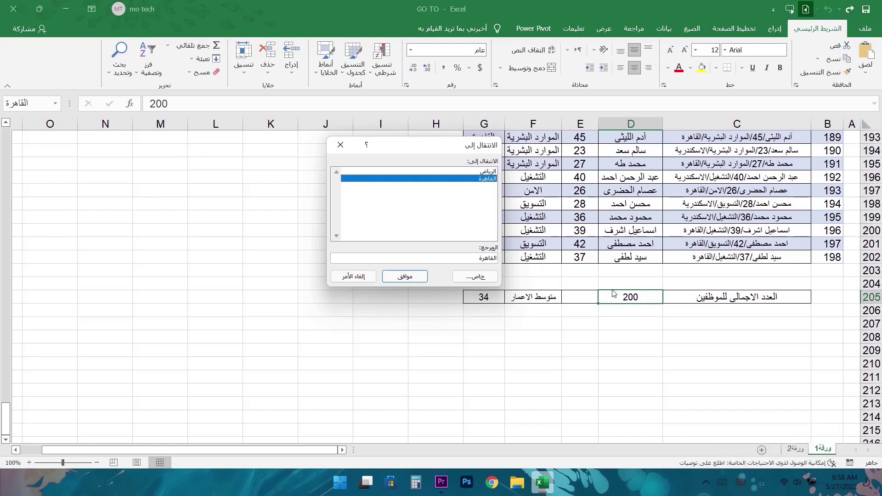
{"action": "double_click", "coordinate": [487, 172]}
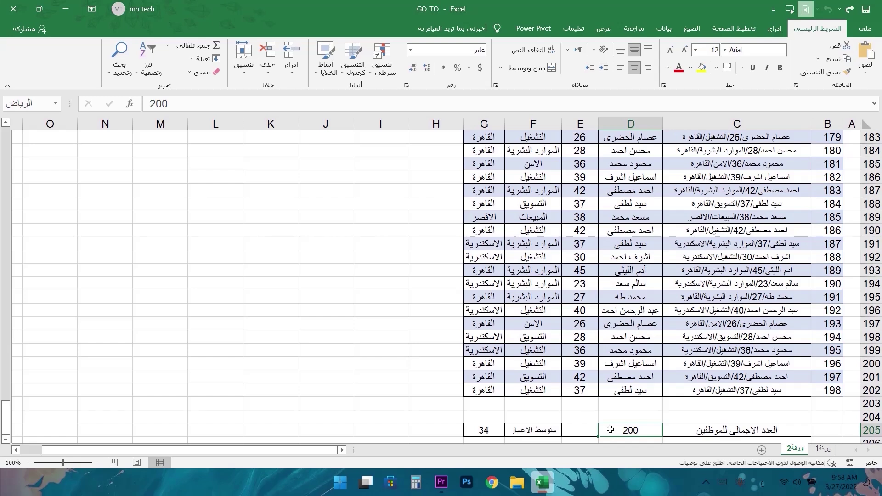
{"action": "key", "text": "F5"}
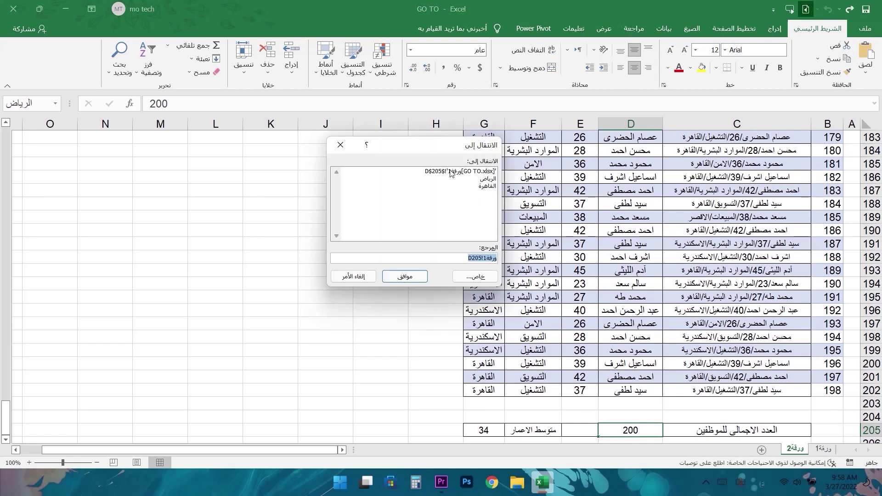
{"action": "left_click", "coordinate": [490, 180]}
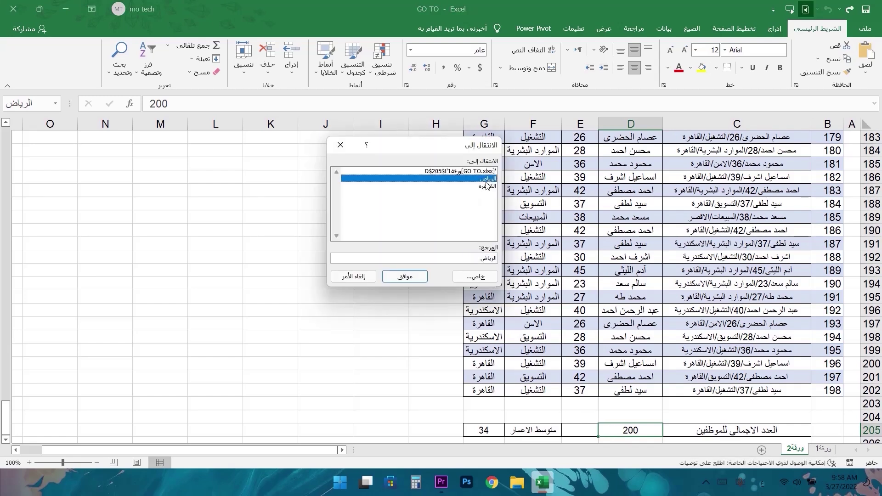
{"action": "left_click", "coordinate": [490, 190]}
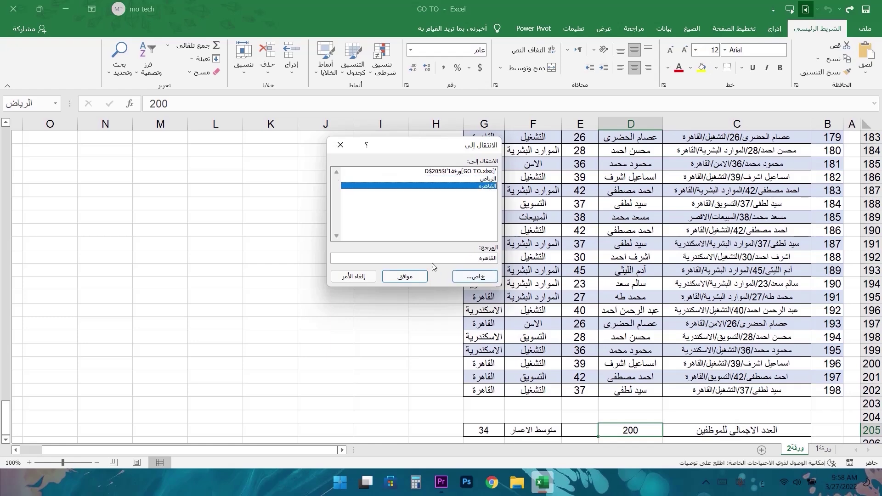
{"action": "left_click", "coordinate": [340, 148]}
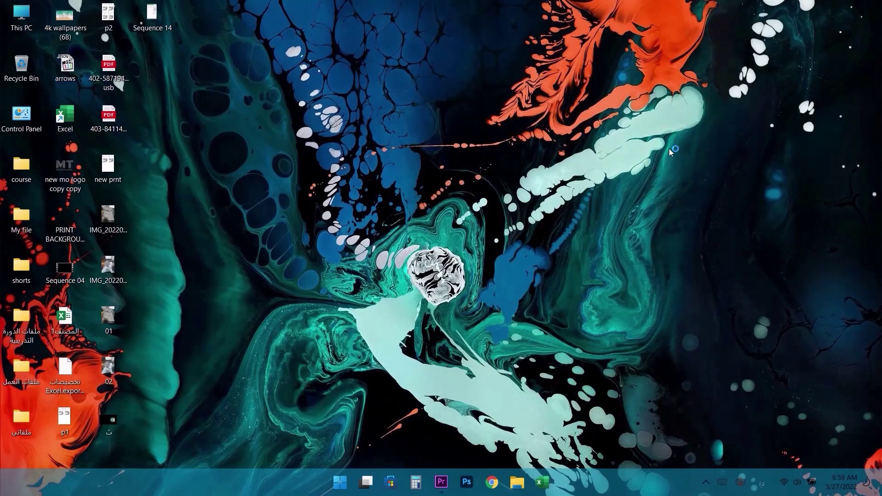
- Choose the name القاهرة in Go To and jump to it
{"action": "key", "text": "ctrl+g"}
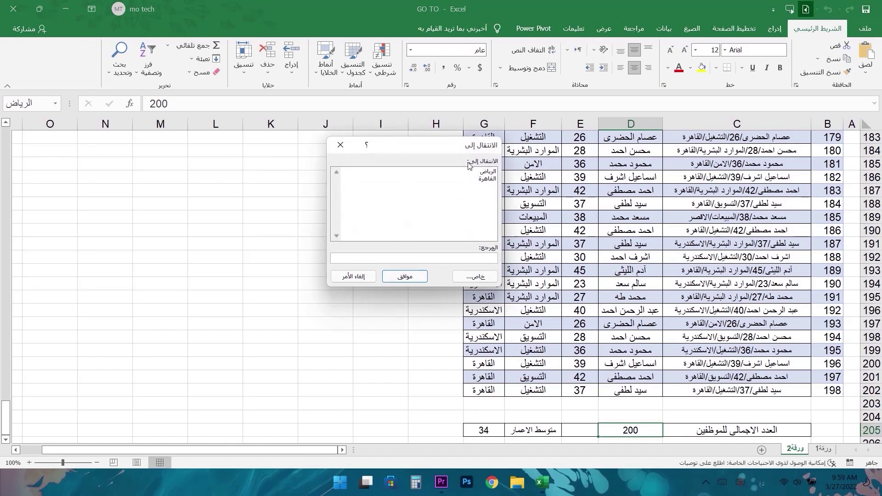
{"action": "left_click", "coordinate": [482, 179]}
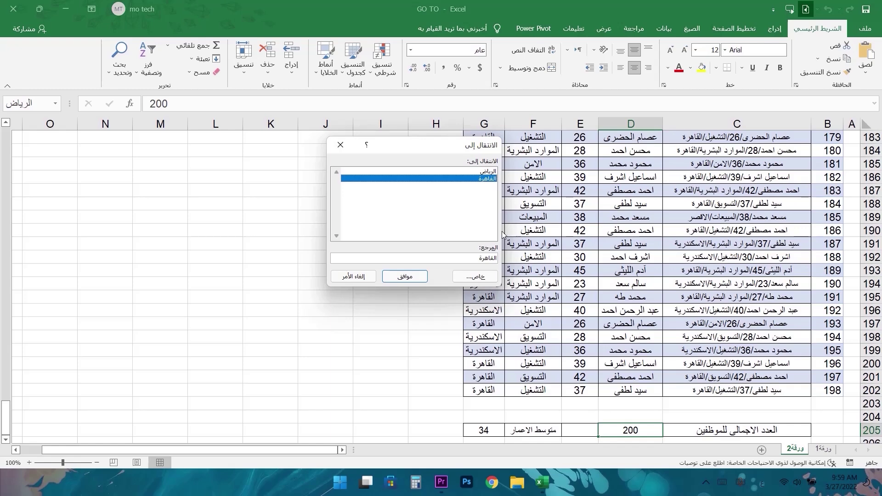
{"action": "key", "text": "Return"}
{"action": "left_click", "coordinate": [624, 226]}
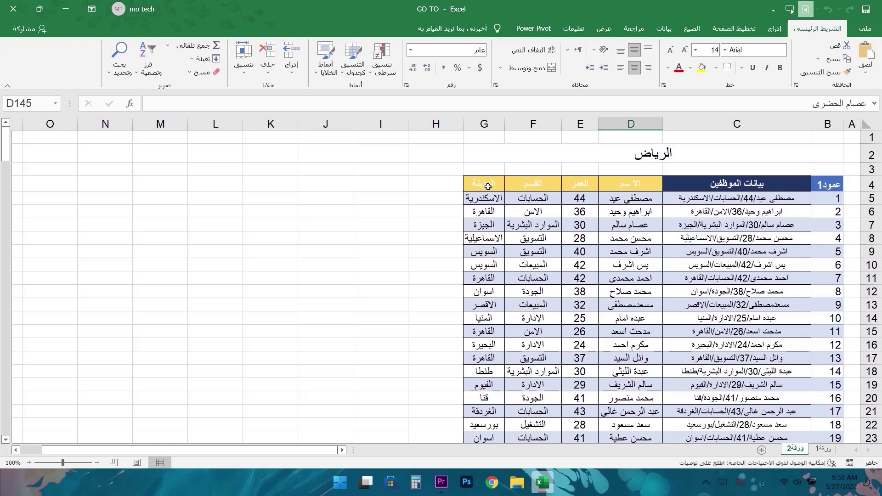
- Create table الجدول1 from $B$4:$G$202 with headers using Ctrl+T
{"action": "key", "text": "ctrl+t"}
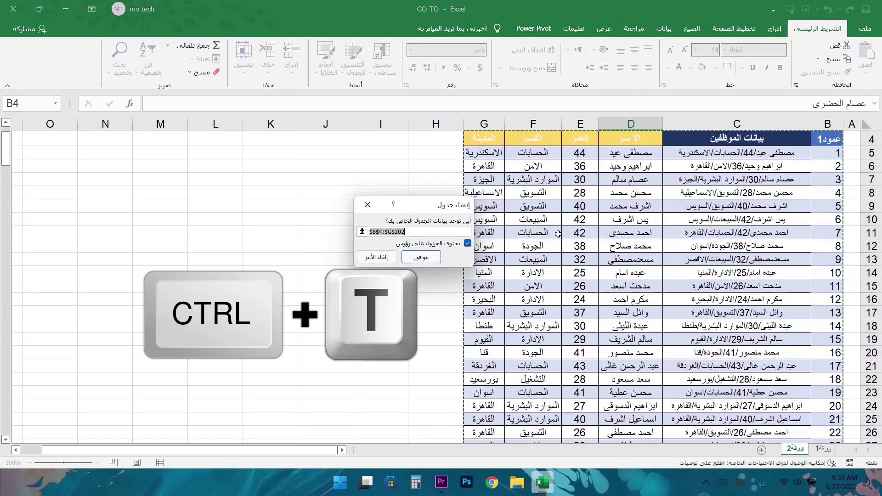
{"action": "scroll", "coordinate": [725, 185], "scroll_direction": "down", "scroll_amount": 20}
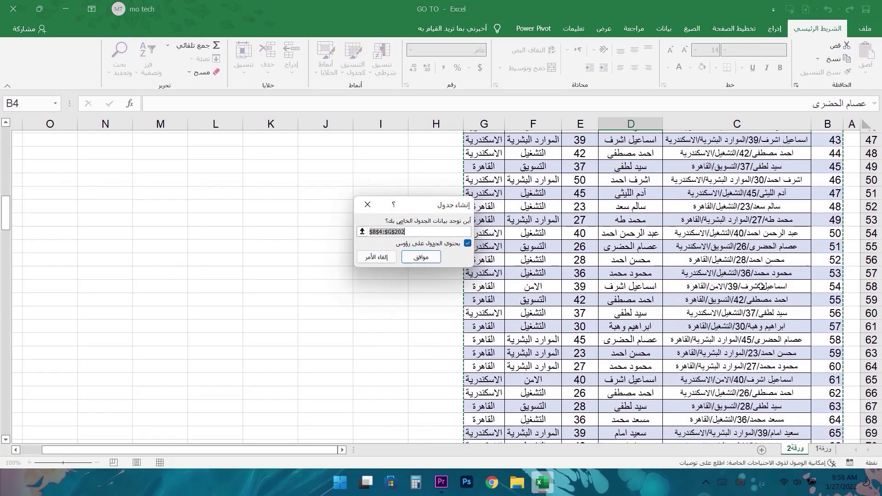
{"action": "scroll", "coordinate": [736, 295], "scroll_direction": "down", "scroll_amount": 20}
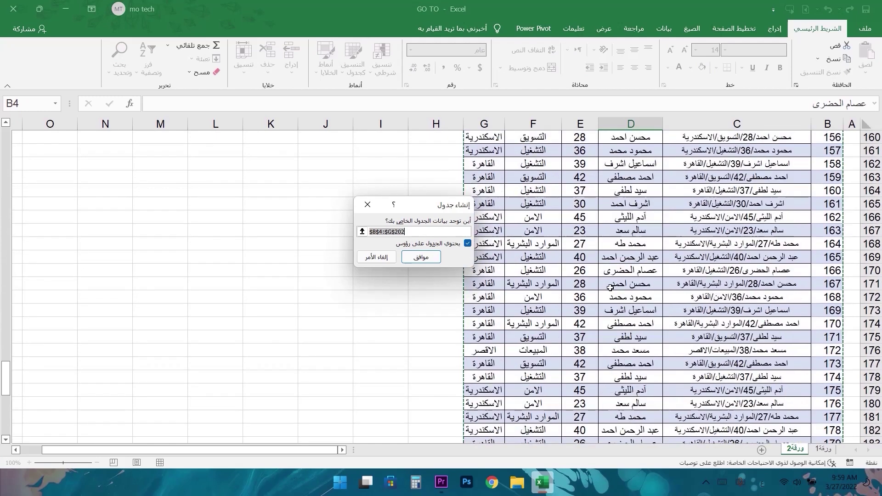
{"action": "scroll", "coordinate": [543, 289], "scroll_direction": "up", "scroll_amount": 5}
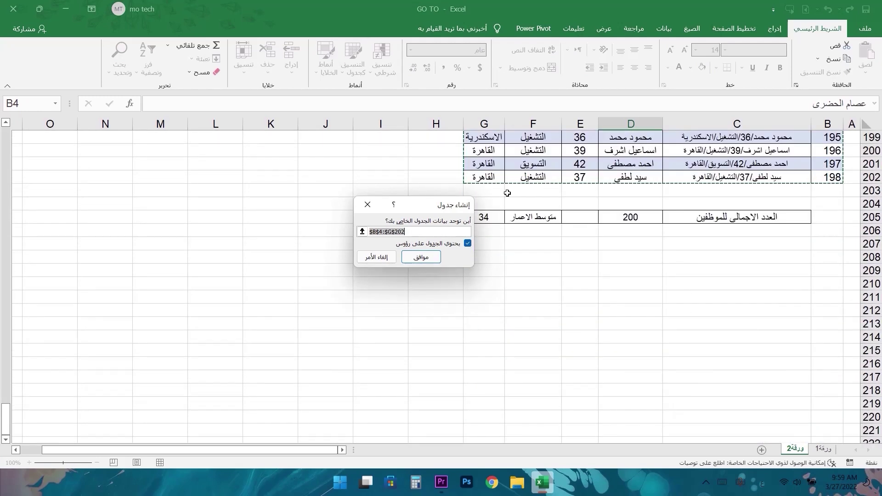
{"action": "left_click", "coordinate": [421, 256]}
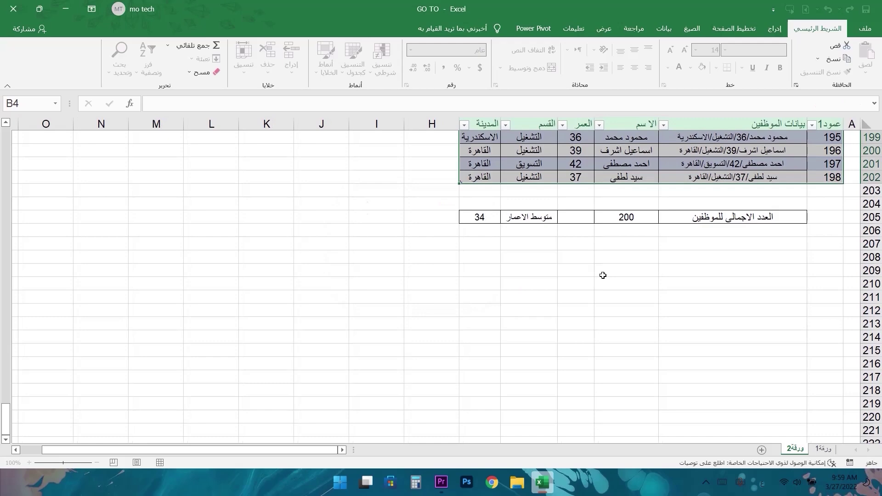
{"action": "scroll", "coordinate": [730, 227], "scroll_direction": "up", "scroll_amount": 16}
{"action": "scroll", "coordinate": [730, 227], "scroll_direction": "up", "scroll_amount": 12}
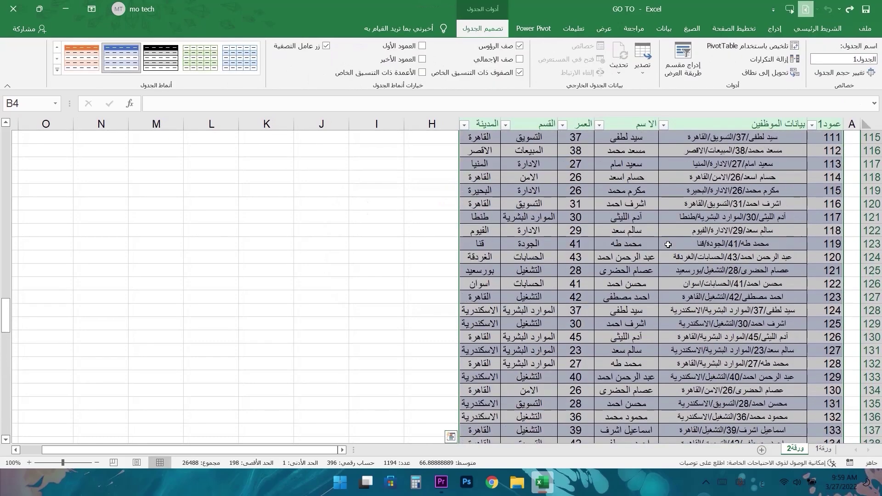
- Pick table الجدول1 in the Go To list and jump to it
{"action": "key", "text": "ctrl+g"}
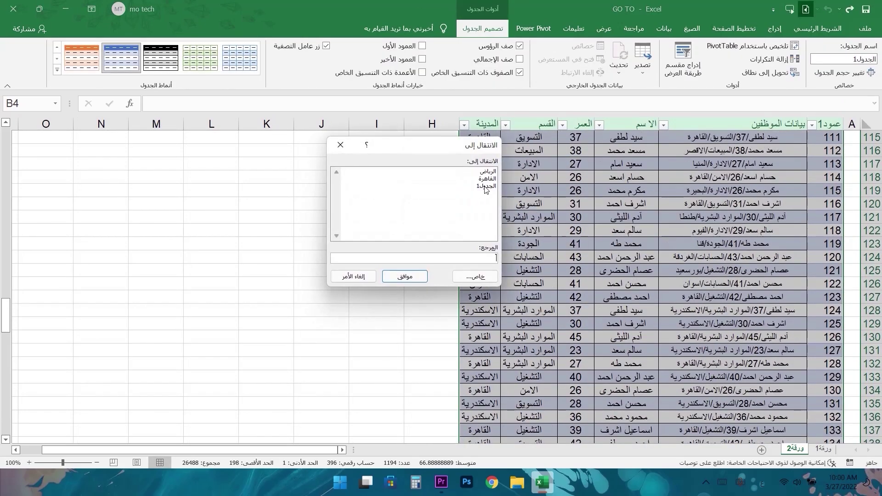
{"action": "left_click", "coordinate": [448, 186]}
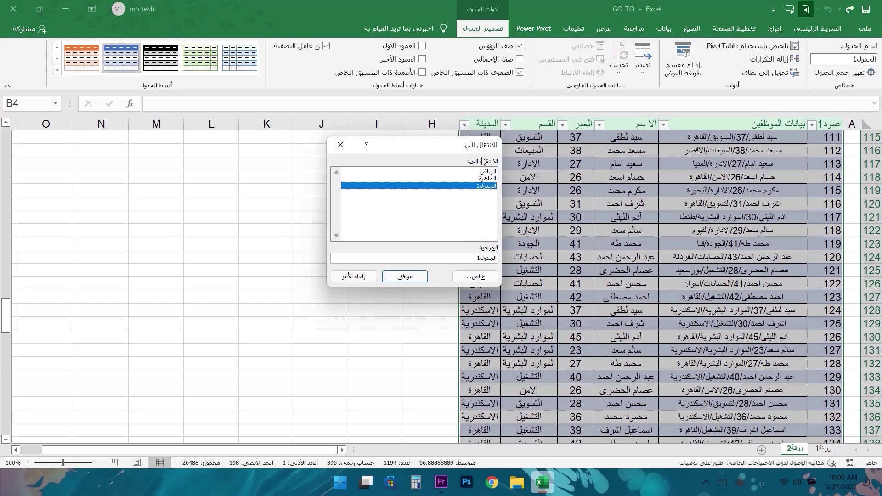
{"action": "left_click", "coordinate": [490, 178]}
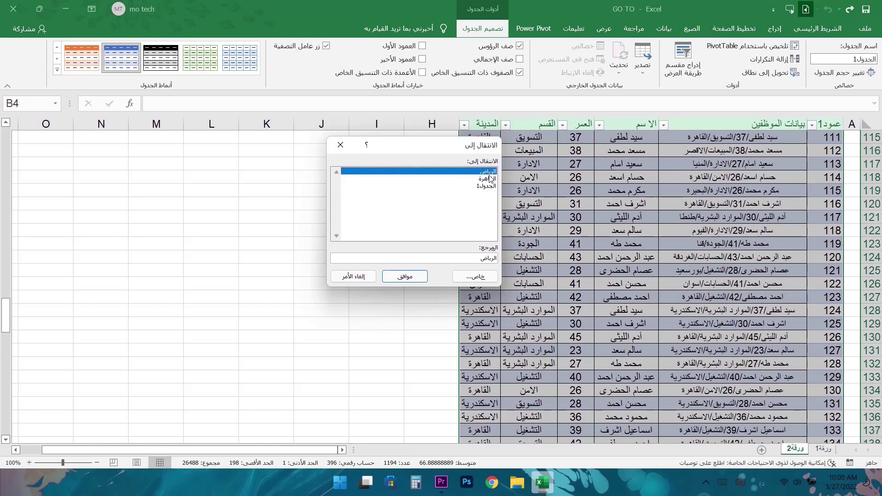
{"action": "left_click", "coordinate": [490, 187]}
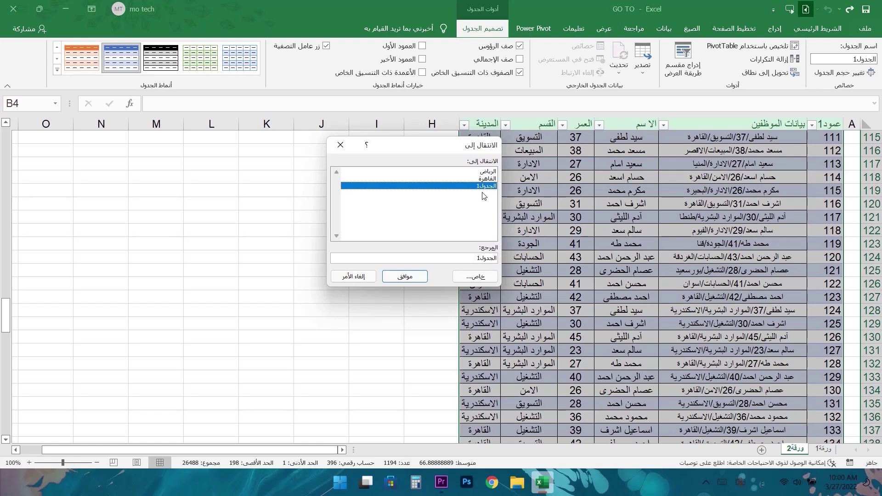
{"action": "left_click", "coordinate": [405, 276]}
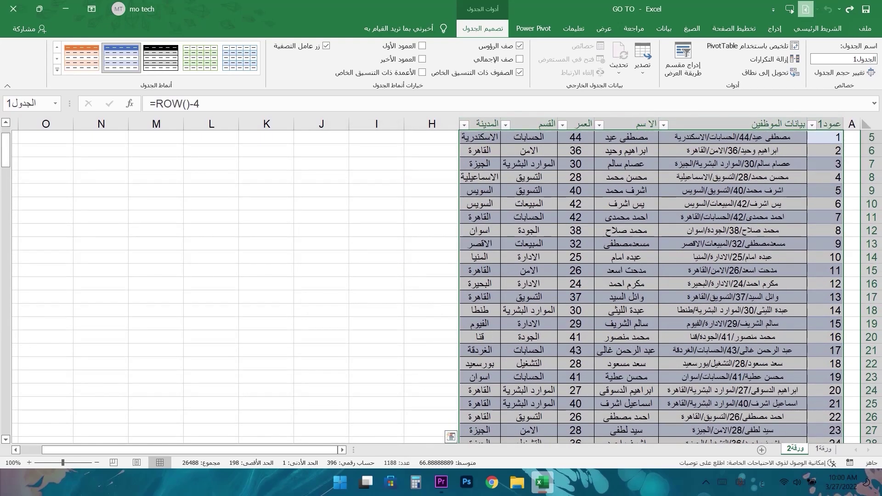
- Convert the employee data on ورقة1 into a table with headers using Ctrl+T
{"action": "left_click", "coordinate": [821, 449]}
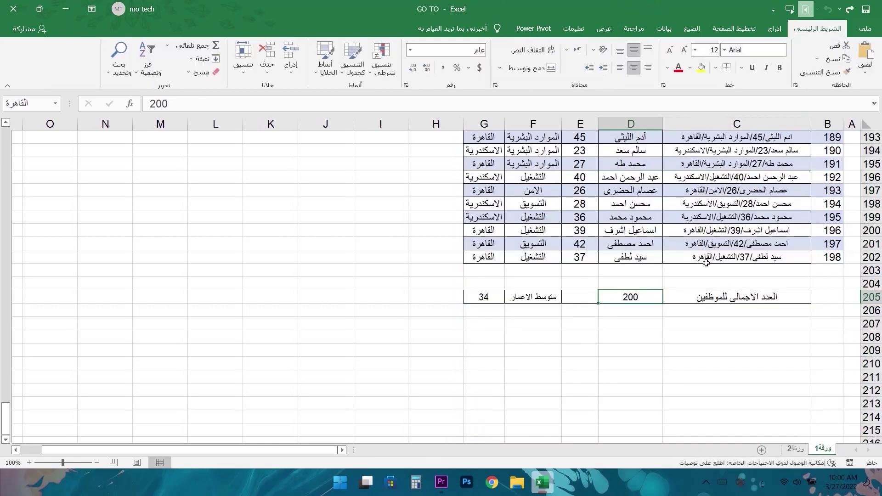
{"action": "left_click", "coordinate": [714, 254]}
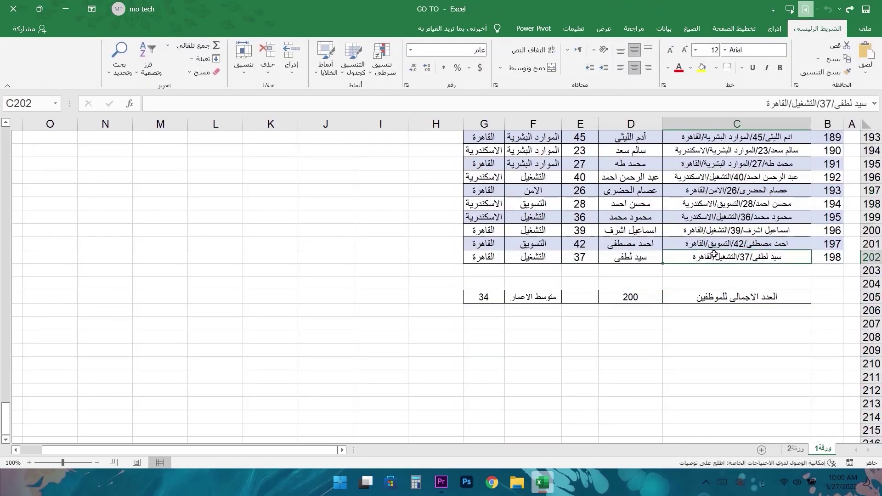
{"action": "key", "text": "ctrl+t"}
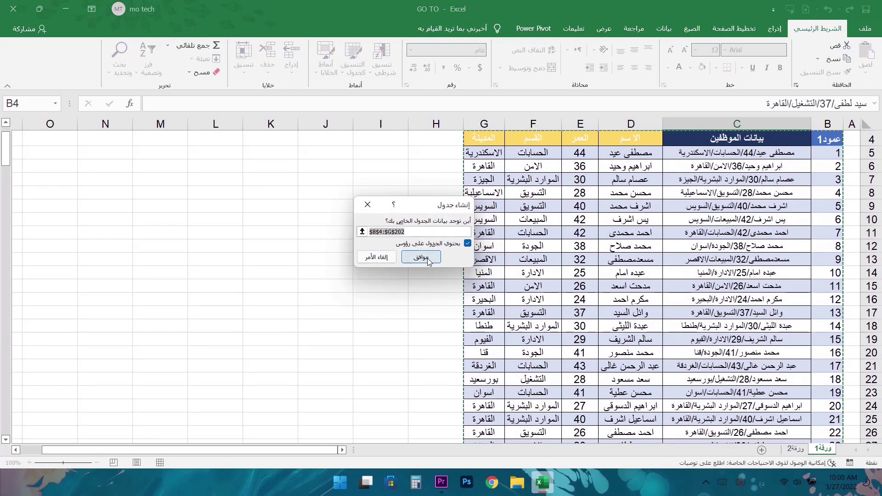
{"action": "left_click", "coordinate": [422, 258]}
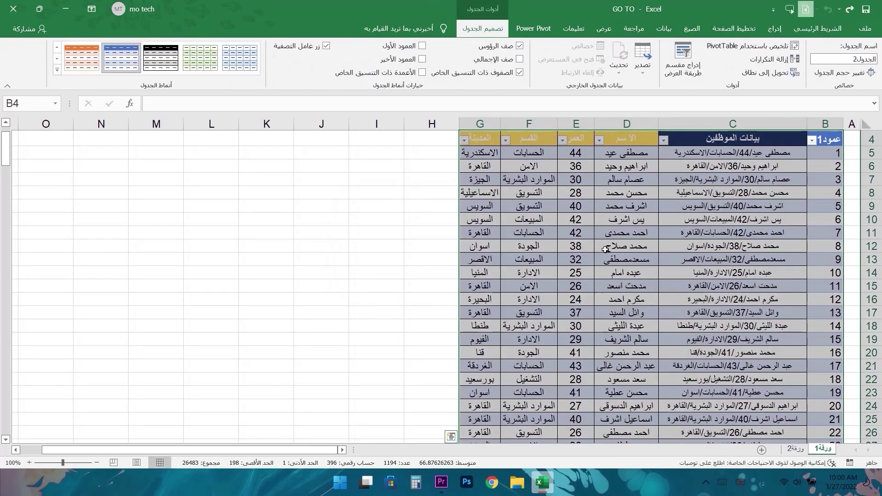
- Jump to the new table الجدول2 from the Go To list
{"action": "key", "text": "ctrl+g"}
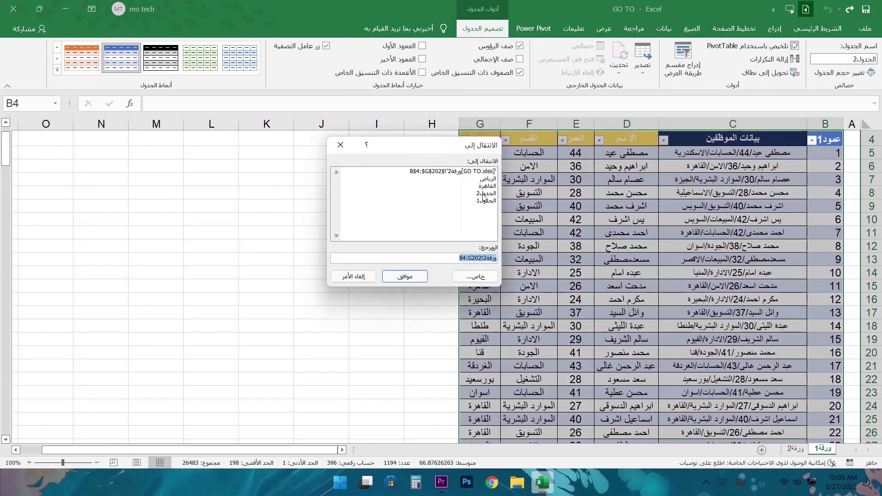
{"action": "left_click", "coordinate": [486, 193]}
{"action": "key", "text": "Return"}
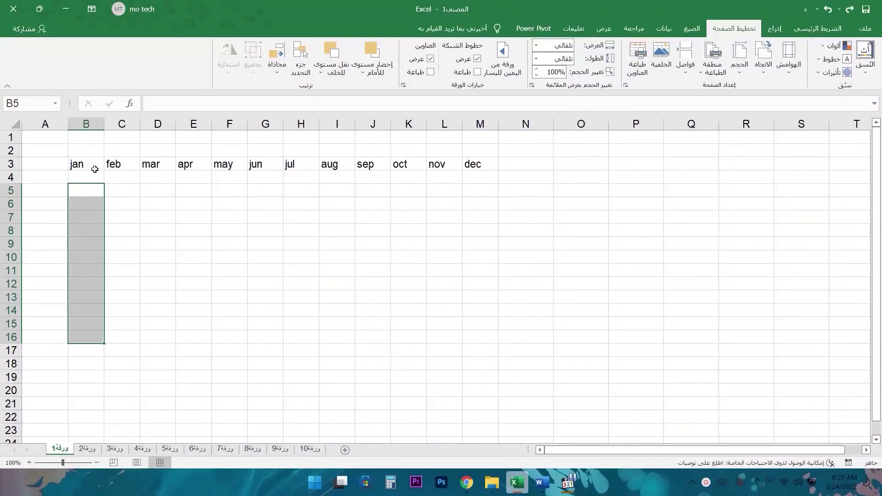
- Copy the month row B3:M3 and paste it transposed so jan–dec run down A6:A17
{"action": "left_click", "coordinate": [87, 168]}
{"action": "key", "text": "ctrl+shift+Right"}
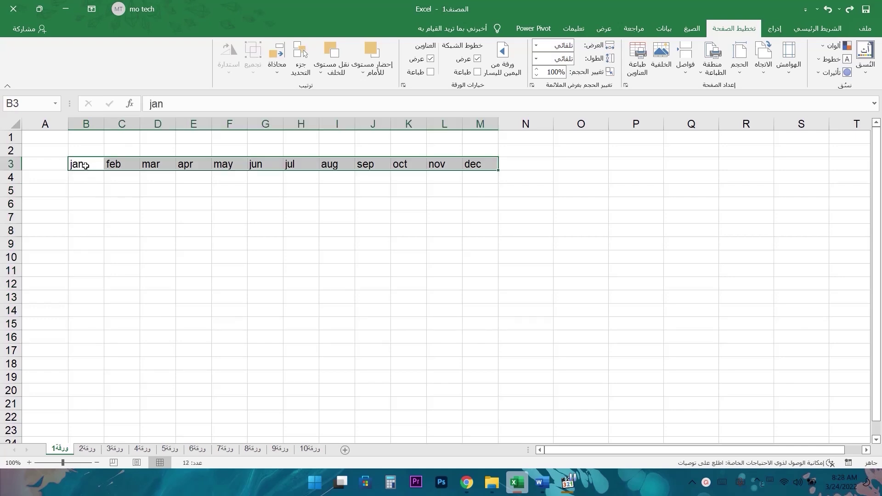
{"action": "left_click_drag", "start_coordinate": [87, 168], "coordinate": [483, 165]}
{"action": "left_click_drag", "start_coordinate": [78, 164], "coordinate": [478, 163]}
{"action": "left_click_drag", "start_coordinate": [87, 190], "coordinate": [91, 377]}
{"action": "left_click_drag", "start_coordinate": [78, 164], "coordinate": [473, 164]}
{"action": "key", "text": "ctrl+c"}
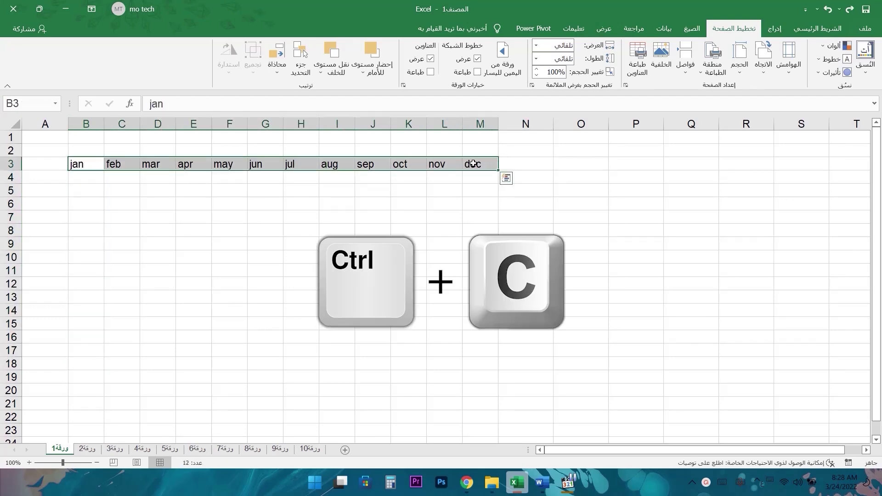
{"action": "left_click", "coordinate": [51, 202]}
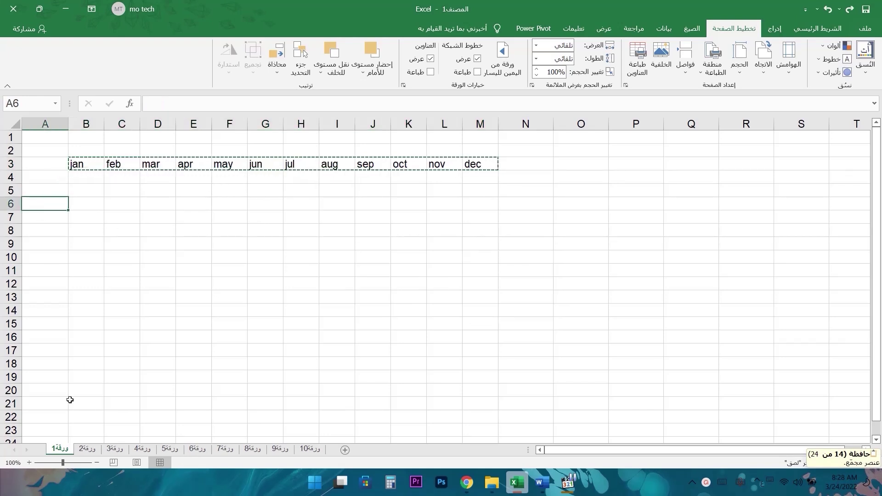
{"action": "key", "text": "ctrl+v"}
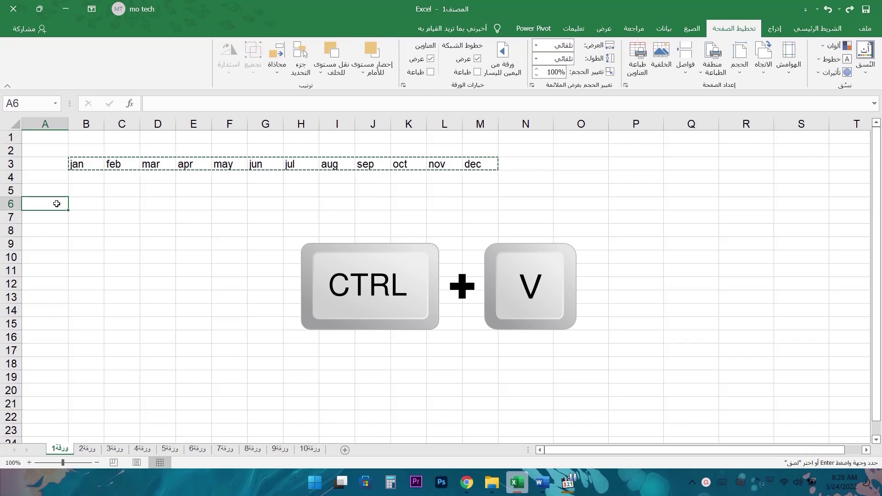
{"action": "right_click", "coordinate": [57, 204]}
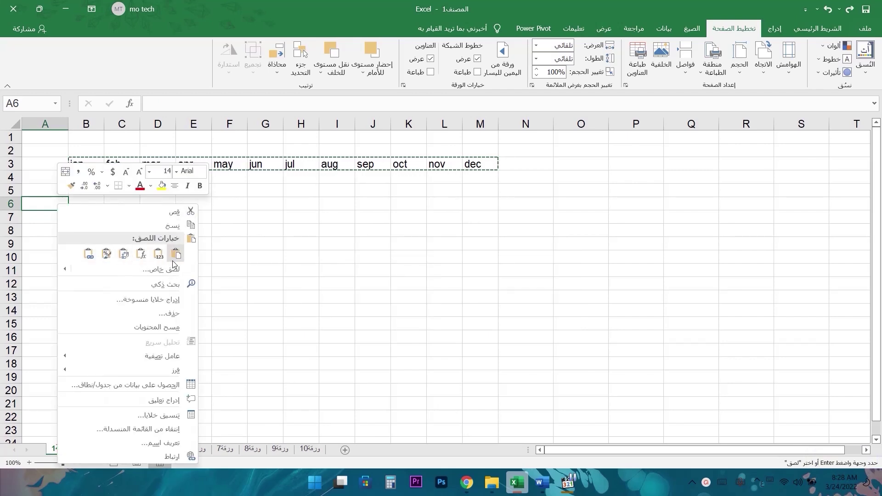
{"action": "left_click", "coordinate": [158, 254]}
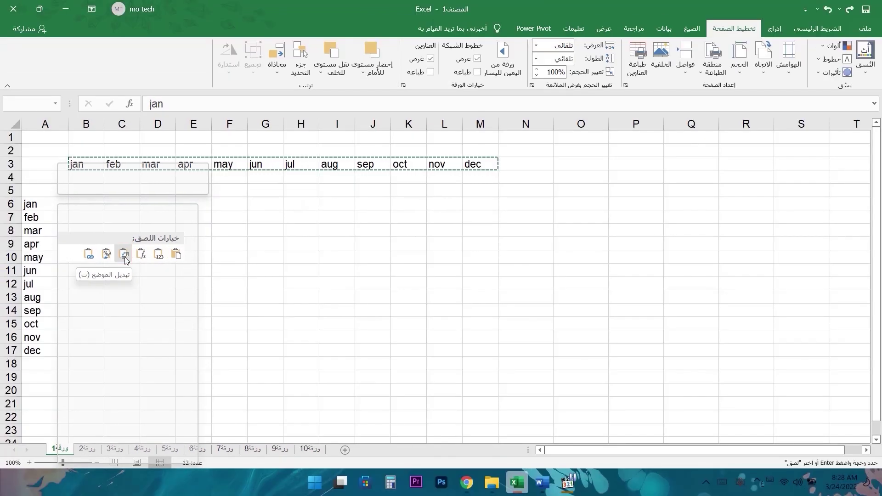
{"action": "left_click", "coordinate": [125, 257]}
{"action": "left_click_drag", "start_coordinate": [53, 200], "coordinate": [52, 350]}
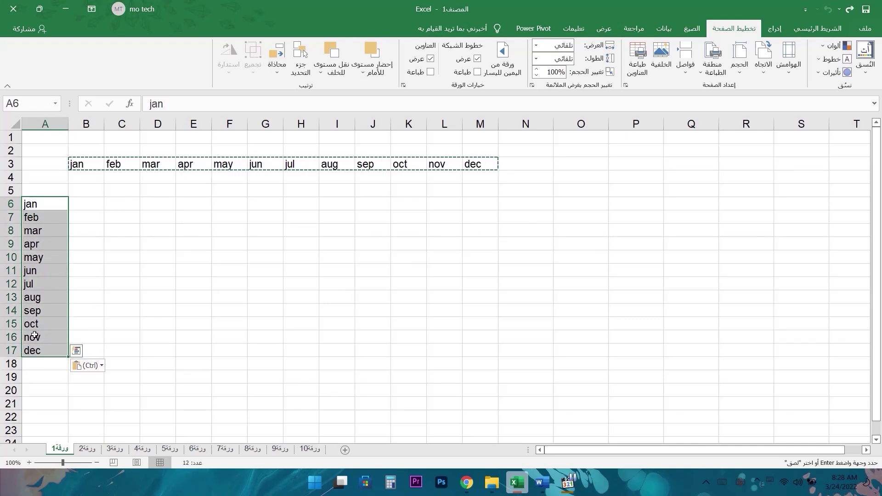
- On sheet ورقة2, copy header row B3:F3 and paste it transposed at A6
{"action": "key", "text": "ctrl+Page_Down"}
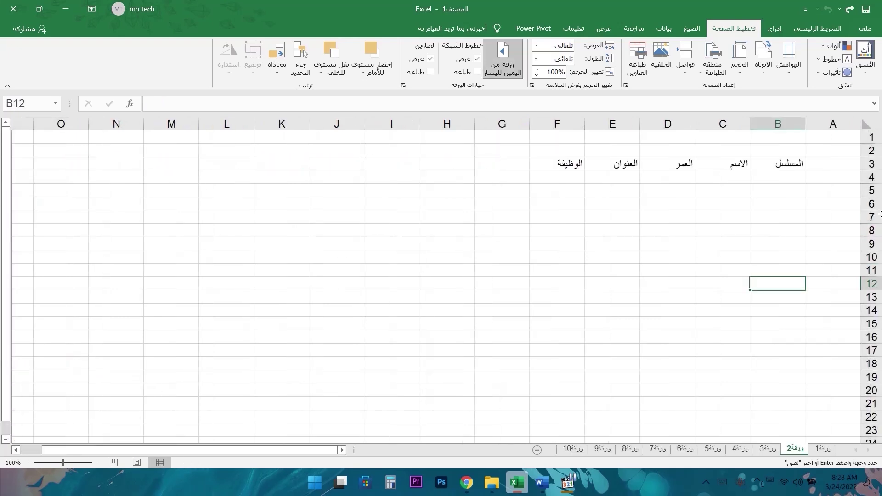
{"action": "left_click_drag", "start_coordinate": [799, 162], "coordinate": [558, 163]}
{"action": "key", "text": "ctrl+c"}
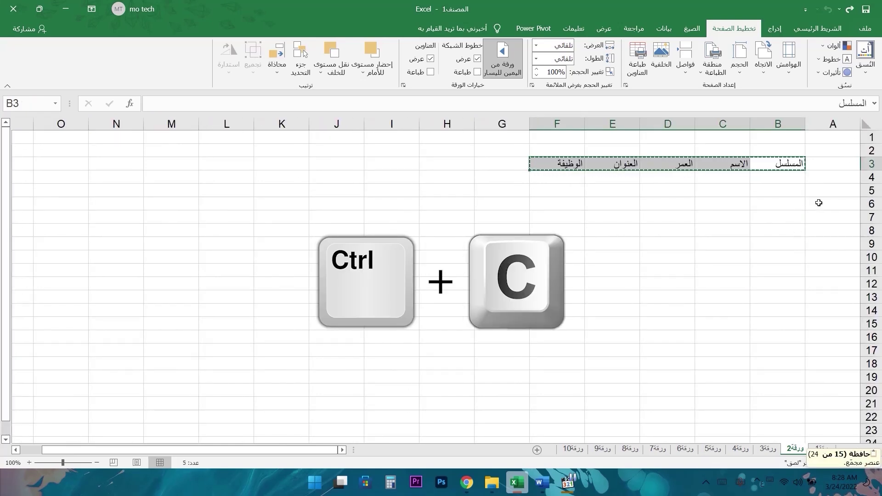
{"action": "left_click", "coordinate": [819, 202]}
{"action": "key", "text": "ctrl+v"}
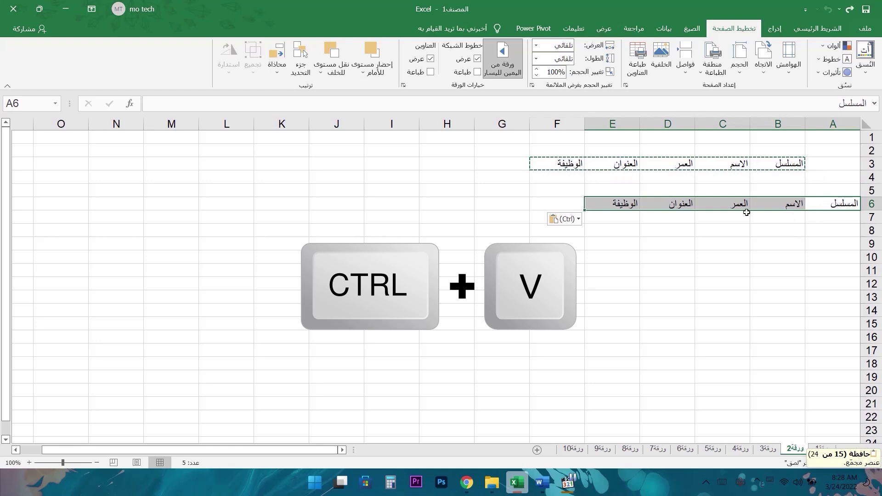
{"action": "left_click", "coordinate": [571, 220]}
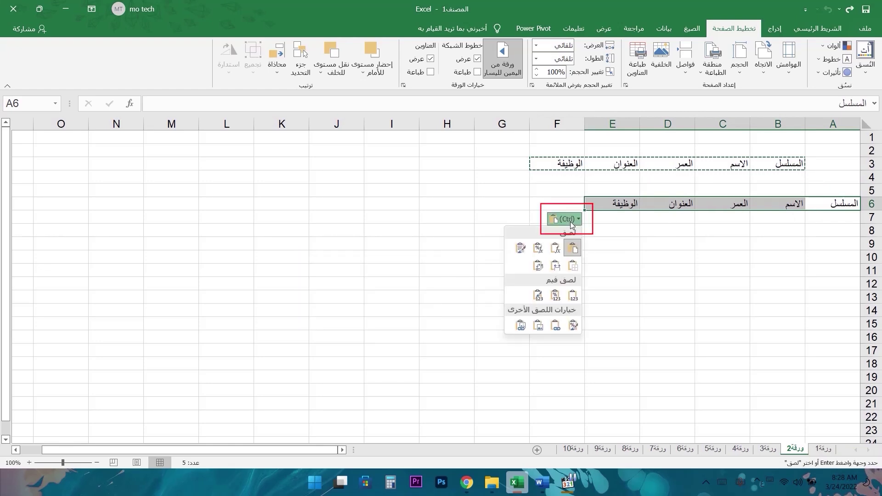
{"action": "left_click", "coordinate": [538, 266]}
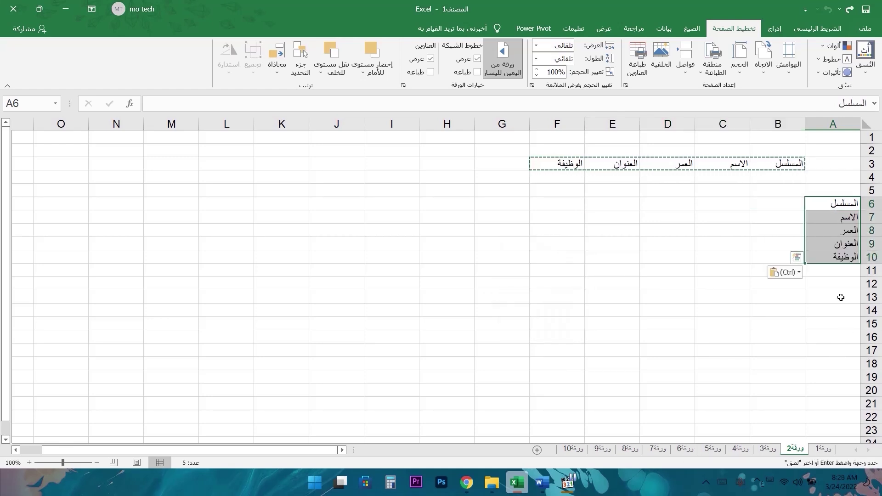